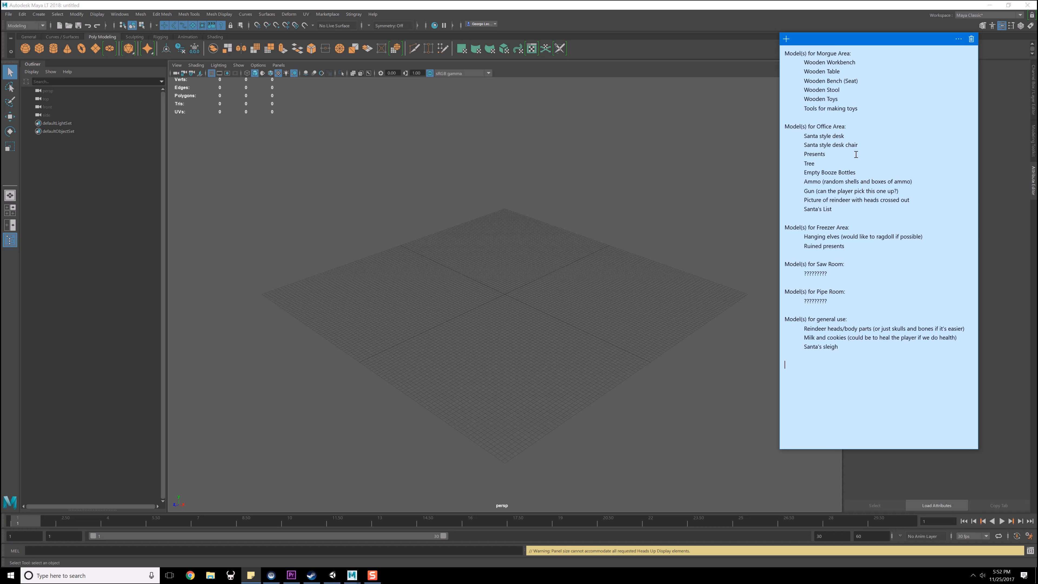
{"action": "left_click_drag", "start_coordinate": [864, 117], "coordinate": [743, 43]}
{"action": "left_click", "coordinate": [862, 80]}
{"action": "left_click_drag", "start_coordinate": [858, 108], "coordinate": [785, 52]}
{"action": "left_click", "coordinate": [822, 82]}
Open the scene LevelRoughIn_20 from the project's scenes folder.
{"action": "left_click", "coordinate": [68, 26]}
{"action": "scroll", "coordinate": [346, 244], "scroll_direction": "down", "scroll_amount": 6}
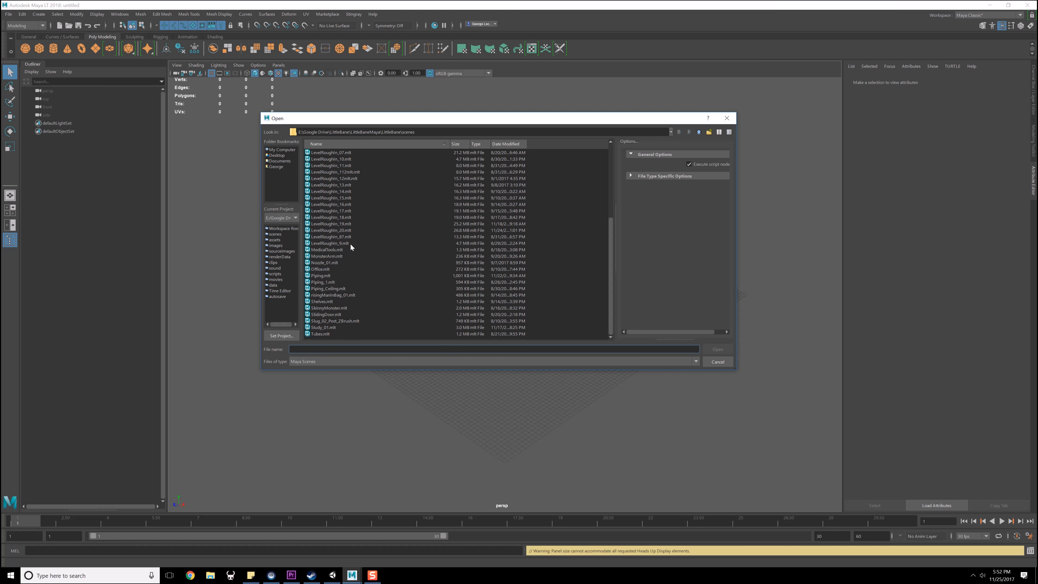
{"action": "left_click", "coordinate": [343, 237]}
{"action": "double_click", "coordinate": [337, 231]}
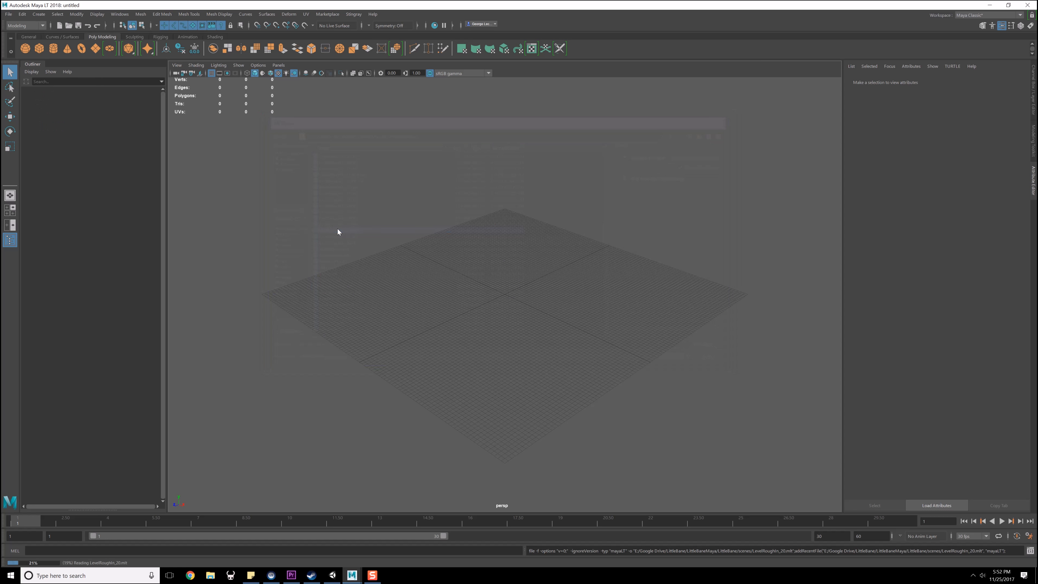
{"action": "middle_click_drag", "start_coordinate": [422, 177], "coordinate": [503, 258], "text": "alt"}
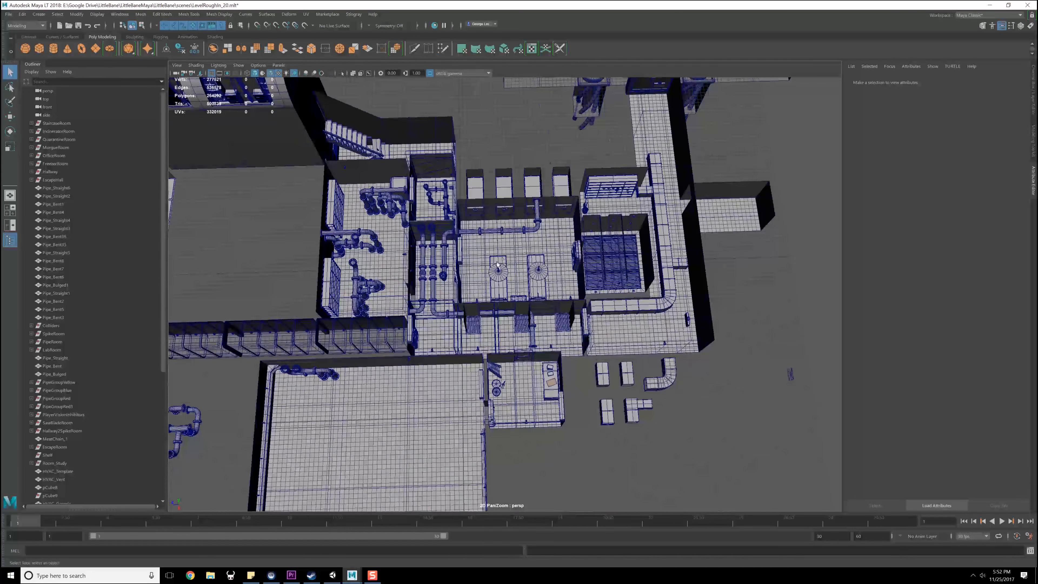
Locate the morgue in the level and select the whole MorgueRoom group.
{"action": "left_click_drag", "start_coordinate": [503, 258], "coordinate": [561, 264], "text": "alt"}
{"action": "scroll", "coordinate": [505, 254], "scroll_direction": "up", "scroll_amount": 8}
{"action": "left_click", "coordinate": [470, 237]}
{"action": "scroll", "coordinate": [471, 237], "scroll_direction": "down", "scroll_amount": 6}
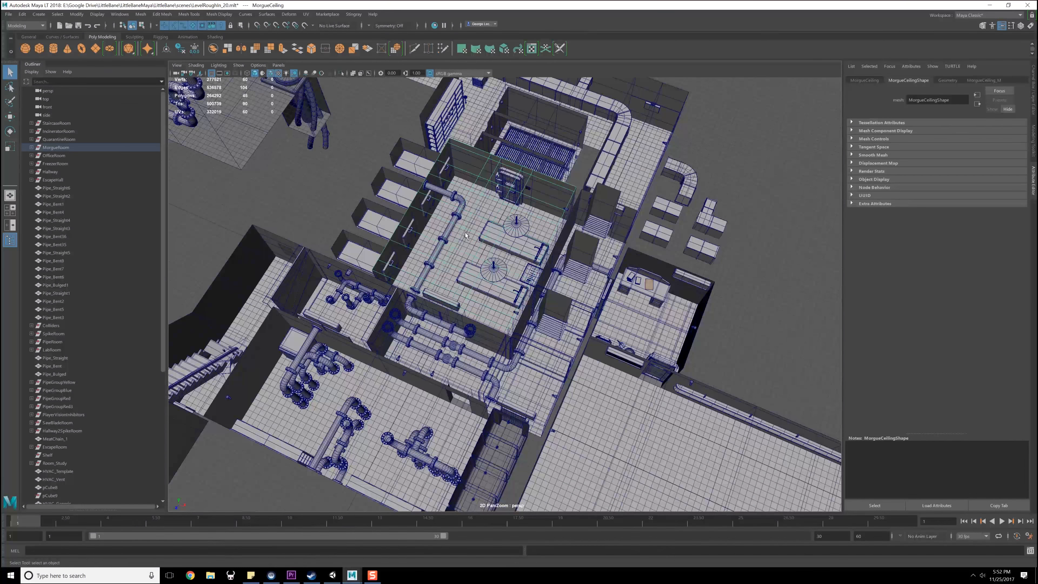
{"action": "middle_click_drag", "start_coordinate": [471, 237], "coordinate": [527, 240], "text": "alt"}
{"action": "left_click", "coordinate": [65, 148]}
{"action": "mouse_move", "coordinate": [439, 217]}
{"action": "left_mouse_down", "text": "alt"}
{"action": "mouse_move", "coordinate": [534, 331]}
{"action": "mouse_move", "coordinate": [429, 229]}
{"action": "left_mouse_up", "text": "alt"}
{"action": "left_click", "coordinate": [9, 14]}
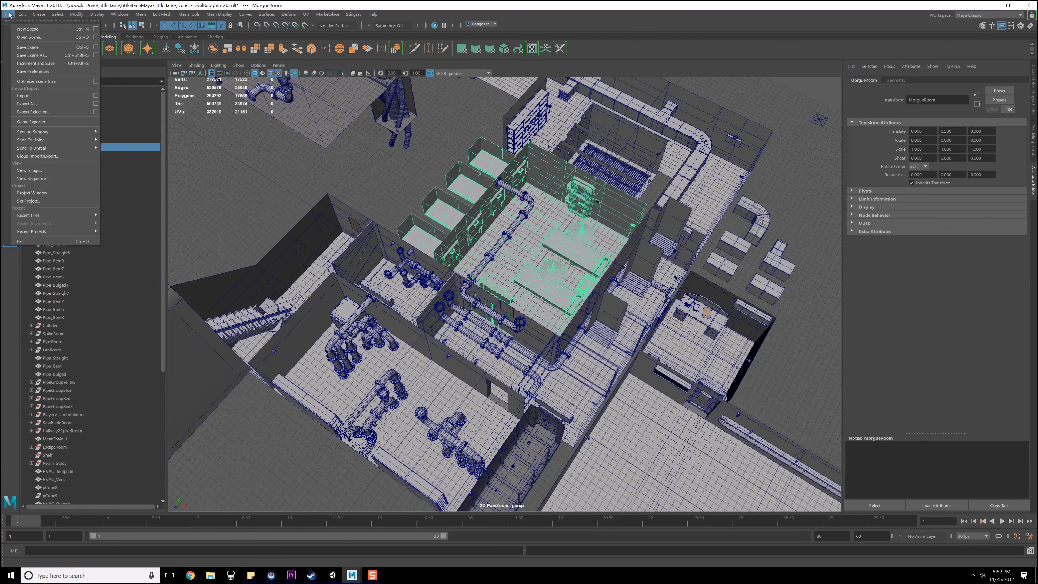
{"action": "double_click", "coordinate": [68, 115]}
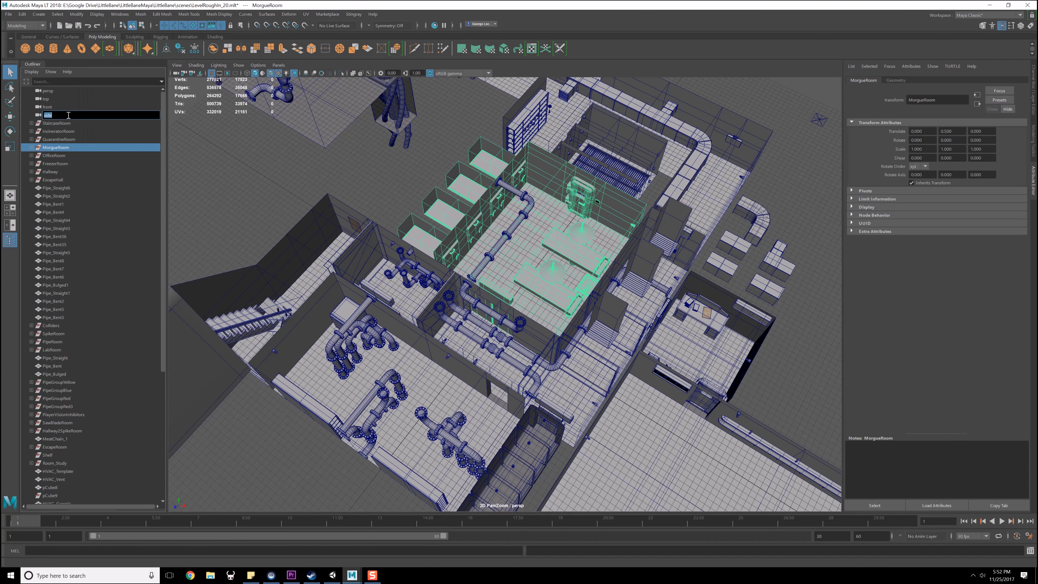
{"action": "left_click", "coordinate": [74, 148]}
Start exporting the selected group and create a folder named XMas in the scenes folder.
{"action": "left_click", "coordinate": [9, 14]}
{"action": "left_click", "coordinate": [33, 123]}
{"action": "left_click", "coordinate": [709, 132]}
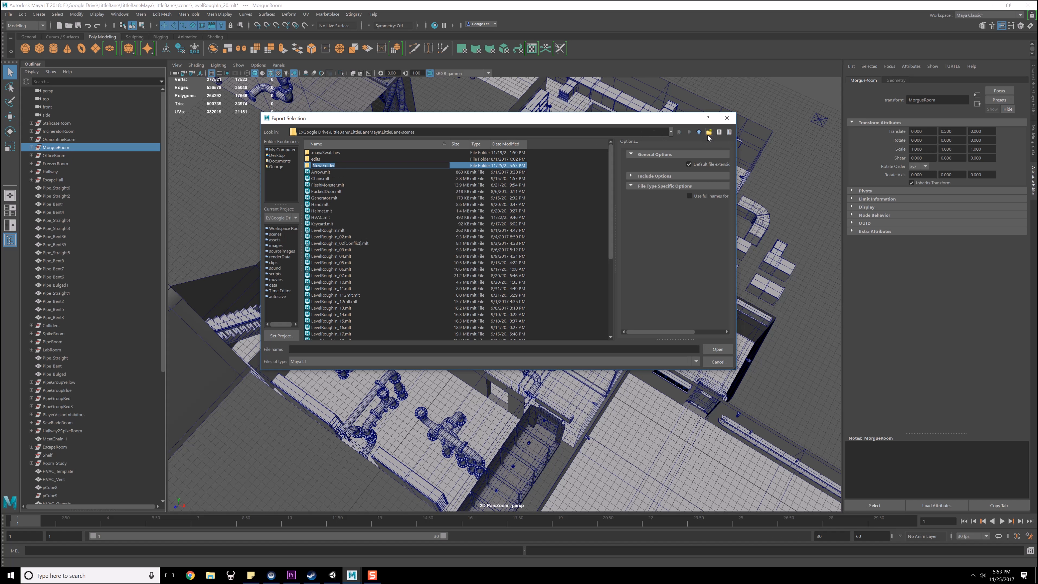
{"action": "type", "text": "XMas"}
{"action": "key", "text": "Return"}
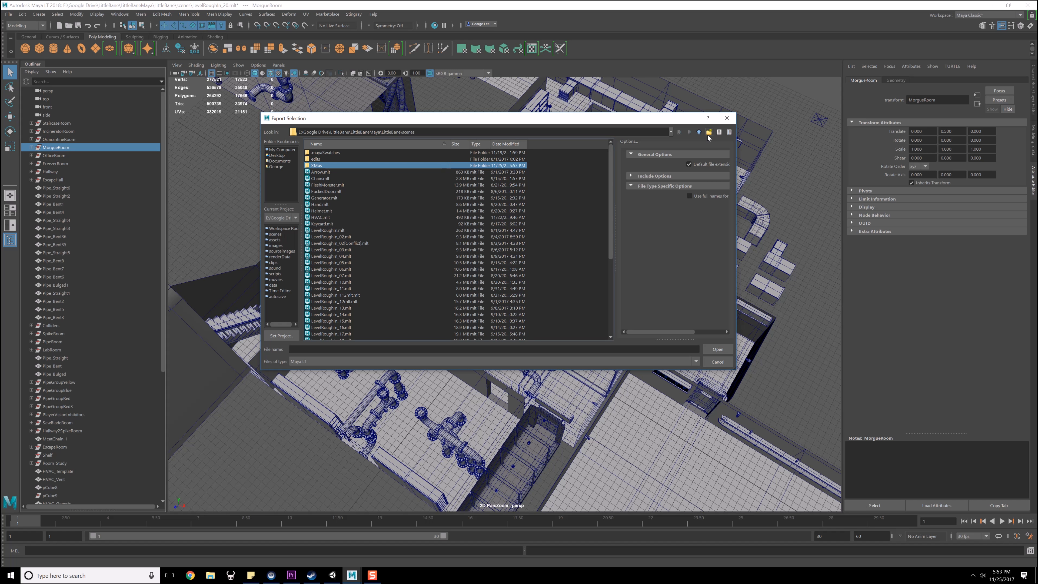
Export the selected MorgueRoom group into the XMas folder under the file name Morgue.
{"action": "double_click", "coordinate": [321, 166]}
{"action": "left_click", "coordinate": [325, 349]}
{"action": "type", "text": "Morgue"}
{"action": "key", "text": "Return"}
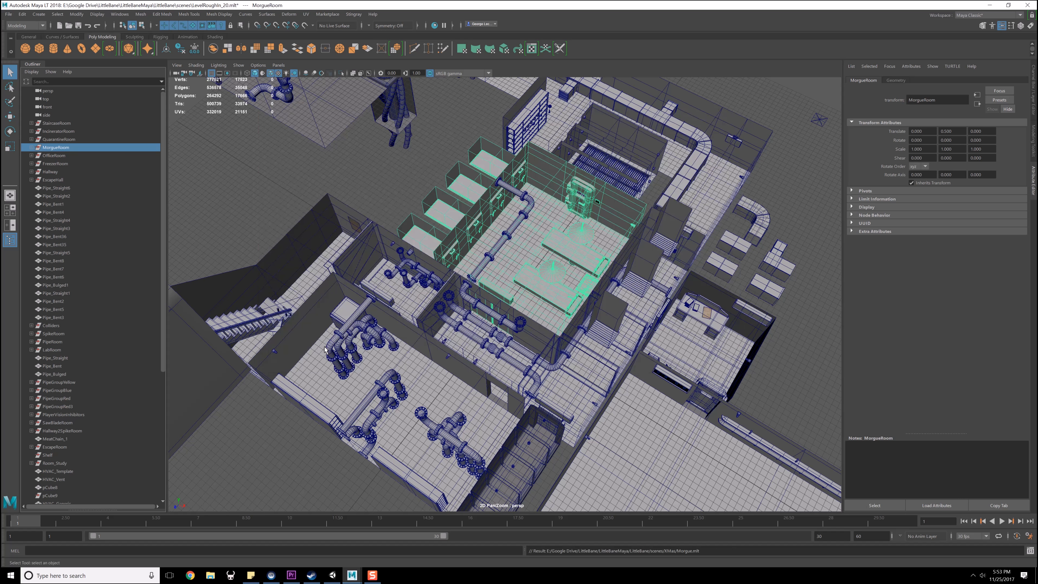
Open the Morgue scene from the XMas folder without saving the changes to the level file.
{"action": "left_click", "coordinate": [8, 14]}
{"action": "left_click", "coordinate": [20, 37]}
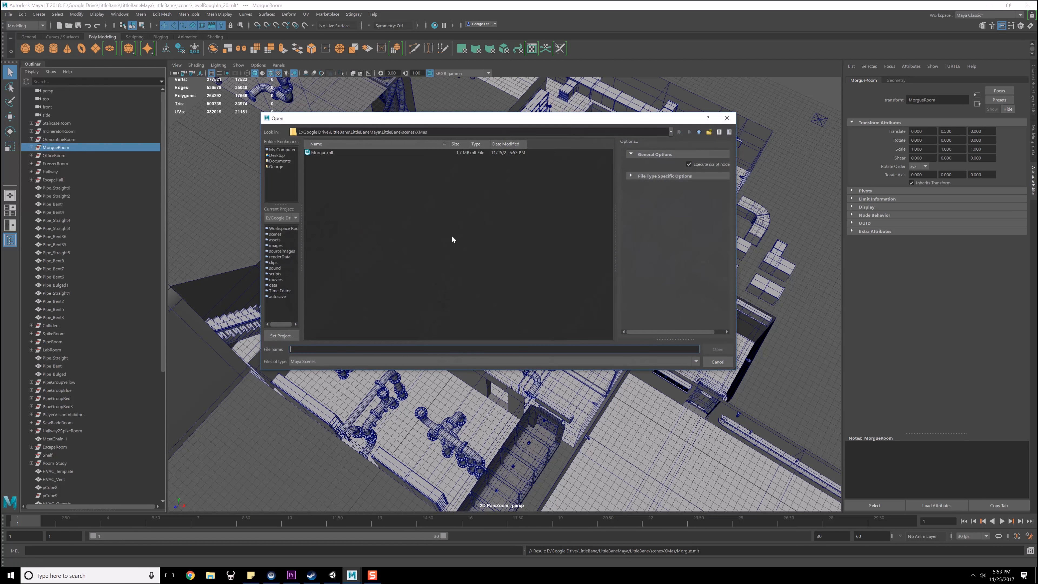
{"action": "double_click", "coordinate": [322, 153]}
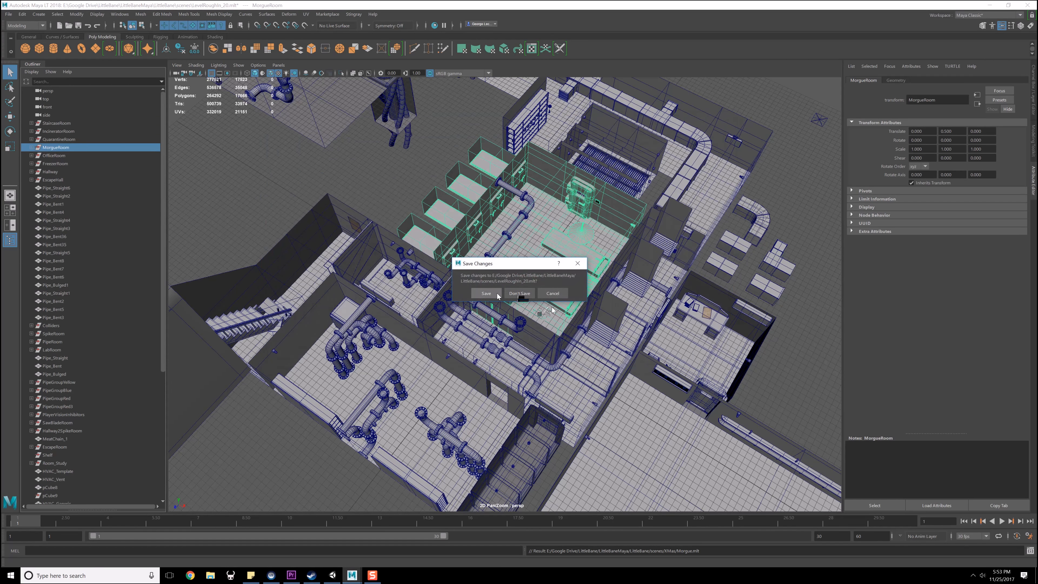
{"action": "left_click", "coordinate": [519, 294]}
Hide the morgue's ceiling to expose the room's interior.
{"action": "scroll", "coordinate": [532, 273], "scroll_direction": "up", "scroll_amount": 5}
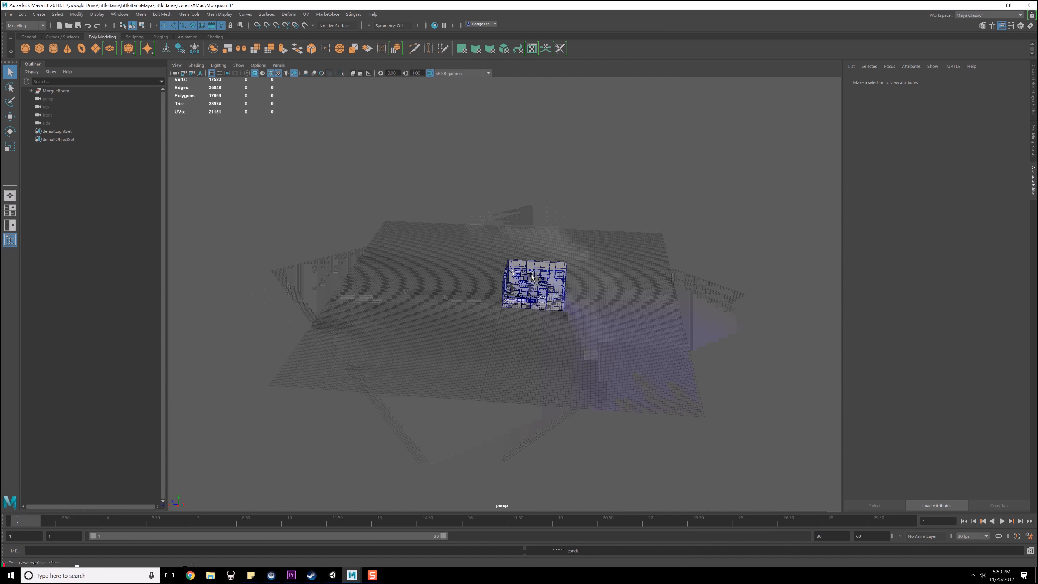
{"action": "scroll", "coordinate": [538, 289], "scroll_direction": "up", "scroll_amount": 3}
{"action": "left_click_drag", "start_coordinate": [538, 289], "coordinate": [455, 265], "text": "alt"}
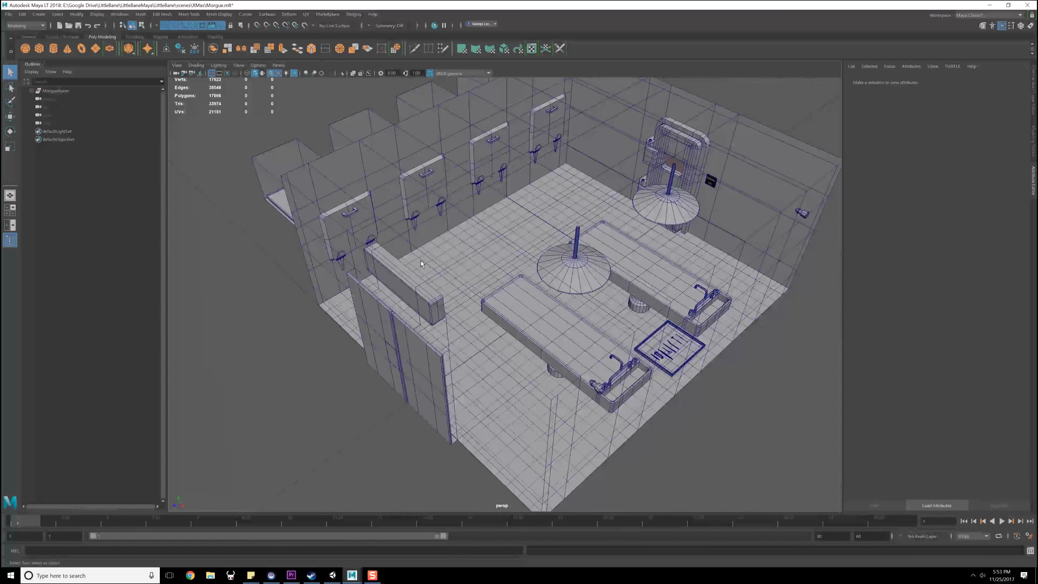
{"action": "left_click", "coordinate": [454, 264]}
{"action": "scroll", "coordinate": [455, 264], "scroll_direction": "down", "scroll_amount": 5}
{"action": "key", "text": "ctrl+h"}
{"action": "scroll", "coordinate": [470, 301], "scroll_direction": "up", "scroll_amount": 5}
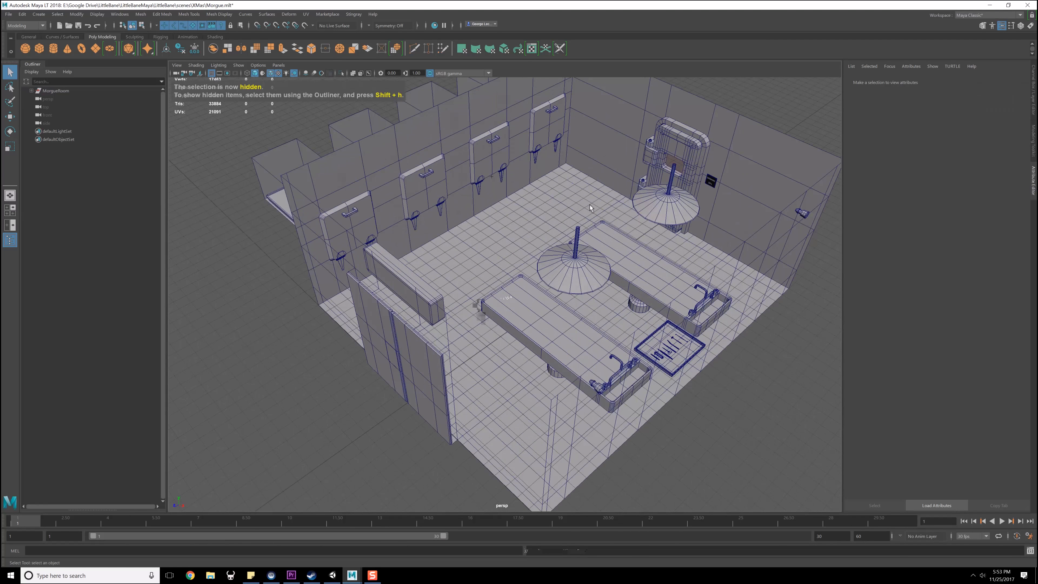
Hide the morgue's walls, leaving the floor, doors, drawers and furniture displayed.
{"action": "left_click_drag", "start_coordinate": [476, 305], "coordinate": [504, 235], "text": "alt"}
{"action": "scroll", "coordinate": [504, 234], "scroll_direction": "down", "scroll_amount": 3}
{"action": "left_click", "coordinate": [521, 196]}
{"action": "left_click_drag", "start_coordinate": [517, 274], "coordinate": [629, 291], "text": "alt"}
{"action": "left_click", "coordinate": [555, 318]}
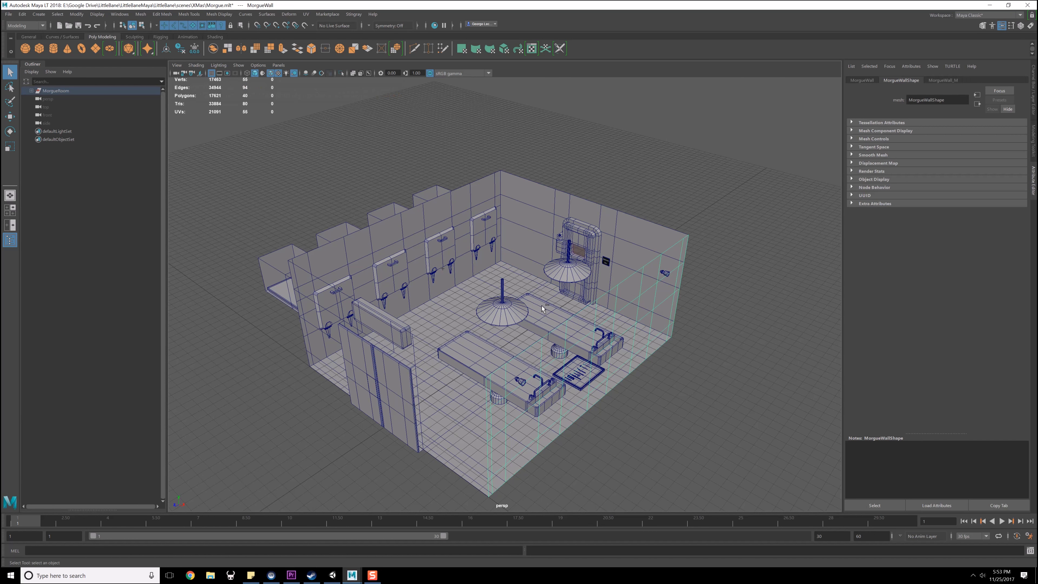
{"action": "key", "text": "ctrl+h"}
{"action": "left_click", "coordinate": [473, 204]}
{"action": "key", "text": "ctrl+h"}
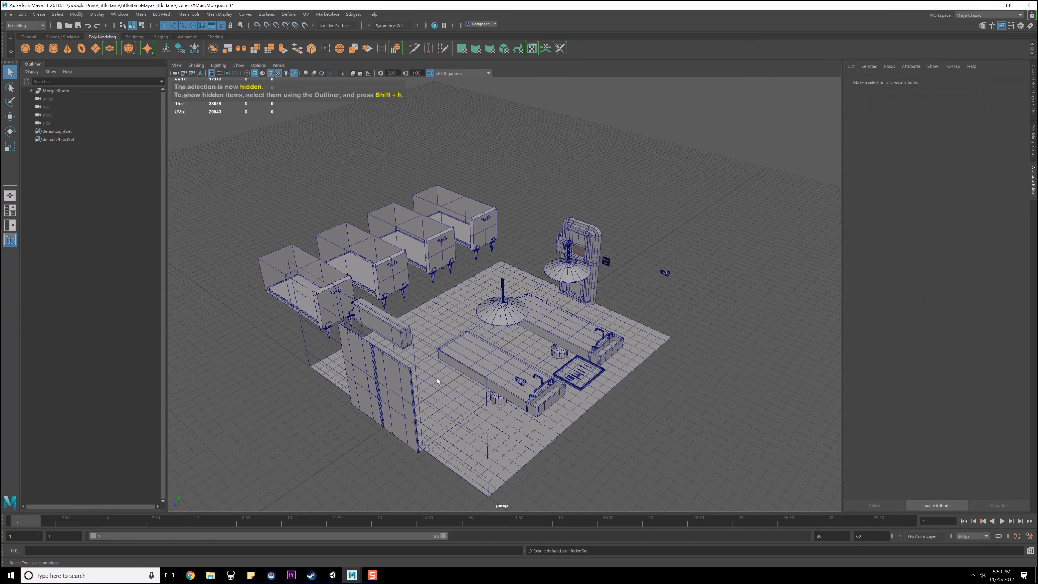
Delete the two cone-shaped hanging lamps above the morgue tables.
{"action": "scroll", "coordinate": [457, 424], "scroll_direction": "up", "scroll_amount": 5}
{"action": "mouse_move", "coordinate": [576, 248]}
{"action": "left_mouse_down", "text": "alt"}
{"action": "mouse_move", "coordinate": [449, 232]}
{"action": "mouse_move", "coordinate": [551, 257]}
{"action": "mouse_move", "coordinate": [588, 249]}
{"action": "left_mouse_up", "text": "alt"}
{"action": "middle_click_drag", "start_coordinate": [619, 309], "coordinate": [527, 249], "text": "alt"}
{"action": "scroll", "coordinate": [527, 249], "scroll_direction": "up", "scroll_amount": 3}
{"action": "scroll", "coordinate": [526, 249], "scroll_direction": "down", "scroll_amount": 2}
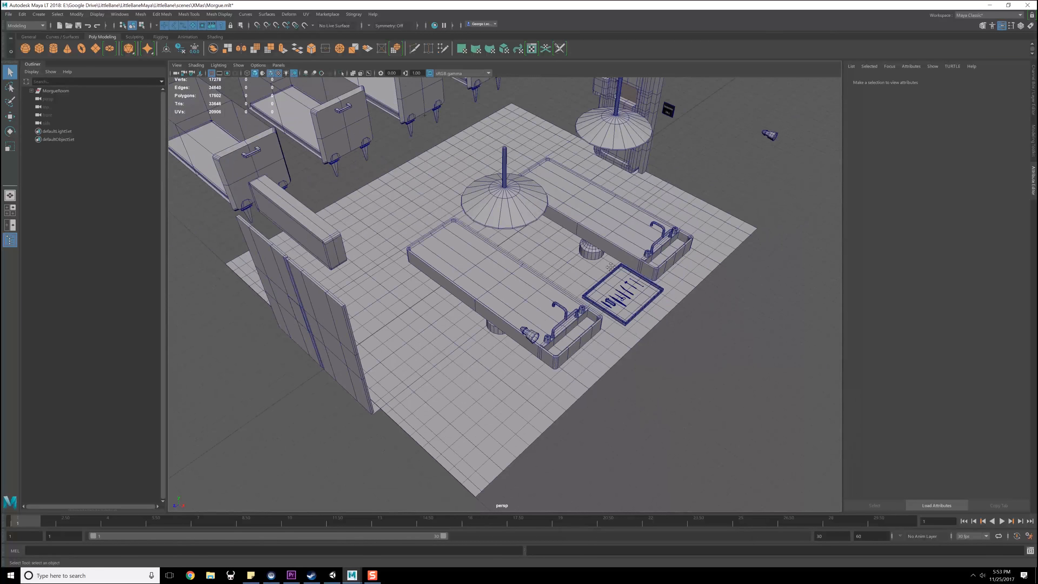
{"action": "middle_click_drag", "start_coordinate": [620, 263], "coordinate": [518, 263], "text": "alt"}
{"action": "left_click_drag", "start_coordinate": [487, 265], "coordinate": [409, 221], "text": "alt"}
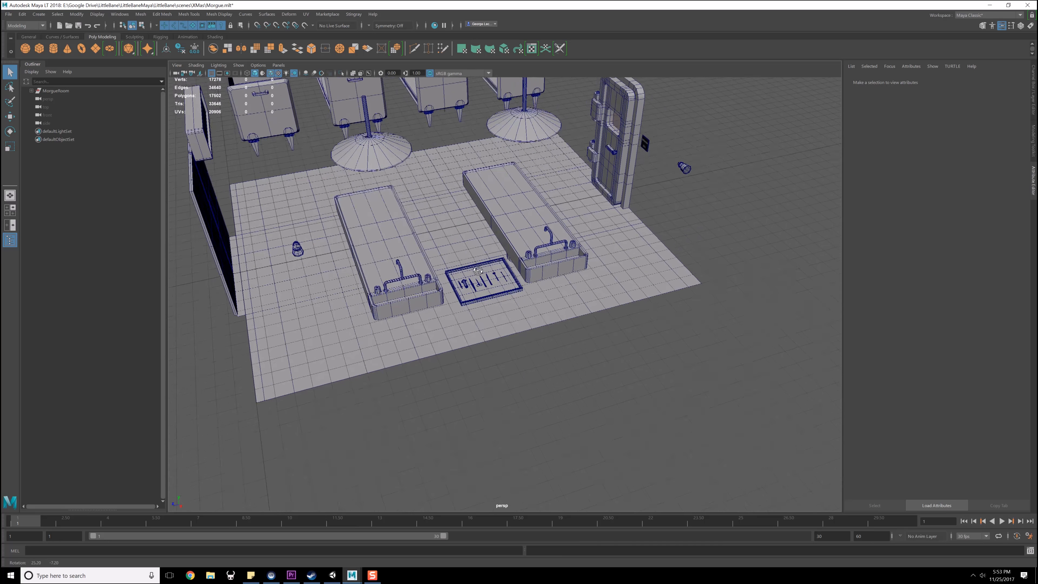
{"action": "left_click", "coordinate": [360, 155]}
{"action": "key", "text": "Delete"}
{"action": "left_click", "coordinate": [527, 137]}
{"action": "key", "text": "Delete"}
Delete both morgue tables together with their pedestals, faucets and water valves.
{"action": "left_click", "coordinate": [503, 205]}
{"action": "key", "text": "Delete"}
{"action": "left_click", "coordinate": [403, 279]}
{"action": "key", "text": "Delete"}
{"action": "left_click", "coordinate": [408, 276]}
{"action": "key", "text": "Delete"}
{"action": "left_click", "coordinate": [425, 277]}
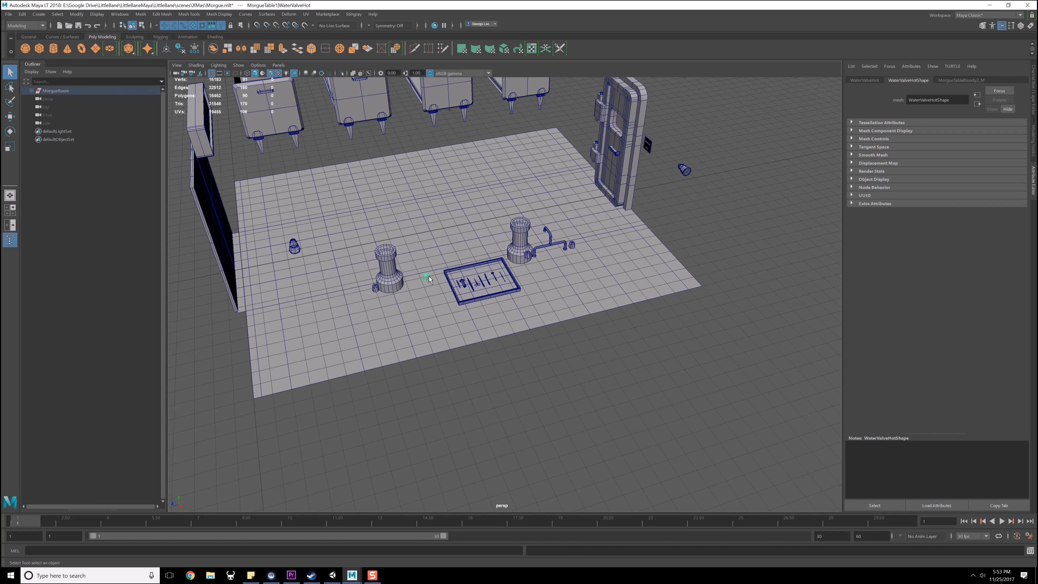
{"action": "key", "text": "Up"}
{"action": "key", "text": "Delete"}
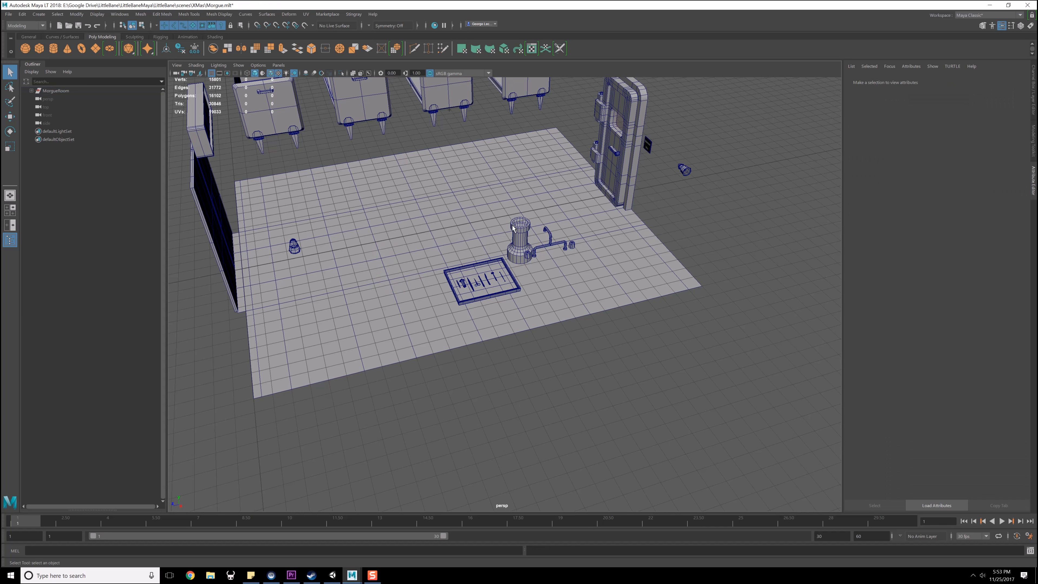
{"action": "left_click", "coordinate": [516, 229]}
{"action": "key", "text": "Up"}
{"action": "key", "text": "Delete"}
Delete the tray with its medical tools and the two nozzles mounted around the room.
{"action": "left_click", "coordinate": [486, 282]}
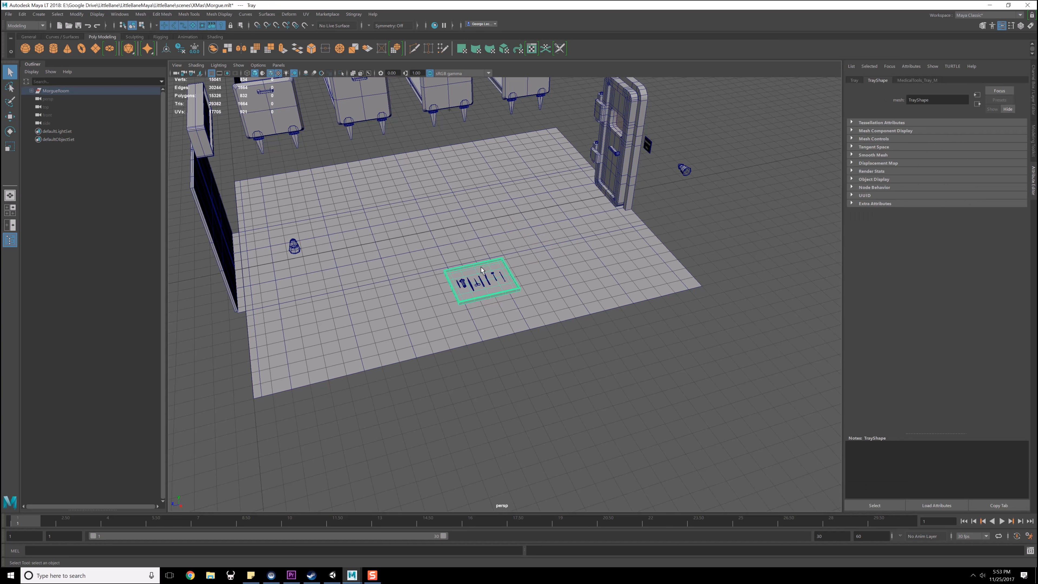
{"action": "key", "text": "Delete"}
{"action": "scroll", "coordinate": [314, 241], "scroll_direction": "up", "scroll_amount": 3}
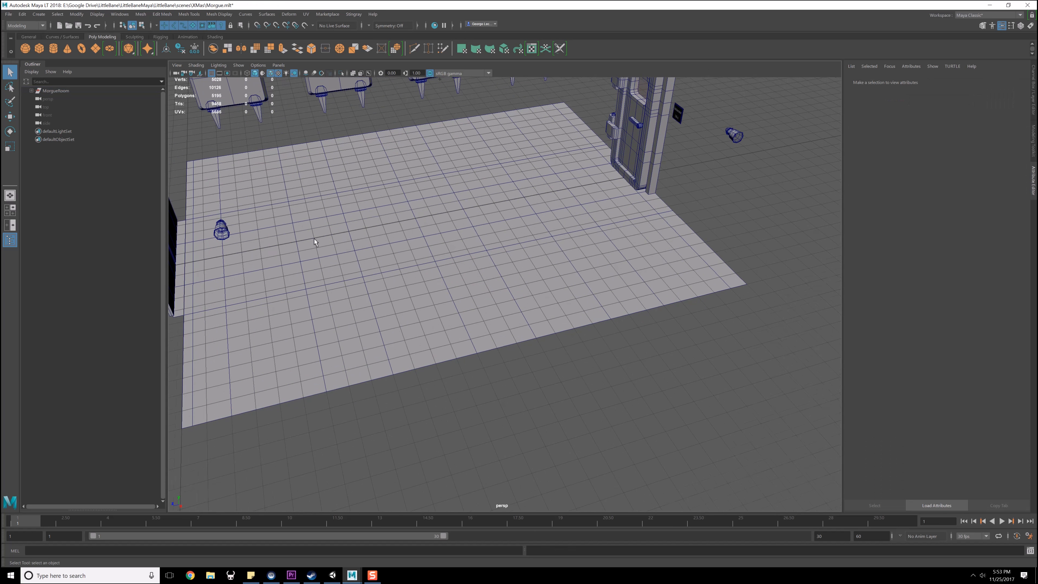
{"action": "left_click", "coordinate": [226, 236]}
{"action": "middle_click_drag", "start_coordinate": [262, 204], "coordinate": [333, 235], "text": "alt"}
{"action": "left_click_drag", "start_coordinate": [333, 235], "coordinate": [472, 273], "text": "alt"}
{"action": "scroll", "coordinate": [472, 277], "scroll_direction": "down", "scroll_amount": 5}
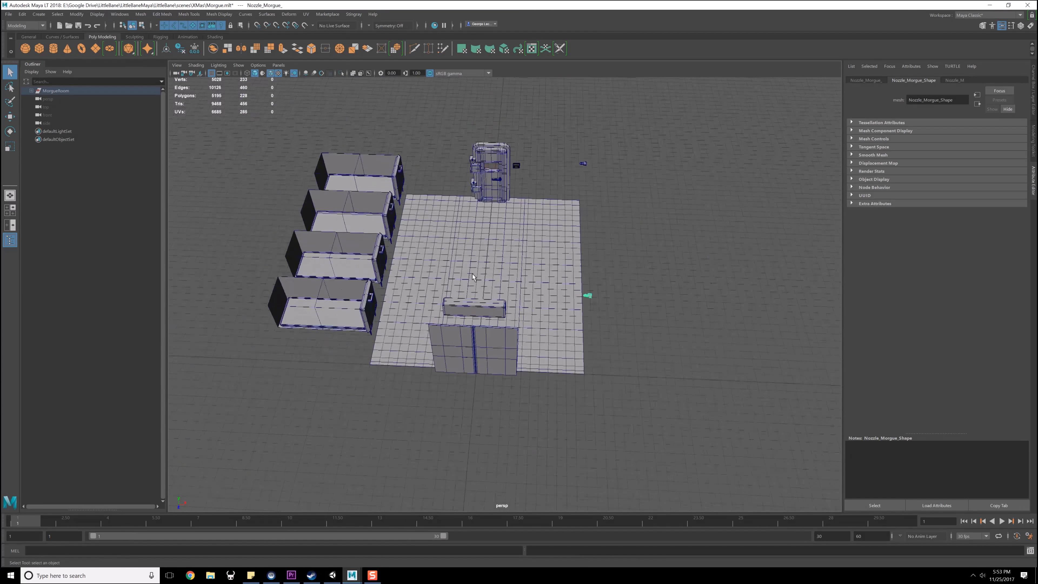
{"action": "scroll", "coordinate": [472, 277], "scroll_direction": "down", "scroll_amount": 1}
{"action": "key", "text": "Delete"}
Delete the box-shaped unit, including its parent group, above the double doors.
{"action": "scroll", "coordinate": [584, 182], "scroll_direction": "up", "scroll_amount": 5}
{"action": "left_click_drag", "start_coordinate": [479, 195], "coordinate": [405, 188], "text": "alt"}
{"action": "middle_click_drag", "start_coordinate": [405, 188], "coordinate": [448, 238], "text": "alt"}
{"action": "left_click_drag", "start_coordinate": [447, 238], "coordinate": [490, 281], "text": "alt"}
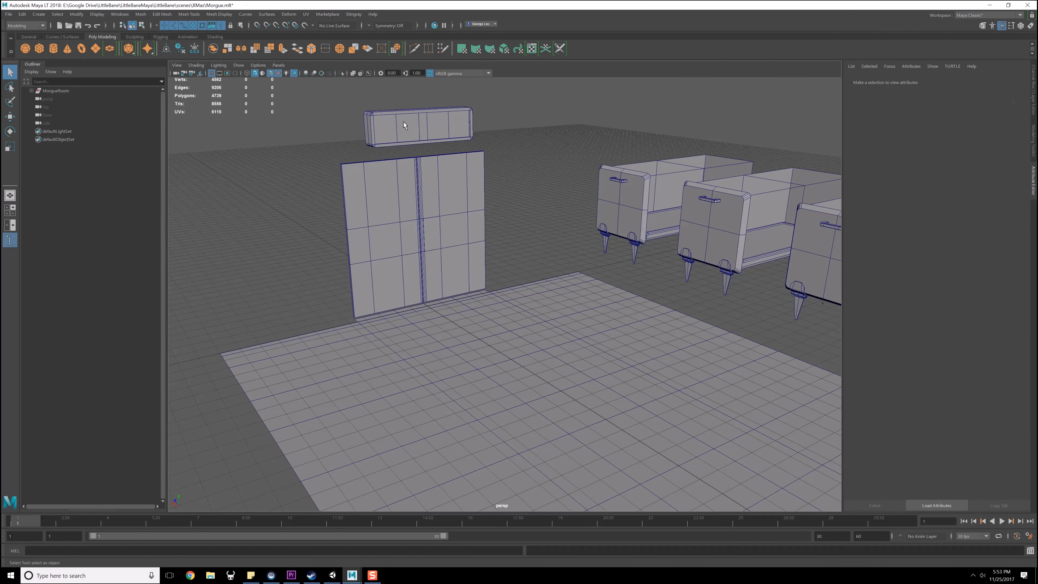
{"action": "left_click", "coordinate": [403, 122]}
{"action": "key", "text": "Up"}
{"action": "key", "text": "Delete"}
{"action": "scroll", "coordinate": [452, 198], "scroll_direction": "up", "scroll_amount": 2}
{"action": "scroll", "coordinate": [454, 201], "scroll_direction": "down", "scroll_amount": 4}
{"action": "middle_click_drag", "start_coordinate": [515, 203], "coordinate": [436, 202], "text": "alt"}
{"action": "left_click_drag", "start_coordinate": [435, 201], "coordinate": [472, 235], "text": "alt"}
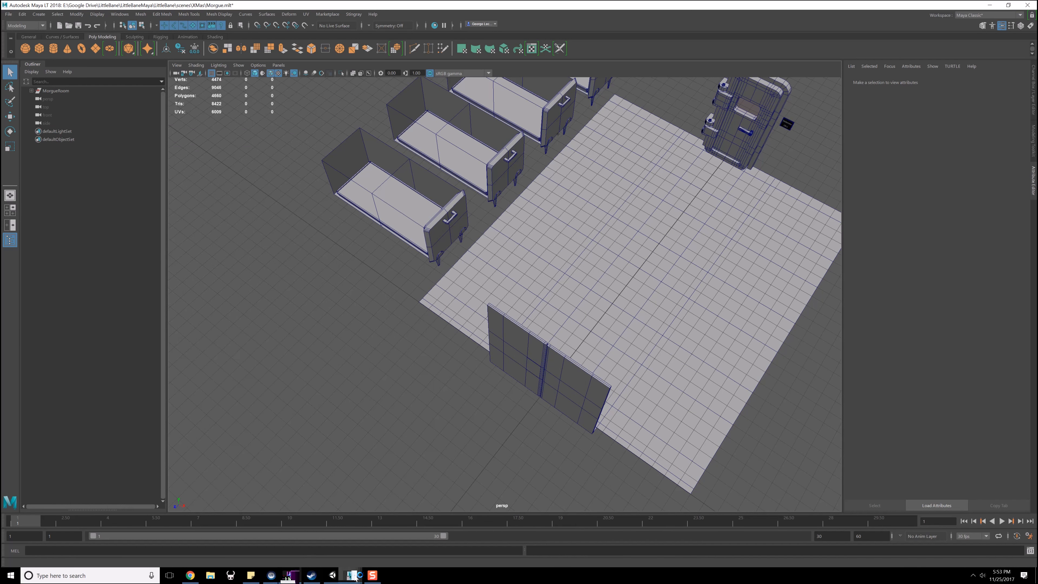
Check the Morgue Area model list in the note and examine the empty floor from above.
{"action": "left_click", "coordinate": [251, 575]}
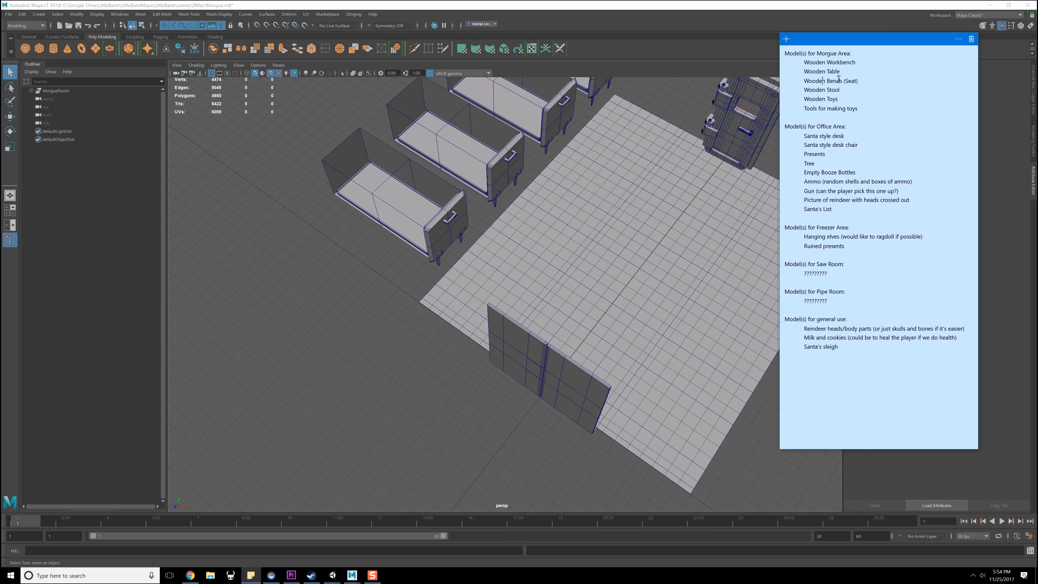
{"action": "left_click", "coordinate": [729, 266]}
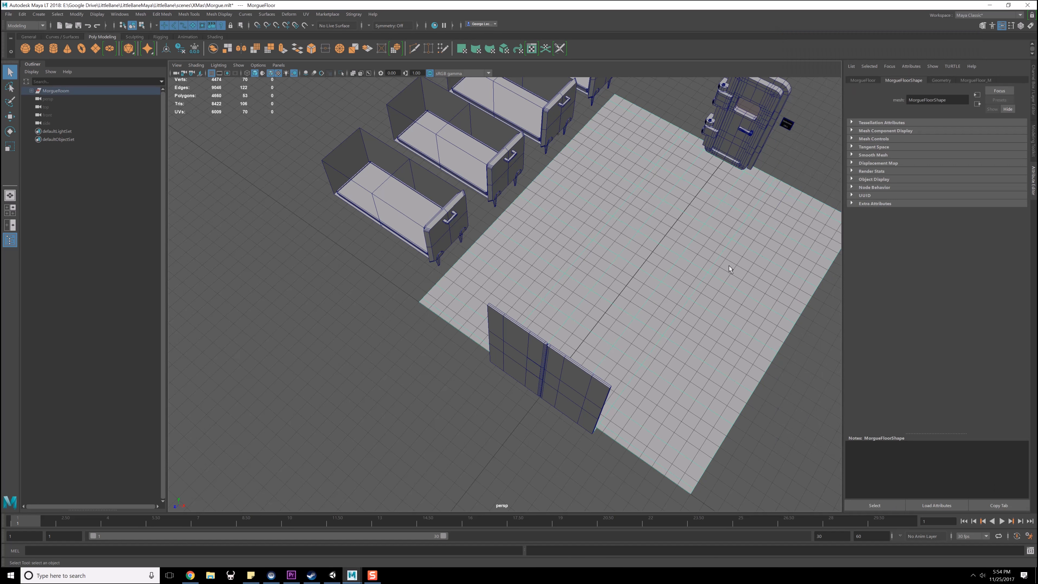
{"action": "middle_click_drag", "start_coordinate": [729, 266], "coordinate": [513, 237], "text": "alt"}
{"action": "left_click_drag", "start_coordinate": [514, 238], "coordinate": [492, 251], "text": "alt"}
{"action": "scroll", "coordinate": [509, 184], "scroll_direction": "up", "scroll_amount": 3}
{"action": "middle_click_drag", "start_coordinate": [509, 182], "coordinate": [552, 313], "text": "alt"}
{"action": "left_click_drag", "start_coordinate": [552, 313], "coordinate": [550, 262], "text": "alt"}
{"action": "scroll", "coordinate": [581, 288], "scroll_direction": "down", "scroll_amount": 5}
{"action": "scroll", "coordinate": [549, 261], "scroll_direction": "up", "scroll_amount": 3}
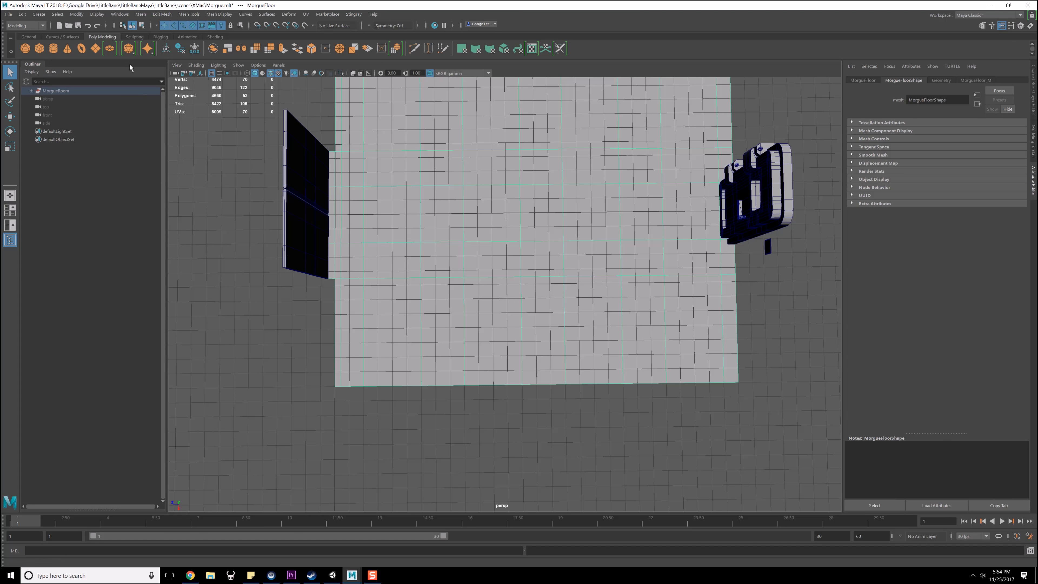
{"action": "left_click", "coordinate": [39, 49]}
{"action": "scroll", "coordinate": [431, 253], "scroll_direction": "up", "scroll_amount": 1}
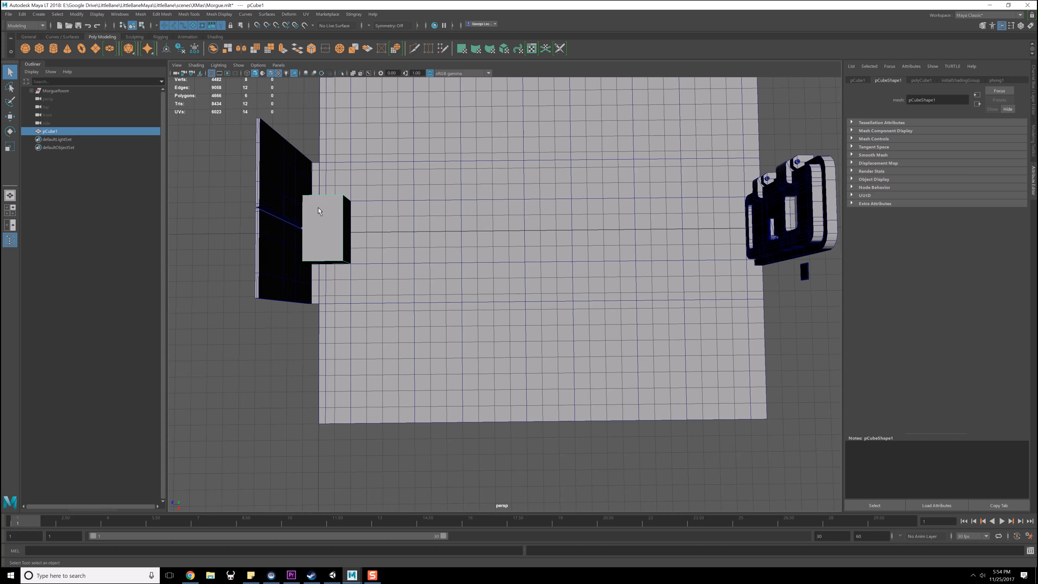
{"action": "key", "text": "Delete"}
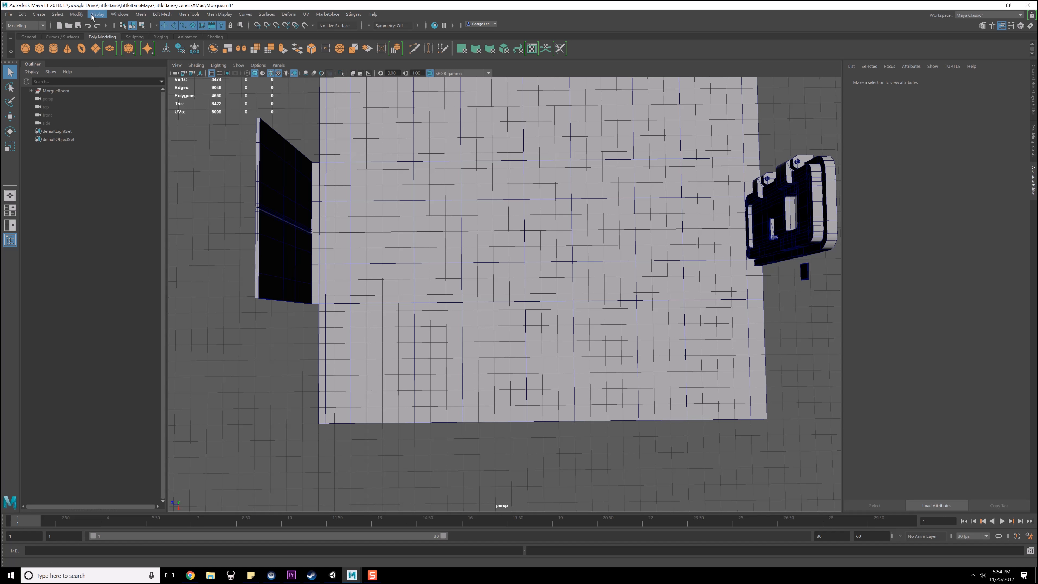
{"action": "left_click", "coordinate": [39, 14]}
{"action": "mouse_move", "coordinate": [101, 41]}
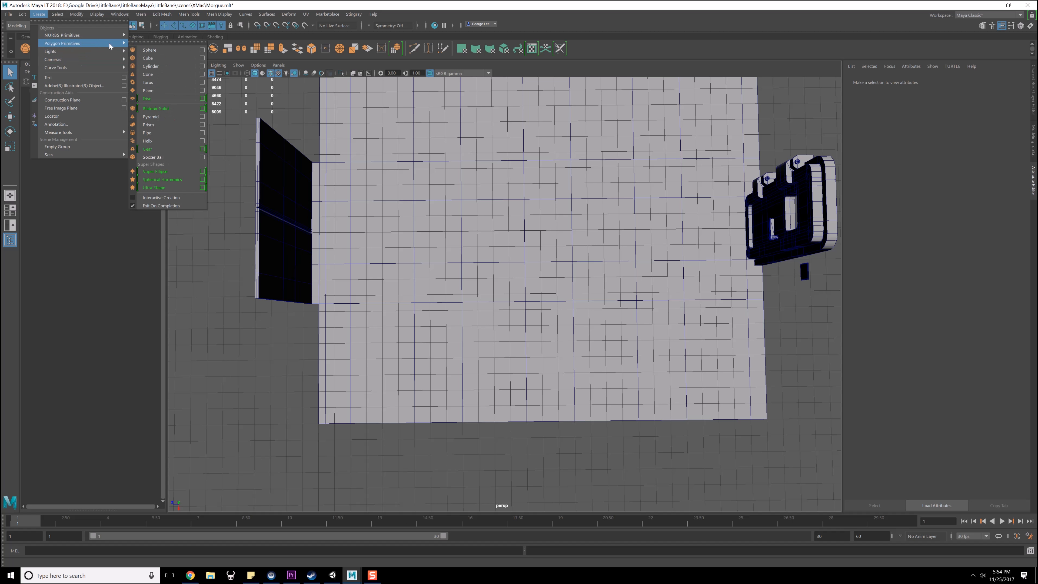
{"action": "left_click", "coordinate": [201, 59]}
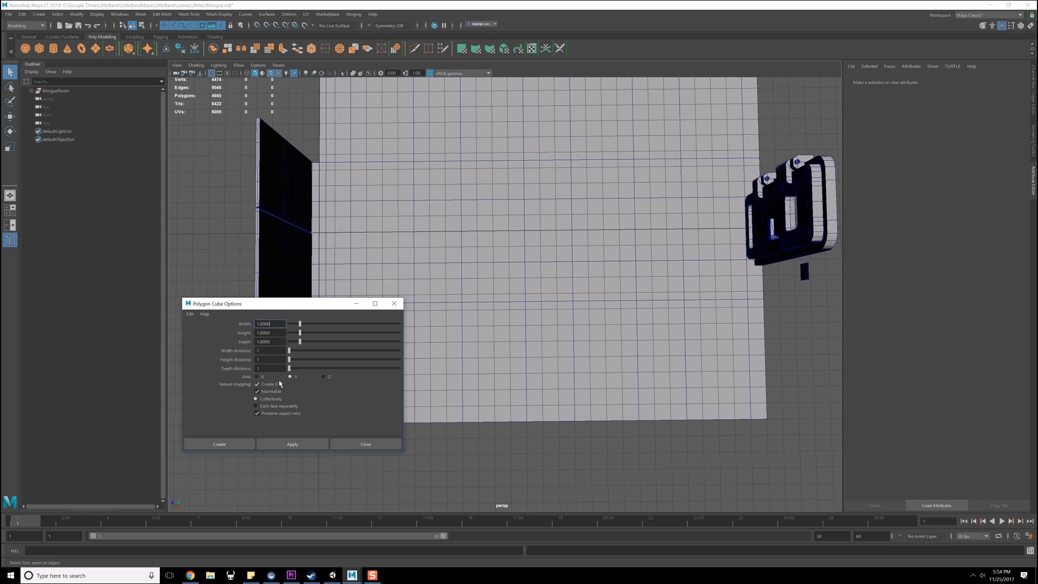
Turn on Interactive Creation for polygon primitives.
{"action": "left_click", "coordinate": [39, 14]}
{"action": "mouse_move", "coordinate": [82, 43]}
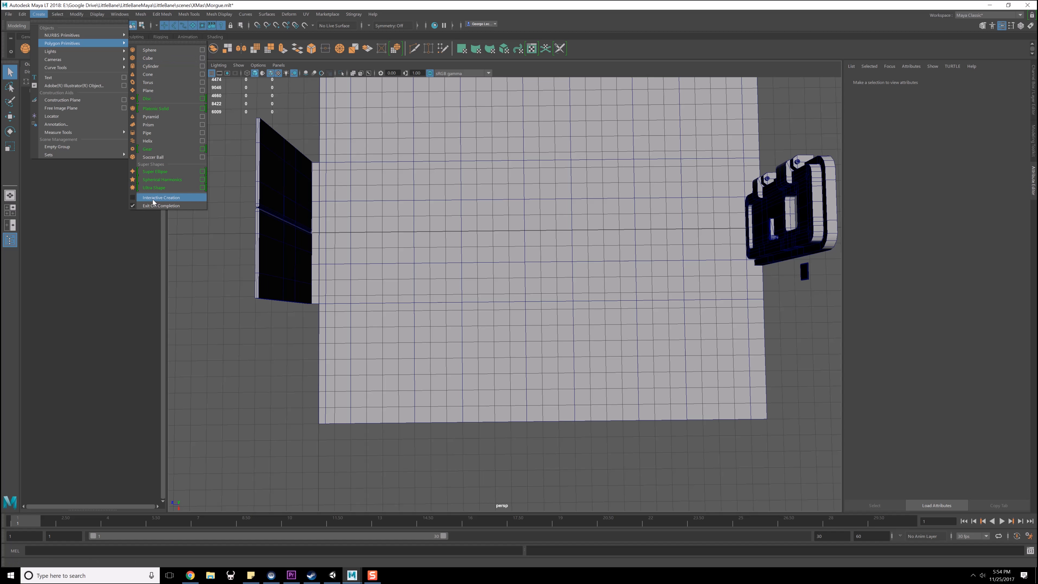
{"action": "left_click", "coordinate": [141, 199]}
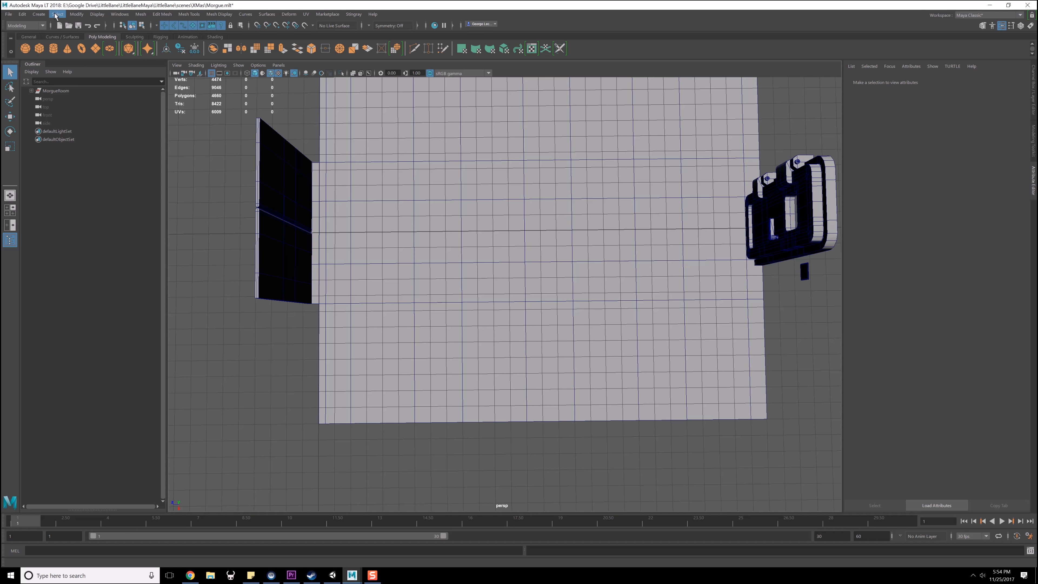
Draw a thin rectangular cube on the morgue floor from the top view, reaching to the floor's edge.
{"action": "left_click", "coordinate": [53, 48]}
{"action": "left_click_drag", "start_coordinate": [470, 208], "coordinate": [504, 274], "text": "alt"}
{"action": "scroll", "coordinate": [498, 261], "scroll_direction": "down", "scroll_amount": 3}
{"action": "key", "text": "space"}
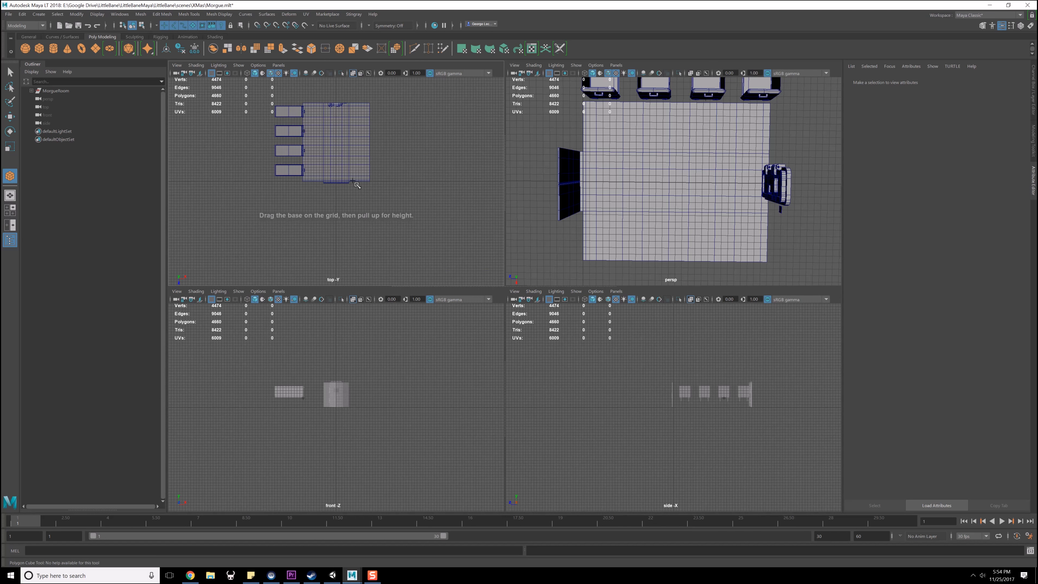
{"action": "scroll", "coordinate": [357, 185], "scroll_direction": "up", "scroll_amount": 10}
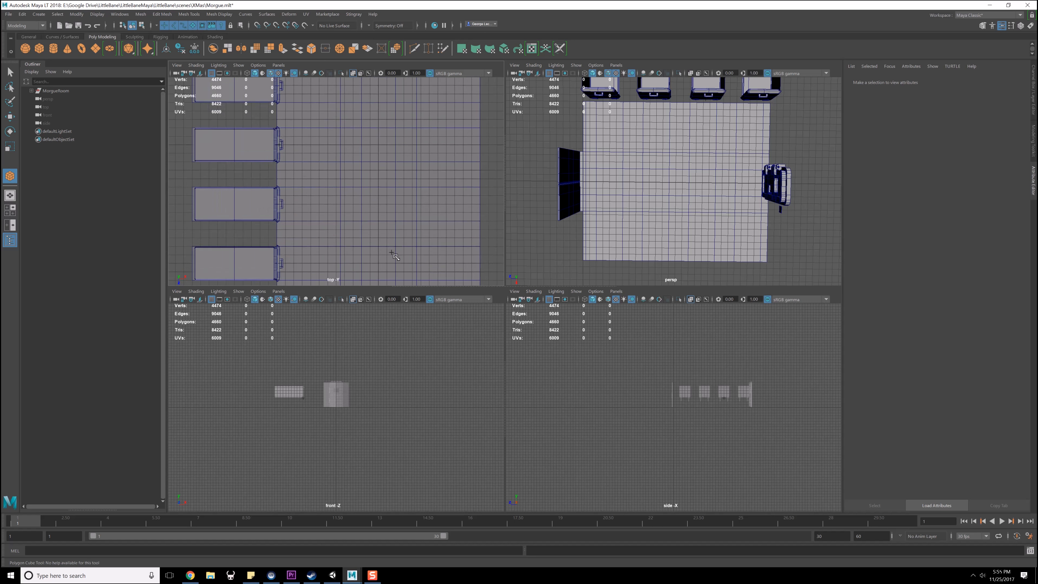
{"action": "scroll", "coordinate": [362, 183], "scroll_direction": "up", "scroll_amount": 2}
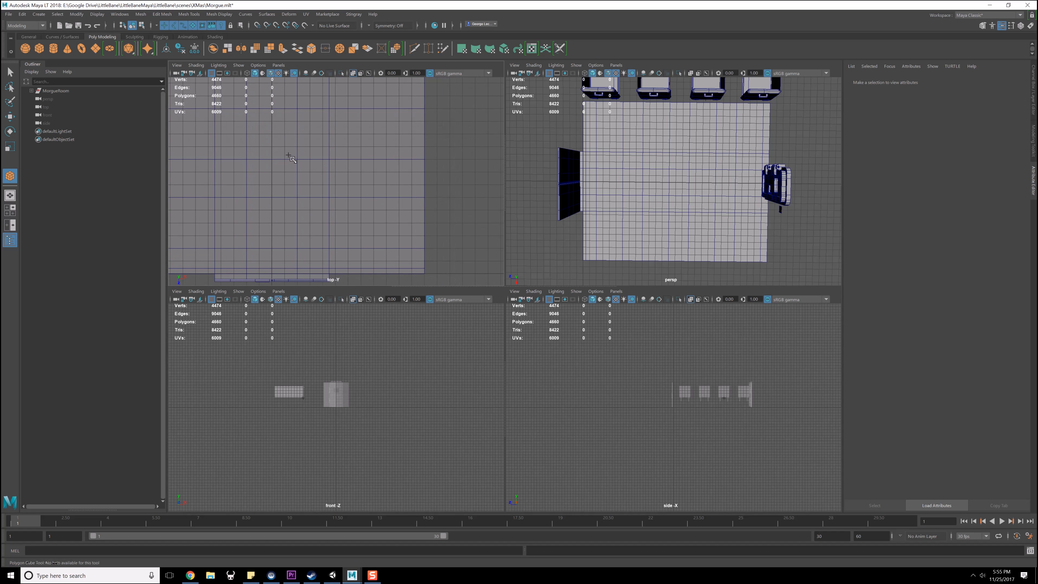
{"action": "left_click_drag", "start_coordinate": [298, 135], "coordinate": [401, 166]}
{"action": "key", "text": "space"}
{"action": "key", "text": "space"}
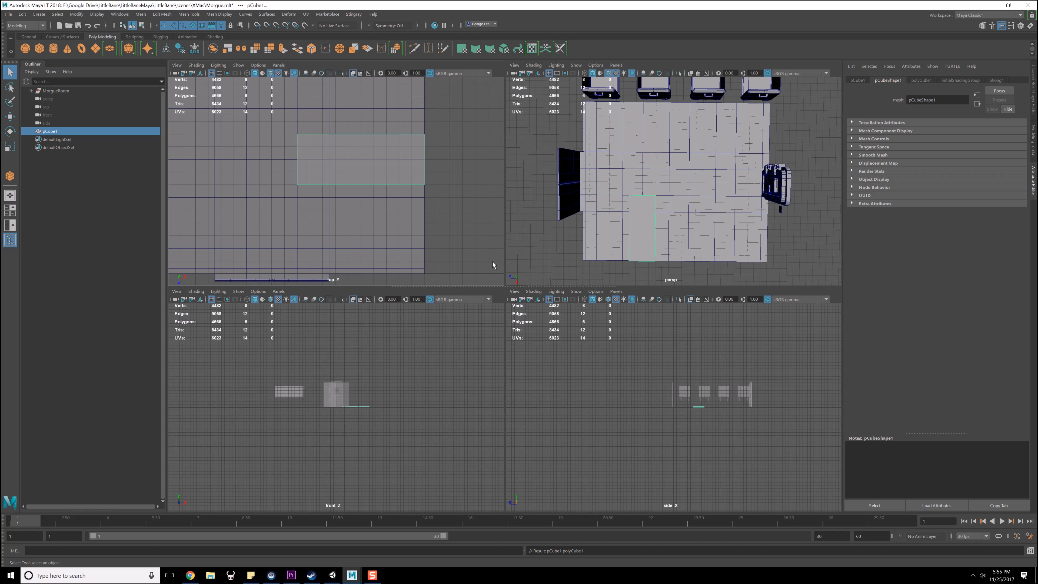
Raise the flat slab above the morgue floor to a height of about 0.75 with grid snapping.
{"action": "left_click_drag", "start_coordinate": [547, 227], "coordinate": [649, 205], "text": "alt"}
{"action": "key", "text": "space"}
{"action": "key", "text": "f"}
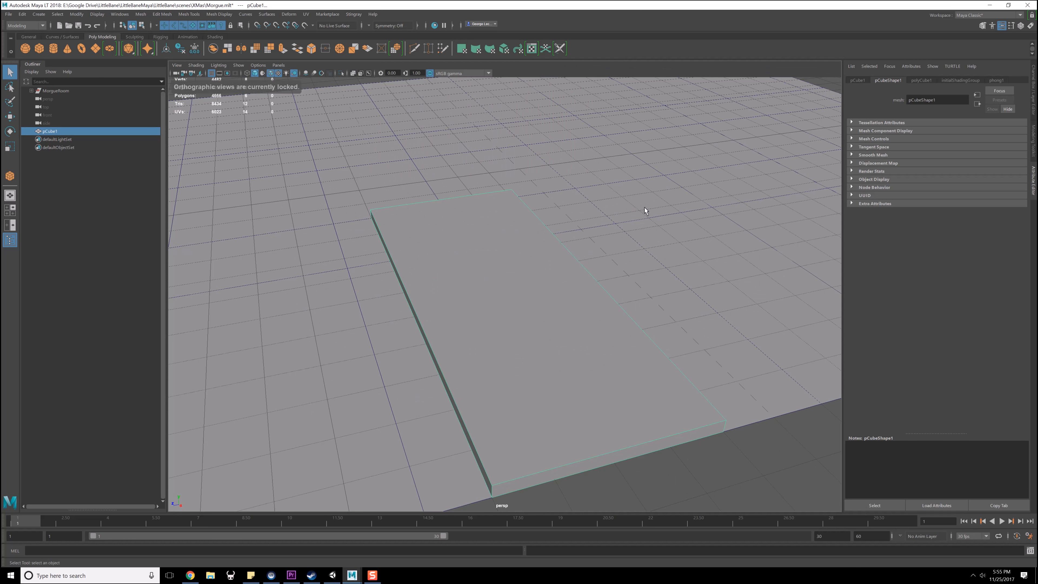
{"action": "scroll", "coordinate": [529, 262], "scroll_direction": "down", "scroll_amount": 3}
{"action": "left_click_drag", "start_coordinate": [494, 273], "coordinate": [507, 191], "text": "alt"}
{"action": "scroll", "coordinate": [530, 262], "scroll_direction": "down", "scroll_amount": 2}
{"action": "key", "text": "w"}
{"action": "scroll", "coordinate": [519, 266], "scroll_direction": "up", "scroll_amount": 4}
{"action": "key", "text": "x"}
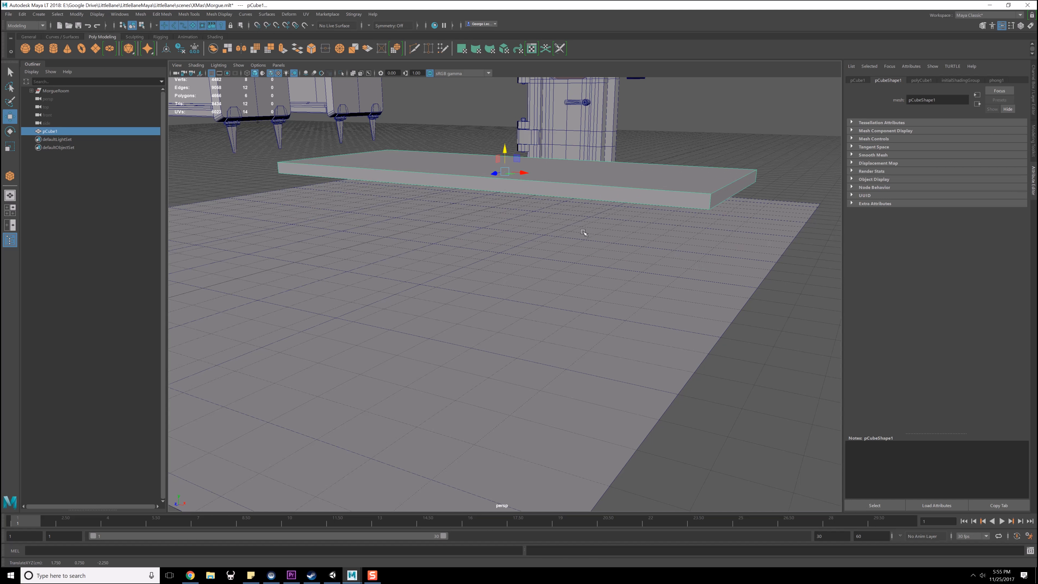
{"action": "middle_click_drag", "start_coordinate": [596, 243], "coordinate": [572, 160], "text": "alt"}
{"action": "left_click_drag", "start_coordinate": [591, 147], "coordinate": [504, 164], "text": "alt"}
{"action": "scroll", "coordinate": [504, 164], "scroll_direction": "down", "scroll_amount": 5}
{"action": "middle_click_drag", "start_coordinate": [454, 205], "coordinate": [466, 263], "text": "alt"}
{"action": "left_click_drag", "start_coordinate": [464, 264], "coordinate": [556, 263], "text": "alt"}
{"action": "scroll", "coordinate": [560, 281], "scroll_direction": "up", "scroll_amount": 4}
{"action": "left_click_drag", "start_coordinate": [493, 230], "coordinate": [489, 255], "text": "alt"}
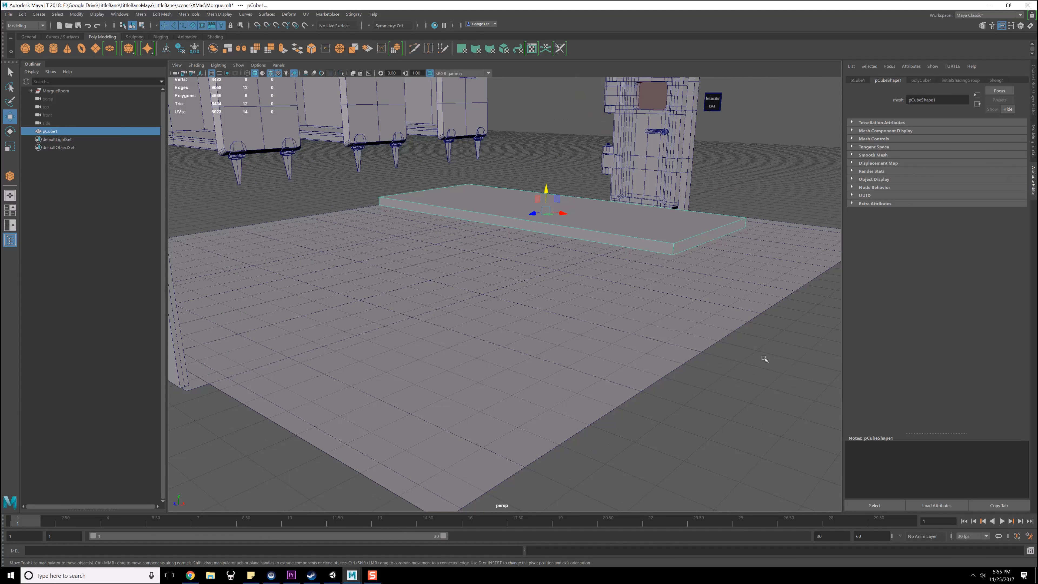
{"action": "left_click_drag", "start_coordinate": [689, 273], "coordinate": [585, 283], "text": "alt"}
Insert seven evenly spaced lengthwise edge loops across the slab using the multiple edge loops option.
{"action": "key", "text": "F8"}
{"action": "key", "text": "F8"}
{"action": "right_click_drag", "start_coordinate": [509, 223], "coordinate": [485, 239], "text": "shift"}
{"action": "left_click", "coordinate": [280, 242]}
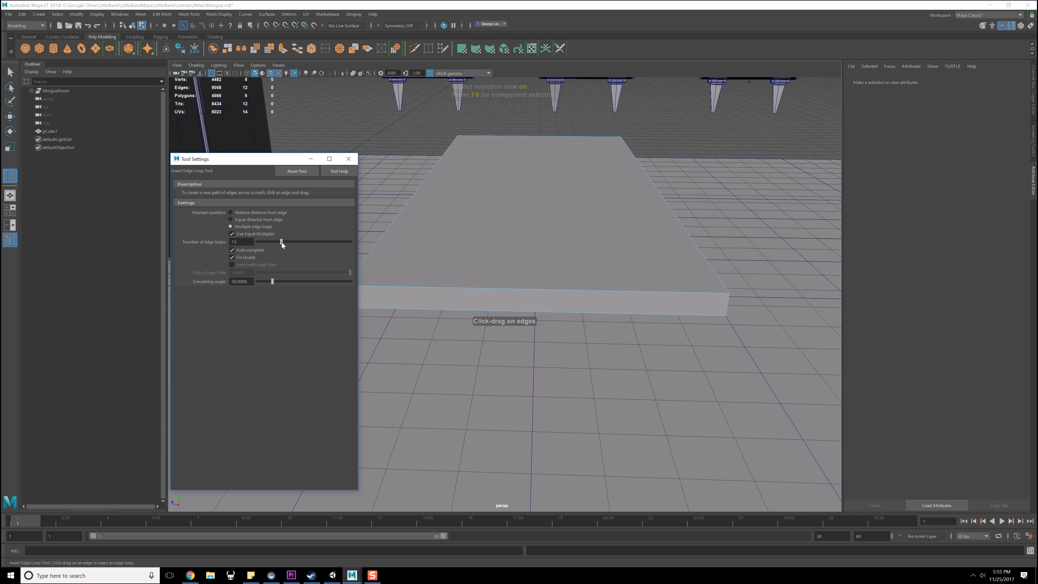
{"action": "left_click_drag", "start_coordinate": [273, 245], "coordinate": [267, 243]}
{"action": "left_click", "coordinate": [531, 289]}
{"action": "key", "text": "ctrl+z"}
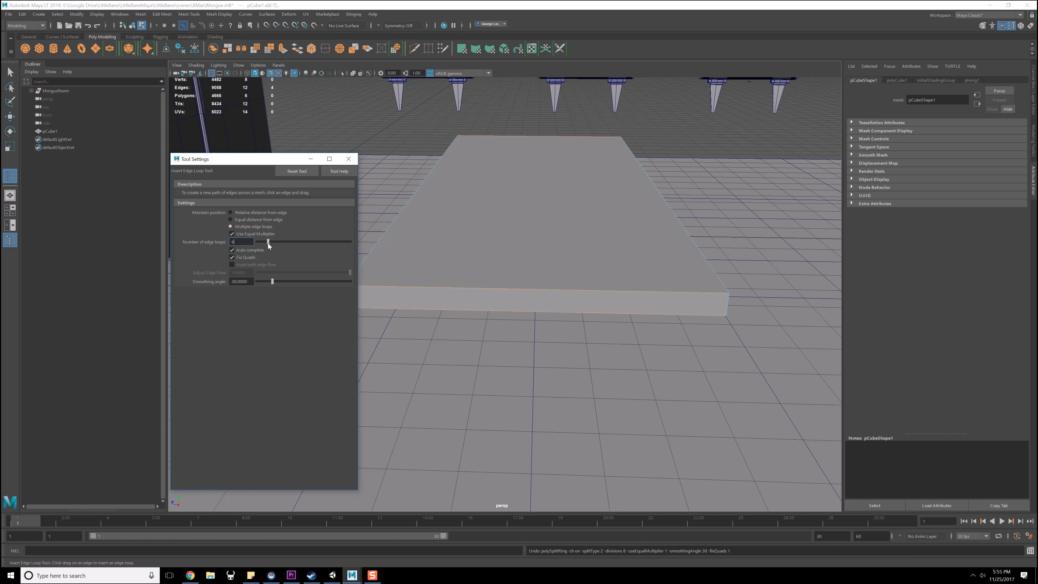
{"action": "left_click", "coordinate": [449, 290]}
{"action": "key", "text": "ctrl+z"}
{"action": "left_click_drag", "start_coordinate": [269, 242], "coordinate": [271, 241]}
{"action": "left_click", "coordinate": [458, 290]}
{"action": "key", "text": "q"}
{"action": "left_click", "coordinate": [348, 158]}
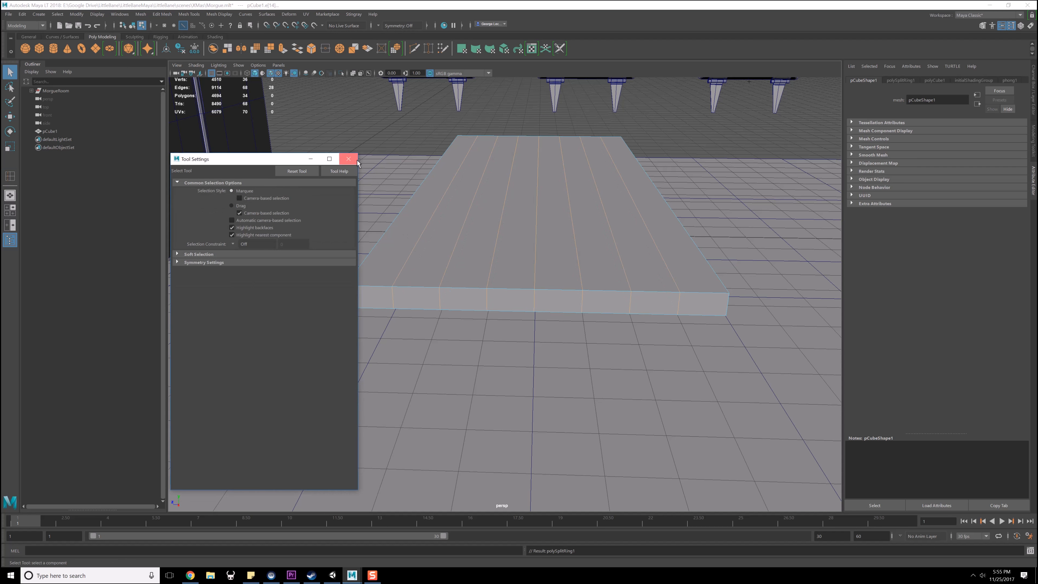
Bevel the slab's seven lengthwise edge loops with a fraction of 0.05.
{"action": "middle_click_drag", "start_coordinate": [499, 256], "coordinate": [422, 240], "text": "alt"}
{"action": "left_click_drag", "start_coordinate": [423, 240], "coordinate": [429, 246], "text": "alt"}
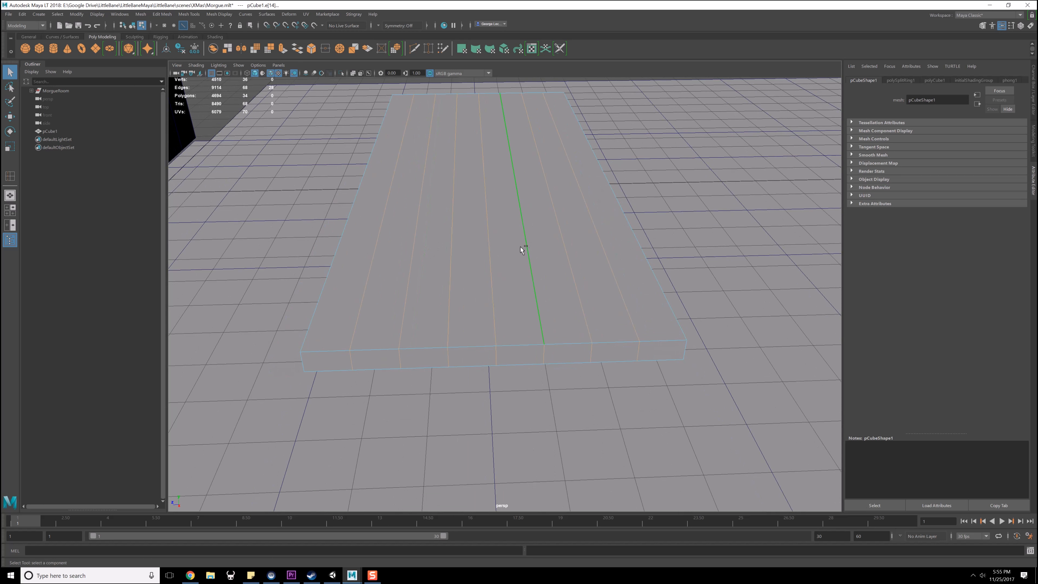
{"action": "right_click_drag", "start_coordinate": [550, 228], "coordinate": [589, 231], "text": "shift"}
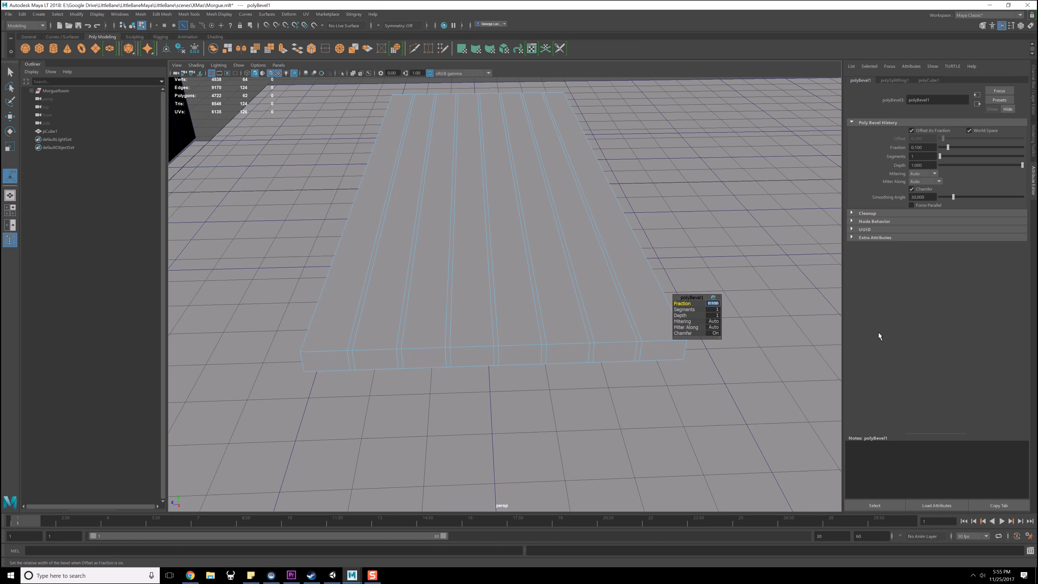
{"action": "type", "text": "0"}
{"action": "key", "text": "Return"}
{"action": "middle_click_drag", "start_coordinate": [526, 246], "coordinate": [527, 282], "text": "alt"}
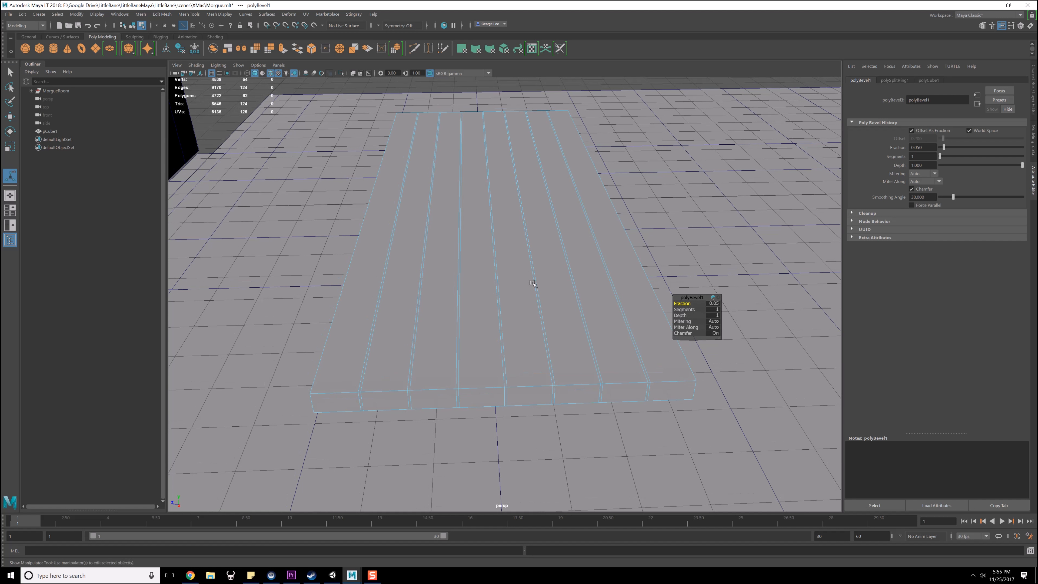
{"action": "key", "text": "q"}
Delete the narrow bevel faces around the slab's middle seam and the seam directly beside it.
{"action": "middle_click_drag", "start_coordinate": [506, 325], "coordinate": [510, 263], "text": "alt"}
{"action": "right_click_drag", "start_coordinate": [510, 263], "coordinate": [524, 283], "text": "alt"}
{"action": "middle_click_drag", "start_coordinate": [524, 283], "coordinate": [529, 309], "text": "alt"}
{"action": "left_click_drag", "start_coordinate": [529, 308], "coordinate": [526, 306], "text": "alt"}
{"action": "right_click_drag", "start_coordinate": [515, 227], "coordinate": [512, 260]}
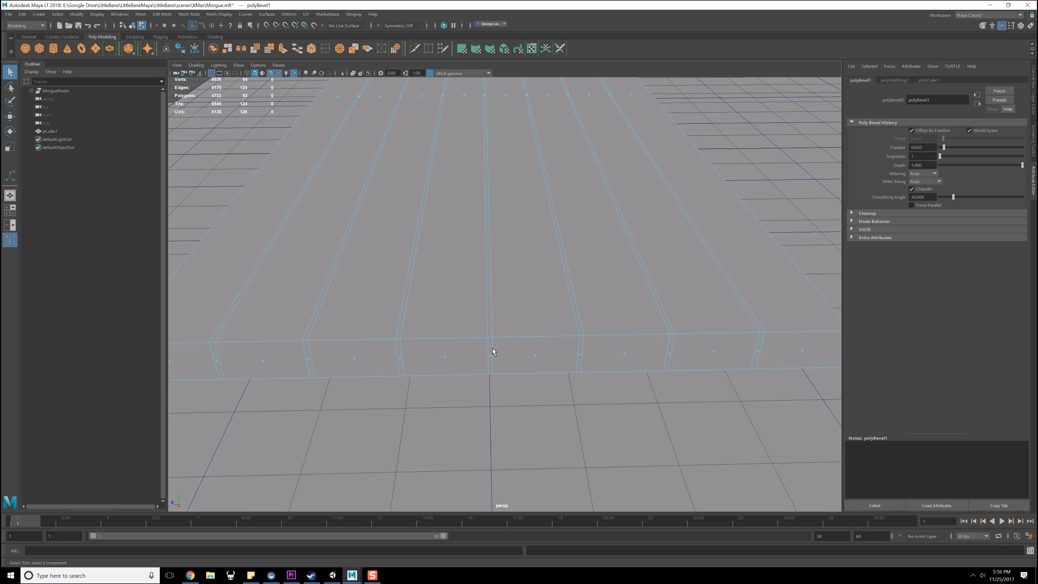
{"action": "left_click_drag", "start_coordinate": [494, 361], "coordinate": [572, 308]}
{"action": "key", "text": "Delete"}
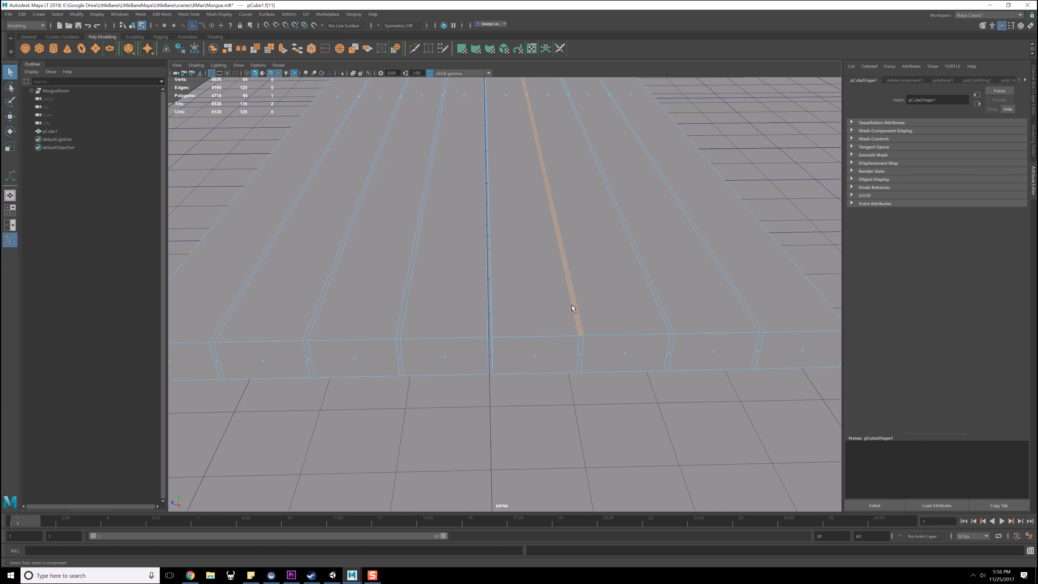
{"action": "key", "text": "Delete"}
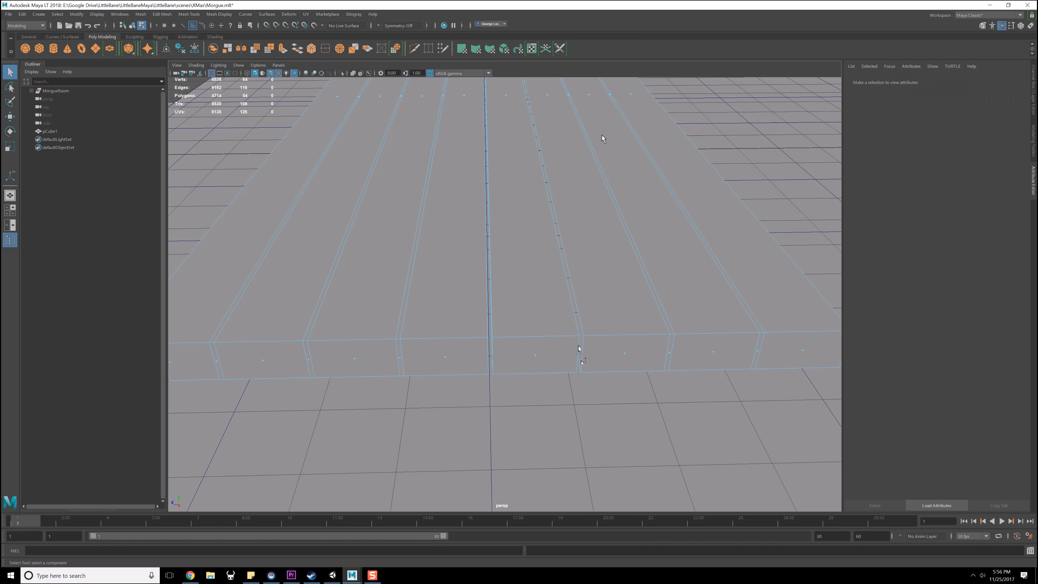
Delete the narrow bevel faces of the two remaining seams on that same side of the slab's middle.
{"action": "left_click_drag", "start_coordinate": [568, 98], "coordinate": [653, 334]}
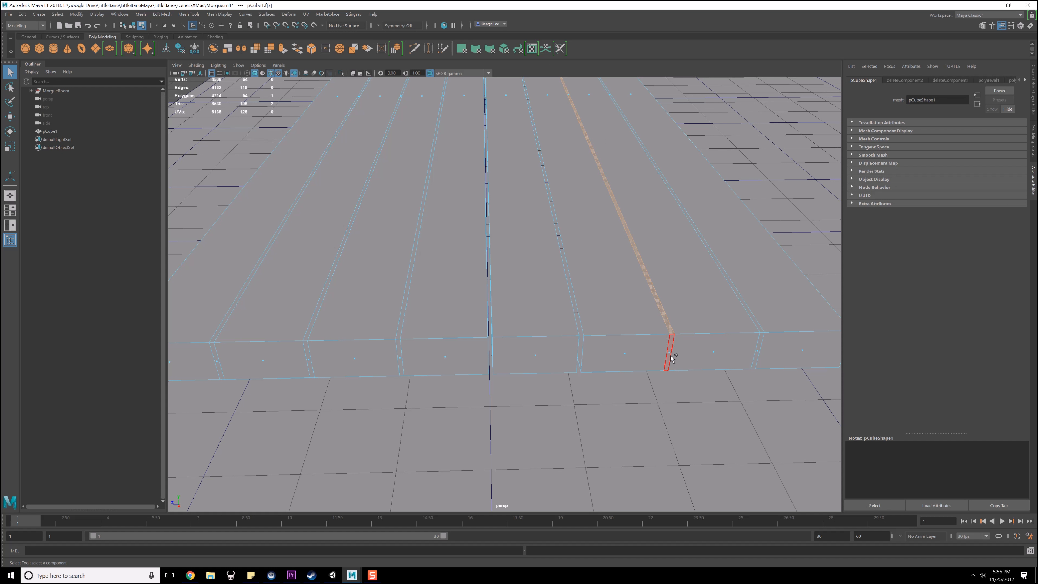
{"action": "double_click", "coordinate": [607, 95]}
{"action": "key", "text": "ctrl+z"}
{"action": "key", "text": "ctrl+z"}
{"action": "right_click", "coordinate": [631, 128]}
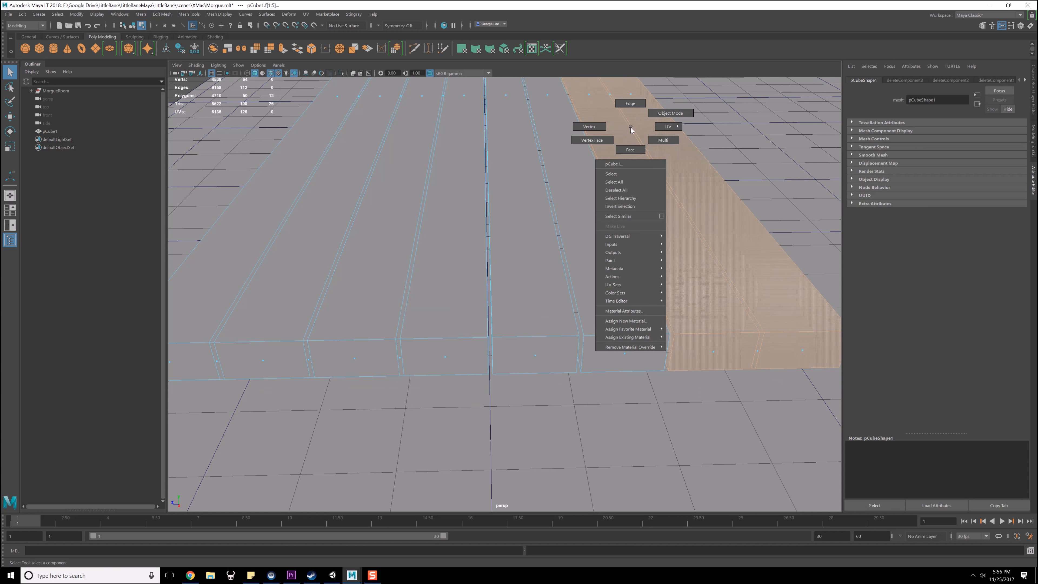
{"action": "left_click", "coordinate": [612, 94]}
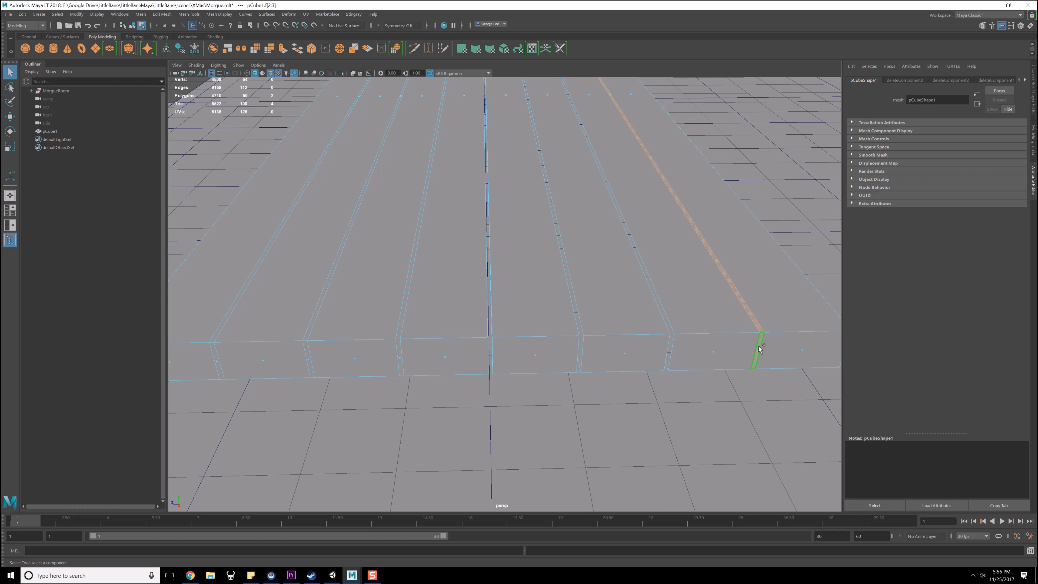
{"action": "key", "text": "Delete"}
{"action": "key", "text": "ctrl+z"}
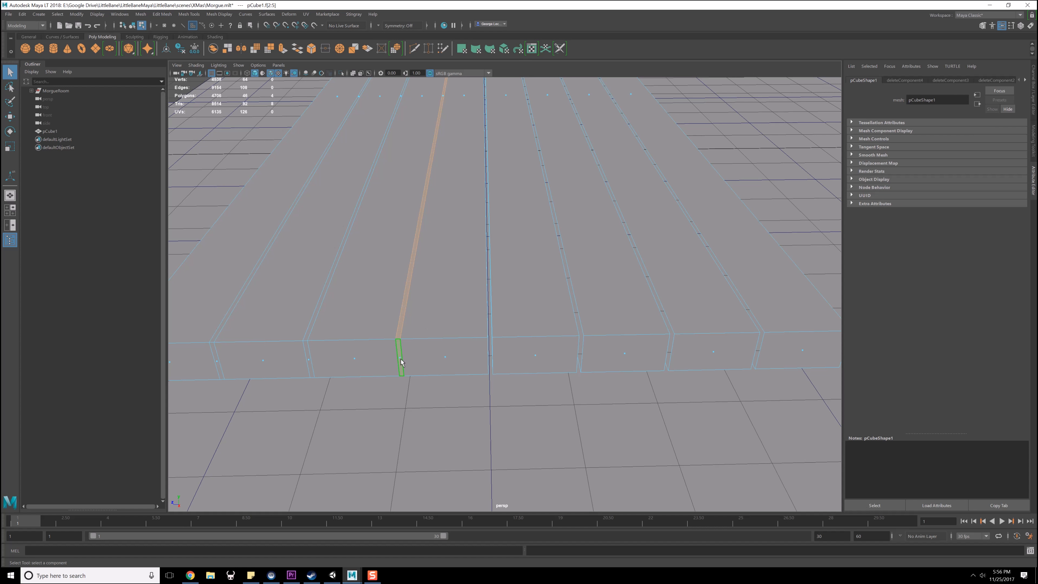
Delete the narrow bevel faces of the three seams on the slab's other half, separating it into eight planks.
{"action": "key", "text": "Delete"}
{"action": "left_click", "coordinate": [397, 107]}
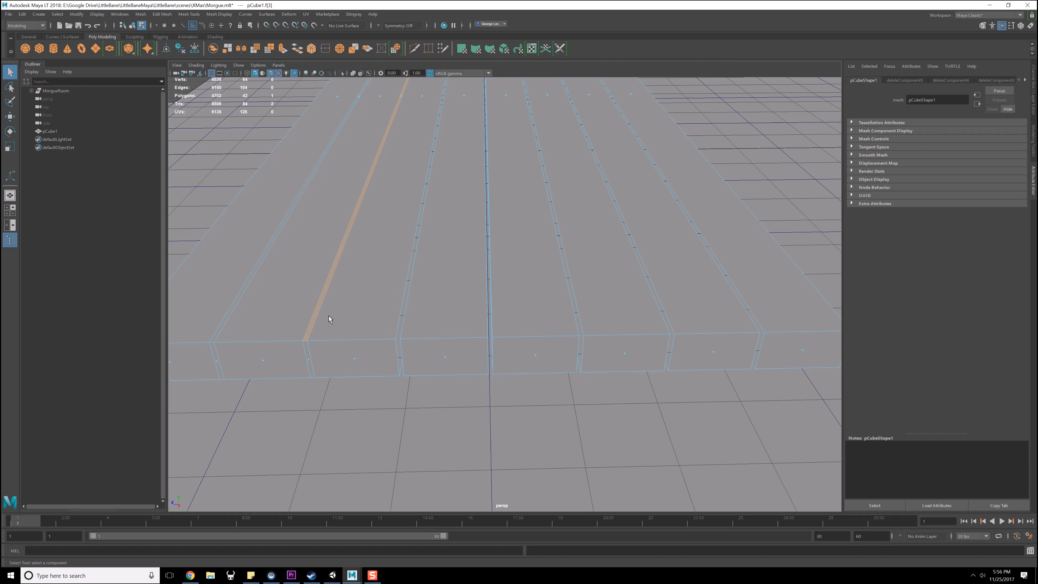
{"action": "key", "text": "Delete"}
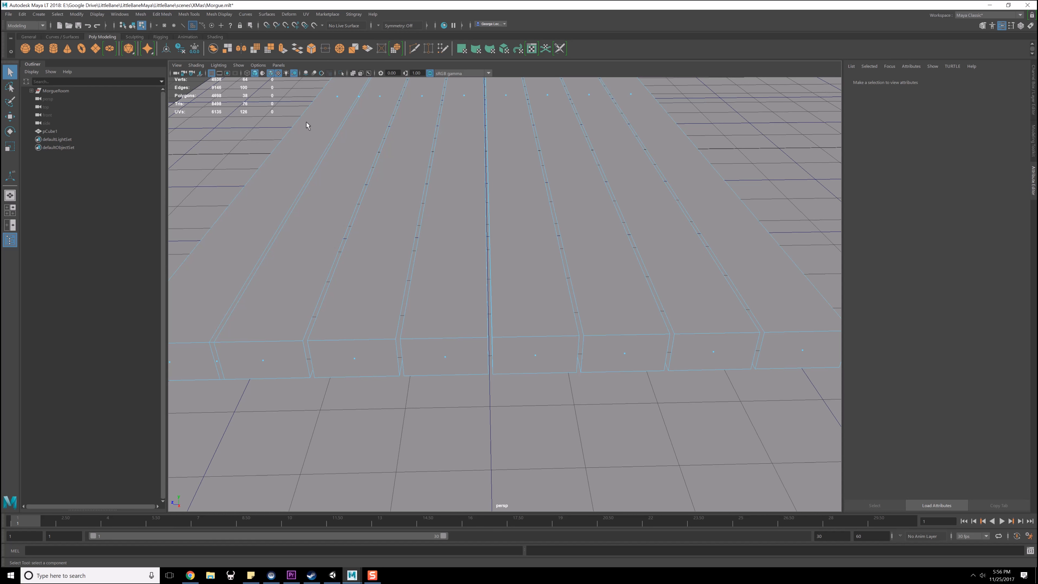
{"action": "left_click", "coordinate": [354, 96]}
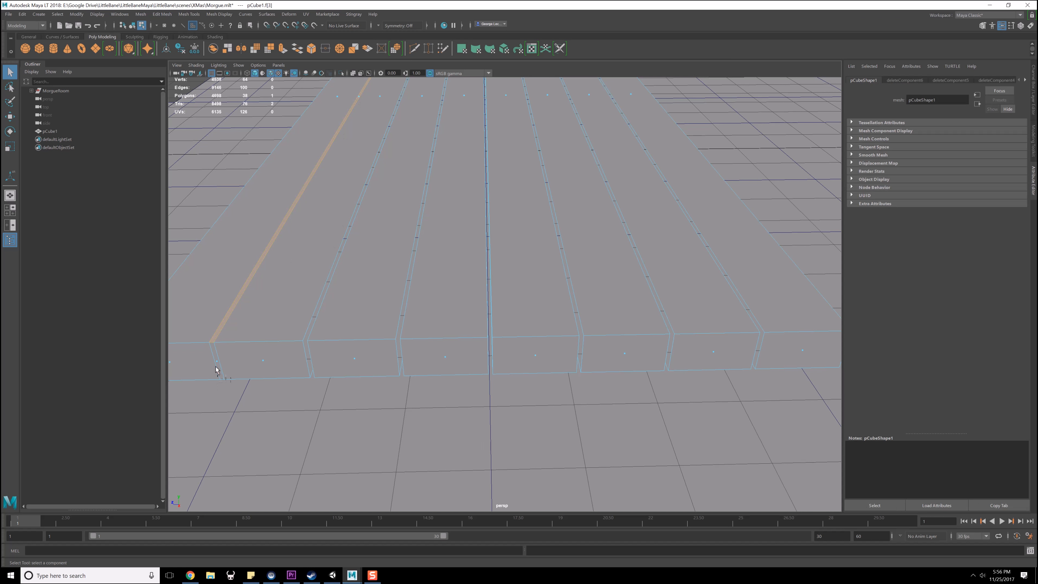
{"action": "key", "text": "Delete"}
{"action": "scroll", "coordinate": [365, 298], "scroll_direction": "down", "scroll_amount": 7}
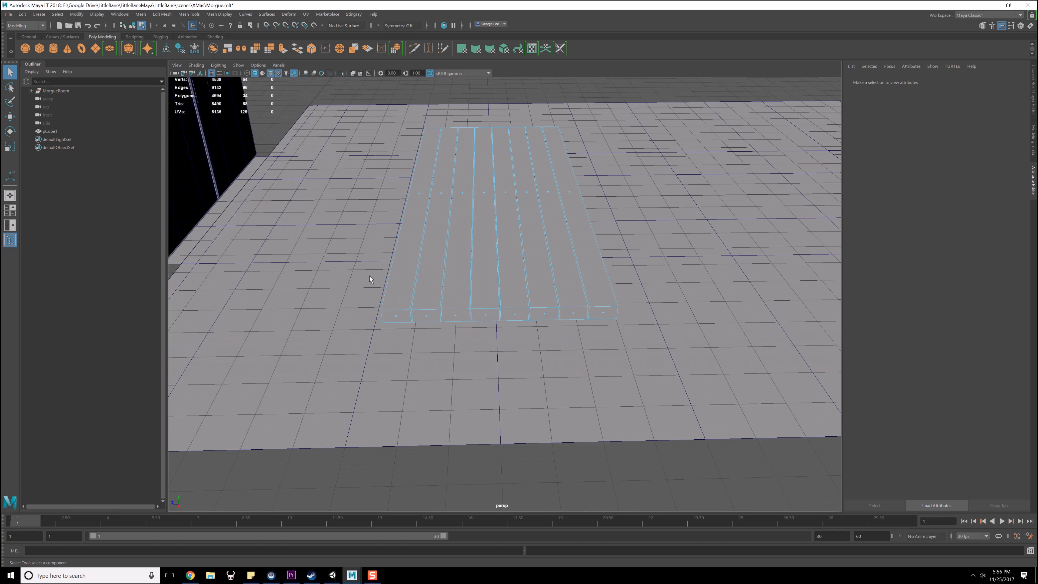
Switch the slab to edge selection and select the top edges running along the gaps between the planks.
{"action": "middle_click_drag", "start_coordinate": [474, 223], "coordinate": [511, 308], "text": "alt"}
{"action": "left_click_drag", "start_coordinate": [511, 308], "coordinate": [435, 294], "text": "alt"}
{"action": "middle_click_drag", "start_coordinate": [435, 295], "coordinate": [502, 253], "text": "alt"}
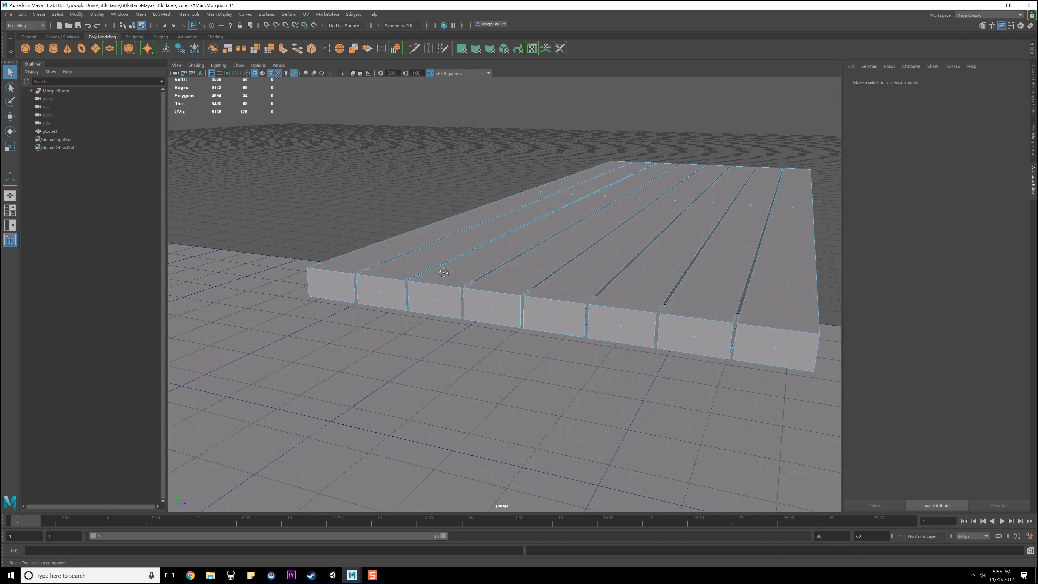
{"action": "left_click_drag", "start_coordinate": [444, 273], "coordinate": [445, 278], "text": "alt"}
{"action": "right_click_drag", "start_coordinate": [457, 276], "coordinate": [459, 264]}
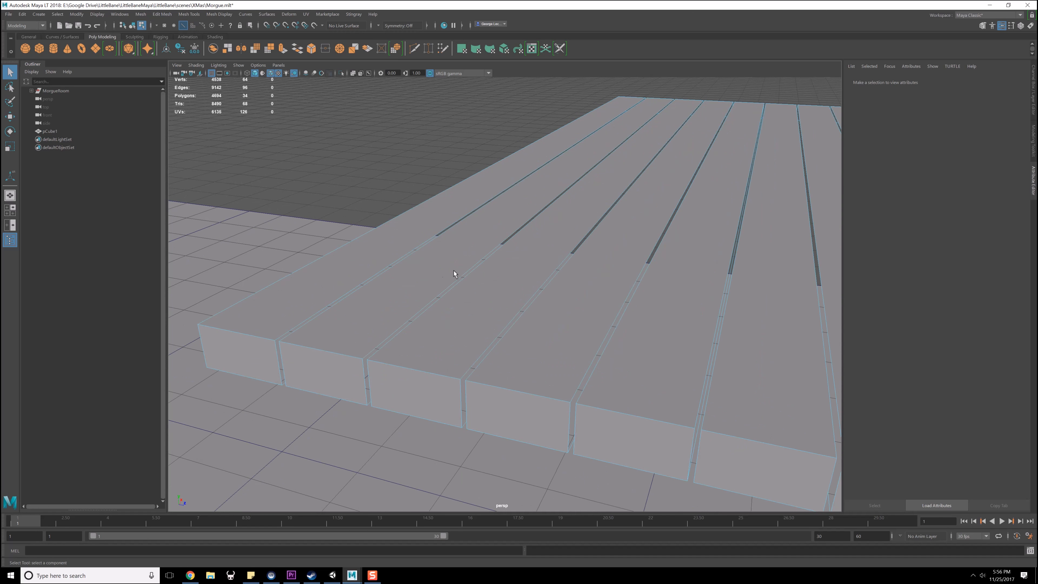
{"action": "double_click", "coordinate": [388, 269]}
{"action": "double_click", "coordinate": [445, 292], "text": "shift"}
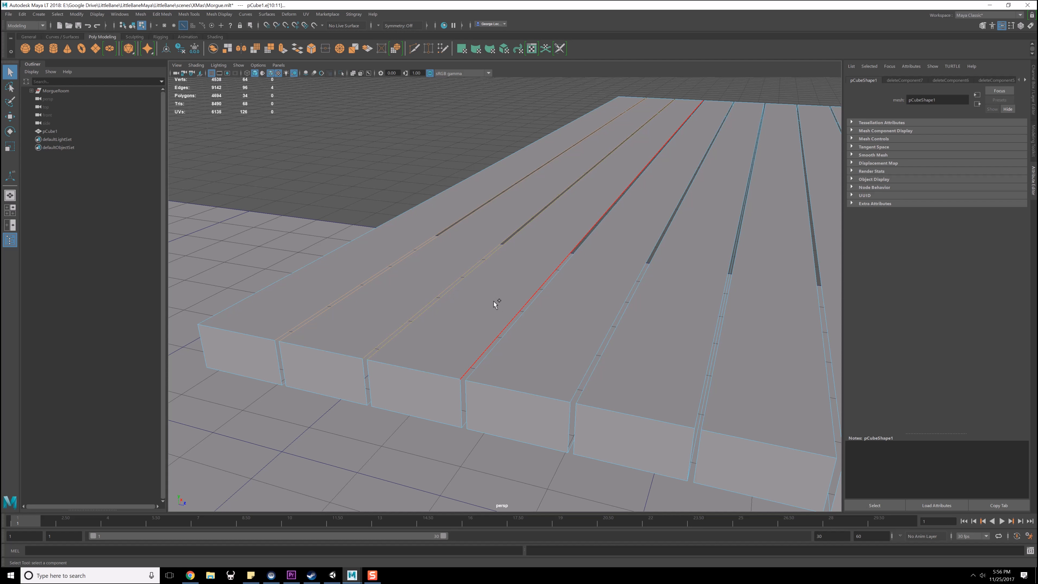
{"action": "double_click", "coordinate": [529, 316], "text": "shift"}
{"action": "left_click_drag", "start_coordinate": [614, 338], "coordinate": [573, 325], "text": "alt"}
{"action": "left_click", "coordinate": [571, 325], "text": "shift"}
{"action": "left_click", "coordinate": [682, 347], "text": "shift"}
{"action": "left_click", "coordinate": [688, 352], "text": "shift"}
{"action": "middle_click_drag", "start_coordinate": [688, 352], "coordinate": [622, 339], "text": "alt"}
{"action": "left_click", "coordinate": [606, 337], "text": "shift"}
Check the selected gap edges from several angles and add the missed top edges to the selection.
{"action": "scroll", "coordinate": [616, 357], "scroll_direction": "down", "scroll_amount": 5}
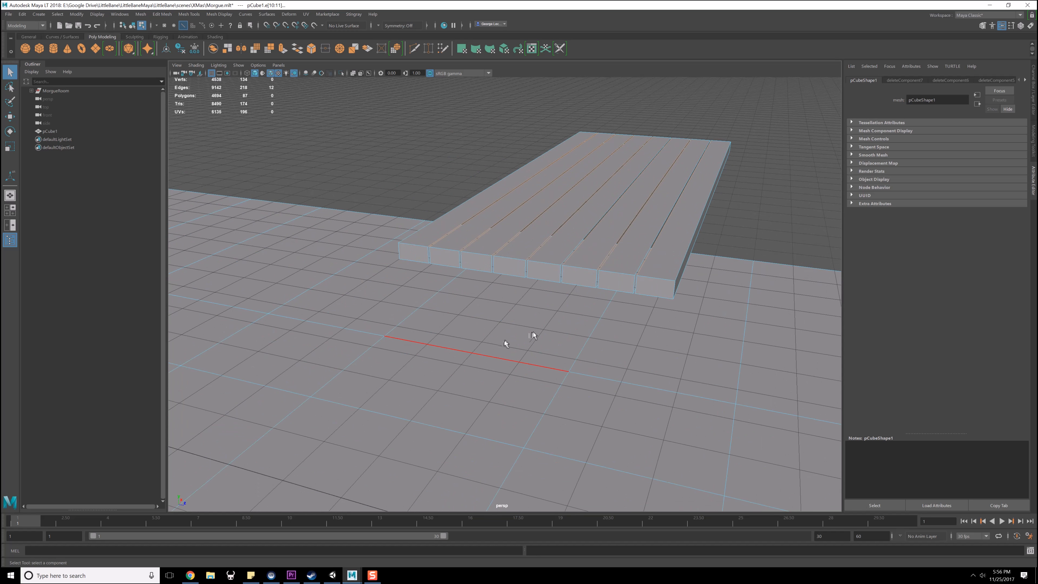
{"action": "scroll", "coordinate": [535, 384], "scroll_direction": "up", "scroll_amount": 2}
{"action": "scroll", "coordinate": [534, 384], "scroll_direction": "down", "scroll_amount": 2}
{"action": "middle_click_drag", "start_coordinate": [514, 305], "coordinate": [504, 352], "text": "alt"}
{"action": "scroll", "coordinate": [504, 351], "scroll_direction": "up", "scroll_amount": 1}
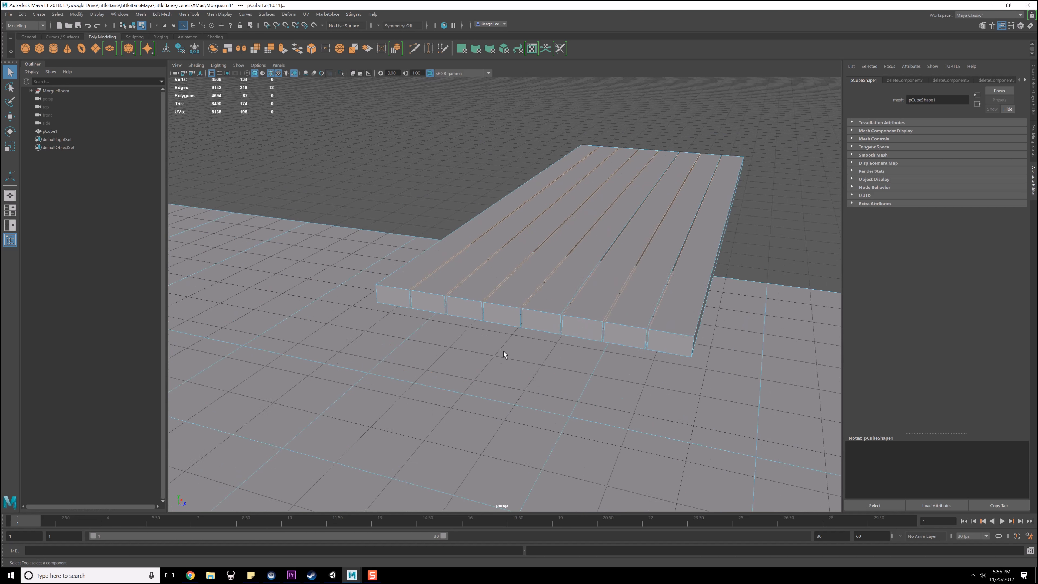
{"action": "scroll", "coordinate": [504, 354], "scroll_direction": "down", "scroll_amount": 3}
{"action": "left_click_drag", "start_coordinate": [380, 384], "coordinate": [414, 363], "text": "alt"}
{"action": "middle_click_drag", "start_coordinate": [659, 354], "coordinate": [574, 396], "text": "alt"}
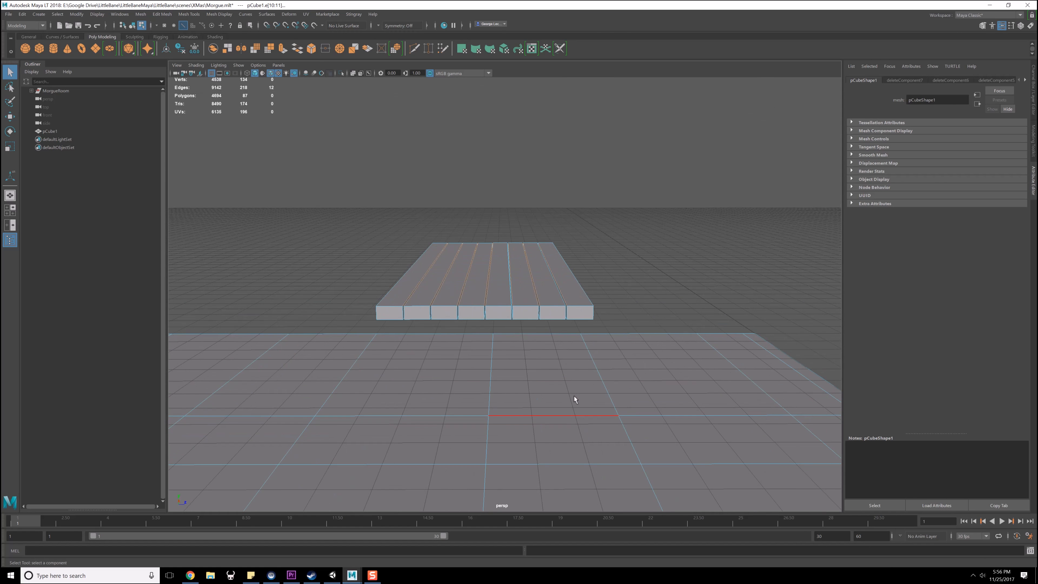
{"action": "scroll", "coordinate": [574, 396], "scroll_direction": "up", "scroll_amount": 4}
{"action": "left_click_drag", "start_coordinate": [573, 390], "coordinate": [558, 395], "text": "alt"}
{"action": "left_click_drag", "start_coordinate": [502, 311], "coordinate": [508, 318], "text": "alt"}
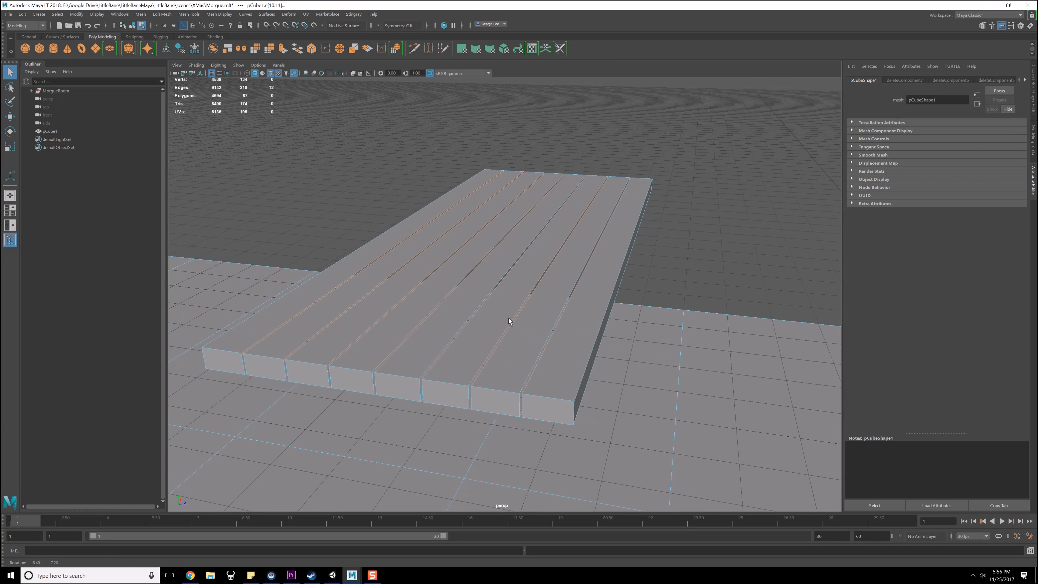
{"action": "scroll", "coordinate": [509, 319], "scroll_direction": "up", "scroll_amount": 5}
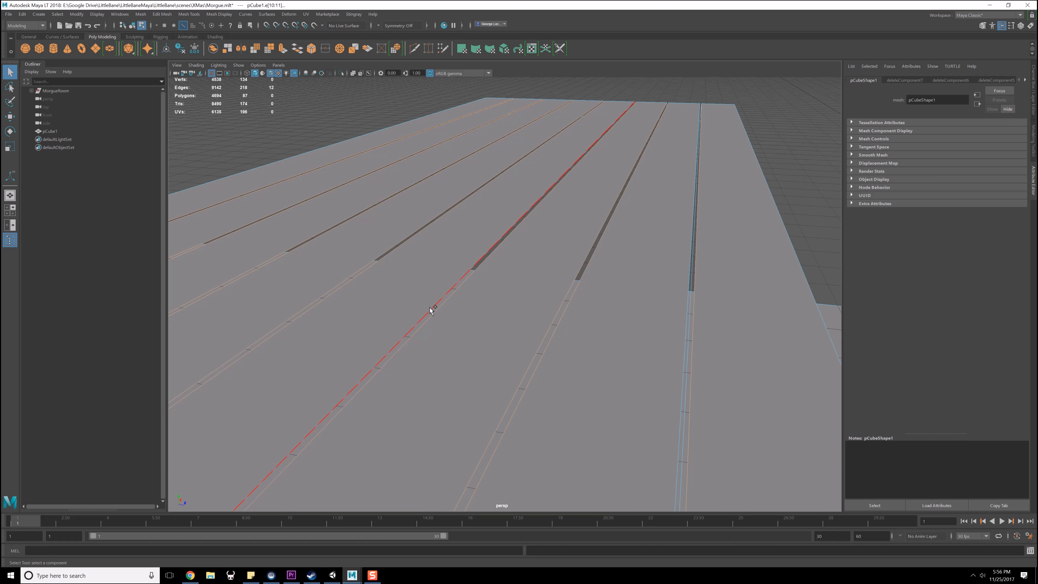
{"action": "left_click", "coordinate": [430, 311], "text": "shift"}
{"action": "scroll", "coordinate": [512, 371], "scroll_direction": "down", "scroll_amount": 5}
{"action": "scroll", "coordinate": [553, 328], "scroll_direction": "up", "scroll_amount": 1}
{"action": "left_click", "coordinate": [566, 343], "text": "shift"}
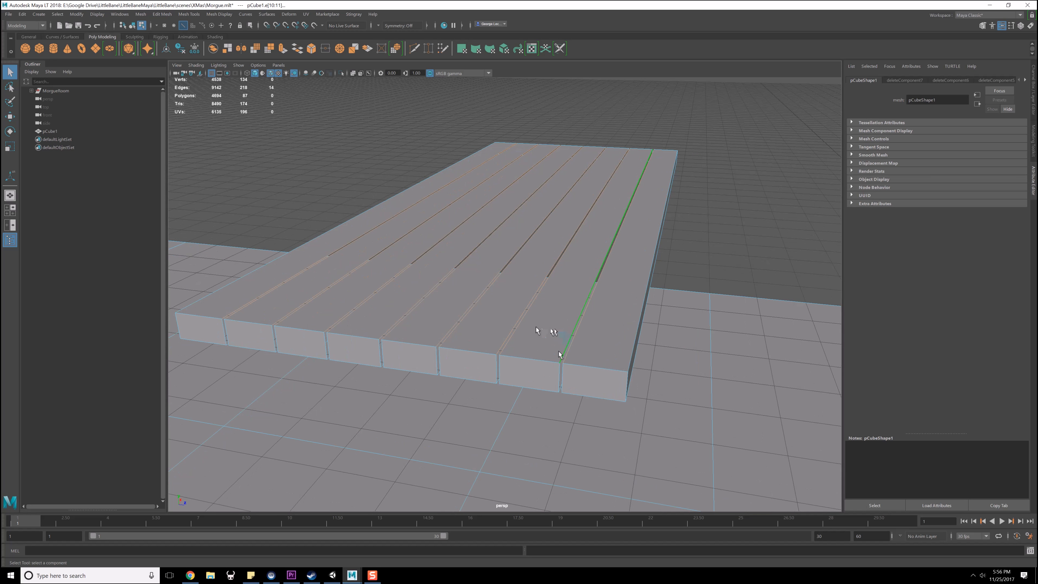
Extrude the selected gap edges straight down to the planks' bottom edge with vertex snapping to form the inner sides.
{"action": "middle_click_drag", "start_coordinate": [733, 248], "coordinate": [737, 249], "text": "alt"}
{"action": "right_click_drag", "start_coordinate": [746, 190], "coordinate": [750, 215], "text": "shift"}
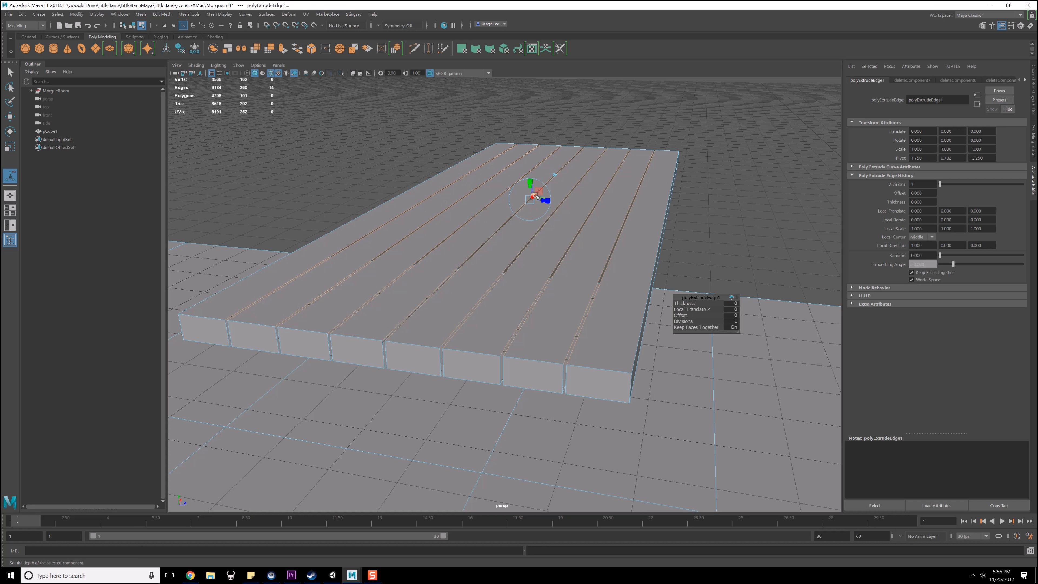
{"action": "left_click", "coordinate": [531, 198]}
{"action": "left_click", "coordinate": [530, 173]}
{"action": "key", "text": "v"}
{"action": "middle_click_drag", "start_coordinate": [572, 388], "coordinate": [568, 394]}
{"action": "right_click_drag", "start_coordinate": [571, 393], "coordinate": [540, 303], "text": "alt"}
{"action": "left_click_drag", "start_coordinate": [539, 303], "coordinate": [511, 300], "text": "alt"}
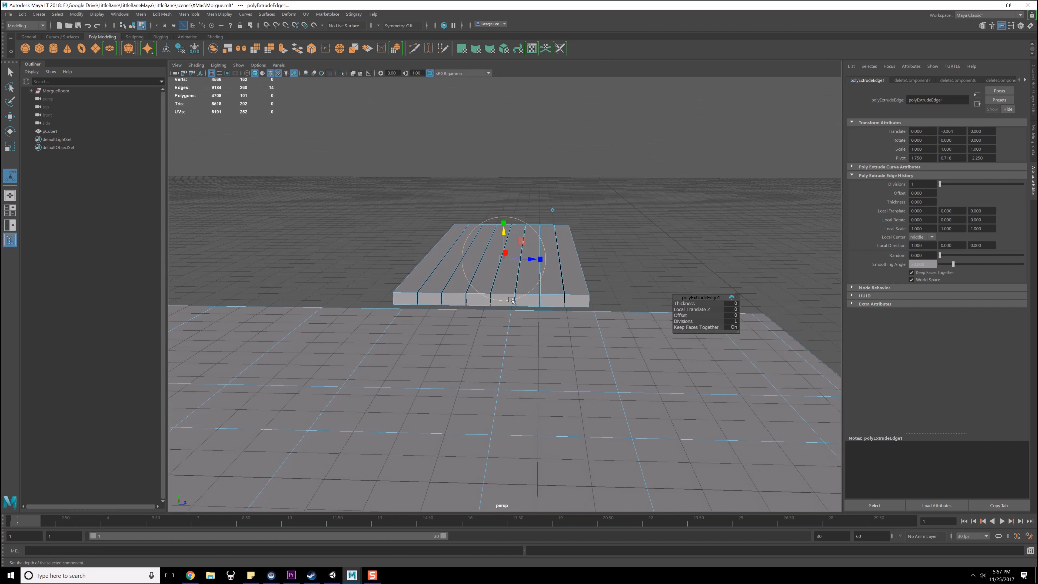
Merge all the plank top's vertices with a distance threshold of 0.005 and return to object selection.
{"action": "key", "text": "F8"}
{"action": "right_click", "coordinate": [531, 272]}
{"action": "left_click", "coordinate": [351, 157]}
{"action": "left_click_drag", "start_coordinate": [351, 157], "coordinate": [656, 325]}
{"action": "right_click", "coordinate": [618, 235], "text": "shift"}
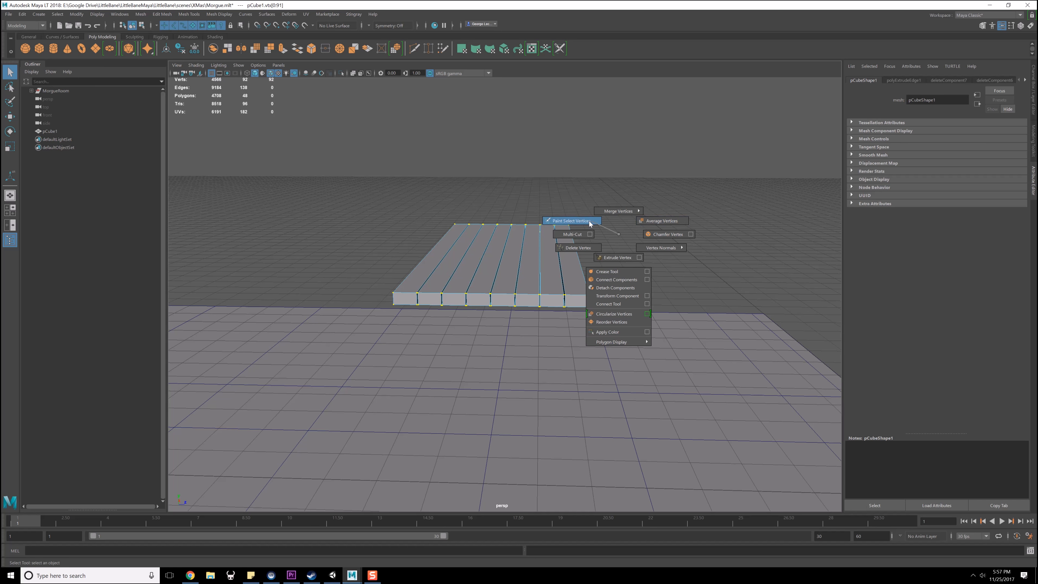
{"action": "mouse_move", "coordinate": [622, 208]}
{"action": "left_click", "coordinate": [655, 197]}
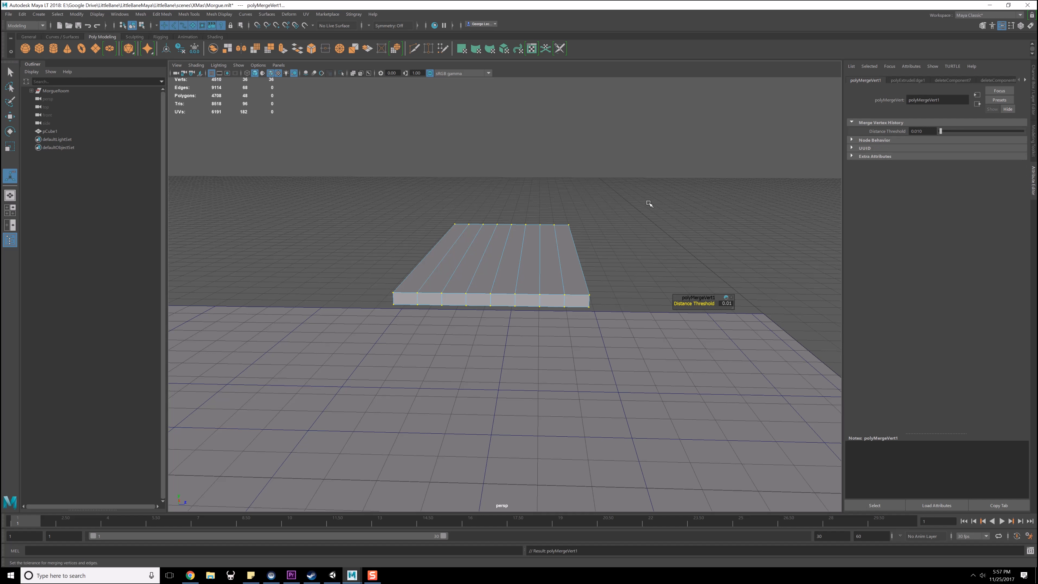
{"action": "type", "text": "0.005"}
{"action": "key", "text": "Return"}
{"action": "left_click_drag", "start_coordinate": [562, 301], "coordinate": [531, 316], "text": "alt"}
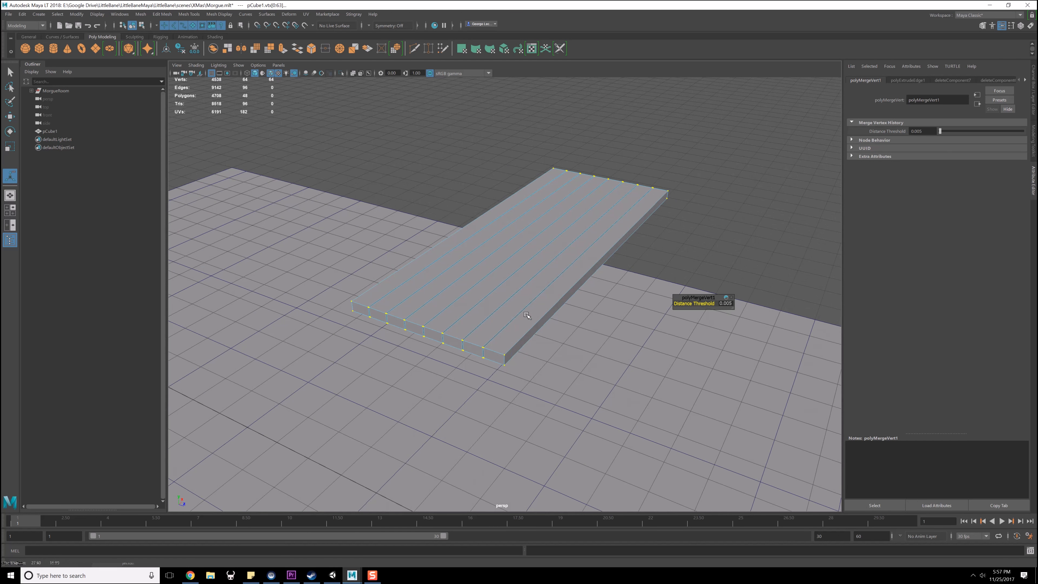
{"action": "key", "text": "q"}
{"action": "key", "text": "F8"}
{"action": "left_click", "coordinate": [714, 128]}
Examine the plank top's gaps, ends and underside from several angles.
{"action": "scroll", "coordinate": [598, 229], "scroll_direction": "up", "scroll_amount": 3}
{"action": "left_click", "coordinate": [528, 298]}
{"action": "left_click_drag", "start_coordinate": [529, 298], "coordinate": [507, 307], "text": "alt"}
{"action": "scroll", "coordinate": [501, 292], "scroll_direction": "up", "scroll_amount": 5}
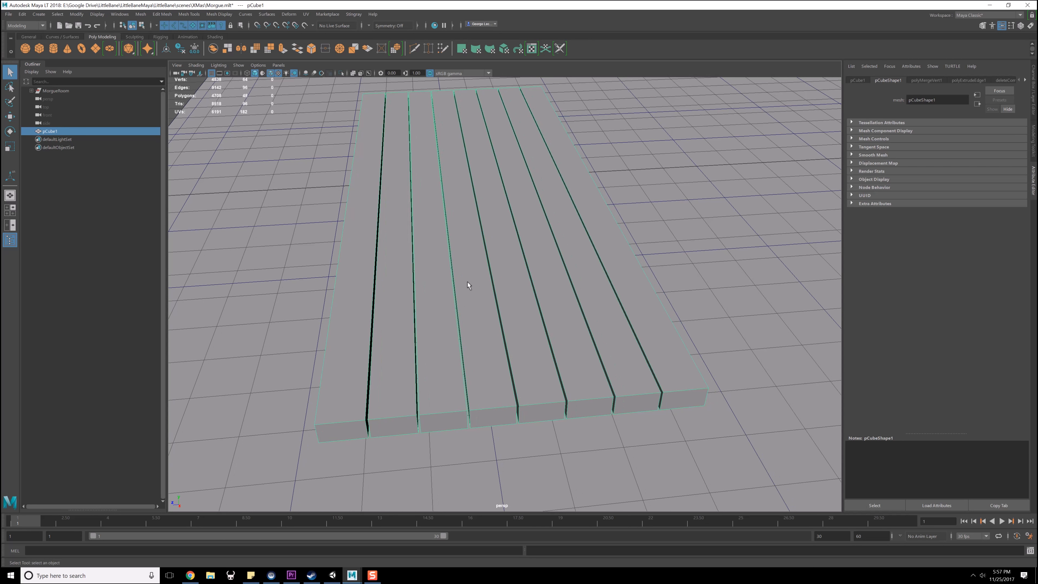
{"action": "left_click_drag", "start_coordinate": [469, 285], "coordinate": [347, 301], "text": "alt"}
{"action": "scroll", "coordinate": [355, 299], "scroll_direction": "up", "scroll_amount": 8}
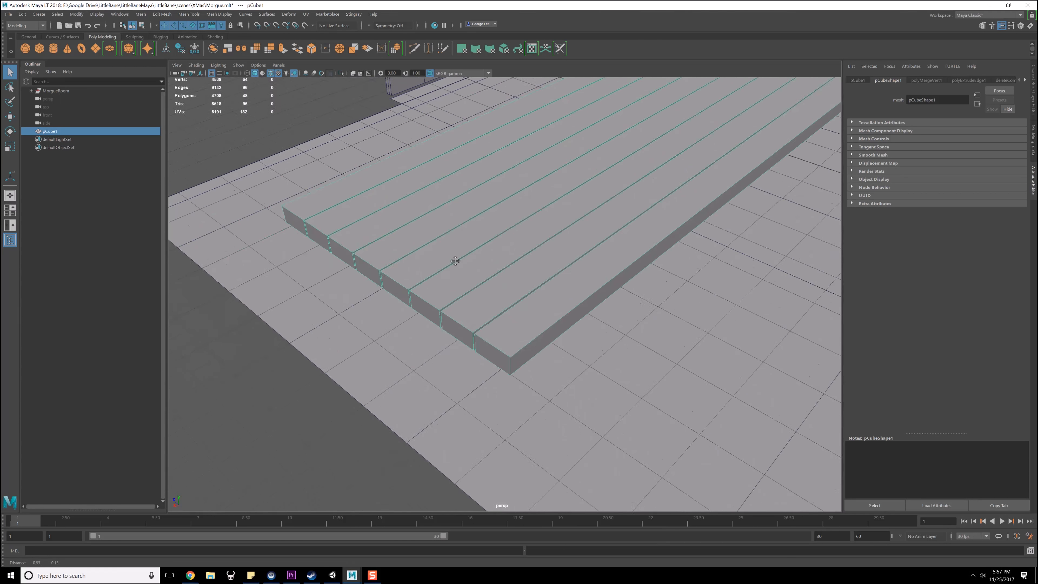
{"action": "middle_click_drag", "start_coordinate": [518, 273], "coordinate": [474, 290], "text": "alt"}
{"action": "scroll", "coordinate": [474, 290], "scroll_direction": "down", "scroll_amount": 8}
{"action": "left_click_drag", "start_coordinate": [667, 250], "coordinate": [493, 227], "text": "alt"}
{"action": "scroll", "coordinate": [599, 295], "scroll_direction": "down", "scroll_amount": 4}
{"action": "scroll", "coordinate": [493, 229], "scroll_direction": "up", "scroll_amount": 4}
{"action": "middle_click_drag", "start_coordinate": [487, 234], "coordinate": [581, 294], "text": "alt"}
{"action": "left_click_drag", "start_coordinate": [580, 295], "coordinate": [523, 286], "text": "alt"}
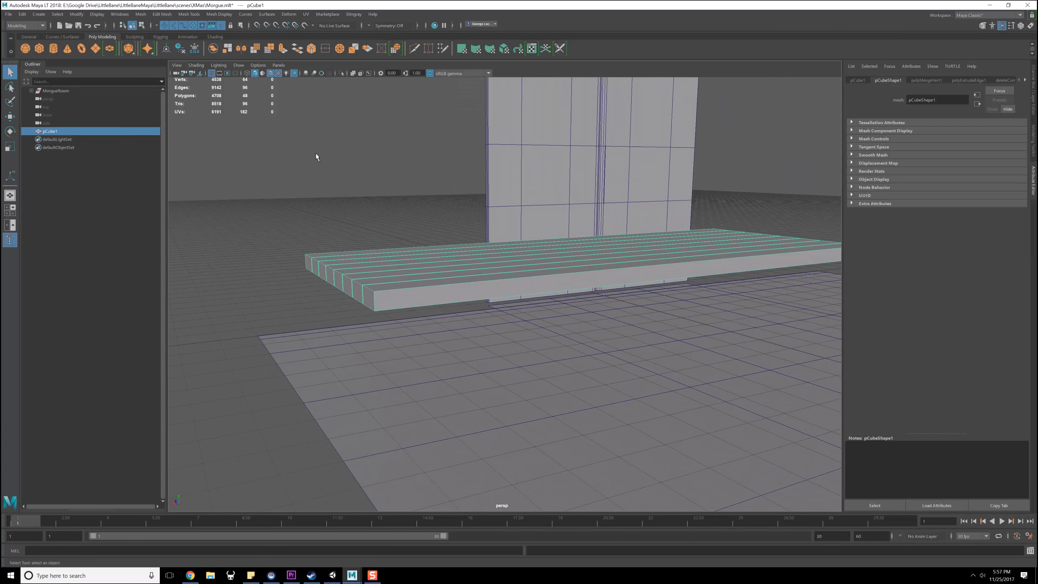
Draw a thin cube in the top view spanning the planks' full width, one grid cell in from one end.
{"action": "left_click", "coordinate": [39, 50]}
{"action": "left_click_drag", "start_coordinate": [463, 245], "coordinate": [442, 309], "text": "alt"}
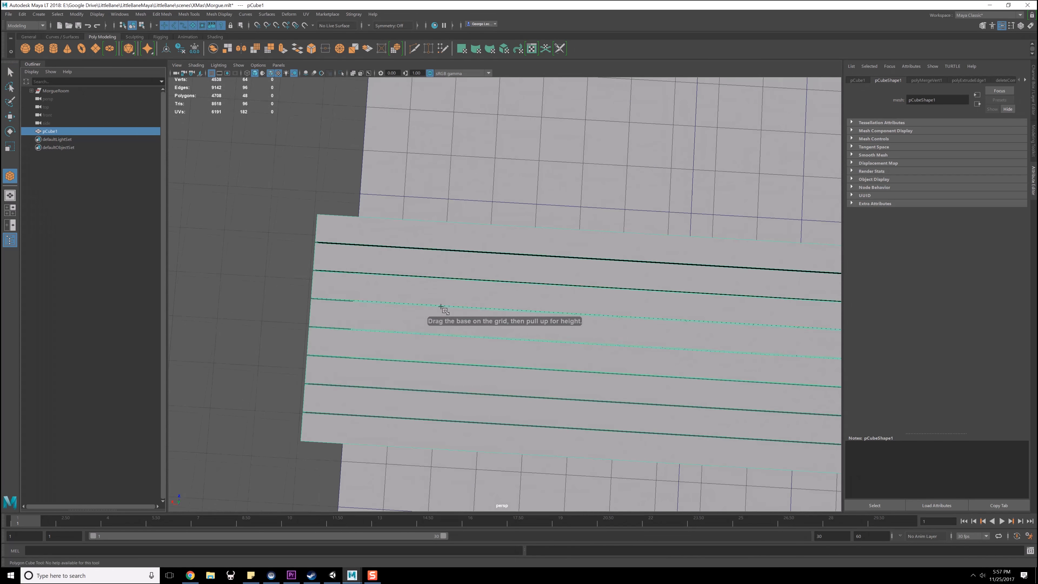
{"action": "scroll", "coordinate": [442, 308], "scroll_direction": "down", "scroll_amount": 2}
{"action": "key", "text": "space"}
{"action": "key", "text": "space"}
{"action": "scroll", "coordinate": [393, 241], "scroll_direction": "up", "scroll_amount": 5}
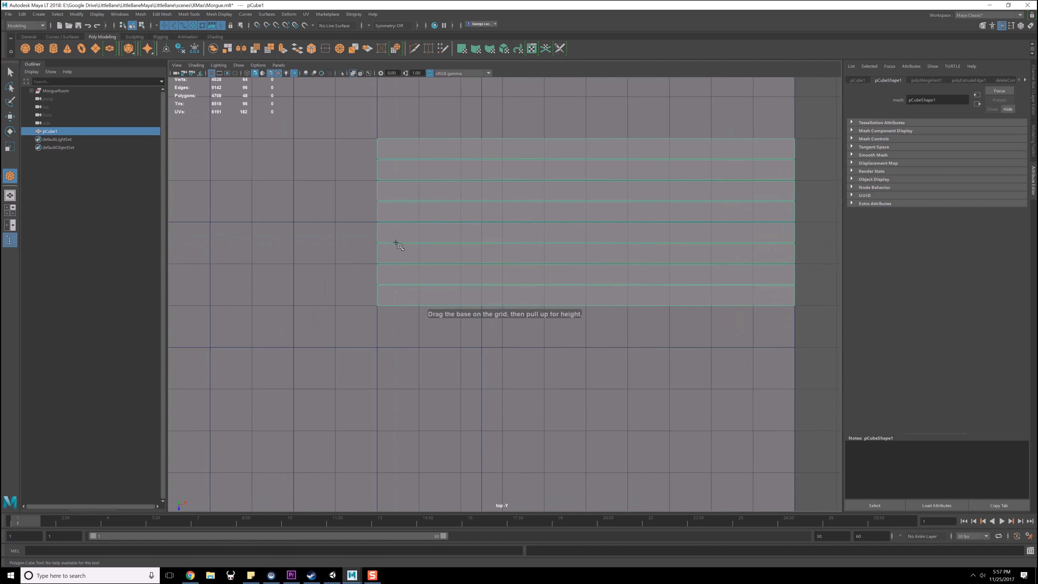
{"action": "left_click_drag", "start_coordinate": [371, 184], "coordinate": [416, 330]}
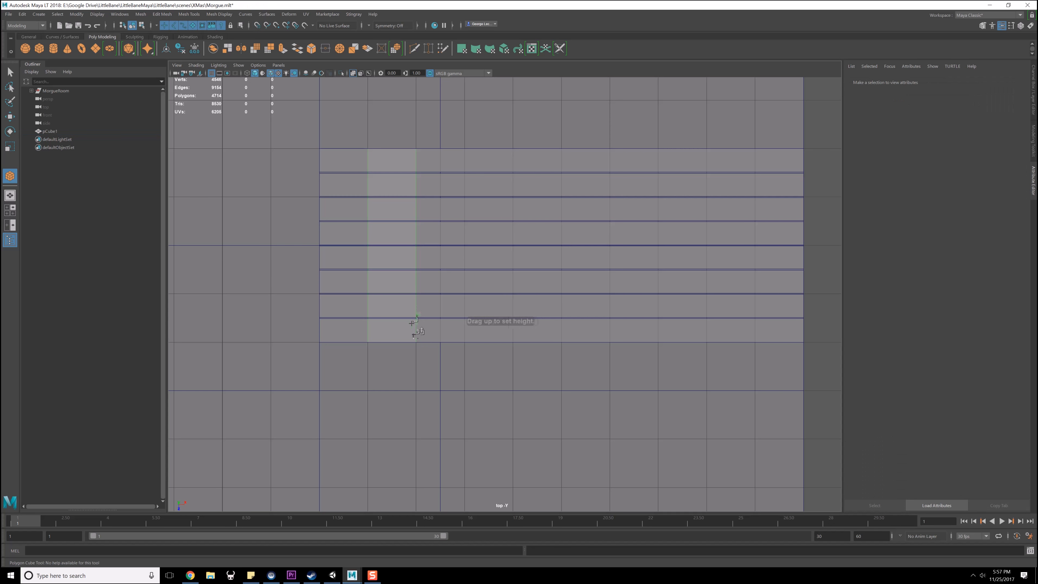
{"action": "left_click_drag", "start_coordinate": [422, 257], "coordinate": [422, 250]}
{"action": "key", "text": "space"}
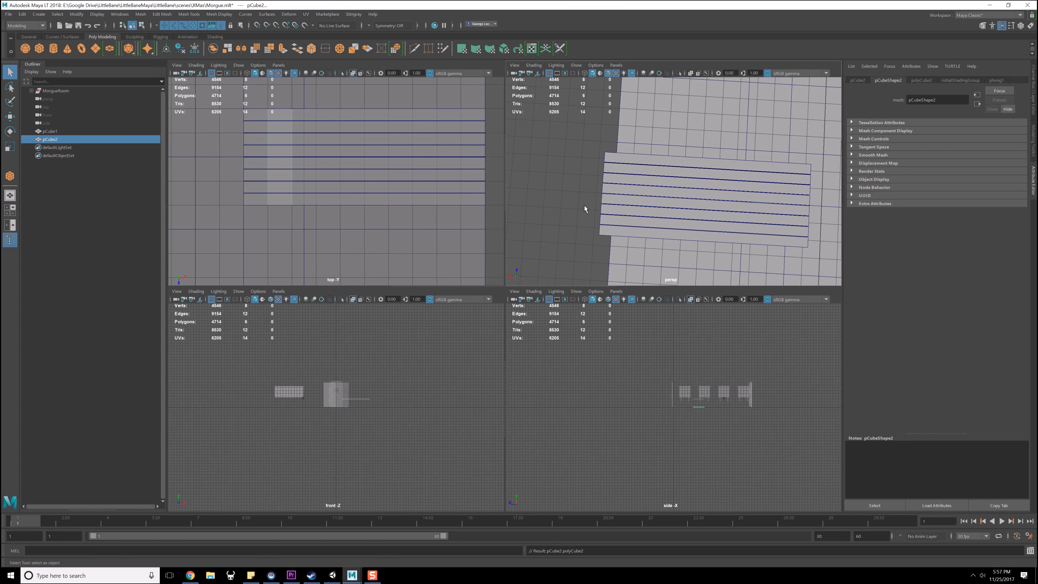
{"action": "key", "text": "space"}
Move the pivot to the new block's top and vertex-snap the block up against the plank top's underside.
{"action": "left_click_drag", "start_coordinate": [543, 269], "coordinate": [527, 286], "text": "alt"}
{"action": "key", "text": "w"}
{"action": "right_click_drag", "start_coordinate": [527, 286], "coordinate": [635, 329], "text": "alt"}
{"action": "middle_click_drag", "start_coordinate": [635, 329], "coordinate": [454, 251], "text": "alt"}
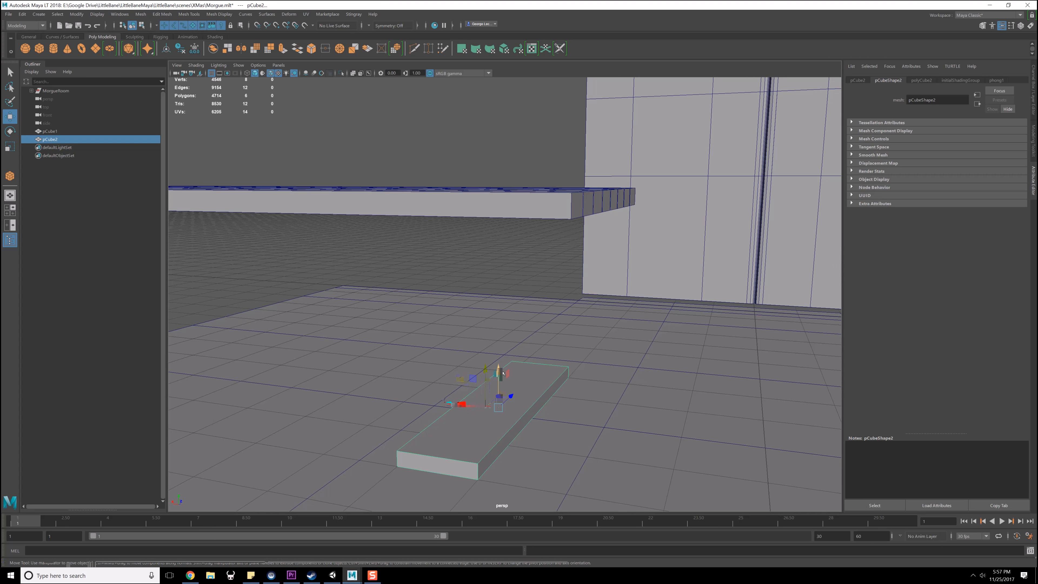
{"action": "key", "text": "d"}
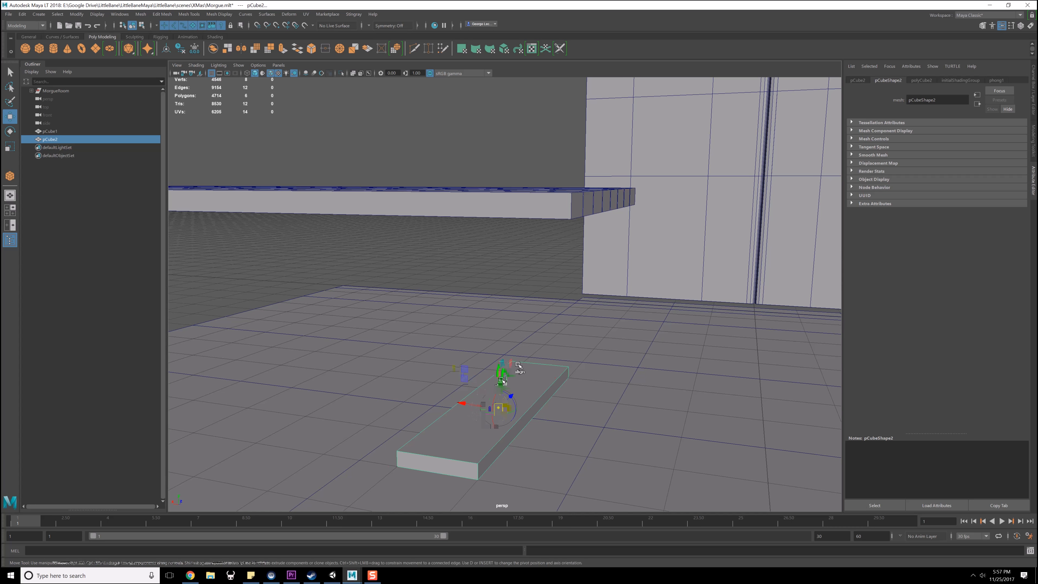
{"action": "key", "text": "v"}
{"action": "left_click_drag", "start_coordinate": [498, 375], "coordinate": [567, 223]}
{"action": "key", "text": "d"}
Launch ZBrush 4R7 64-bit and switch back to Maya LT.
{"action": "key", "text": "super"}
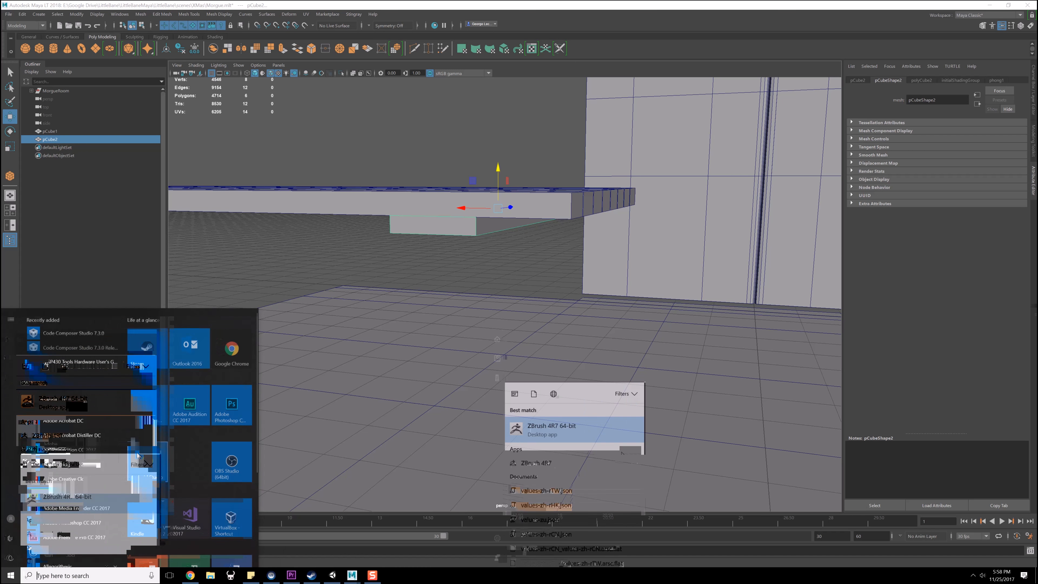
{"action": "left_click", "coordinate": [83, 358]}
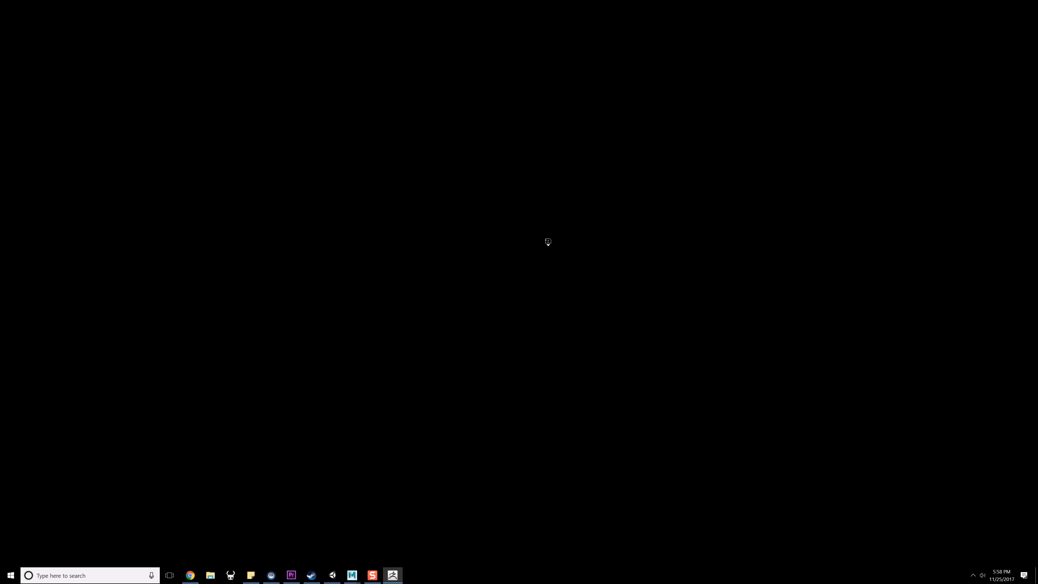
{"action": "mouse_move", "coordinate": [352, 575]}
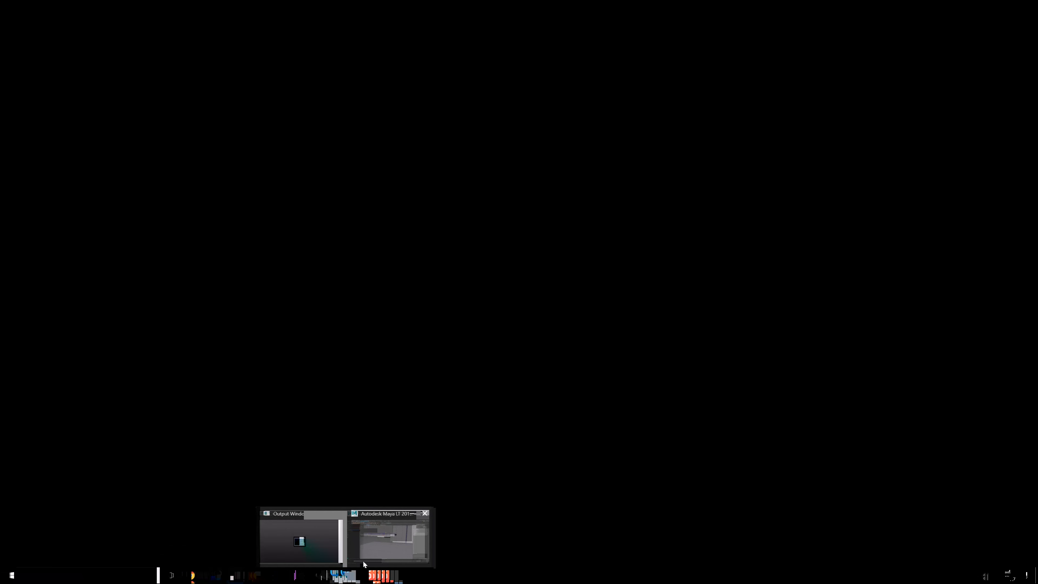
{"action": "left_click", "coordinate": [383, 546]}
{"action": "left_click_drag", "start_coordinate": [496, 320], "coordinate": [426, 282], "text": "alt"}
{"action": "right_click_drag", "start_coordinate": [503, 241], "coordinate": [513, 268]}
{"action": "left_click", "coordinate": [545, 241]}
{"action": "left_click", "coordinate": [546, 242]}
{"action": "left_click", "coordinate": [510, 247]}
{"action": "left_click_drag", "start_coordinate": [511, 246], "coordinate": [506, 252], "text": "alt"}
{"action": "right_click_drag", "start_coordinate": [506, 252], "coordinate": [508, 273]}
{"action": "middle_click_drag", "start_coordinate": [508, 273], "coordinate": [551, 255], "text": "alt"}
{"action": "left_click_drag", "start_coordinate": [551, 255], "coordinate": [534, 292], "text": "alt"}
{"action": "left_click", "coordinate": [470, 230]}
{"action": "left_click", "coordinate": [544, 366]}
{"action": "key", "text": "ctrl+z"}
Duplicate the crossbar and move the copy along the planks to the opposite end of the top.
{"action": "left_click_drag", "start_coordinate": [549, 376], "coordinate": [465, 367], "text": "alt"}
{"action": "key", "text": "ctrl+d"}
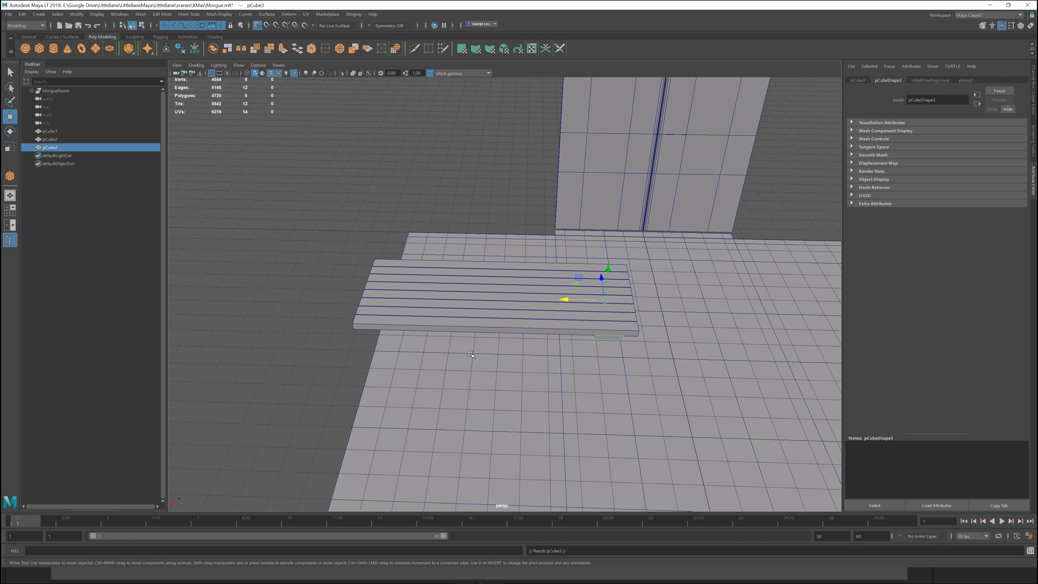
{"action": "middle_click_drag", "start_coordinate": [544, 354], "coordinate": [451, 356]}
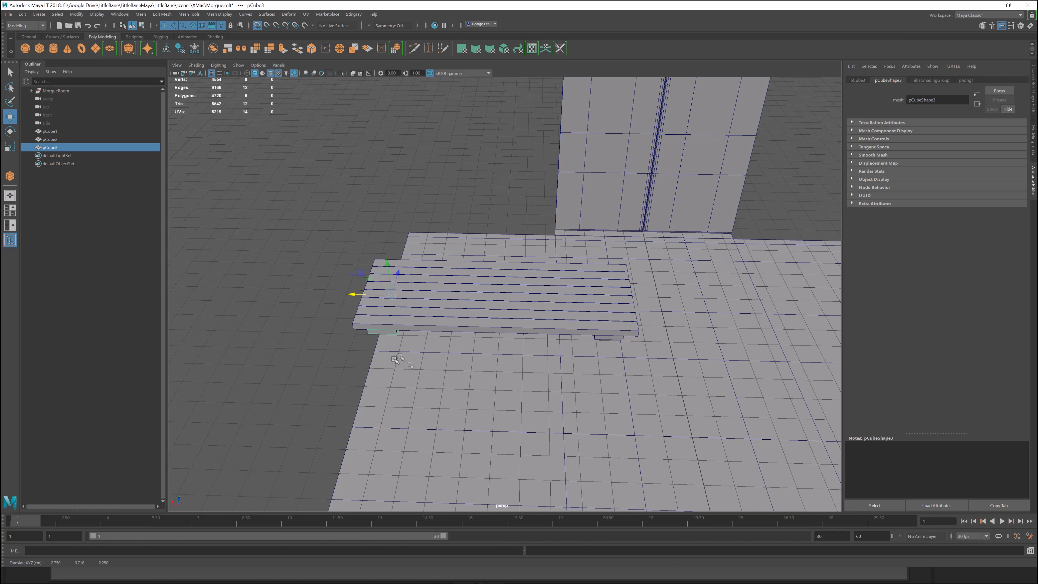
{"action": "right_click_drag", "start_coordinate": [400, 357], "coordinate": [419, 381], "text": "alt"}
{"action": "key", "text": "q"}
{"action": "left_click", "coordinate": [250, 304]}
Select both crossbars and scale them along their length so their ends sit inside the plank top's edges.
{"action": "left_click_drag", "start_coordinate": [483, 368], "coordinate": [459, 338], "text": "alt"}
{"action": "left_click", "coordinate": [459, 338]}
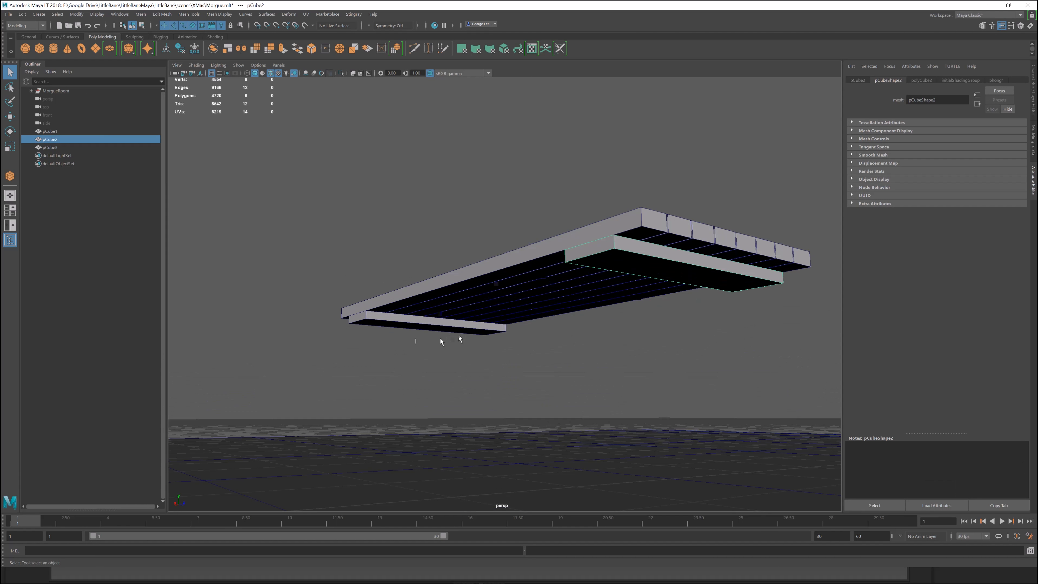
{"action": "left_click", "coordinate": [361, 324], "text": "shift"}
{"action": "key", "text": "r"}
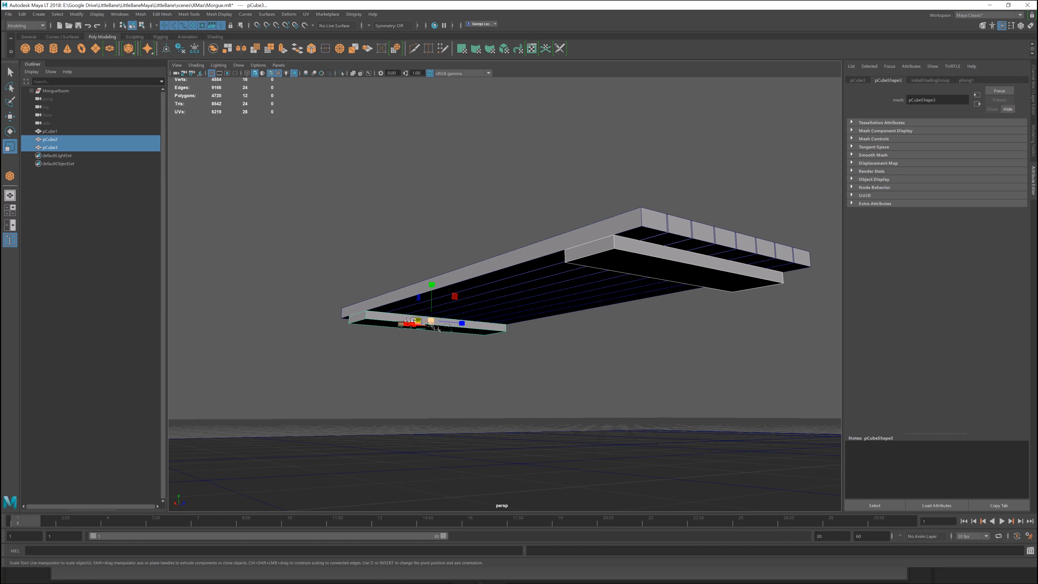
{"action": "left_click_drag", "start_coordinate": [458, 326], "coordinate": [516, 337]}
{"action": "left_click", "coordinate": [424, 241]}
{"action": "key", "text": "q"}
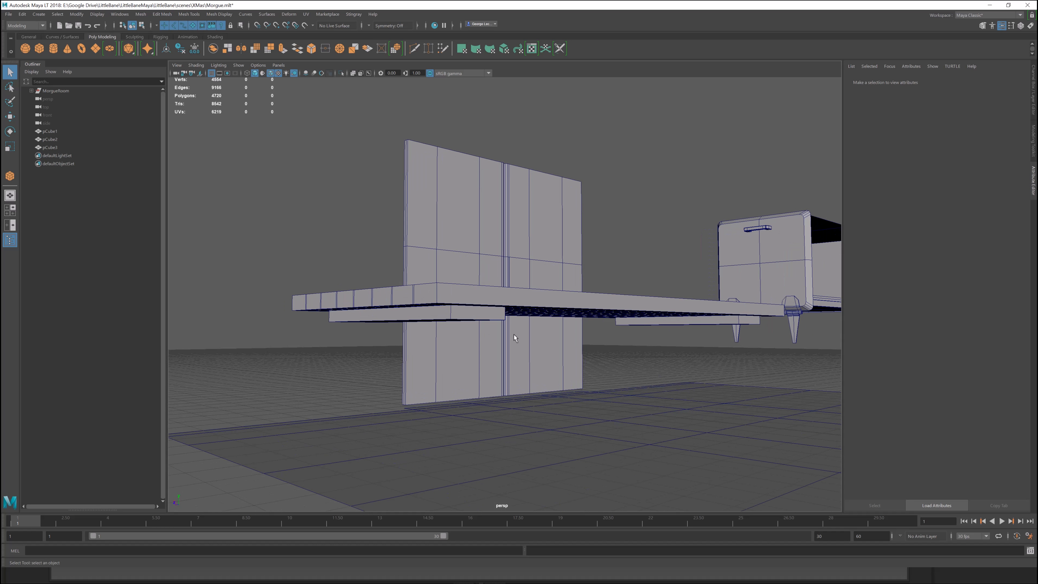
Insert two evenly spaced edge loops across one crossbar with the Insert Edge Loop tool set to multiple loops.
{"action": "left_click_drag", "start_coordinate": [515, 338], "coordinate": [474, 296], "text": "alt"}
{"action": "left_click", "coordinate": [435, 310]}
{"action": "left_click", "coordinate": [489, 244]}
{"action": "left_click_drag", "start_coordinate": [489, 244], "coordinate": [686, 353], "text": "alt"}
{"action": "left_click", "coordinate": [679, 368], "text": "shift"}
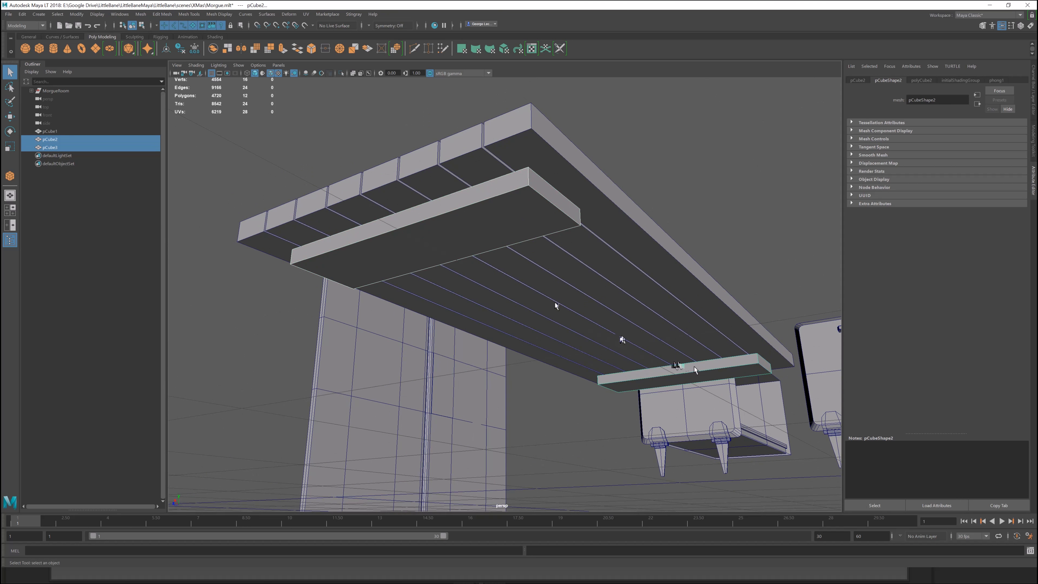
{"action": "left_click", "coordinate": [486, 231]}
{"action": "right_click_drag", "start_coordinate": [500, 239], "coordinate": [476, 254], "text": "shift"}
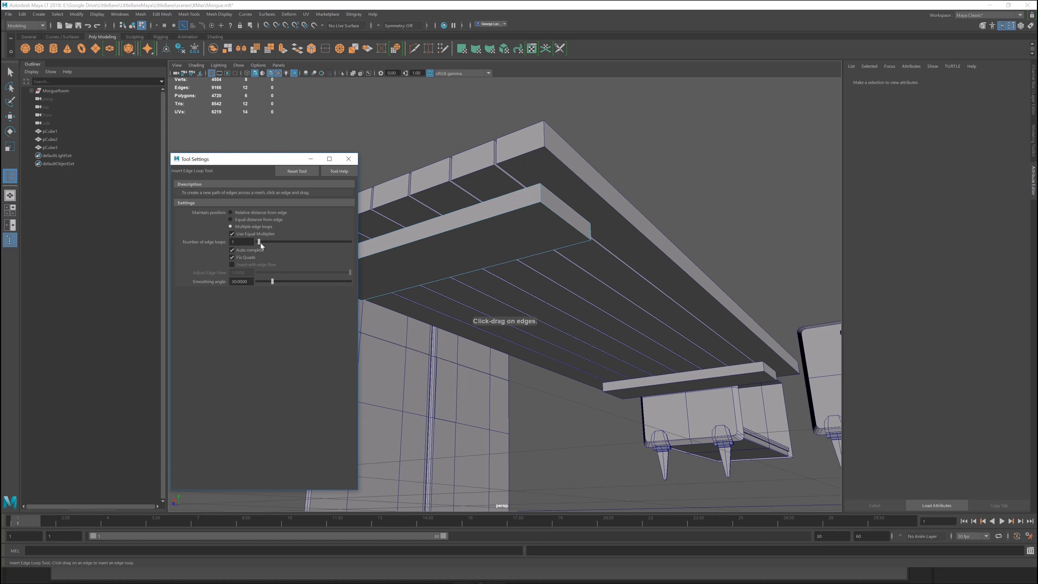
{"action": "left_click_drag", "start_coordinate": [511, 253], "coordinate": [555, 232], "text": "alt"}
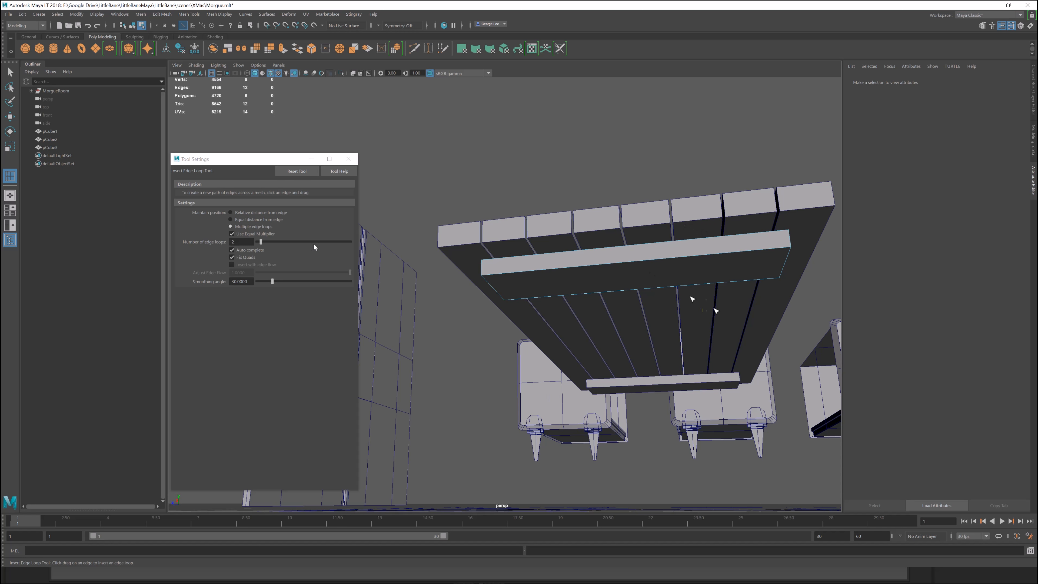
{"action": "left_click", "coordinate": [571, 269]}
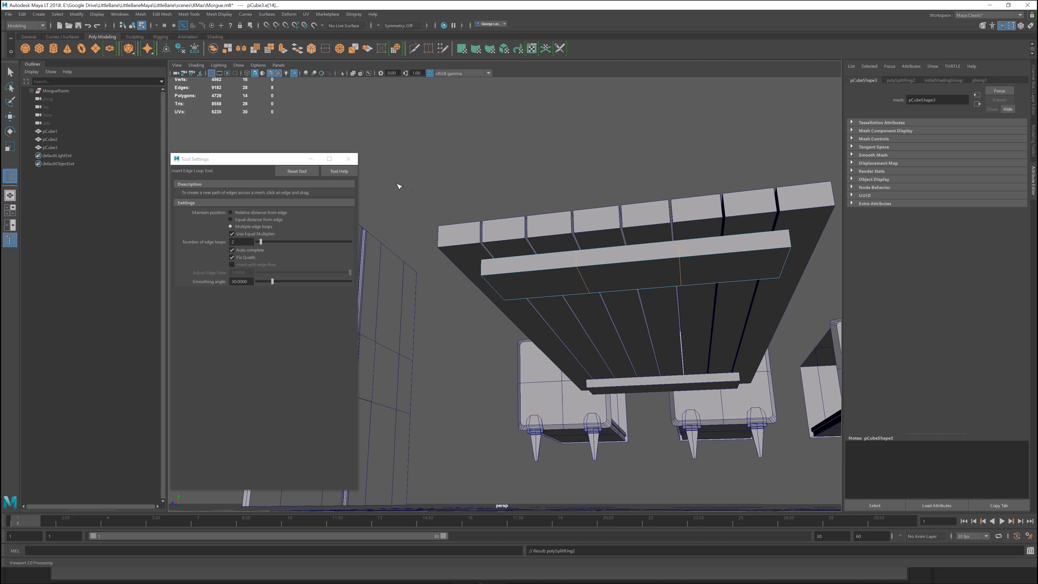
{"action": "left_click", "coordinate": [349, 159]}
Scale the two edge loops outward towards the crossbar's ends and bevel them with a fraction of 0.3.
{"action": "key", "text": "e"}
{"action": "key", "text": "r"}
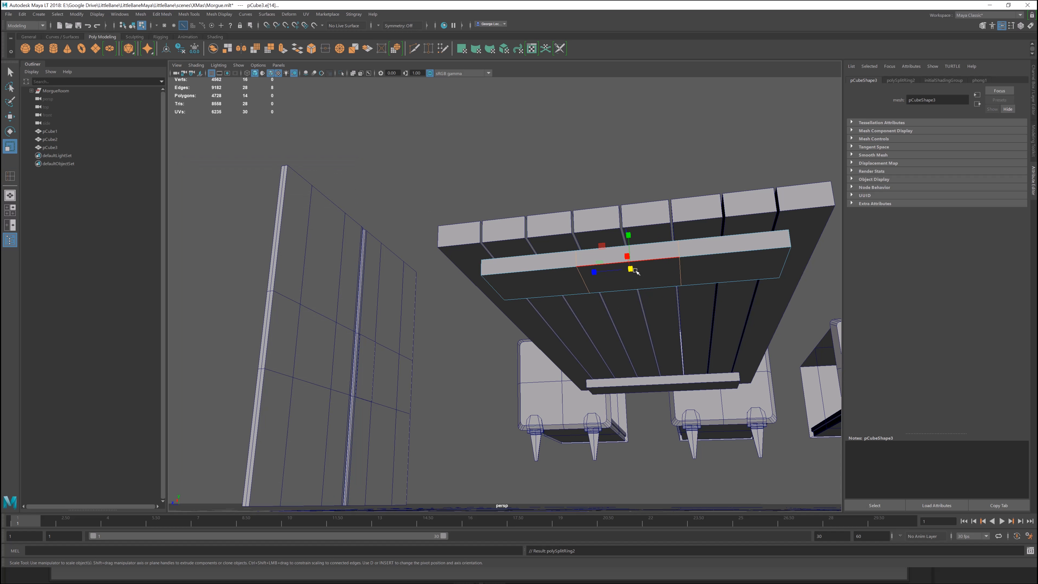
{"action": "left_click_drag", "start_coordinate": [595, 272], "coordinate": [562, 275]}
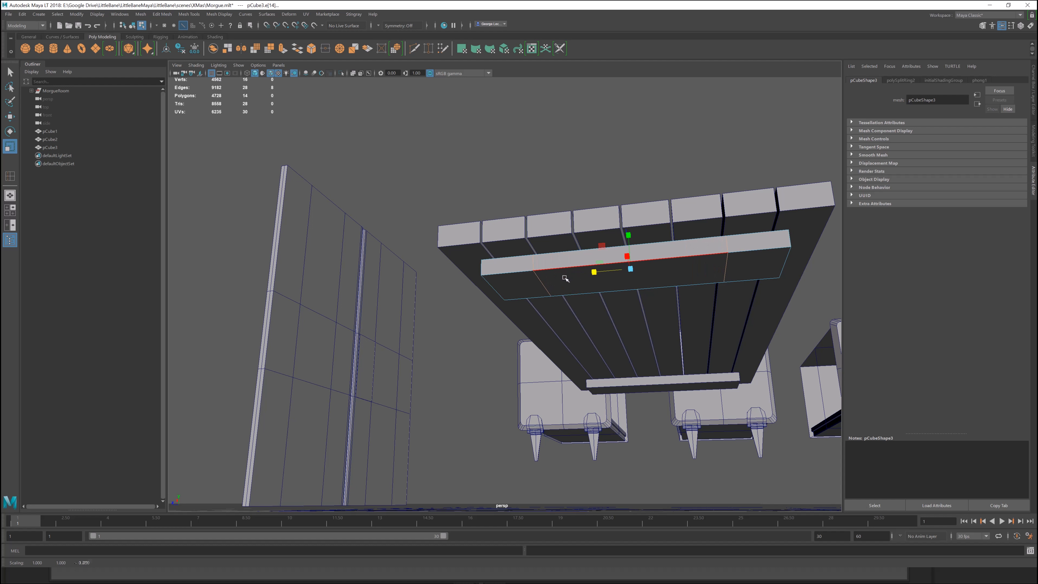
{"action": "right_click_drag", "start_coordinate": [556, 273], "coordinate": [591, 277], "text": "shift"}
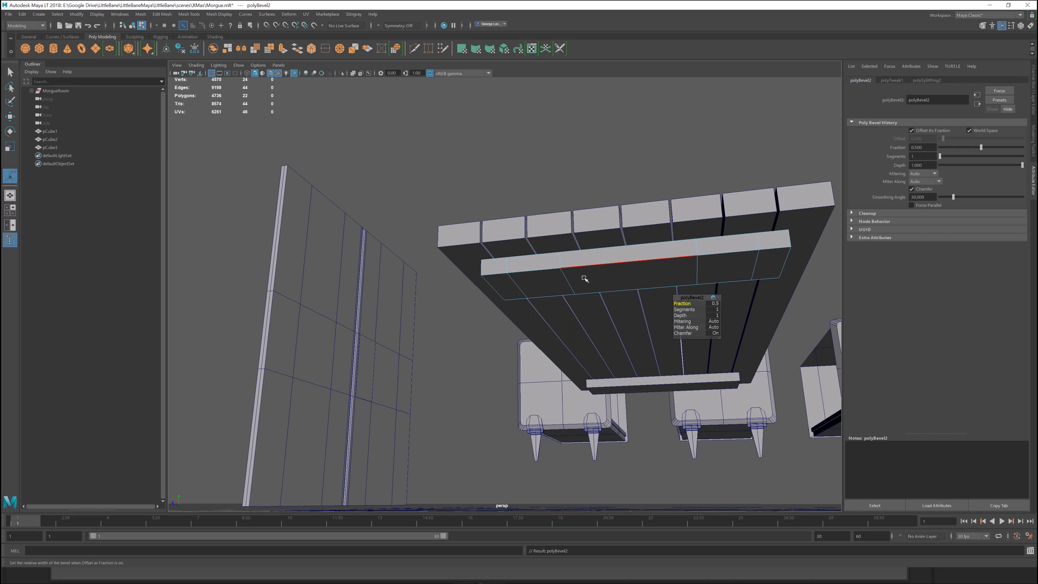
{"action": "left_click_drag", "start_coordinate": [680, 305], "coordinate": [681, 304]}
{"action": "middle_click_drag", "start_coordinate": [577, 334], "coordinate": [500, 329], "text": "alt"}
{"action": "left_click_drag", "start_coordinate": [563, 350], "coordinate": [558, 345], "text": "alt"}
Select the two bevelled strip faces on the crossbar's underside and save the scene.
{"action": "right_click_drag", "start_coordinate": [580, 238], "coordinate": [581, 255]}
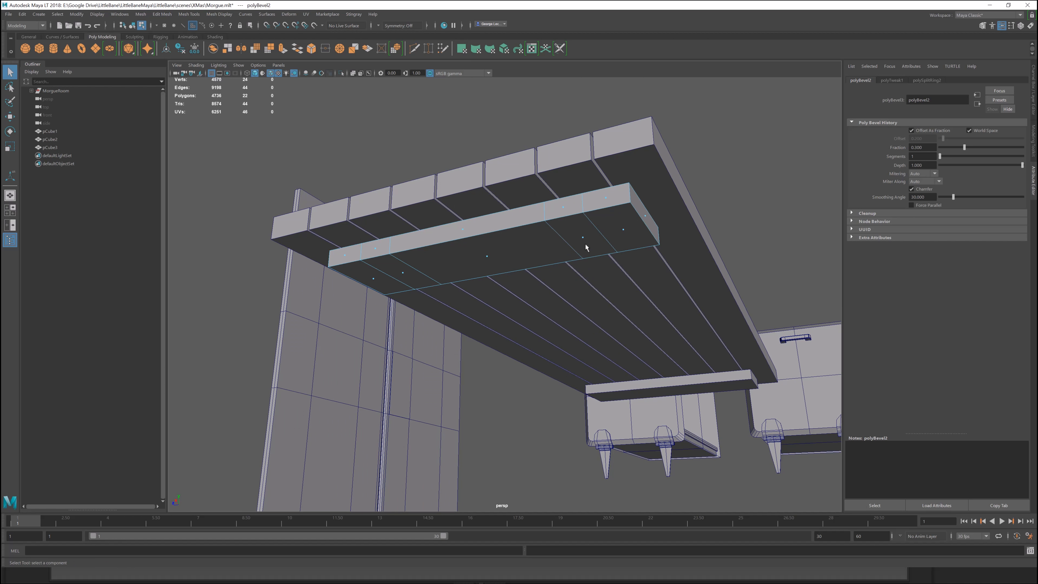
{"action": "left_click", "coordinate": [581, 238]}
{"action": "right_click", "coordinate": [405, 274], "text": "shift"}
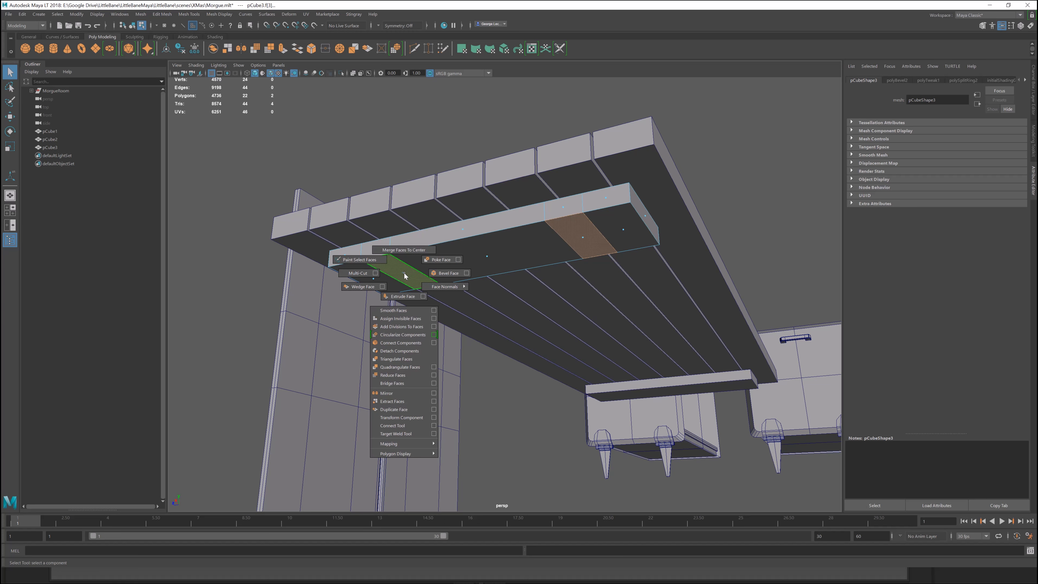
{"action": "left_click", "coordinate": [405, 274], "text": "shift"}
{"action": "key", "text": "F8"}
{"action": "key", "text": "F8"}
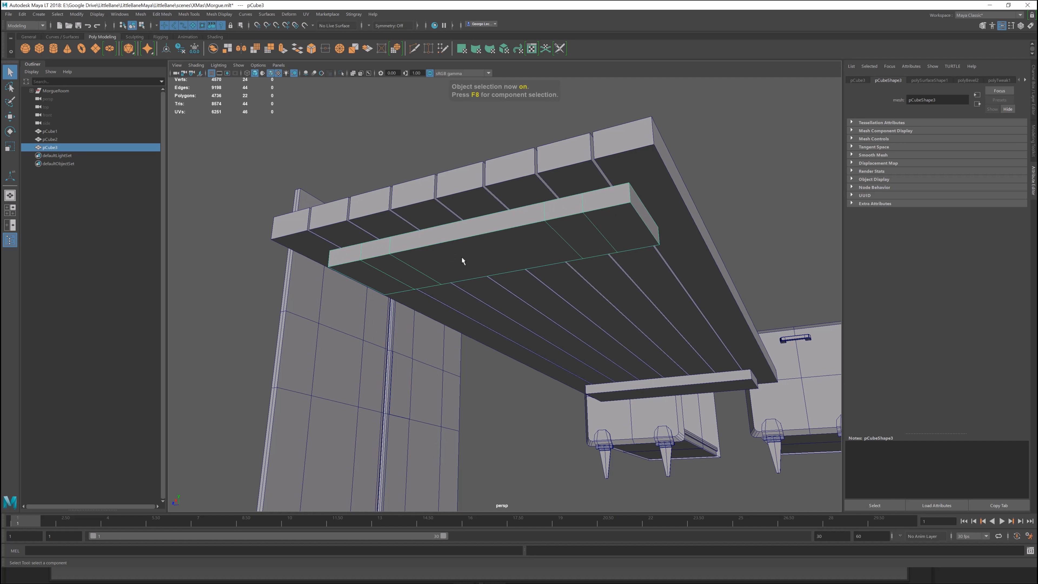
{"action": "key", "text": "F8"}
{"action": "key", "text": "ctrl+s"}
Insert two lengthwise edge loops around the crossbar and scale them outward towards its long edges.
{"action": "right_click_drag", "start_coordinate": [556, 242], "coordinate": [511, 255], "text": "shift"}
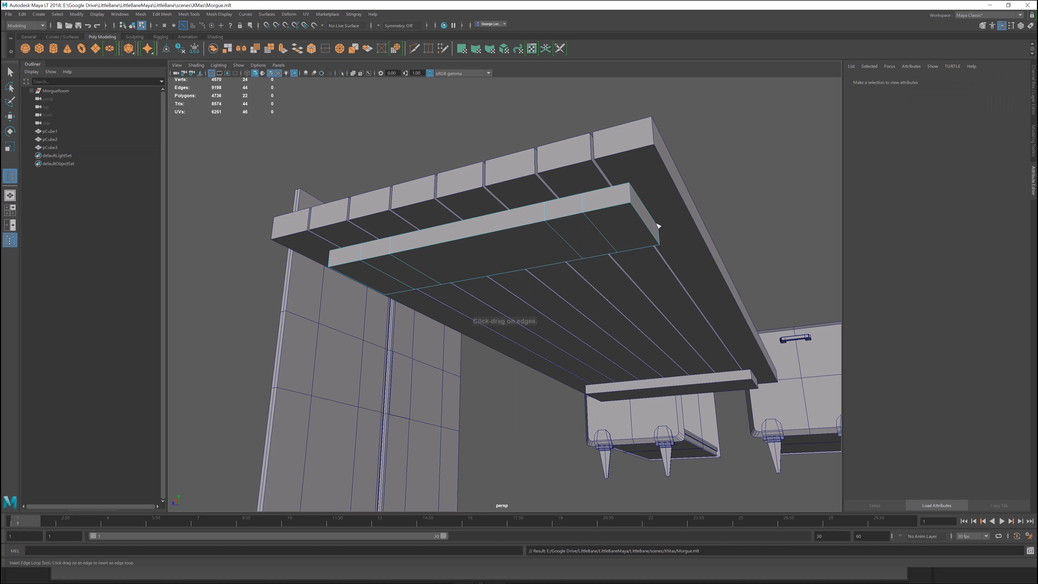
{"action": "left_click_drag", "start_coordinate": [670, 225], "coordinate": [619, 240], "text": "alt"}
{"action": "left_click_drag", "start_coordinate": [541, 235], "coordinate": [531, 257], "text": "alt"}
{"action": "key", "text": "r"}
{"action": "left_click_drag", "start_coordinate": [464, 229], "coordinate": [424, 214]}
{"action": "key", "text": "q"}
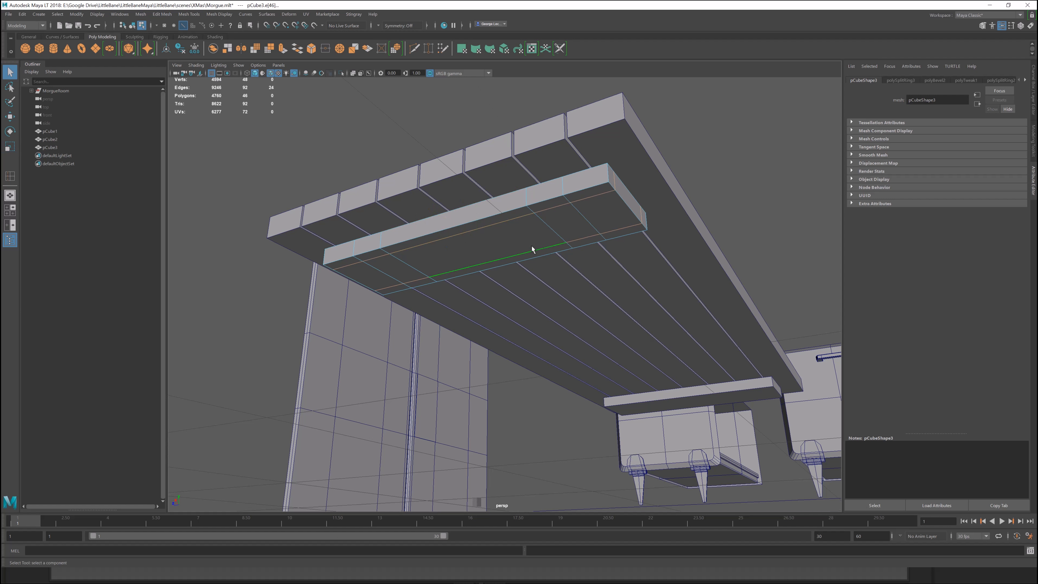
Select the two enclosed faces on the crossbar's underside and extrude them downward into short blocks.
{"action": "left_click_drag", "start_coordinate": [533, 250], "coordinate": [578, 217], "text": "alt"}
{"action": "right_click_drag", "start_coordinate": [595, 193], "coordinate": [598, 218]}
{"action": "left_click", "coordinate": [596, 214]}
{"action": "left_click", "coordinate": [417, 258], "text": "shift"}
{"action": "key", "text": "ctrl+e"}
{"action": "left_click_drag", "start_coordinate": [503, 250], "coordinate": [502, 265]}
Select the matching side faces of the two extruded blocks under the crossbar.
{"action": "left_click_drag", "start_coordinate": [502, 270], "coordinate": [310, 303], "text": "alt"}
{"action": "left_click", "coordinate": [289, 303]}
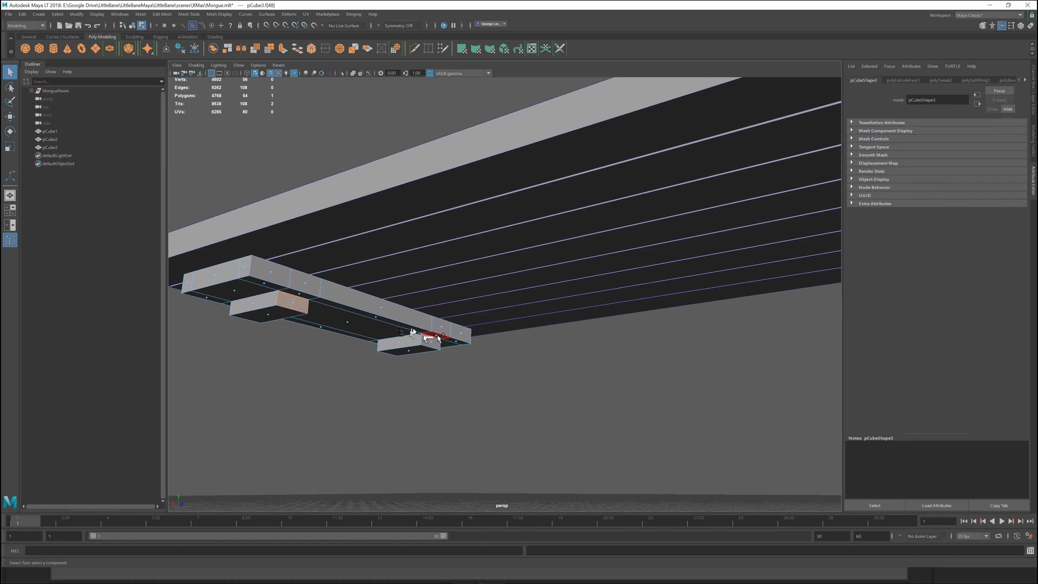
{"action": "left_click", "coordinate": [434, 344], "text": "shift"}
{"action": "scroll", "coordinate": [432, 354], "scroll_direction": "down", "scroll_amount": 4}
{"action": "scroll", "coordinate": [417, 356], "scroll_direction": "up", "scroll_amount": 6}
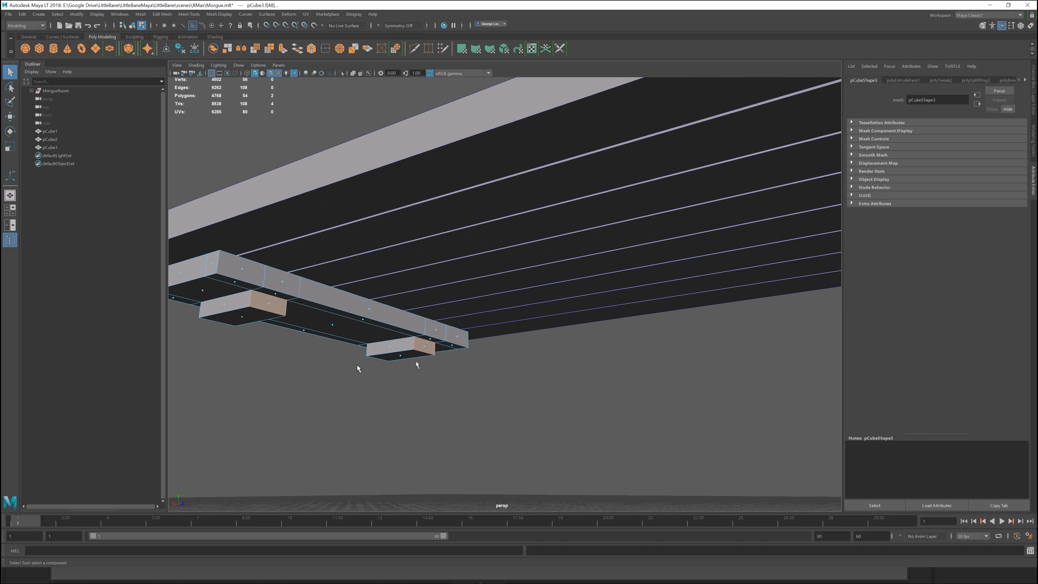
Delete the two crossbar underside faces between the extruded blocks and the crossbar's inner edge.
{"action": "middle_click_drag", "start_coordinate": [358, 366], "coordinate": [601, 311], "text": "alt"}
{"action": "scroll", "coordinate": [601, 311], "scroll_direction": "up", "scroll_amount": 3}
{"action": "left_click", "coordinate": [476, 162]}
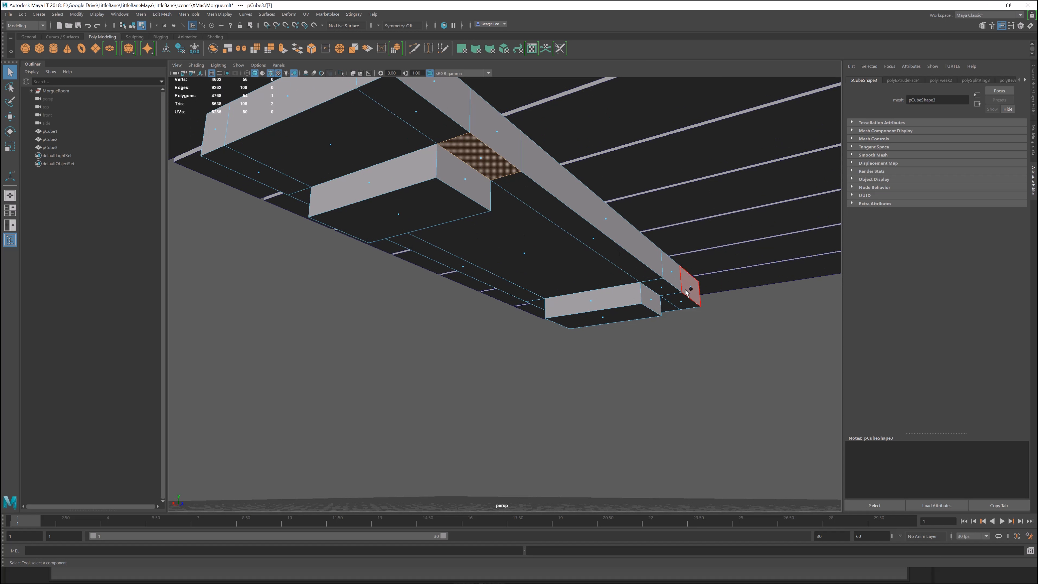
{"action": "left_click", "coordinate": [666, 293], "text": "shift"}
{"action": "key", "text": "Delete"}
Extrude the inner side faces of both blocks into long bars running under the tabletop, and save the scene.
{"action": "left_click", "coordinate": [465, 179]}
{"action": "left_click", "coordinate": [651, 299], "text": "shift"}
{"action": "right_click_drag", "start_coordinate": [768, 318], "coordinate": [765, 341], "text": "shift"}
{"action": "left_click", "coordinate": [490, 172]}
{"action": "middle_click_drag", "start_coordinate": [511, 177], "coordinate": [521, 172]}
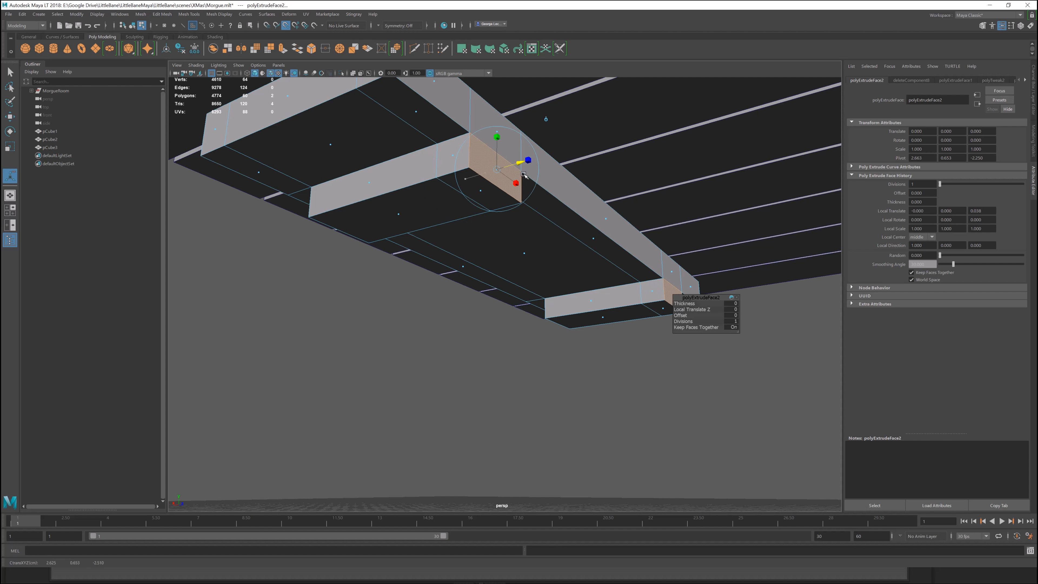
{"action": "scroll", "coordinate": [522, 171], "scroll_direction": "down", "scroll_amount": 4}
{"action": "middle_click_drag", "start_coordinate": [636, 268], "coordinate": [459, 275], "text": "alt"}
{"action": "left_click_drag", "start_coordinate": [458, 275], "coordinate": [524, 288], "text": "alt"}
{"action": "key", "text": "F8"}
{"action": "key", "text": "ctrl+s"}
Try inserting two edge loops across a tabletop plank.
{"action": "right_click_drag", "start_coordinate": [527, 263], "coordinate": [494, 276], "text": "shift"}
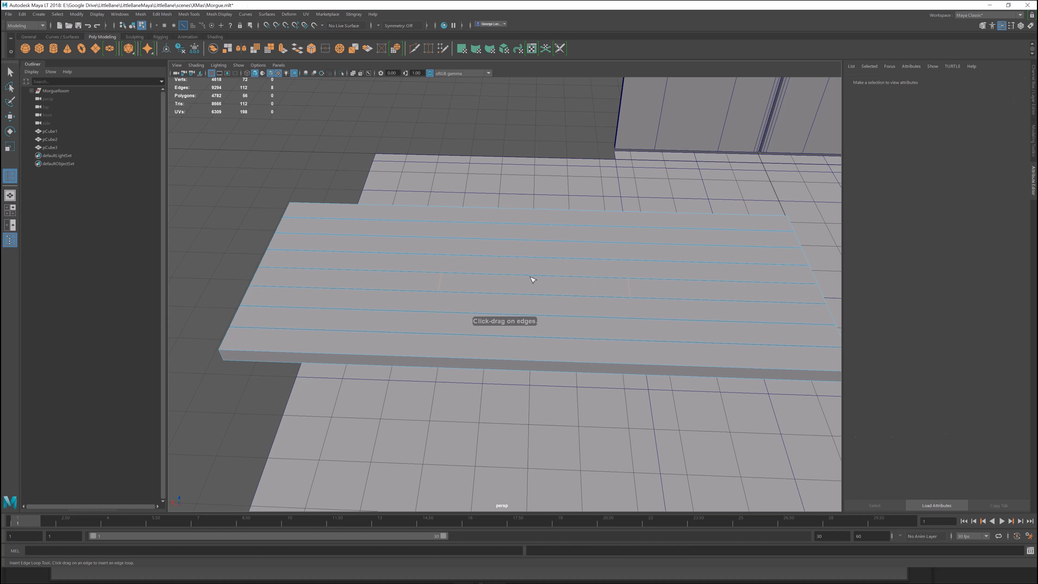
{"action": "key", "text": "ctrl+z"}
{"action": "key", "text": "F8"}
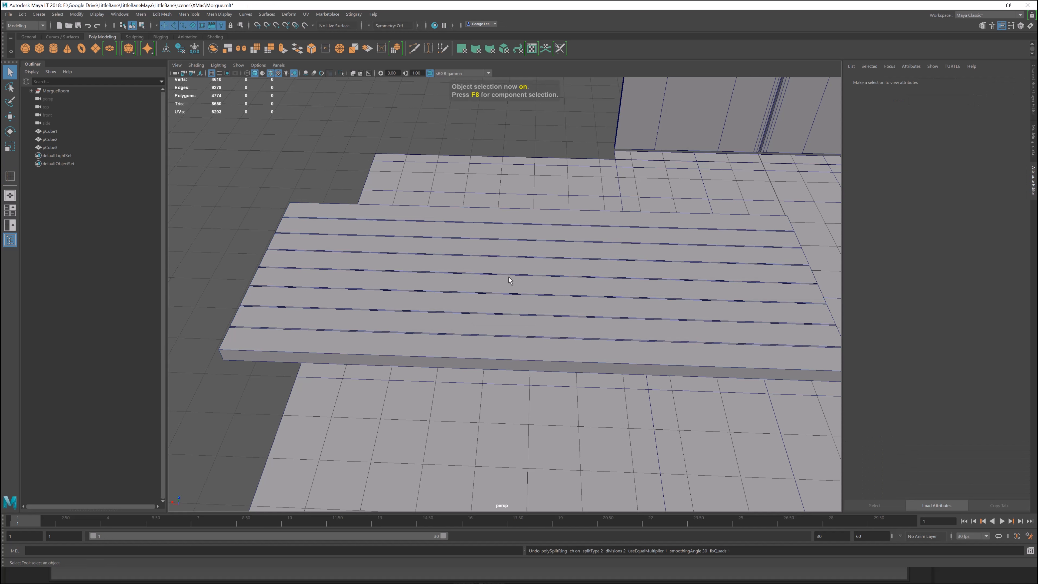
Set the Insert Edge Loop tool to 1 loop and insert a centre loop across each tabletop plank.
{"action": "left_click", "coordinate": [511, 279]}
{"action": "right_click_drag", "start_coordinate": [524, 265], "coordinate": [505, 281], "text": "shift"}
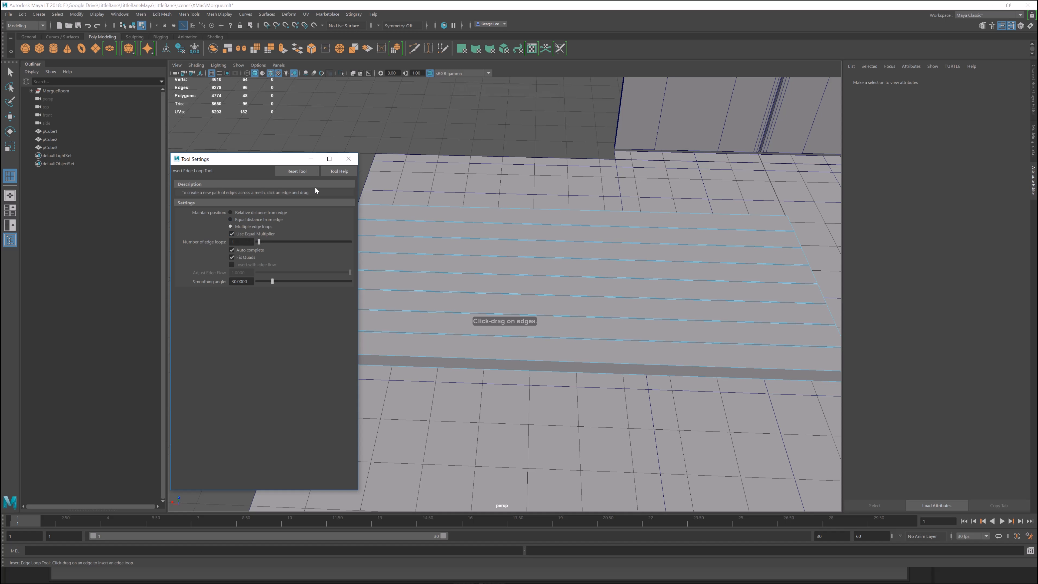
{"action": "left_click", "coordinate": [348, 160]}
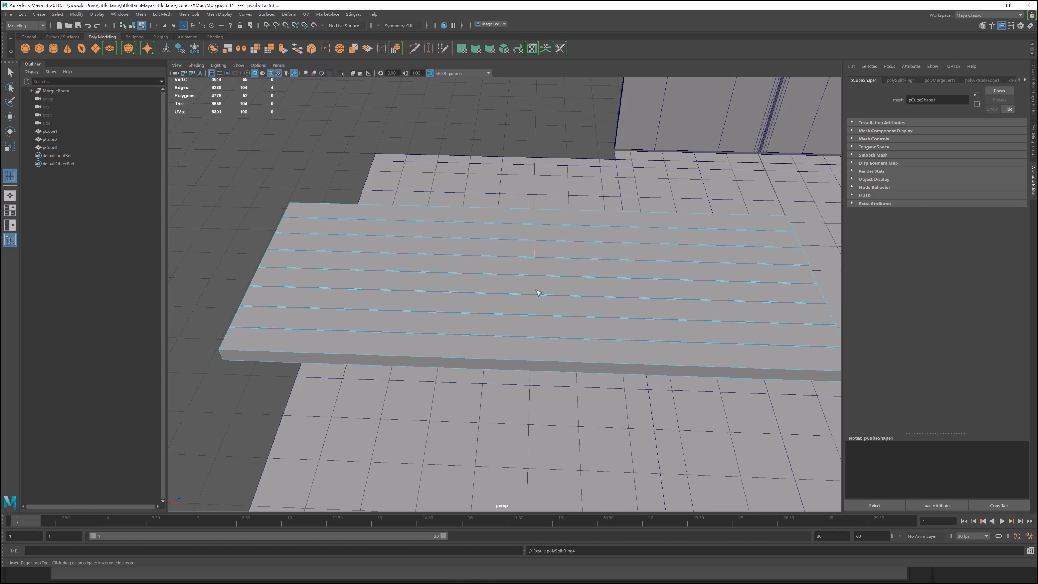
{"action": "left_click_drag", "start_coordinate": [538, 293], "coordinate": [538, 284], "text": "alt"}
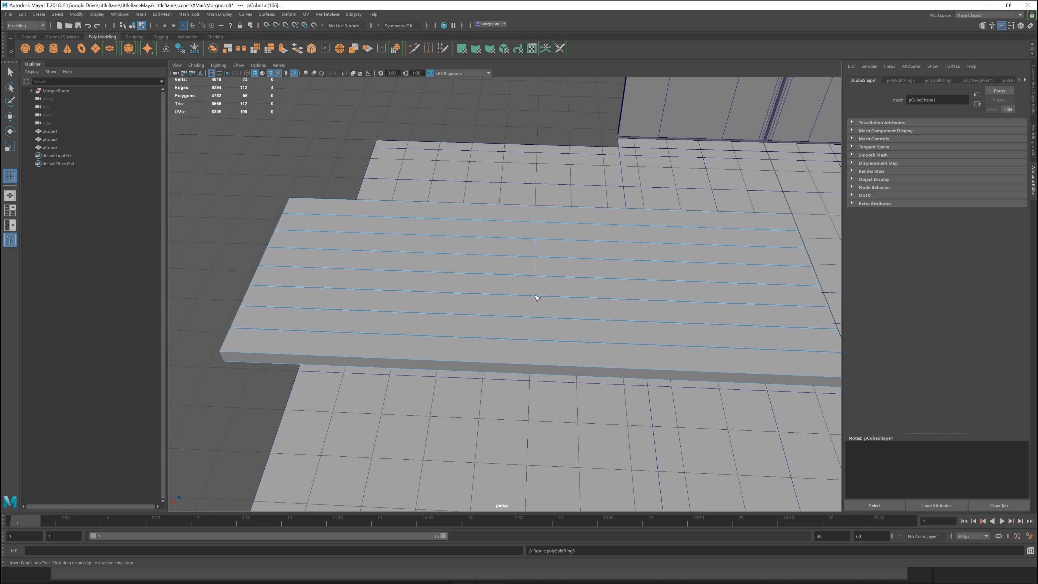
{"action": "left_click", "coordinate": [534, 368]}
{"action": "key", "text": "q"}
Delete the end faces of the two long bars beneath the tabletop.
{"action": "left_click_drag", "start_coordinate": [537, 219], "coordinate": [513, 352], "text": "alt"}
{"action": "left_click_drag", "start_coordinate": [489, 213], "coordinate": [488, 292], "text": "alt"}
{"action": "right_click_drag", "start_coordinate": [489, 292], "coordinate": [490, 302]}
{"action": "left_click", "coordinate": [492, 289]}
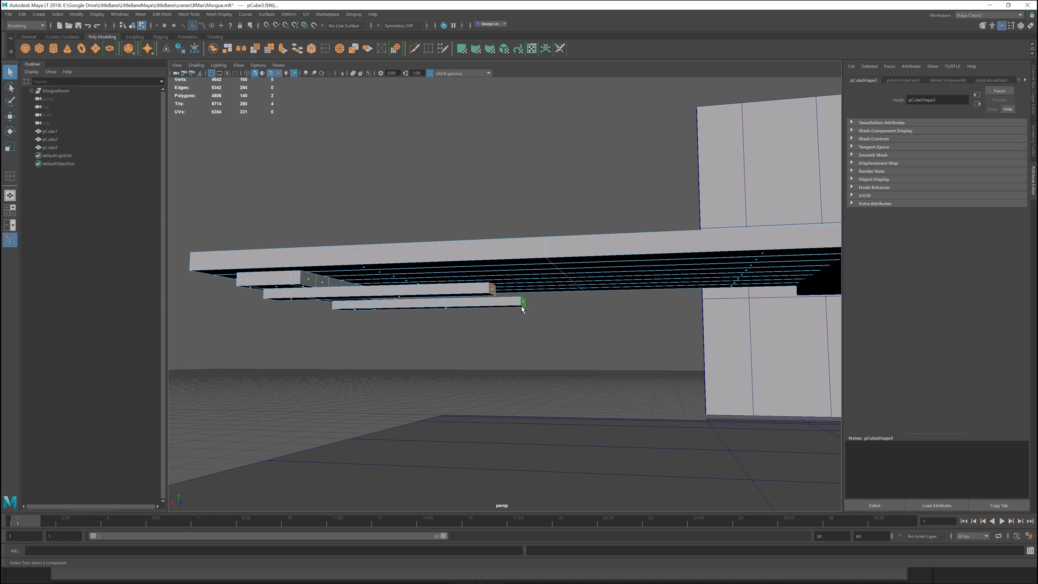
{"action": "key", "text": "Delete"}
Select the open end vertices of both bars and move them lengthwise to the tabletop's centre line.
{"action": "right_click_drag", "start_coordinate": [486, 305], "coordinate": [460, 298]}
{"action": "left_click_drag", "start_coordinate": [461, 297], "coordinate": [479, 302], "text": "alt"}
{"action": "left_click_drag", "start_coordinate": [485, 255], "coordinate": [531, 338]}
{"action": "left_click_drag", "start_coordinate": [530, 339], "coordinate": [524, 358], "text": "alt"}
{"action": "key", "text": "w"}
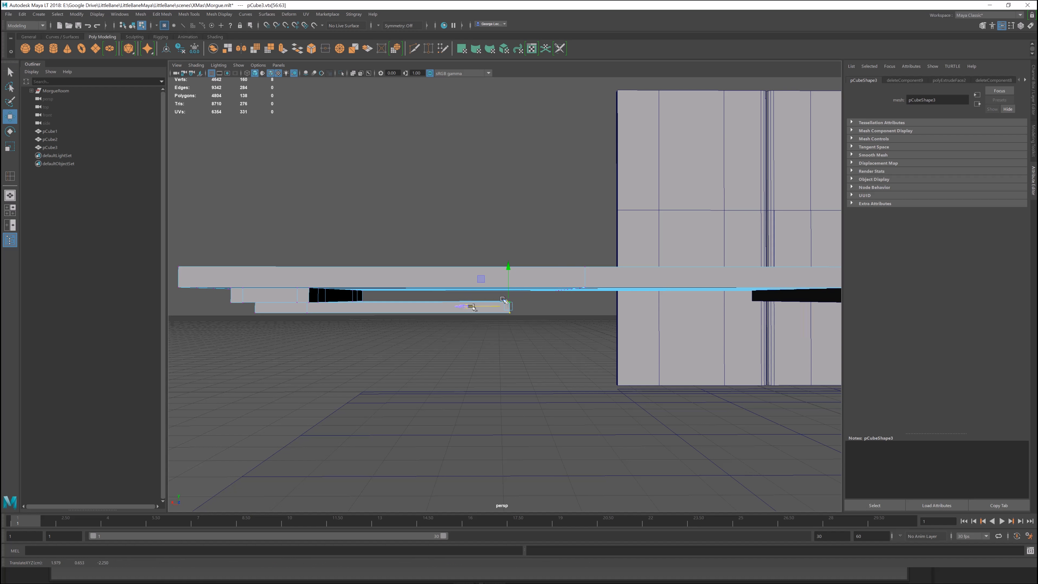
{"action": "left_click", "coordinate": [564, 234]}
{"action": "left_click_drag", "start_coordinate": [552, 317], "coordinate": [571, 216], "text": "alt"}
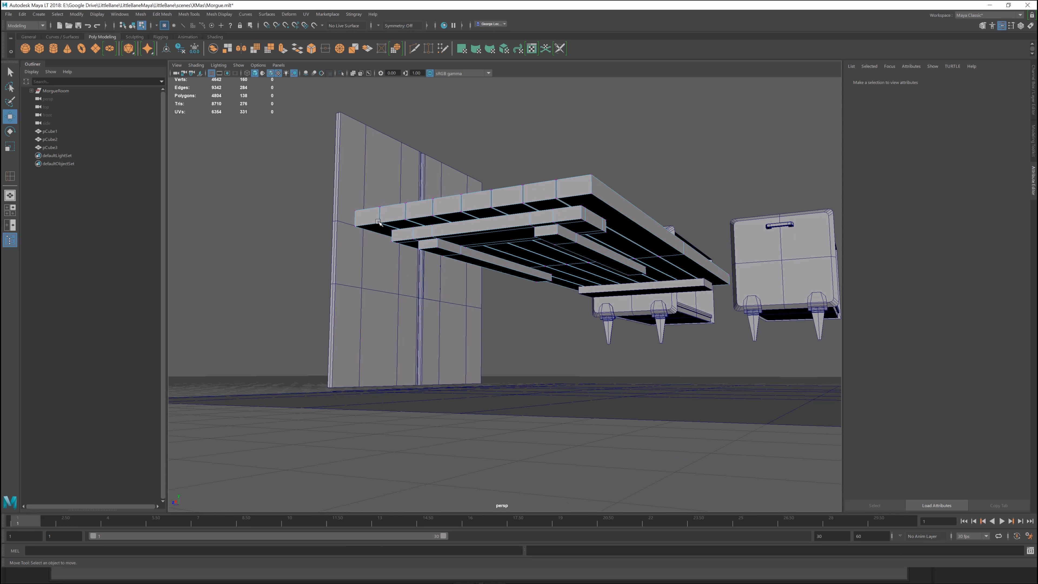
Insert a centre edge loop around each of the two long bars.
{"action": "left_click_drag", "start_coordinate": [668, 246], "coordinate": [432, 250], "text": "alt"}
{"action": "right_click_drag", "start_coordinate": [432, 251], "coordinate": [451, 269], "text": "alt"}
{"action": "left_click_drag", "start_coordinate": [457, 183], "coordinate": [312, 207], "text": "alt"}
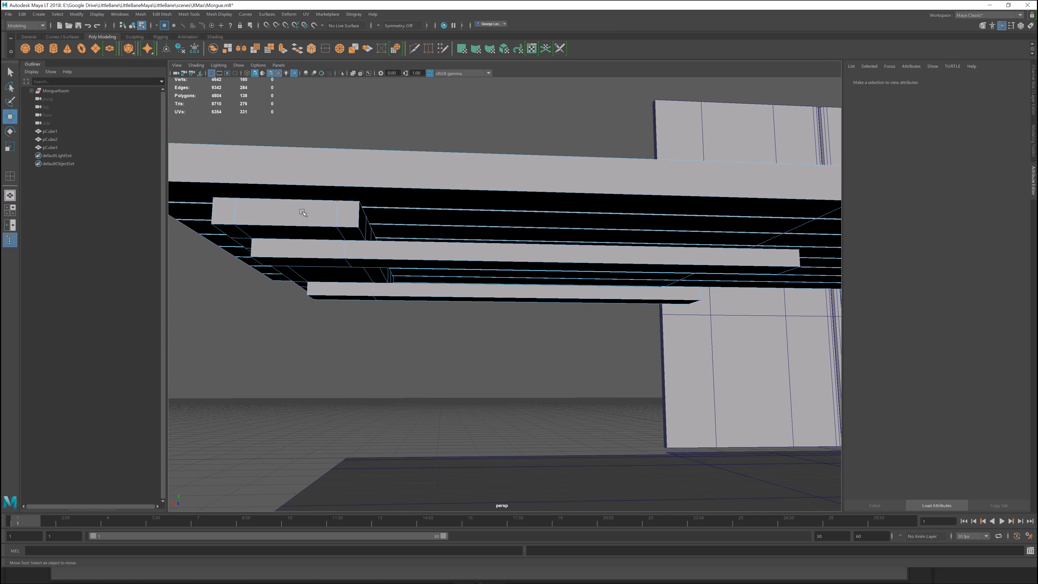
{"action": "left_click_drag", "start_coordinate": [687, 242], "coordinate": [477, 256], "text": "alt"}
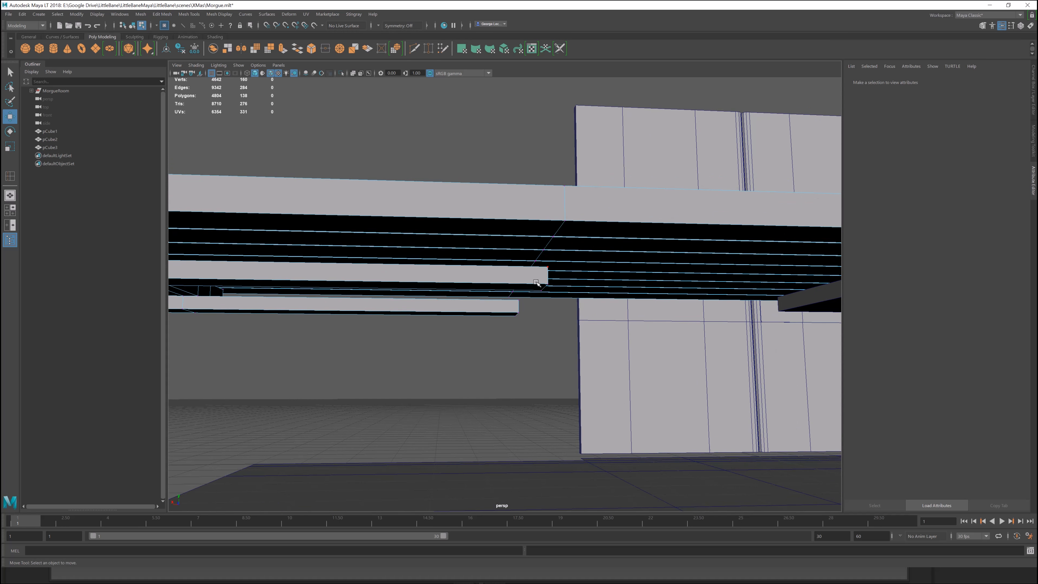
{"action": "left_click_drag", "start_coordinate": [536, 282], "coordinate": [591, 288], "text": "alt"}
{"action": "right_click_drag", "start_coordinate": [591, 288], "coordinate": [590, 295], "text": "alt"}
{"action": "mouse_move", "coordinate": [590, 295]}
{"action": "middle_mouse_down", "text": "alt"}
{"action": "mouse_move", "coordinate": [562, 295]}
{"action": "mouse_move", "coordinate": [591, 297]}
{"action": "middle_mouse_up", "text": "alt"}
{"action": "key", "text": "F8"}
{"action": "right_click_drag", "start_coordinate": [509, 283], "coordinate": [469, 299], "text": "shift"}
{"action": "left_click", "coordinate": [512, 290]}
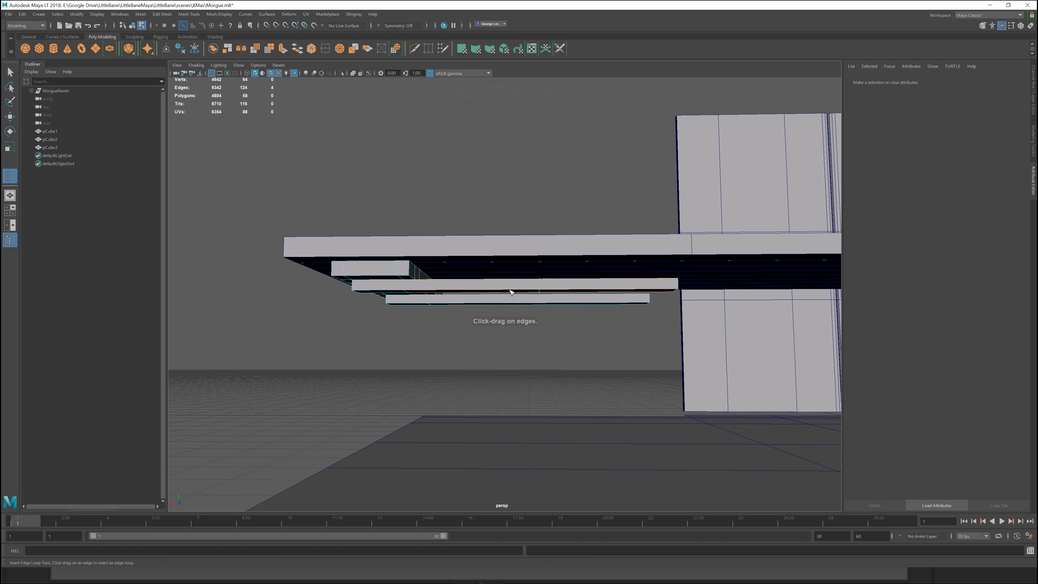
{"action": "middle_click_drag", "start_coordinate": [568, 306], "coordinate": [539, 311], "text": "alt"}
Select the crossbar with its two bars and open the Mirror options.
{"action": "key", "text": "w"}
{"action": "right_click_drag", "start_coordinate": [547, 292], "coordinate": [561, 396]}
{"action": "key", "text": "F8"}
{"action": "left_click", "coordinate": [535, 340]}
{"action": "left_click", "coordinate": [525, 306]}
{"action": "left_click_drag", "start_coordinate": [283, 301], "coordinate": [584, 111]}
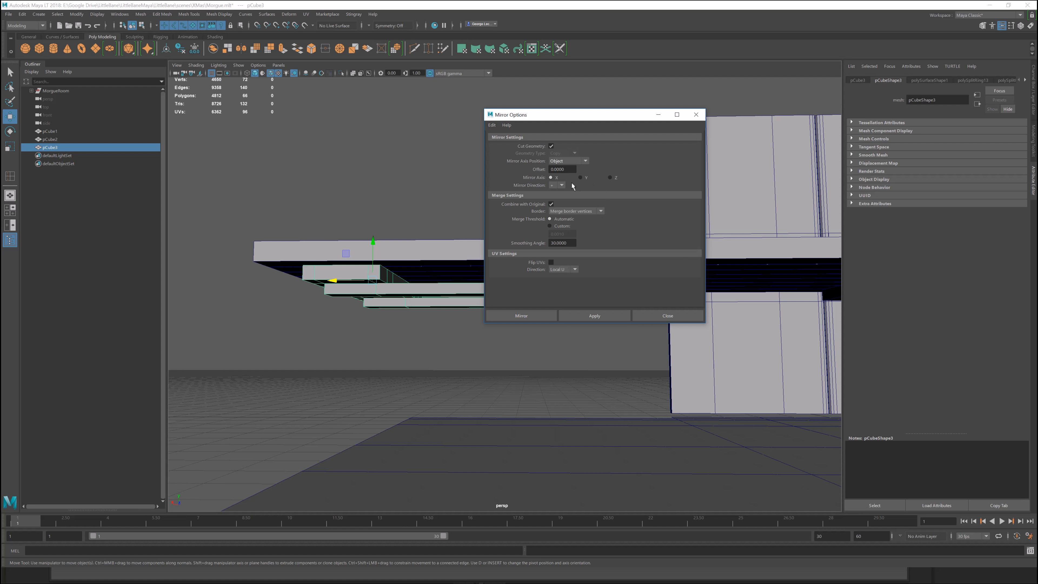
Try to mirror the crossbar and bars along X about the object axis, combined with the original.
{"action": "left_click", "coordinate": [582, 315]}
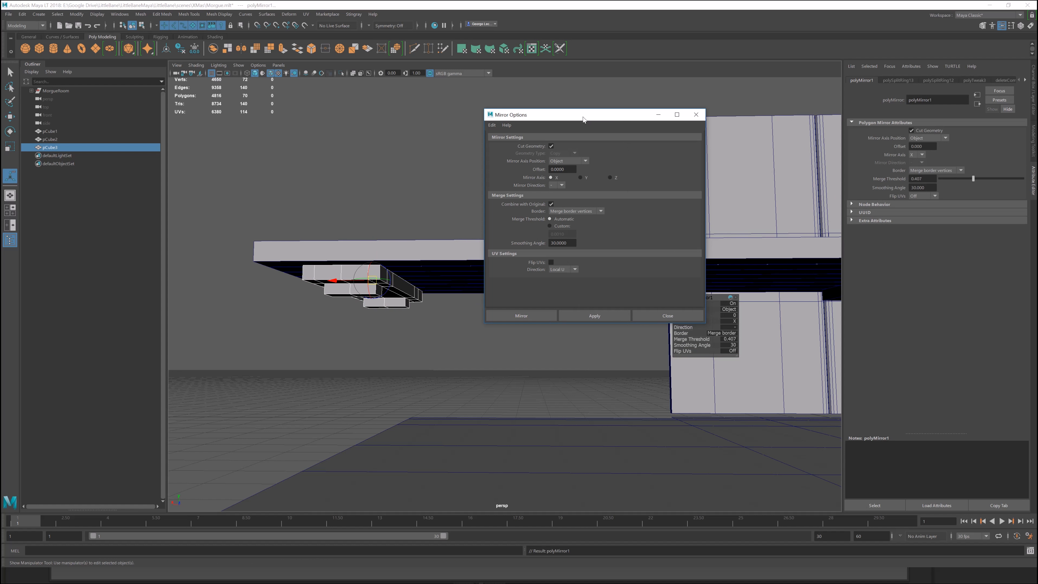
{"action": "left_click_drag", "start_coordinate": [583, 117], "coordinate": [796, 99]}
{"action": "key", "text": "ctrl+z"}
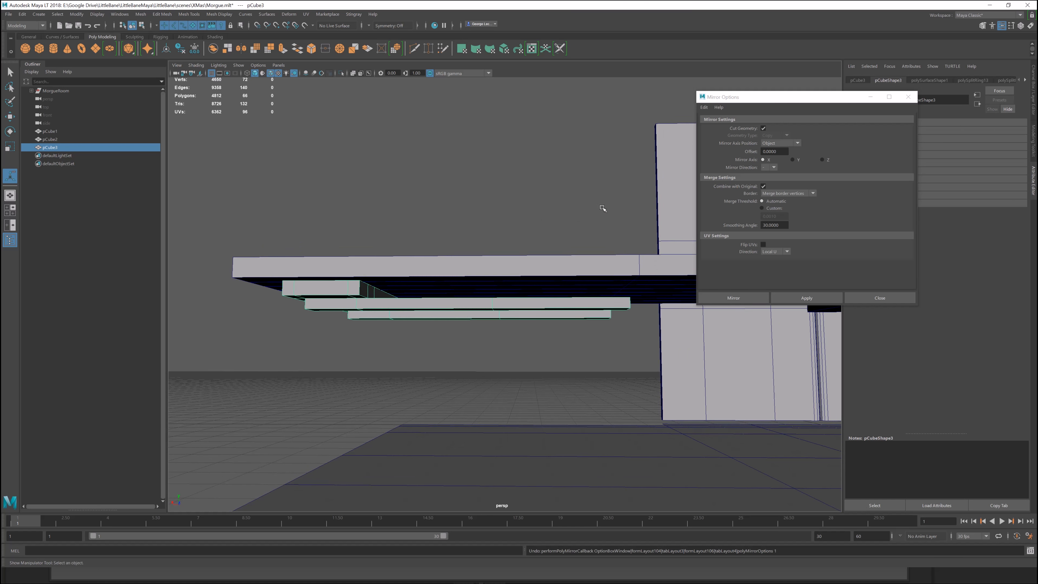
{"action": "middle_click_drag", "start_coordinate": [605, 212], "coordinate": [589, 232], "text": "alt"}
{"action": "left_click", "coordinate": [777, 167]}
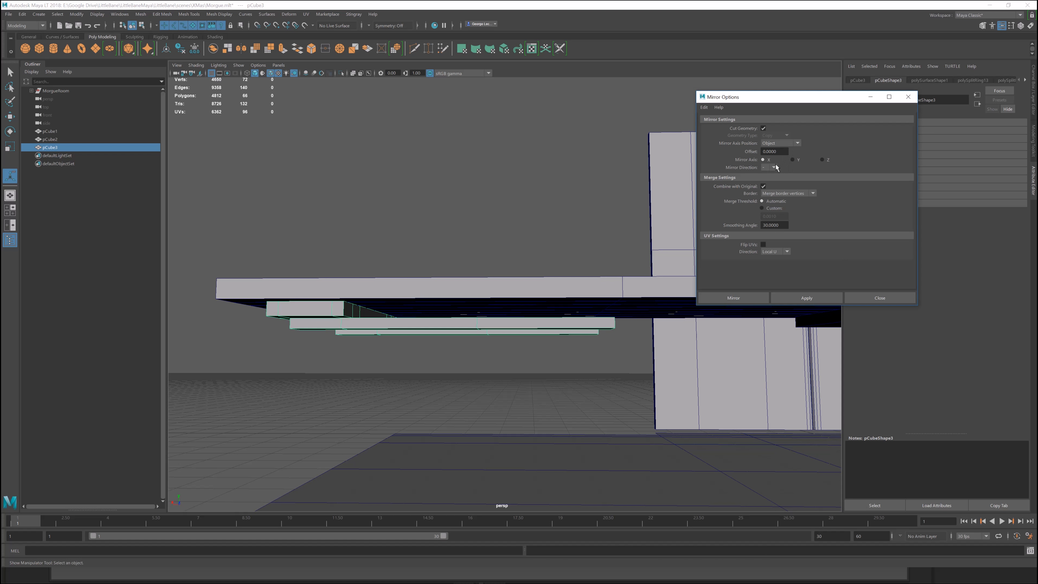
{"action": "left_click", "coordinate": [801, 297]}
{"action": "middle_click_drag", "start_coordinate": [551, 339], "coordinate": [609, 290], "text": "alt"}
{"action": "key", "text": "ctrl+z"}
Turn off Combine with Original and mirror the crossbar and bars along X about the object axis.
{"action": "middle_click_drag", "start_coordinate": [647, 248], "coordinate": [753, 205], "text": "alt"}
{"action": "left_click", "coordinate": [764, 187]}
{"action": "left_click", "coordinate": [775, 159]}
{"action": "left_click", "coordinate": [788, 298]}
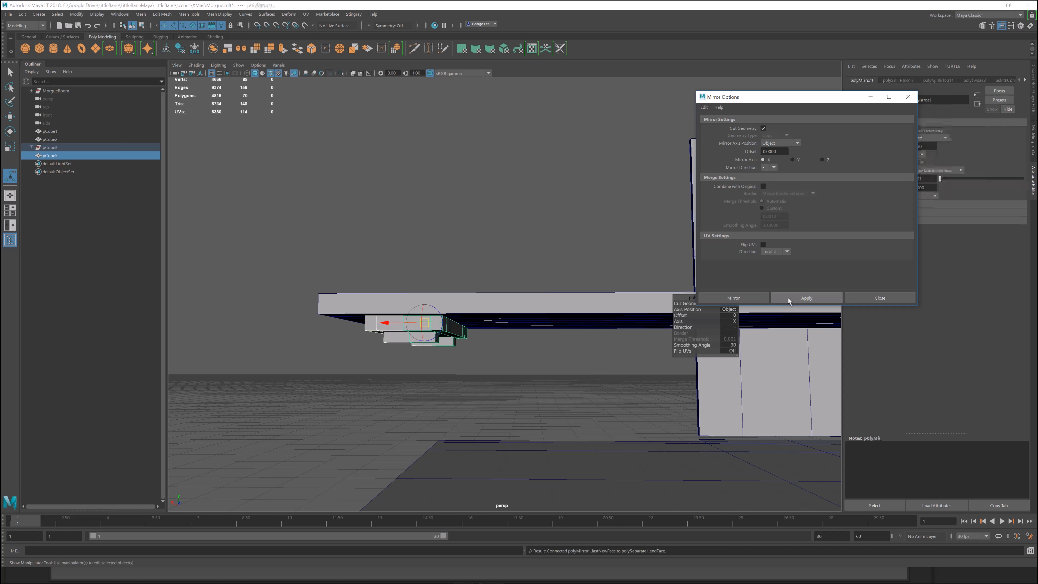
Shift the mirror plane to an offset of about -0.426 and close the Mirror options.
{"action": "left_click_drag", "start_coordinate": [609, 308], "coordinate": [464, 319], "text": "alt"}
{"action": "left_click_drag", "start_coordinate": [334, 289], "coordinate": [449, 301]}
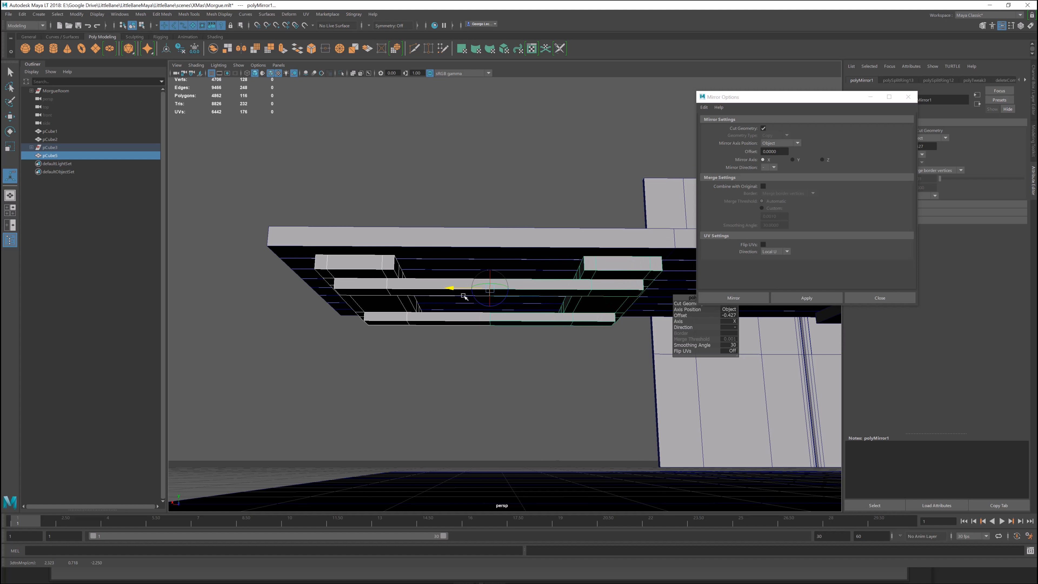
{"action": "middle_click_drag", "start_coordinate": [447, 300], "coordinate": [364, 345], "text": "alt"}
{"action": "middle_click_drag", "start_coordinate": [575, 281], "coordinate": [573, 284]}
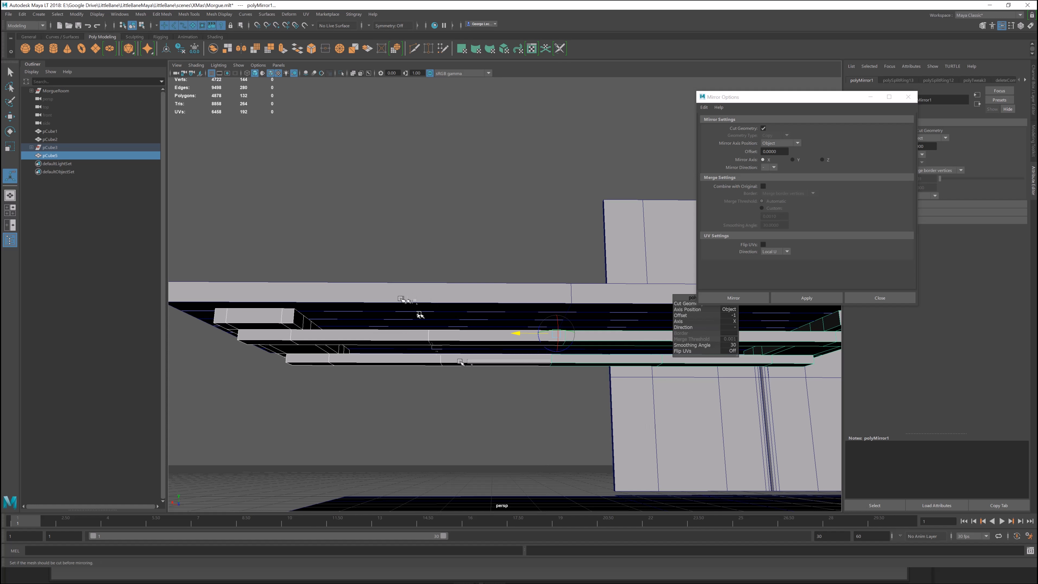
{"action": "left_click_drag", "start_coordinate": [516, 333], "coordinate": [367, 334]}
{"action": "left_click", "coordinate": [851, 299]}
{"action": "middle_click_drag", "start_coordinate": [526, 327], "coordinate": [535, 282], "text": "alt"}
{"action": "left_click_drag", "start_coordinate": [535, 282], "coordinate": [537, 292], "text": "alt"}
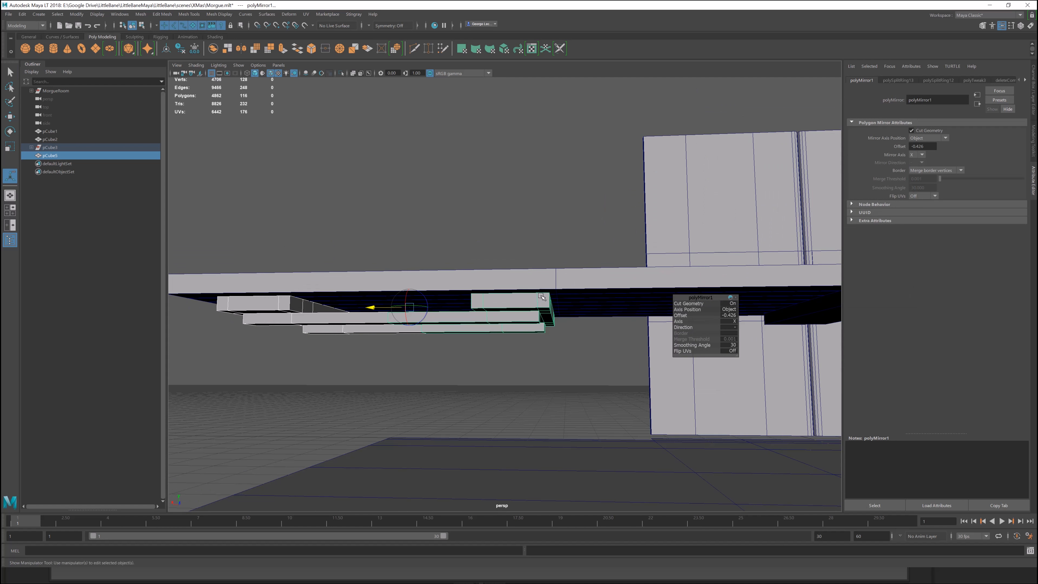
Insert a lengthwise edge loop down the middle of the mirrored crossbar.
{"action": "key", "text": "q"}
{"action": "key", "text": "F8"}
{"action": "key", "text": "F8"}
{"action": "left_click", "coordinate": [500, 307]}
{"action": "scroll", "coordinate": [516, 334], "scroll_direction": "up", "scroll_amount": 2}
{"action": "left_click_drag", "start_coordinate": [501, 362], "coordinate": [496, 356], "text": "alt"}
{"action": "right_click_drag", "start_coordinate": [507, 293], "coordinate": [470, 303], "text": "shift"}
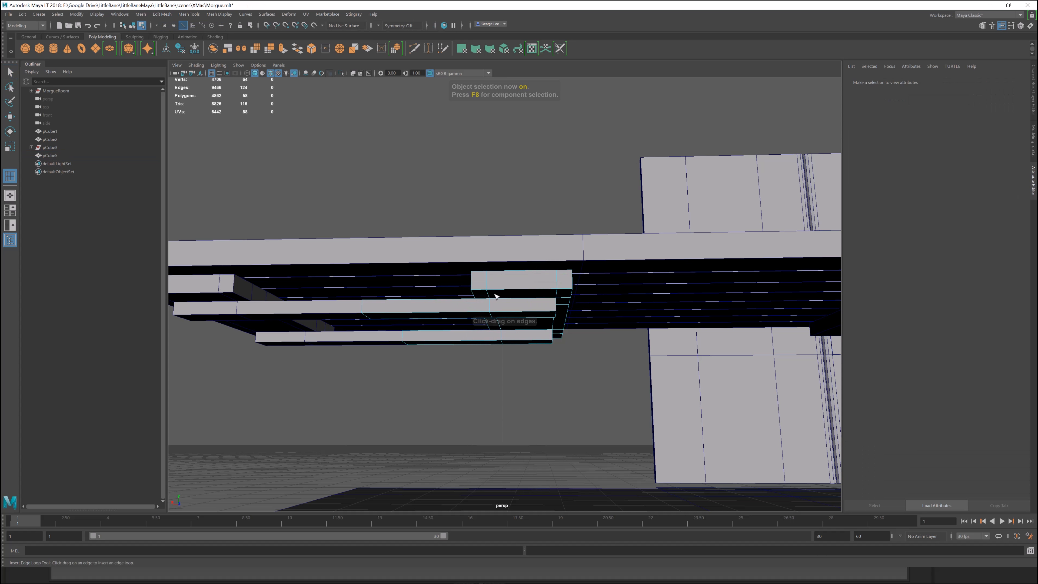
{"action": "left_click", "coordinate": [532, 290]}
{"action": "key", "text": "w"}
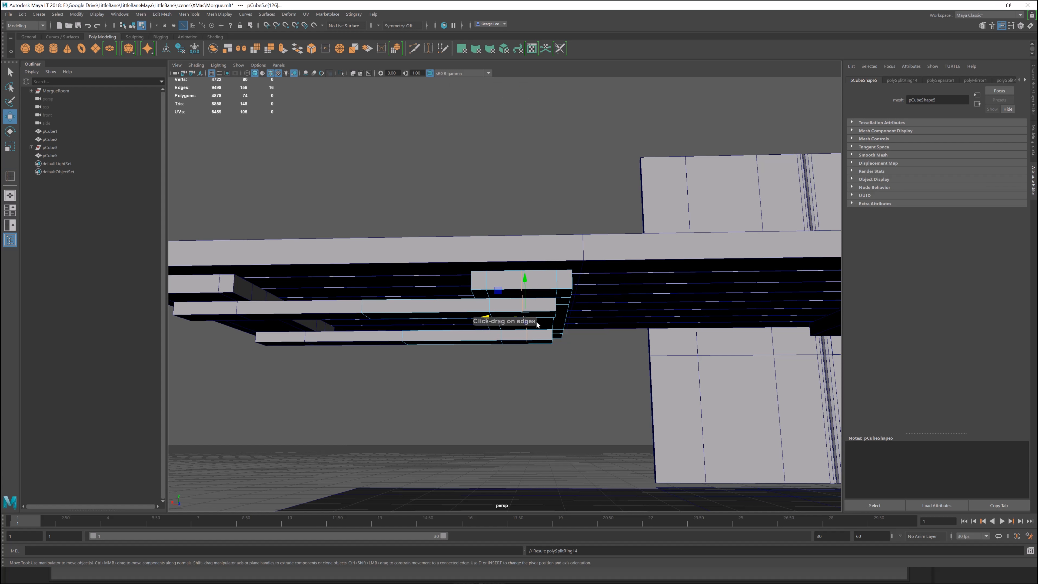
Select the mirrored crossbar's vertices, snap their pivot to its middle loop, and align them with the tabletop's centre line.
{"action": "right_click", "coordinate": [518, 289]}
{"action": "right_click_drag", "start_coordinate": [487, 279], "coordinate": [482, 285]}
{"action": "left_click_drag", "start_coordinate": [394, 157], "coordinate": [618, 412]}
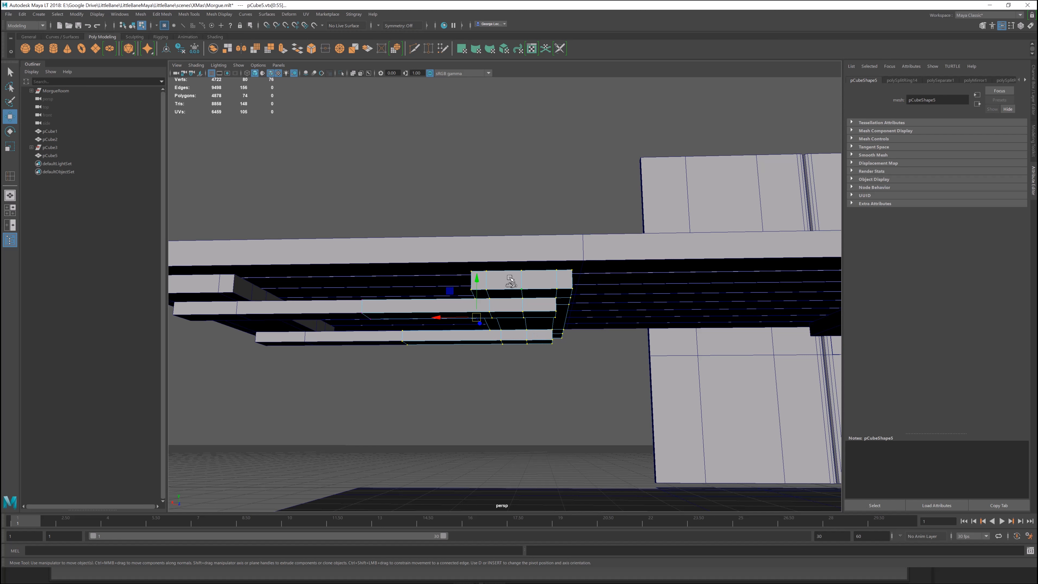
{"action": "key", "text": "d"}
{"action": "key", "text": "v"}
{"action": "left_click", "coordinate": [522, 270]}
{"action": "left_click", "coordinate": [483, 272]}
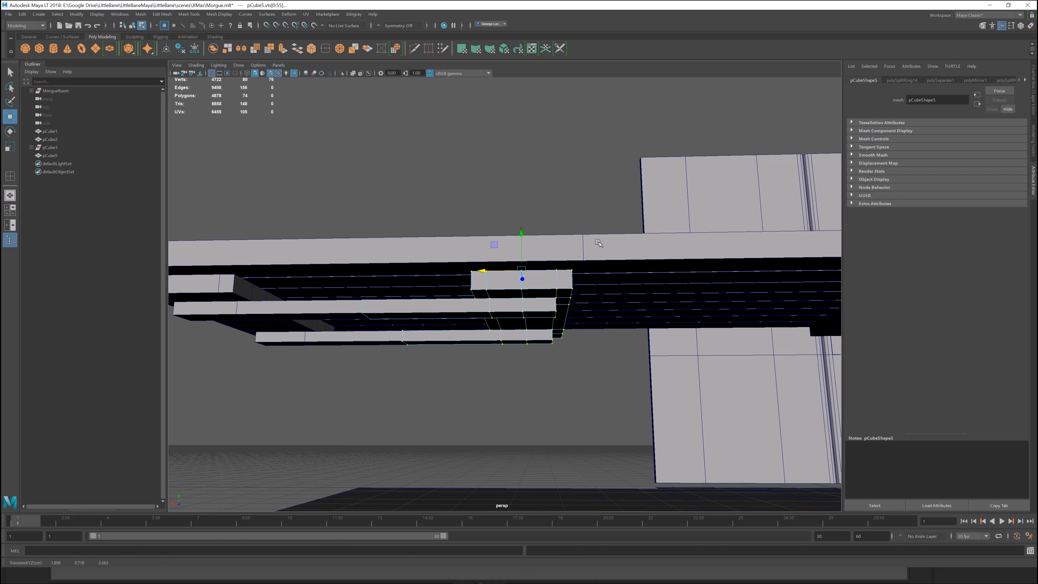
Snap the inner end vertices of the mirrored bars to the ends of the original bars.
{"action": "left_click_drag", "start_coordinate": [486, 329], "coordinate": [412, 336], "text": "alt"}
{"action": "middle_click_drag", "start_coordinate": [414, 345], "coordinate": [515, 341], "text": "alt"}
{"action": "left_click_drag", "start_coordinate": [515, 340], "coordinate": [515, 337], "text": "alt"}
{"action": "left_click_drag", "start_coordinate": [518, 302], "coordinate": [568, 364]}
{"action": "key", "text": "v"}
{"action": "left_click_drag", "start_coordinate": [500, 332], "coordinate": [526, 301]}
Return to object selection and hide the morgue floor.
{"action": "scroll", "coordinate": [498, 331], "scroll_direction": "down", "scroll_amount": 3}
{"action": "key", "text": "F8"}
{"action": "left_click", "coordinate": [494, 272]}
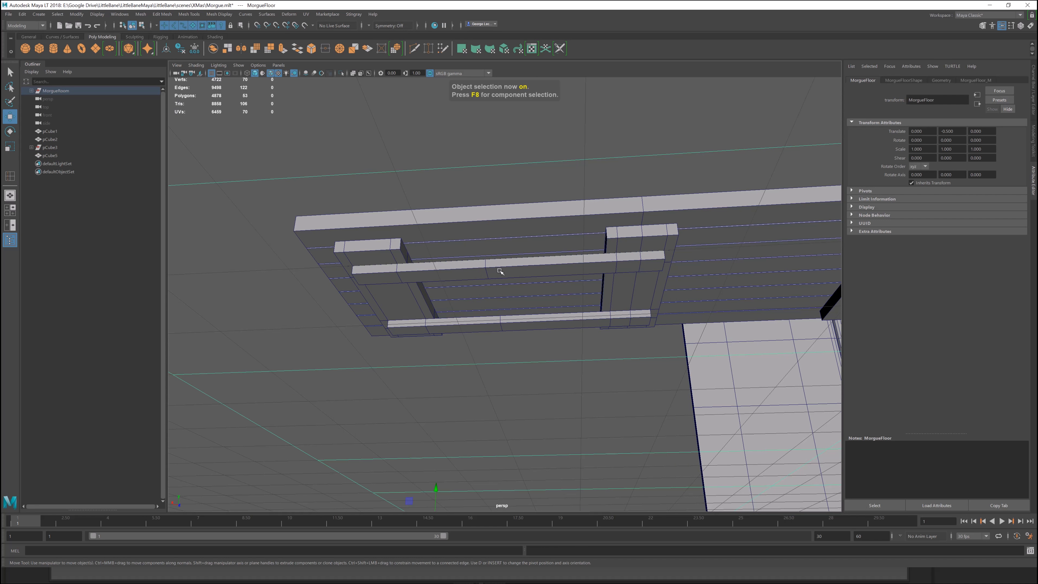
{"action": "left_click_drag", "start_coordinate": [464, 239], "coordinate": [455, 253], "text": "alt"}
{"action": "left_click", "coordinate": [452, 418]}
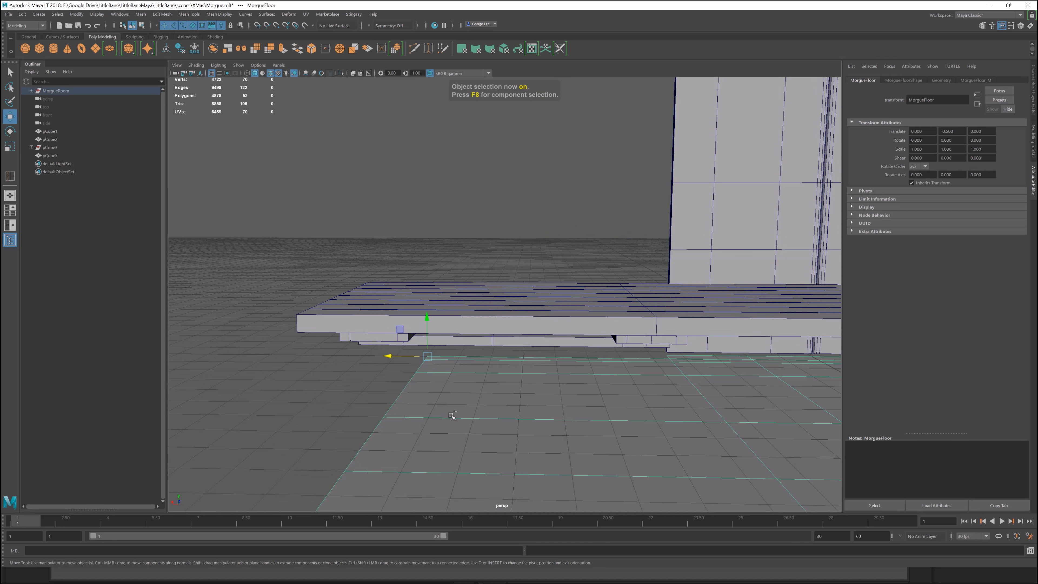
{"action": "key", "text": "ctrl+h"}
Combine the original and mirrored support halves into one mesh.
{"action": "left_click_drag", "start_coordinate": [492, 390], "coordinate": [490, 380], "text": "alt"}
{"action": "left_click", "coordinate": [477, 327]}
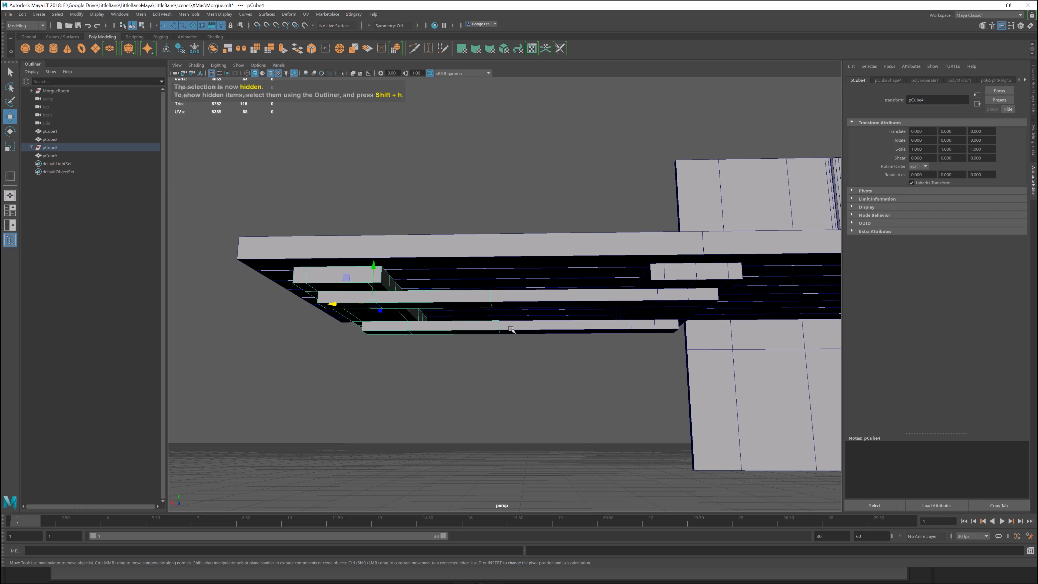
{"action": "left_click", "coordinate": [212, 49]}
{"action": "left_click_drag", "start_coordinate": [353, 189], "coordinate": [356, 192], "text": "alt"}
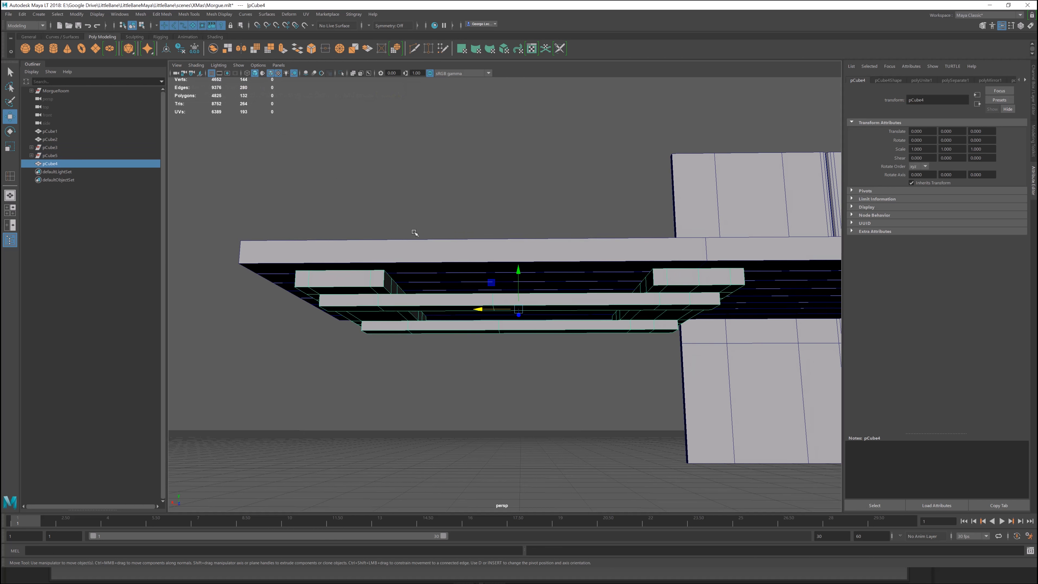
Merge the seam vertices in the middle of the two long bars and save the scene.
{"action": "right_click_drag", "start_coordinate": [550, 303], "coordinate": [506, 305]}
{"action": "left_click_drag", "start_coordinate": [429, 197], "coordinate": [519, 399]}
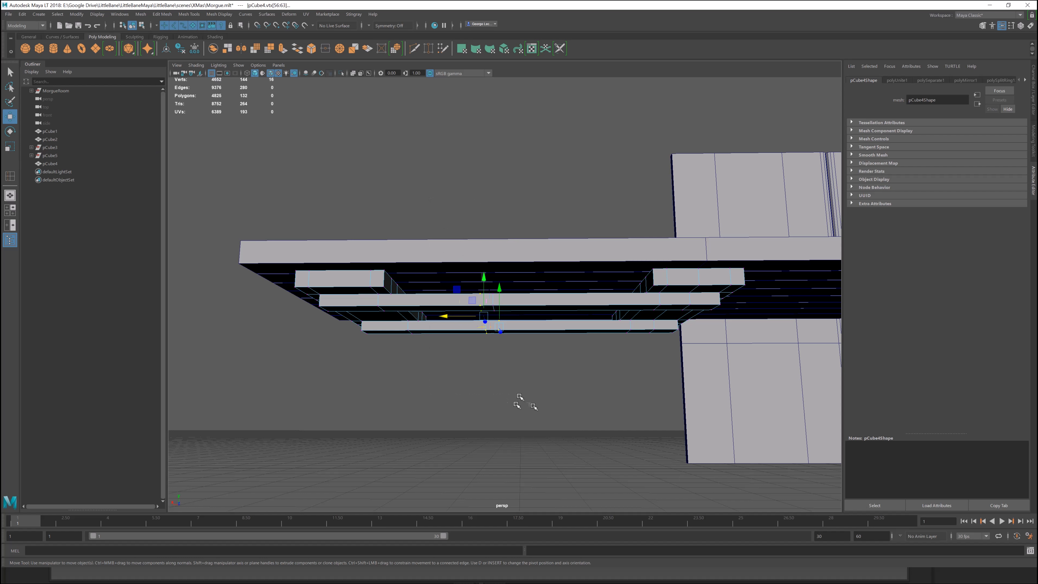
{"action": "right_click_drag", "start_coordinate": [569, 397], "coordinate": [599, 356], "text": "shift"}
{"action": "scroll", "coordinate": [577, 317], "scroll_direction": "down", "scroll_amount": 2}
{"action": "left_click_drag", "start_coordinate": [521, 322], "coordinate": [461, 307], "text": "alt"}
{"action": "key", "text": "ctrl+s"}
Delete the combined frame's faces on the half of the middle crossbar beyond the tabletop's centre line.
{"action": "key", "text": "q"}
{"action": "key", "text": "F8"}
{"action": "key", "text": "F8"}
{"action": "left_click", "coordinate": [525, 385]}
{"action": "left_click", "coordinate": [484, 190]}
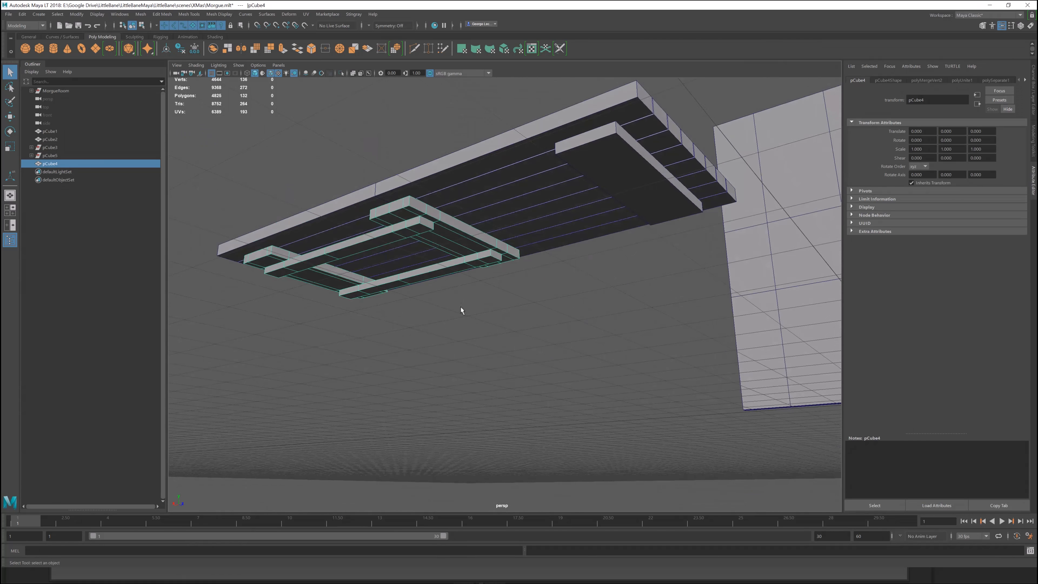
{"action": "scroll", "coordinate": [424, 262], "scroll_direction": "up", "scroll_amount": 3}
{"action": "left_click_drag", "start_coordinate": [424, 261], "coordinate": [492, 185], "text": "alt"}
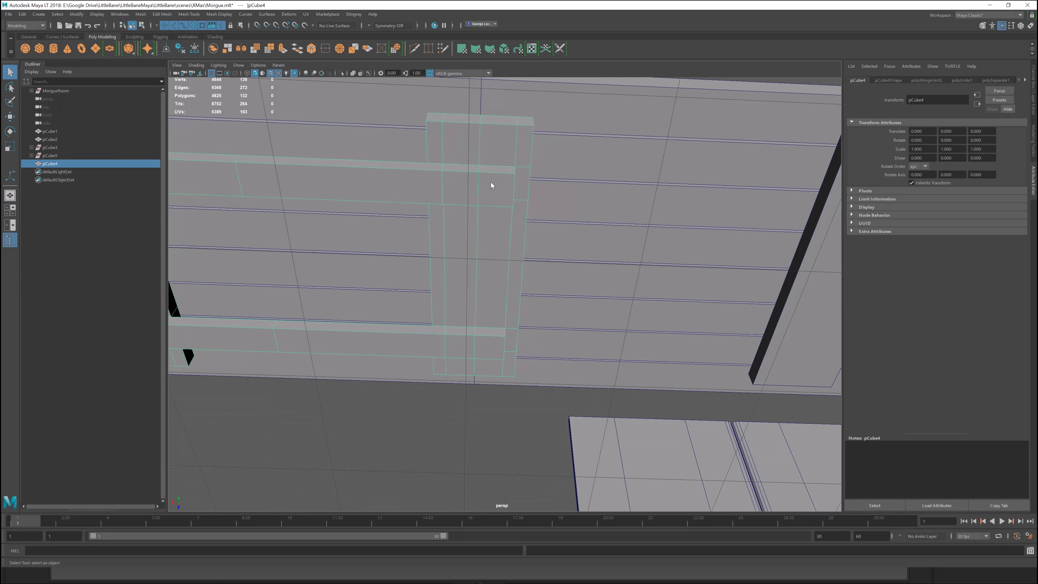
{"action": "right_click_drag", "start_coordinate": [491, 184], "coordinate": [488, 208]}
{"action": "left_click_drag", "start_coordinate": [487, 207], "coordinate": [483, 189], "text": "alt"}
{"action": "left_click_drag", "start_coordinate": [475, 96], "coordinate": [543, 405]}
{"action": "key", "text": "Delete"}
Try to mirror the combined support frame along X about the object axis as a separate copy.
{"action": "key", "text": "F8"}
{"action": "scroll", "coordinate": [505, 287], "scroll_direction": "down", "scroll_amount": 4}
{"action": "left_click_drag", "start_coordinate": [491, 262], "coordinate": [480, 284], "text": "alt"}
{"action": "right_click_drag", "start_coordinate": [480, 285], "coordinate": [517, 375], "text": "shift"}
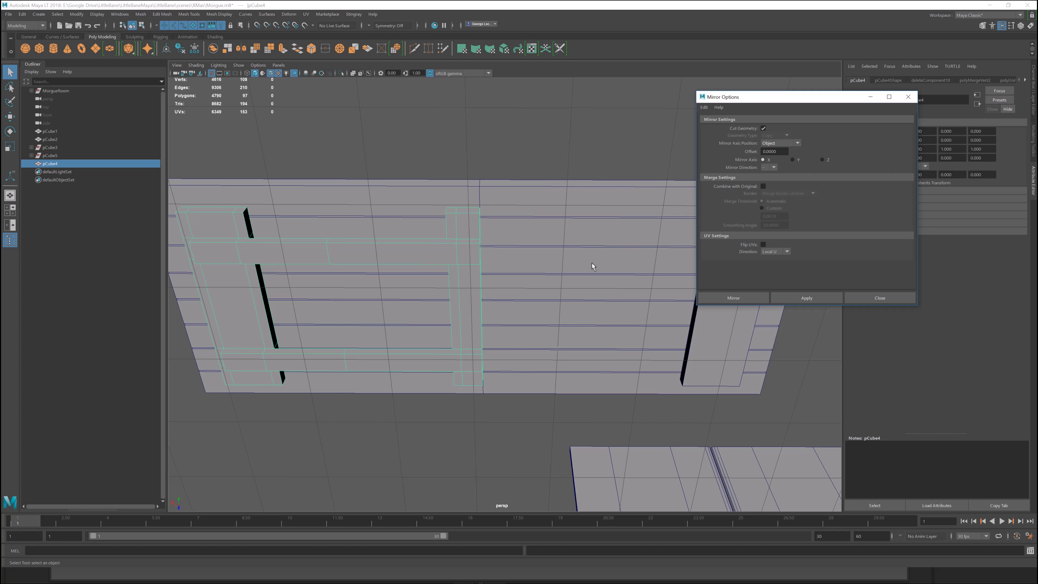
{"action": "left_click", "coordinate": [797, 298]}
{"action": "middle_click_drag", "start_coordinate": [617, 324], "coordinate": [595, 334], "text": "alt"}
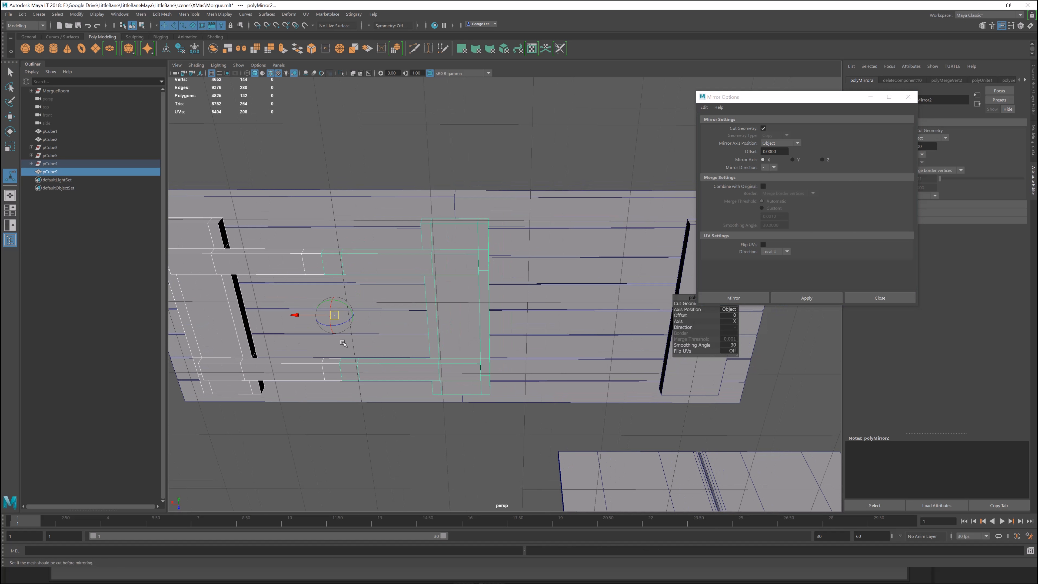
{"action": "key", "text": "ctrl+z"}
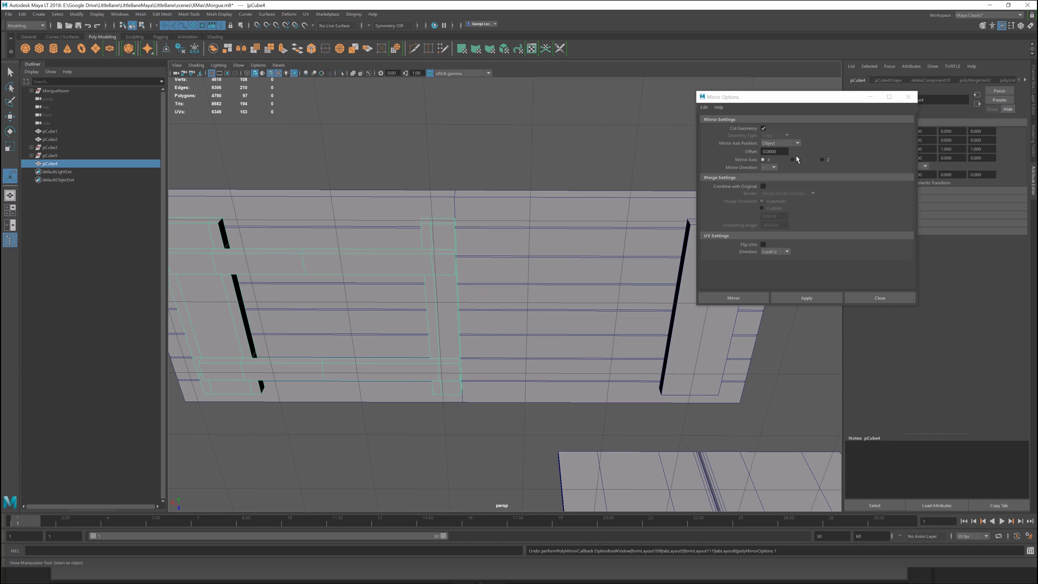
Mirror the trimmed support frame along X about its bounding box as a separate copy, leaving Combine with Original off.
{"action": "left_click", "coordinate": [768, 143]}
{"action": "left_click", "coordinate": [779, 151]}
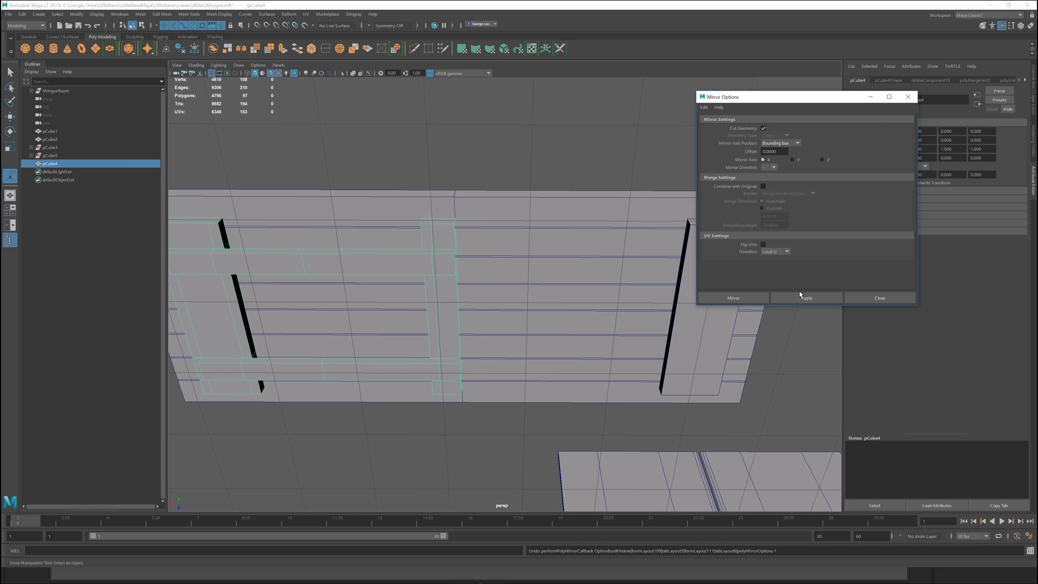
{"action": "left_click", "coordinate": [797, 298]}
{"action": "left_click_drag", "start_coordinate": [542, 321], "coordinate": [464, 327], "text": "alt"}
{"action": "left_click", "coordinate": [865, 299]}
{"action": "middle_click_drag", "start_coordinate": [509, 312], "coordinate": [621, 287], "text": "alt"}
{"action": "left_click_drag", "start_coordinate": [621, 287], "coordinate": [546, 326], "text": "alt"}
Select both halves of the support frame in object mode and combine them into one mesh.
{"action": "key", "text": "F8"}
{"action": "key", "text": "q"}
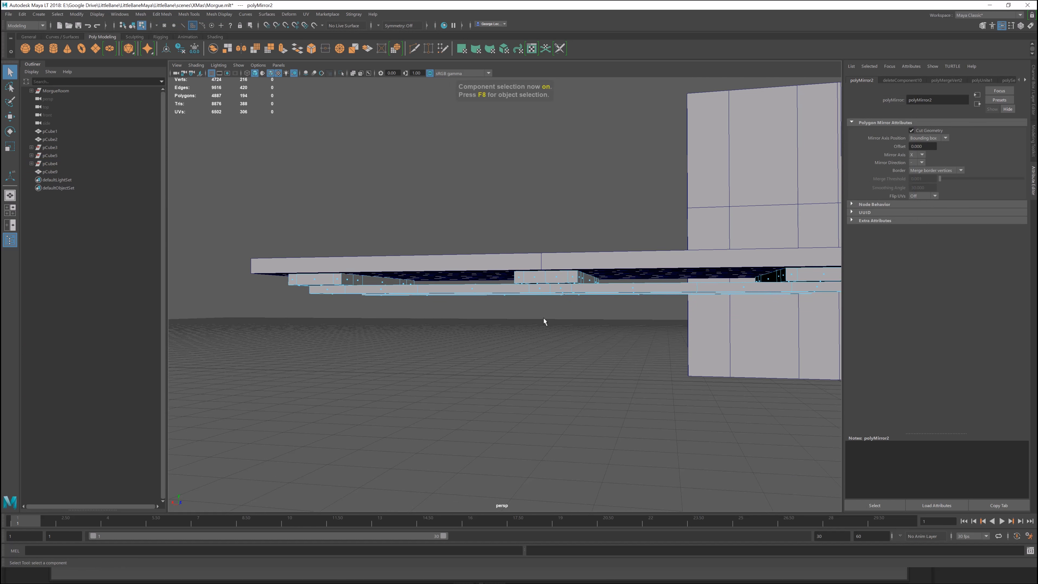
{"action": "key", "text": "F8"}
{"action": "left_click", "coordinate": [545, 201]}
{"action": "left_click_drag", "start_coordinate": [545, 201], "coordinate": [470, 281], "text": "alt"}
{"action": "left_click", "coordinate": [457, 304]}
{"action": "left_click", "coordinate": [620, 339]}
{"action": "left_click_drag", "start_coordinate": [620, 339], "coordinate": [335, 389], "text": "alt"}
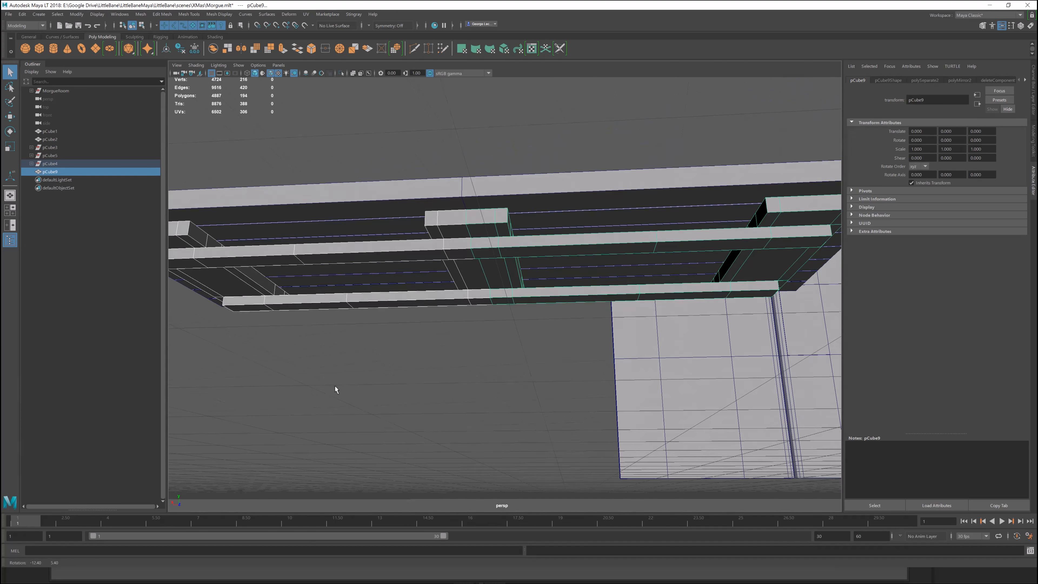
{"action": "left_click", "coordinate": [213, 48]}
Merge the seam vertices along the middle of the combined frame with a 0.01 distance threshold and save the scene.
{"action": "right_click_drag", "start_coordinate": [482, 226], "coordinate": [446, 226]}
{"action": "left_click_drag", "start_coordinate": [458, 234], "coordinate": [473, 231], "text": "alt"}
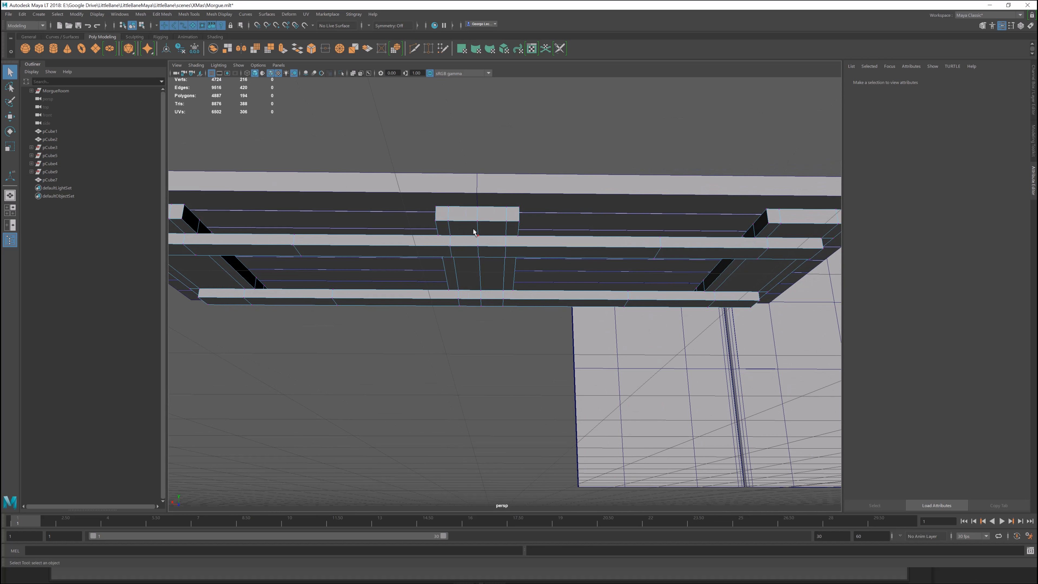
{"action": "left_click_drag", "start_coordinate": [490, 273], "coordinate": [493, 351]}
{"action": "right_click", "coordinate": [494, 247]}
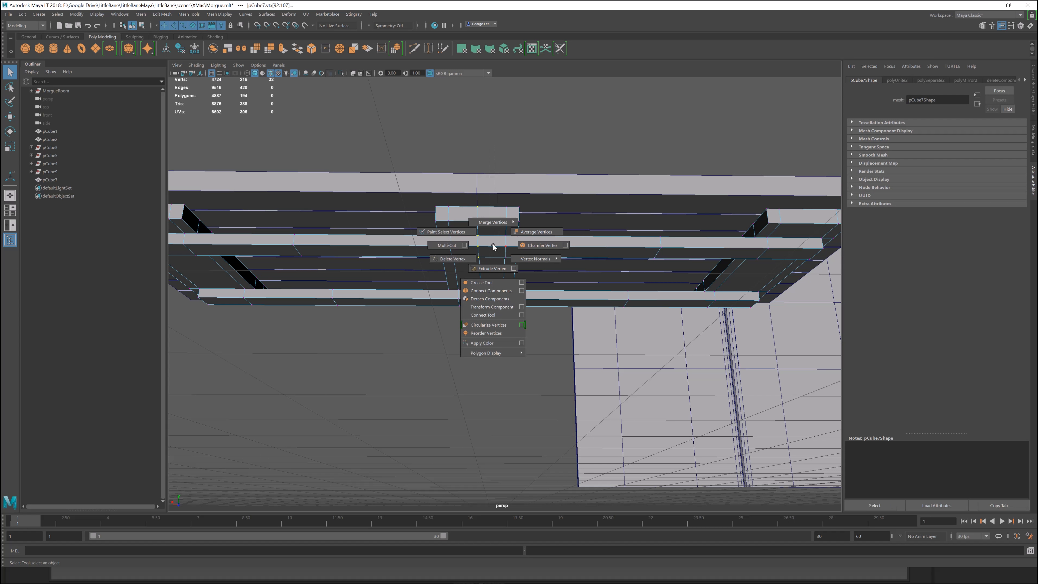
{"action": "right_click_drag", "start_coordinate": [494, 247], "coordinate": [524, 212], "text": "shift"}
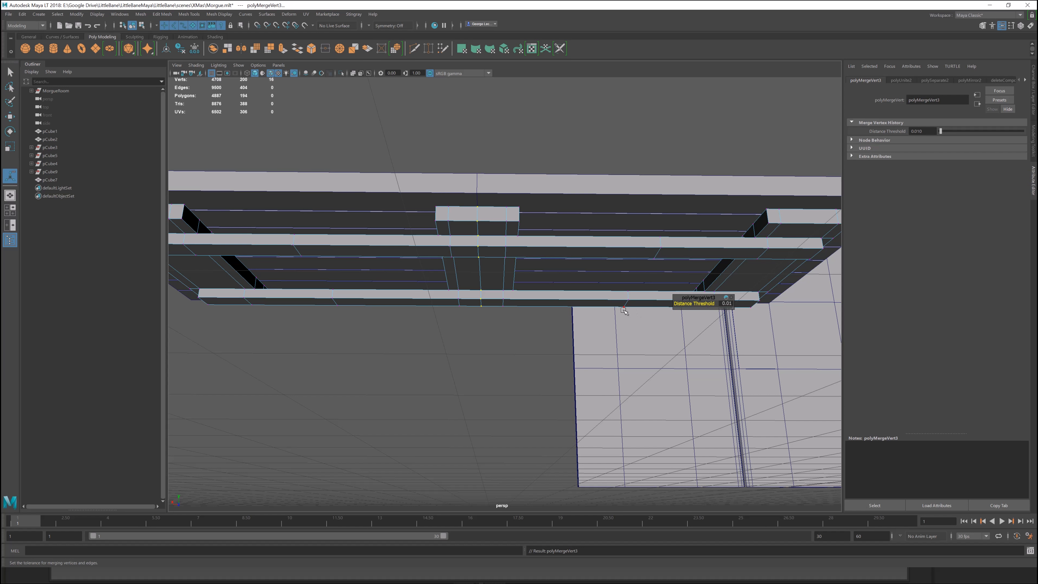
{"action": "key", "text": "F8"}
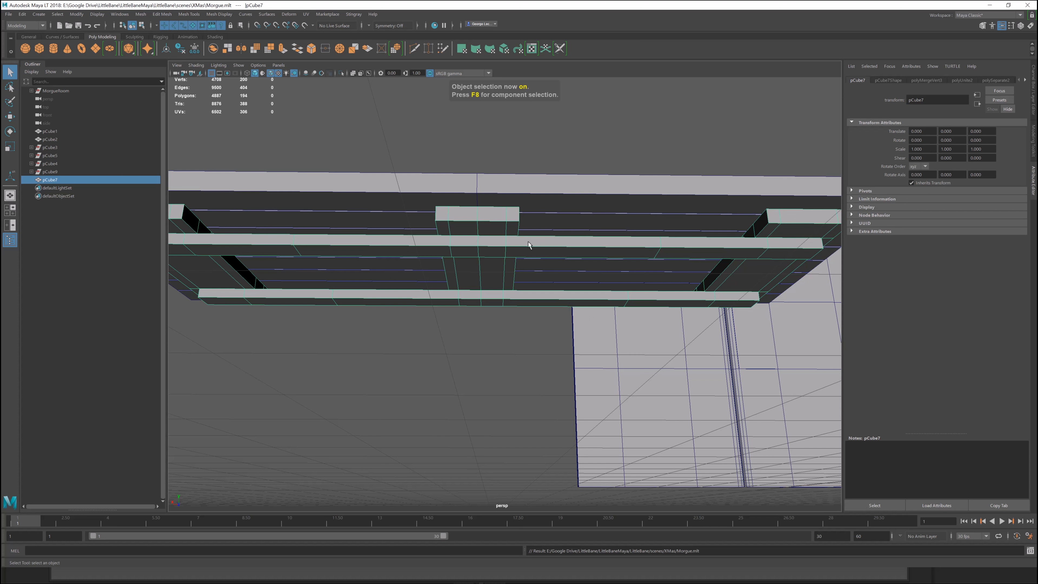
Insert an extra edge loop on each side of the middle crossbar on both long support bars.
{"action": "left_click_drag", "start_coordinate": [531, 185], "coordinate": [404, 266], "text": "alt"}
{"action": "left_click", "coordinate": [406, 278], "text": "shift"}
{"action": "scroll", "coordinate": [432, 292], "scroll_direction": "down", "scroll_amount": 4}
{"action": "left_click_drag", "start_coordinate": [481, 269], "coordinate": [507, 404], "text": "alt"}
{"action": "scroll", "coordinate": [637, 268], "scroll_direction": "up", "scroll_amount": 5}
{"action": "middle_click_drag", "start_coordinate": [574, 300], "coordinate": [630, 269], "text": "alt"}
{"action": "left_click_drag", "start_coordinate": [544, 281], "coordinate": [498, 274], "text": "alt"}
{"action": "key", "text": "F8"}
{"action": "key", "text": "F8"}
{"action": "left_click", "coordinate": [462, 237]}
{"action": "right_click_drag", "start_coordinate": [461, 233], "coordinate": [415, 247], "text": "shift"}
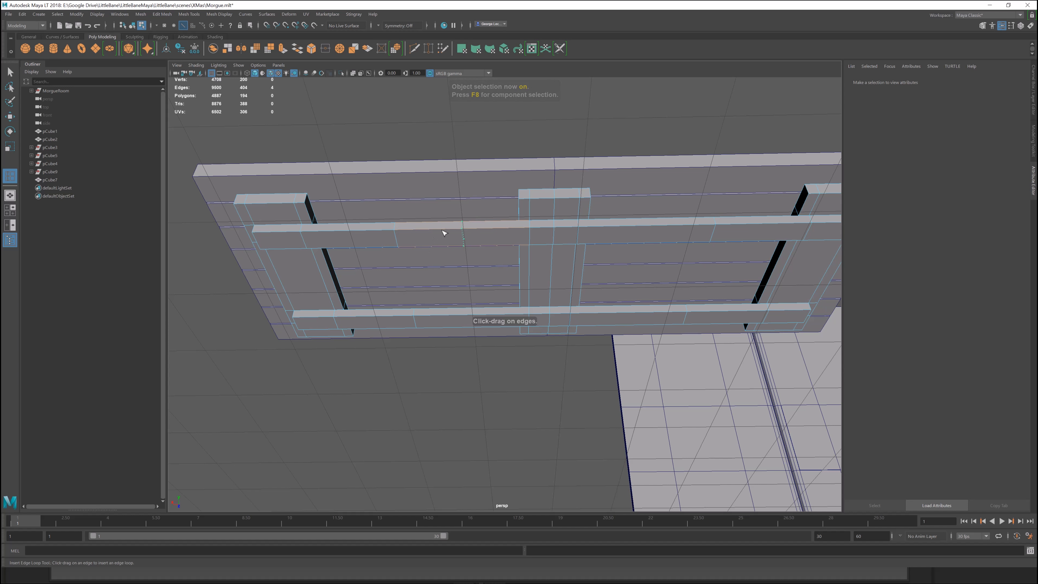
{"action": "left_click_drag", "start_coordinate": [443, 231], "coordinate": [445, 231]}
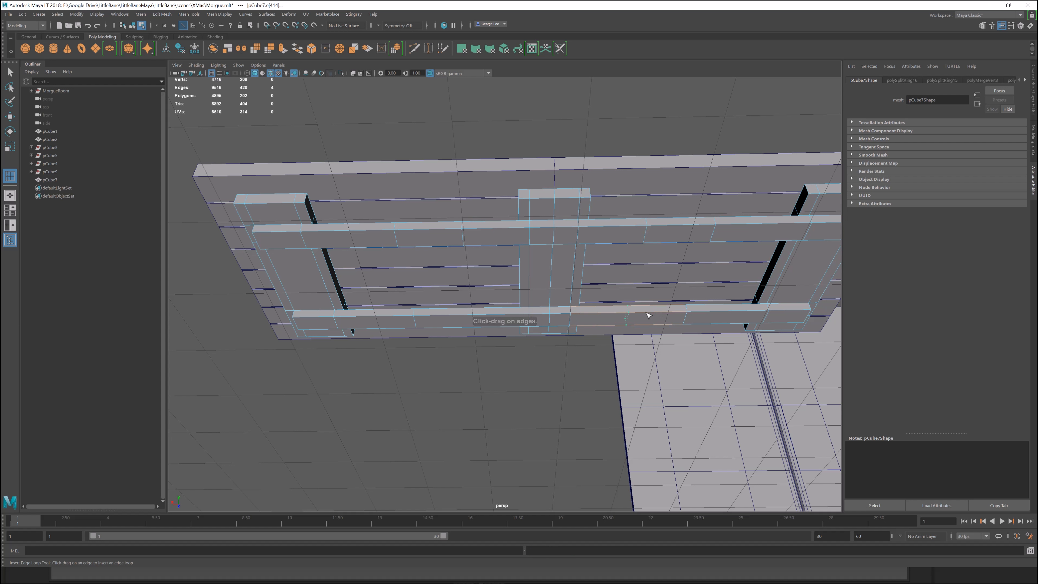
{"action": "left_click_drag", "start_coordinate": [473, 318], "coordinate": [472, 317]}
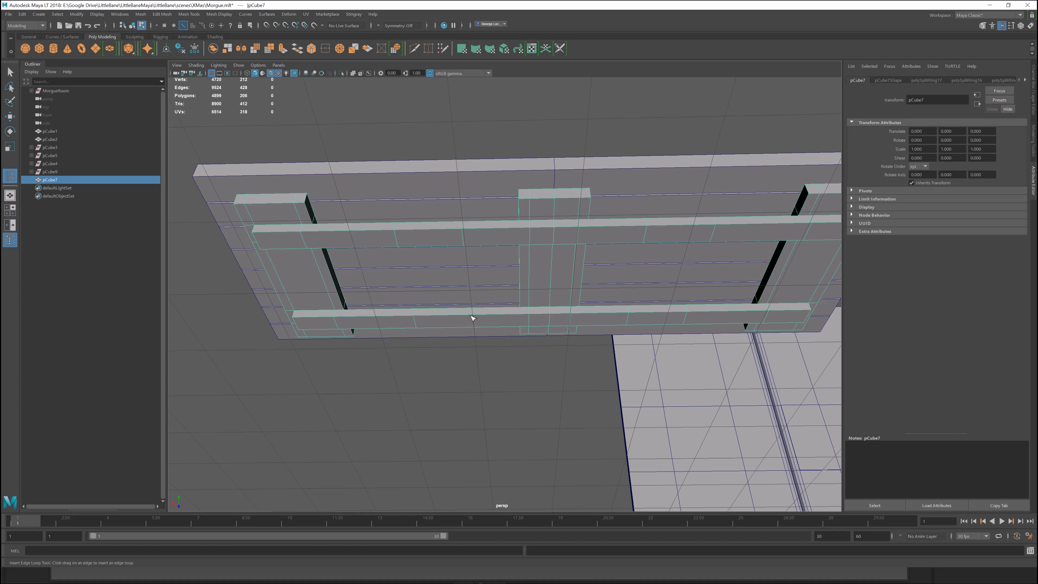
{"action": "key", "text": "q"}
Duplicate the four underside faces between the paired edge loops on the two long bars as separate geometry.
{"action": "right_click_drag", "start_coordinate": [434, 230], "coordinate": [438, 257]}
{"action": "left_click_drag", "start_coordinate": [439, 256], "coordinate": [436, 247], "text": "alt"}
{"action": "left_click", "coordinate": [438, 239]}
{"action": "left_click_drag", "start_coordinate": [475, 281], "coordinate": [487, 307], "text": "alt"}
{"action": "left_click", "coordinate": [488, 306], "text": "shift"}
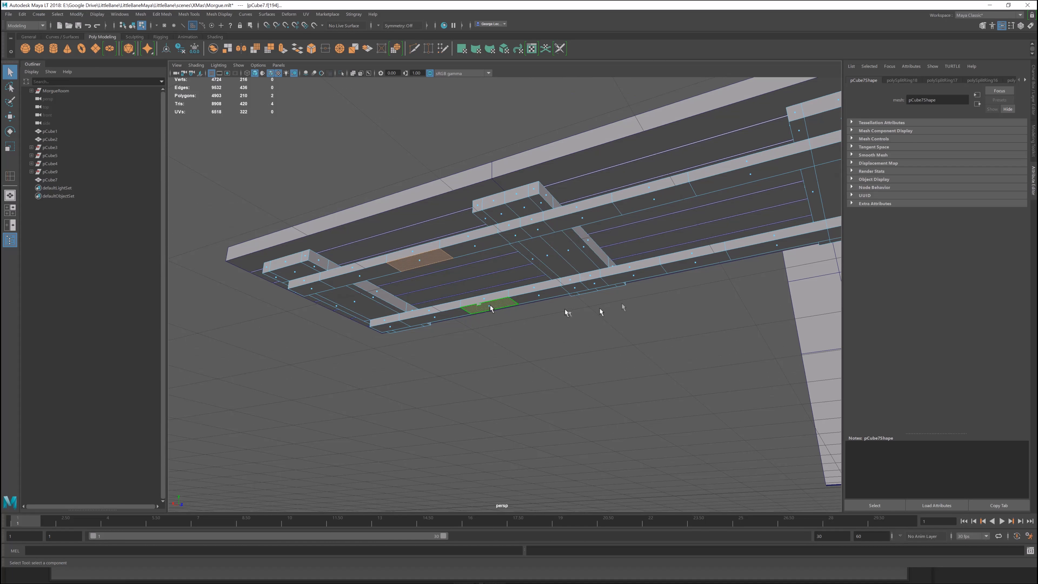
{"action": "left_click", "coordinate": [693, 266], "text": "shift"}
{"action": "left_click", "coordinate": [656, 198], "text": "shift"}
{"action": "left_click_drag", "start_coordinate": [647, 222], "coordinate": [603, 273], "text": "alt"}
{"action": "right_click_drag", "start_coordinate": [606, 238], "coordinate": [605, 373], "text": "shift"}
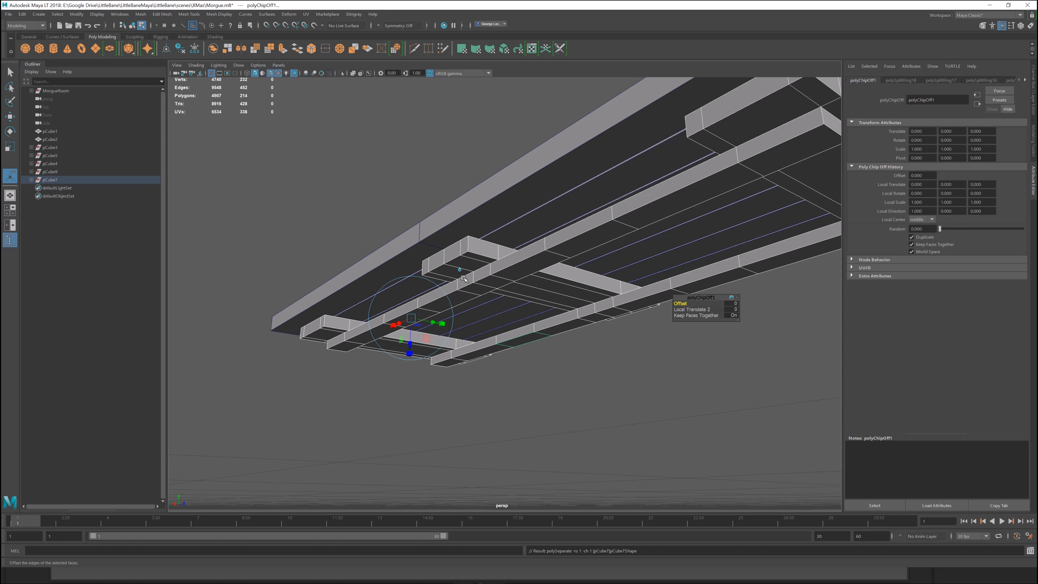
{"action": "left_click_drag", "start_coordinate": [421, 333], "coordinate": [345, 207], "text": "alt"}
{"action": "key", "text": "q"}
Hide the plank tabletop and the support frame so that only the duplicated faces remain in that area.
{"action": "key", "text": "F8"}
{"action": "left_click", "coordinate": [405, 254]}
{"action": "left_click", "coordinate": [409, 274]}
{"action": "left_click", "coordinate": [411, 220]}
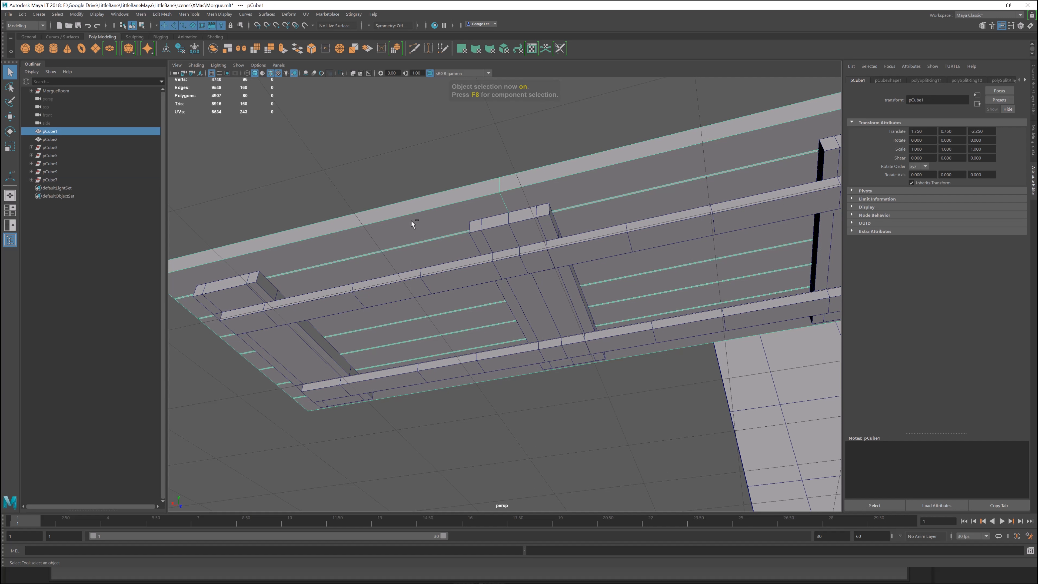
{"action": "key", "text": "ctrl+h"}
{"action": "left_click", "coordinate": [452, 282]}
{"action": "key", "text": "ctrl+h"}
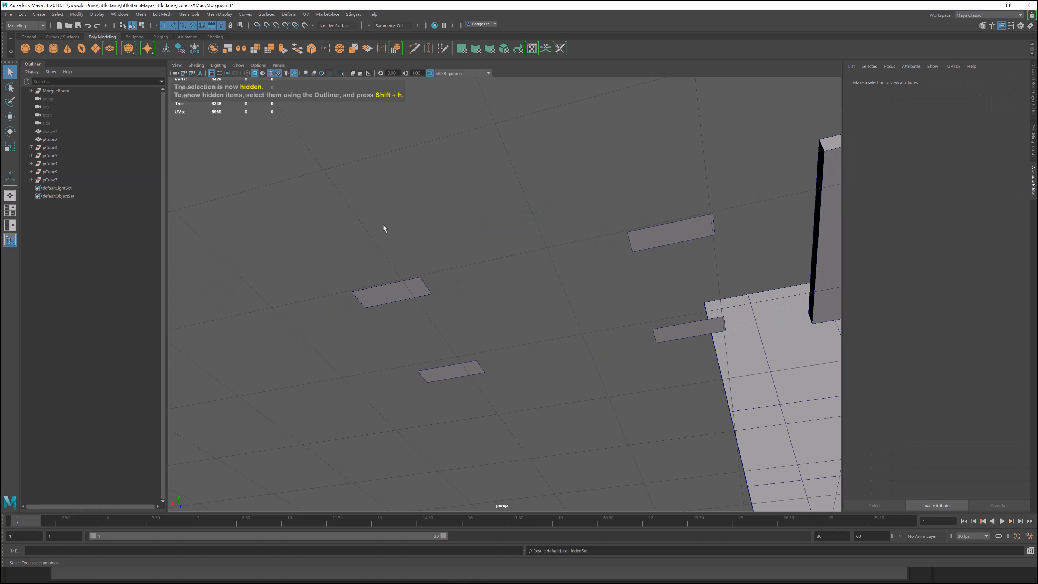
Select the four duplicated faces, save the scene and combine the selection into one mesh.
{"action": "left_click_drag", "start_coordinate": [390, 168], "coordinate": [626, 389]}
{"action": "left_click_drag", "start_coordinate": [382, 206], "coordinate": [637, 382]}
{"action": "key", "text": "ctrl+s"}
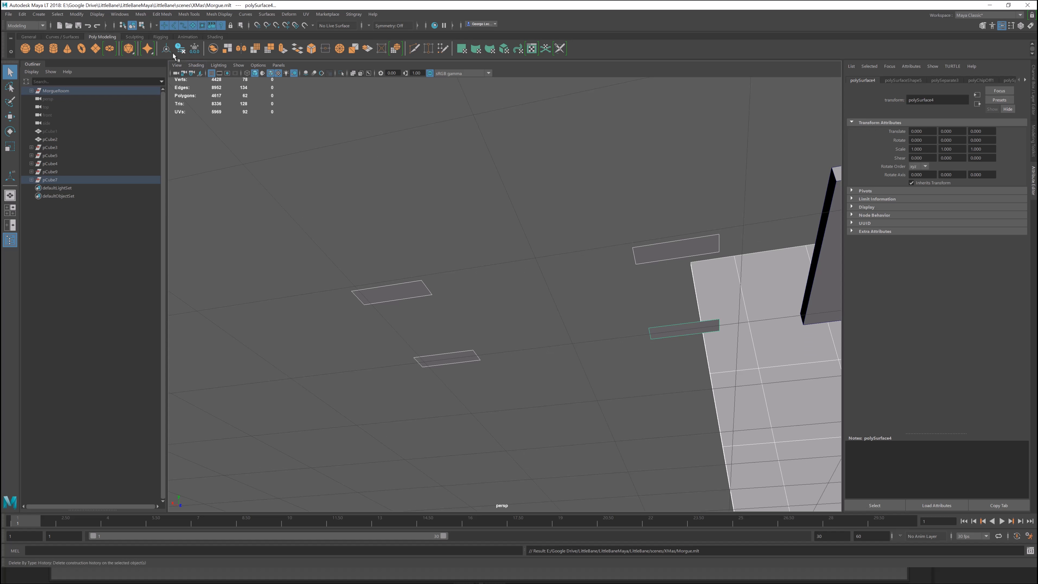
{"action": "left_click", "coordinate": [213, 49]}
Show all hidden objects, then hide the room surface that obstructs the view of the table's underside.
{"action": "left_click", "coordinate": [97, 14]}
{"action": "mouse_move", "coordinate": [114, 64]}
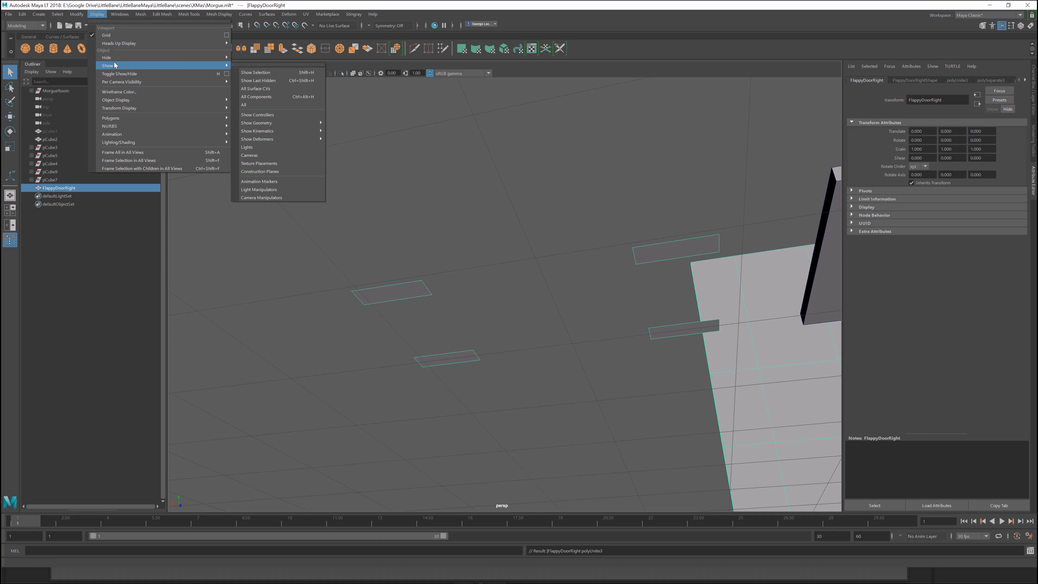
{"action": "left_click", "coordinate": [272, 105]}
{"action": "scroll", "coordinate": [468, 311], "scroll_direction": "down", "scroll_amount": 3}
{"action": "left_click", "coordinate": [291, 270]}
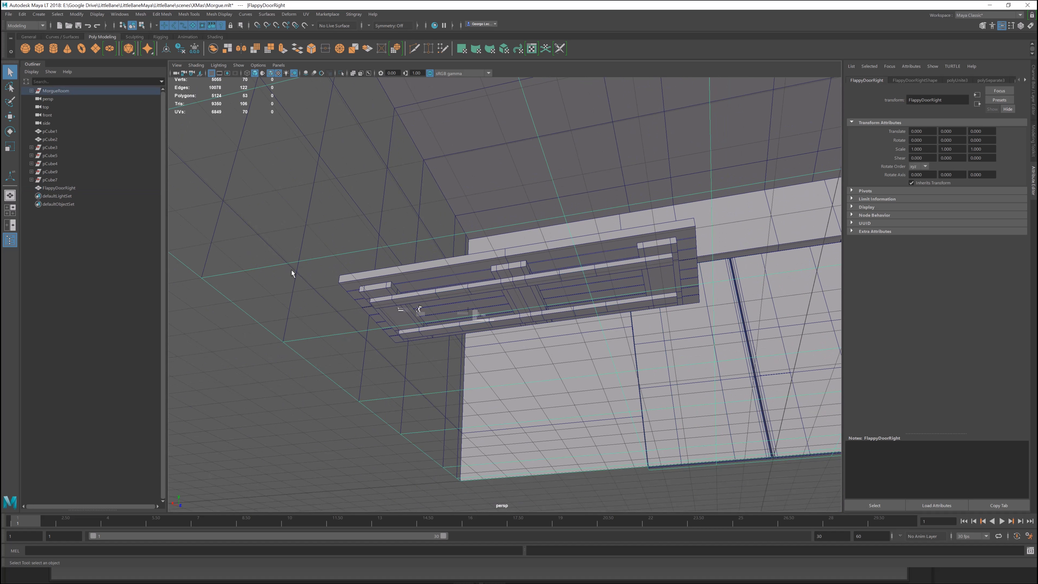
{"action": "key", "text": "ctrl+h"}
Select only the combined mesh of duplicated faces and extrude its four patches about 0.027 down from the long bars.
{"action": "scroll", "coordinate": [463, 286], "scroll_direction": "up", "scroll_amount": 4}
{"action": "left_click_drag", "start_coordinate": [457, 296], "coordinate": [546, 181], "text": "alt"}
{"action": "left_click", "coordinate": [475, 296]}
{"action": "left_click", "coordinate": [427, 222]}
{"action": "left_click", "coordinate": [436, 231]}
{"action": "left_click", "coordinate": [473, 181]}
{"action": "left_click_drag", "start_coordinate": [473, 182], "coordinate": [443, 194], "text": "alt"}
{"action": "left_click", "coordinate": [447, 241]}
{"action": "left_click_drag", "start_coordinate": [447, 240], "coordinate": [446, 245]}
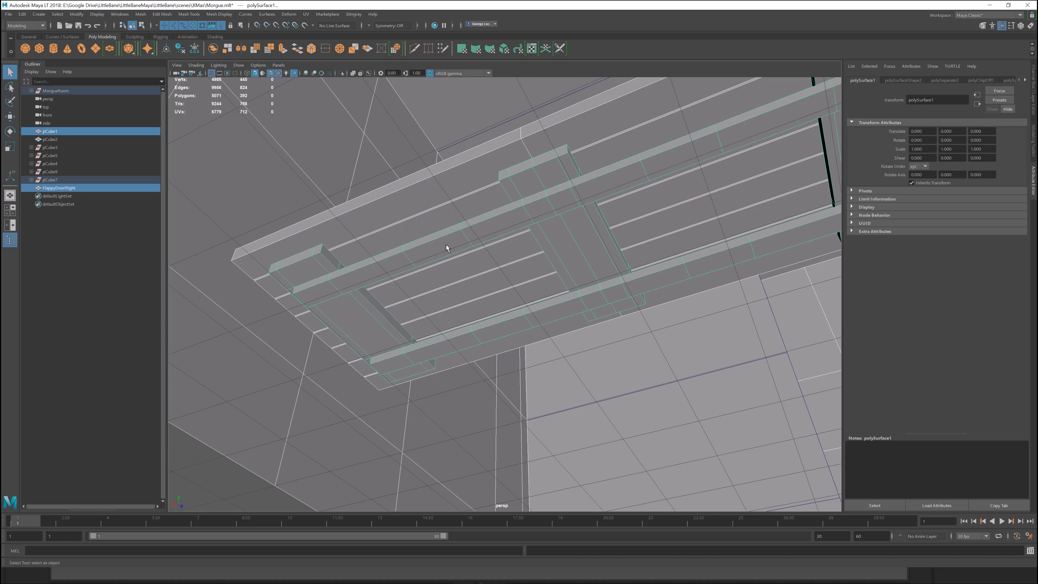
{"action": "left_click", "coordinate": [473, 236]}
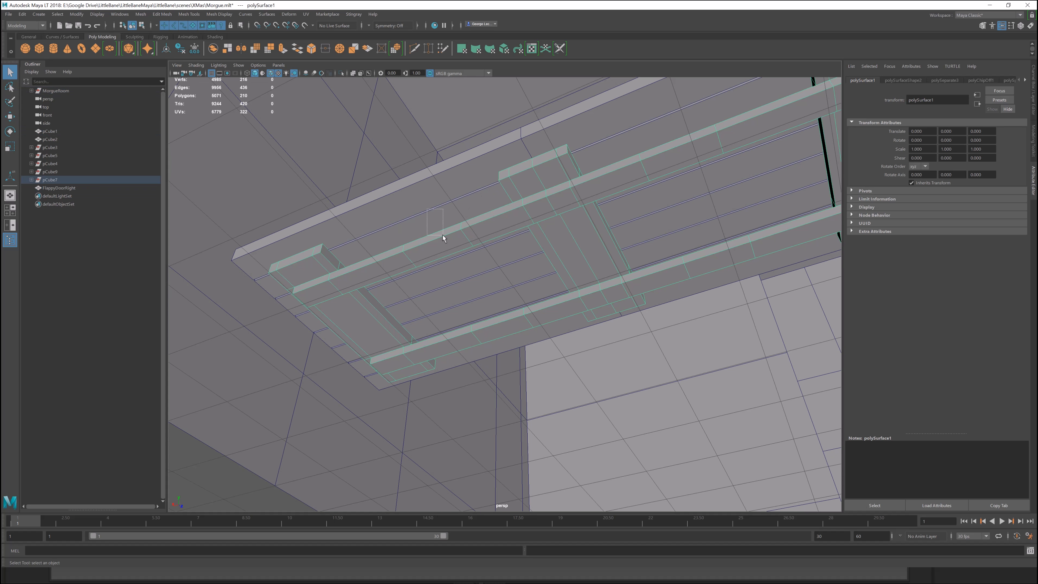
{"action": "left_click_drag", "start_coordinate": [442, 234], "coordinate": [443, 235]}
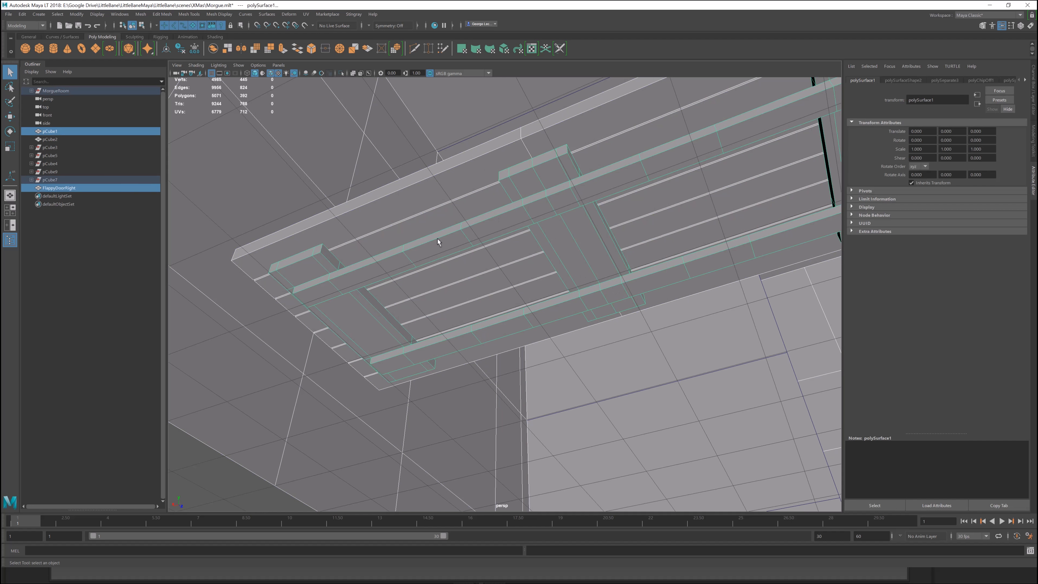
{"action": "left_click", "coordinate": [563, 239]}
{"action": "left_click_drag", "start_coordinate": [503, 254], "coordinate": [543, 235], "text": "alt"}
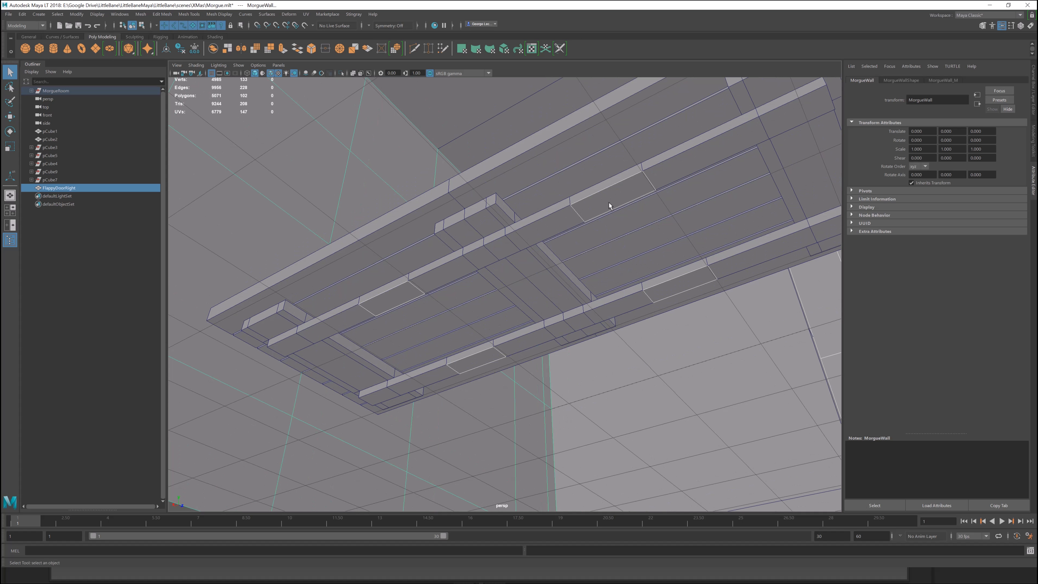
{"action": "left_click", "coordinate": [321, 155], "text": "ctrl"}
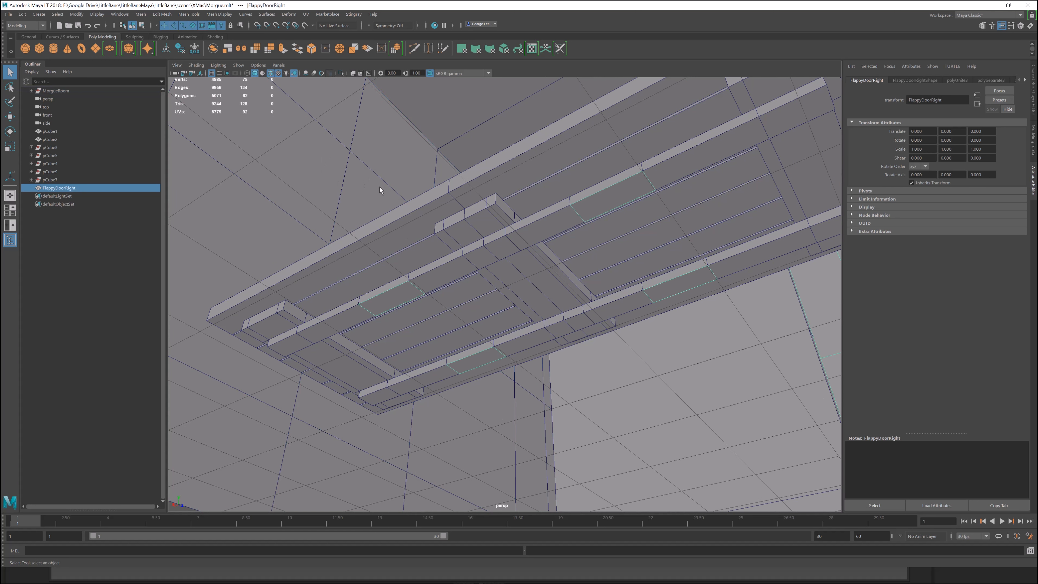
{"action": "key", "text": "F8"}
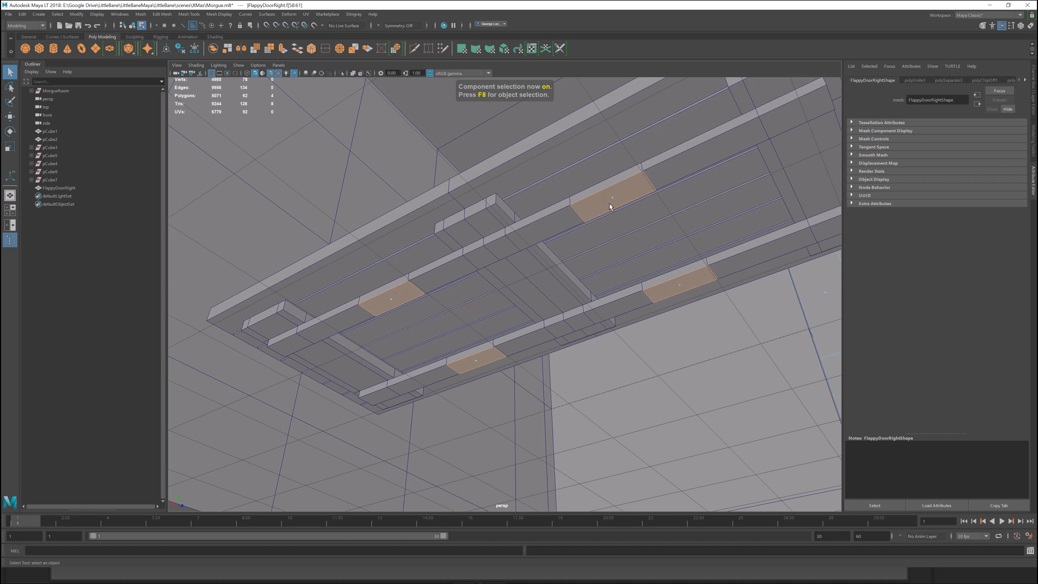
{"action": "right_click_drag", "start_coordinate": [610, 202], "coordinate": [607, 234], "text": "shift"}
{"action": "left_click_drag", "start_coordinate": [606, 234], "coordinate": [604, 237], "text": "alt"}
{"action": "left_click_drag", "start_coordinate": [391, 328], "coordinate": [382, 325]}
{"action": "key", "text": "q"}
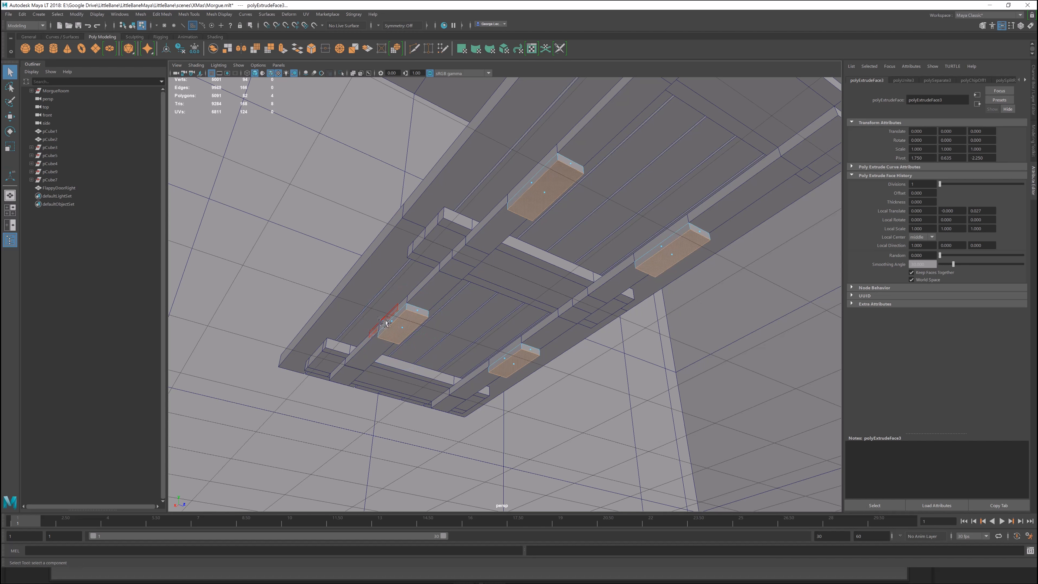
Extrude both long side faces of all four blocks outward beyond the edges of the support bars.
{"action": "left_click", "coordinate": [386, 324]}
{"action": "left_click_drag", "start_coordinate": [538, 184], "coordinate": [449, 199], "text": "alt"}
{"action": "left_click", "coordinate": [335, 290], "text": "shift"}
{"action": "left_click", "coordinate": [399, 208], "text": "shift"}
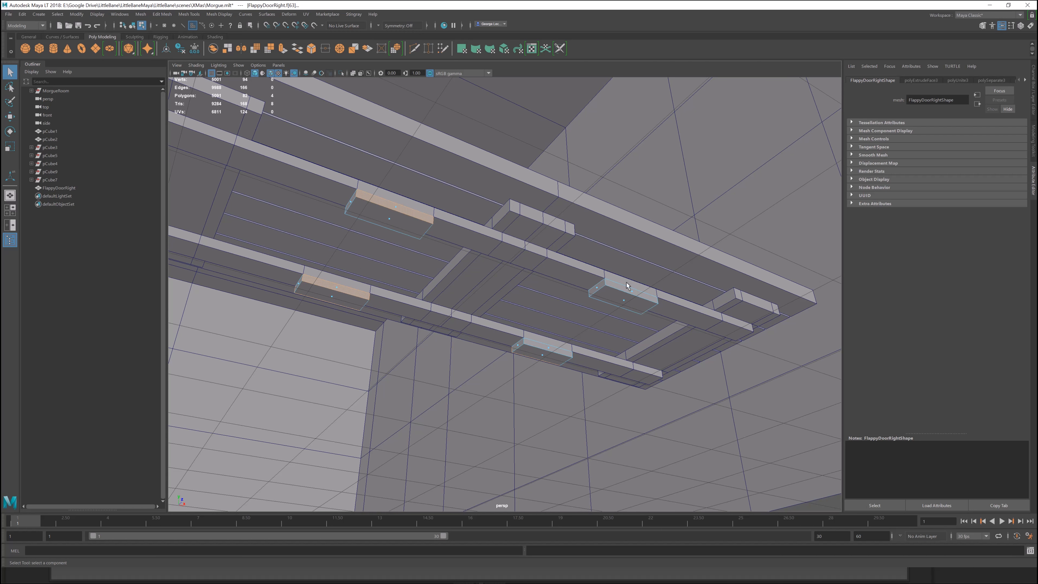
{"action": "left_click", "coordinate": [623, 290], "text": "shift"}
{"action": "left_click_drag", "start_coordinate": [547, 315], "coordinate": [525, 316], "text": "alt"}
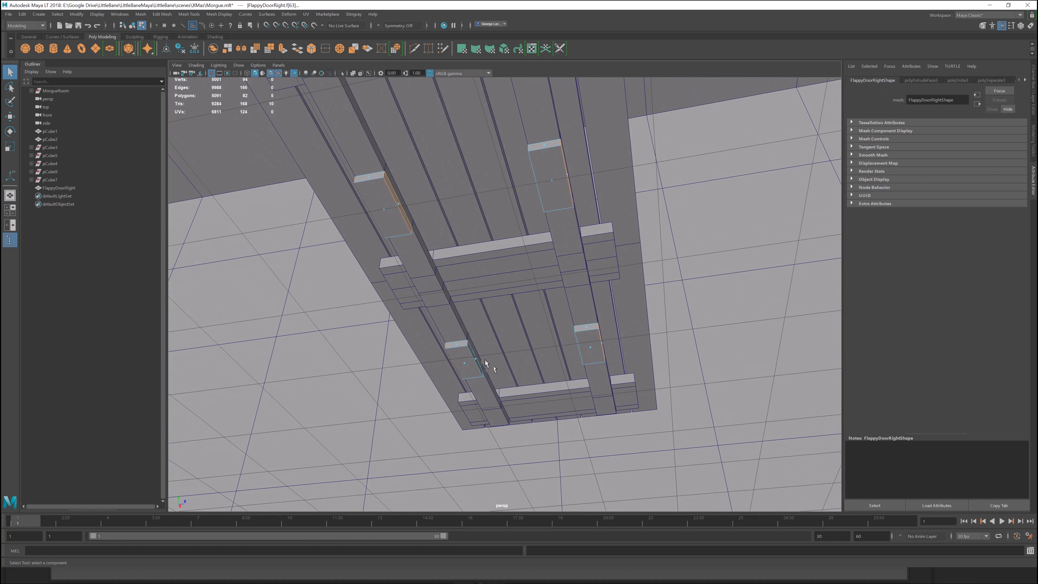
{"action": "left_click_drag", "start_coordinate": [487, 355], "coordinate": [581, 332], "text": "alt"}
{"action": "left_click", "coordinate": [656, 325], "text": "shift"}
{"action": "left_click", "coordinate": [429, 337], "text": "shift"}
{"action": "left_click_drag", "start_coordinate": [610, 357], "coordinate": [585, 323], "text": "alt"}
{"action": "right_click_drag", "start_coordinate": [572, 242], "coordinate": [575, 263], "text": "shift"}
{"action": "left_click_drag", "start_coordinate": [576, 260], "coordinate": [571, 217], "text": "alt"}
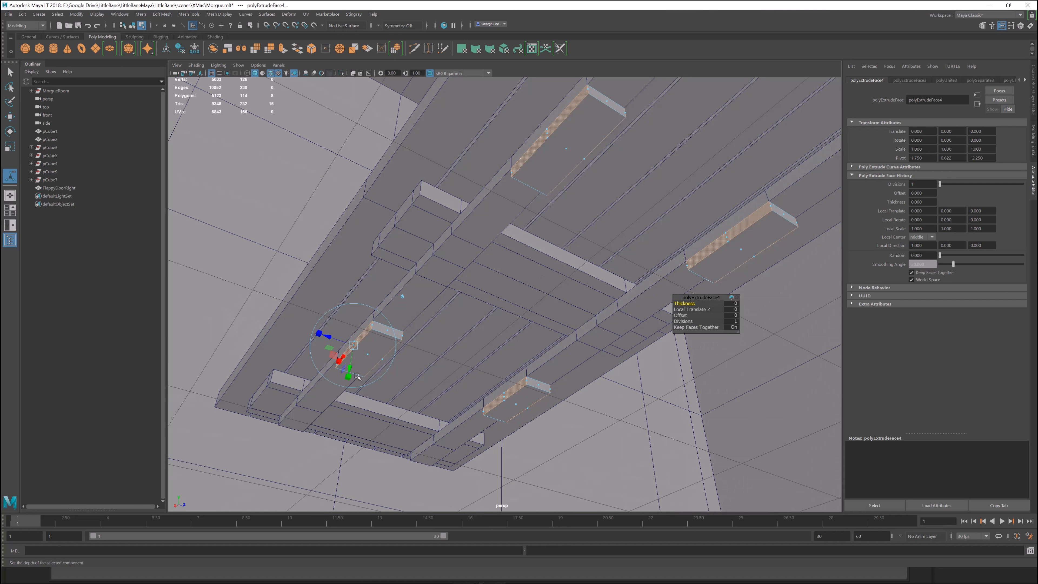
{"action": "left_click_drag", "start_coordinate": [332, 353], "coordinate": [347, 317]}
{"action": "key", "text": "q"}
Use X-Ray shading to select the upper faces of the side extensions on the four blocks, then restore opaque shading.
{"action": "left_click_drag", "start_coordinate": [634, 287], "coordinate": [511, 339], "text": "alt"}
{"action": "left_click_drag", "start_coordinate": [595, 356], "coordinate": [585, 306], "text": "alt"}
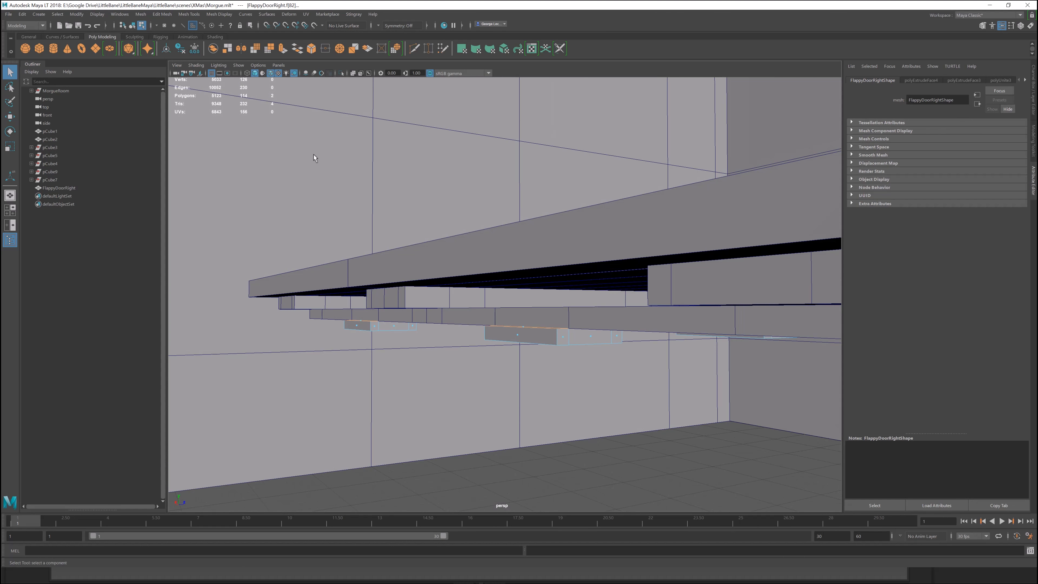
{"action": "left_click", "coordinate": [196, 65]}
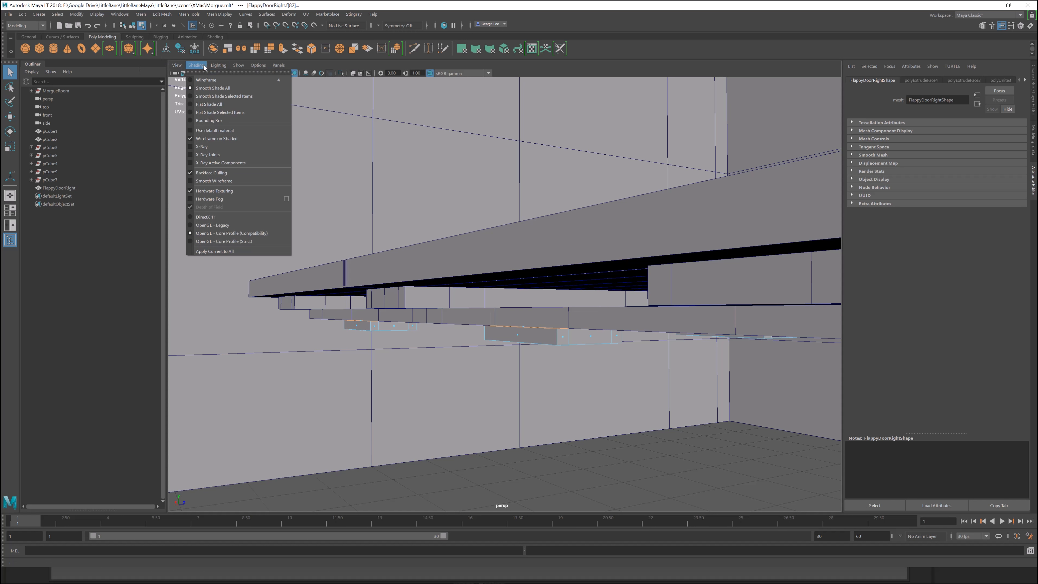
{"action": "left_click", "coordinate": [212, 151]}
{"action": "mouse_move", "coordinate": [491, 286]}
{"action": "left_mouse_down", "text": "alt"}
{"action": "mouse_move", "coordinate": [511, 255]}
{"action": "mouse_move", "coordinate": [482, 281]}
{"action": "left_mouse_up", "text": "alt"}
{"action": "left_click", "coordinate": [493, 202], "text": "shift"}
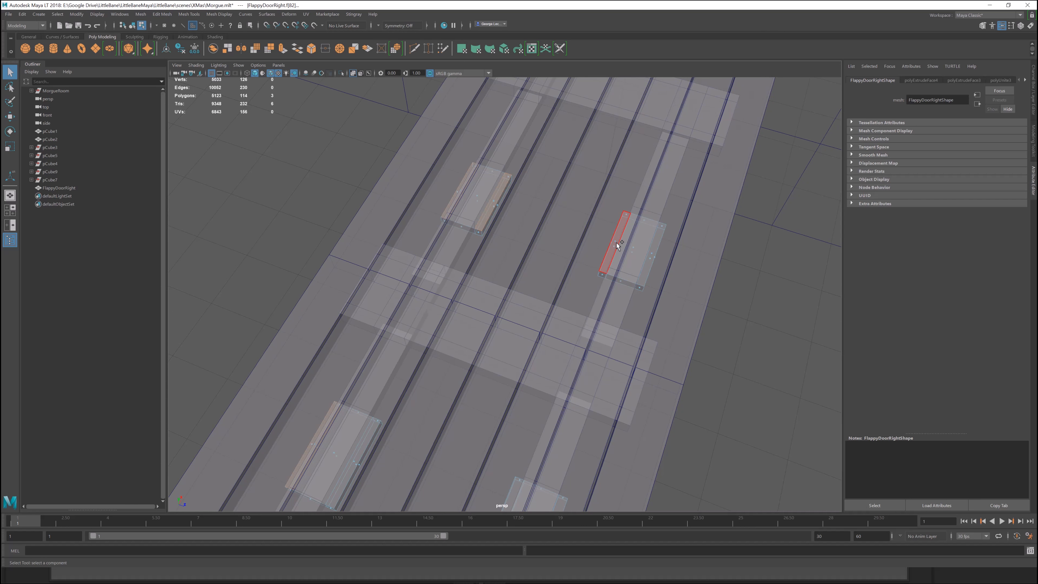
{"action": "left_click", "coordinate": [654, 255], "text": "shift"}
{"action": "left_click", "coordinate": [355, 464], "text": "shift"}
{"action": "left_click", "coordinate": [514, 493], "text": "shift"}
{"action": "left_click", "coordinate": [559, 504], "text": "shift"}
{"action": "left_click", "coordinate": [353, 73]}
{"action": "left_click_drag", "start_coordinate": [449, 367], "coordinate": [414, 246], "text": "alt"}
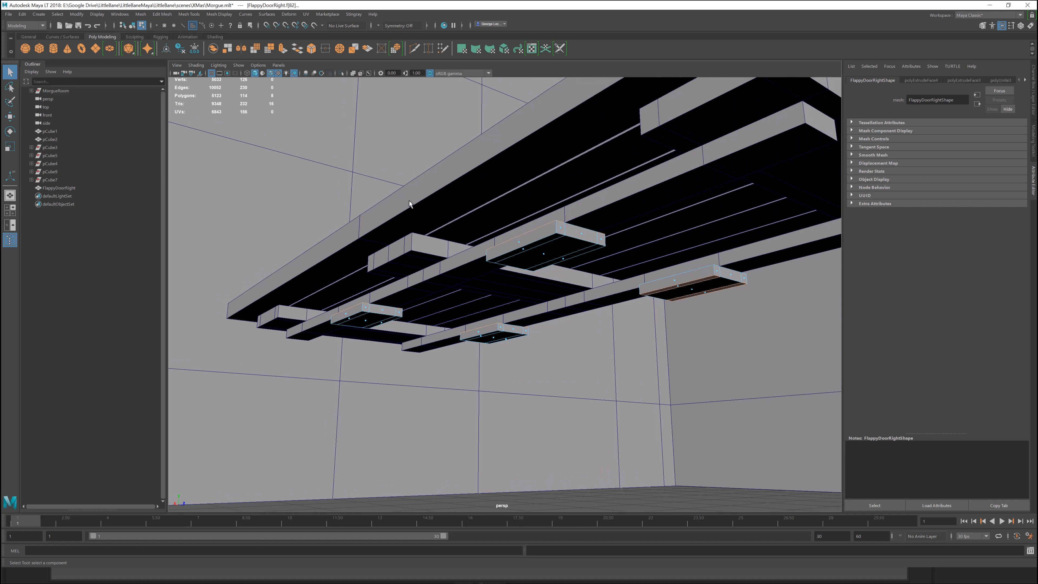
Correct the face selection and extrude the upper faces of the blocks' side extensions.
{"action": "right_click", "coordinate": [365, 133], "text": "shift"}
{"action": "key", "text": "f"}
{"action": "left_click", "coordinate": [667, 315], "text": "ctrl"}
{"action": "left_click", "coordinate": [675, 330], "text": "ctrl"}
{"action": "left_click_drag", "start_coordinate": [693, 350], "coordinate": [655, 364], "text": "alt"}
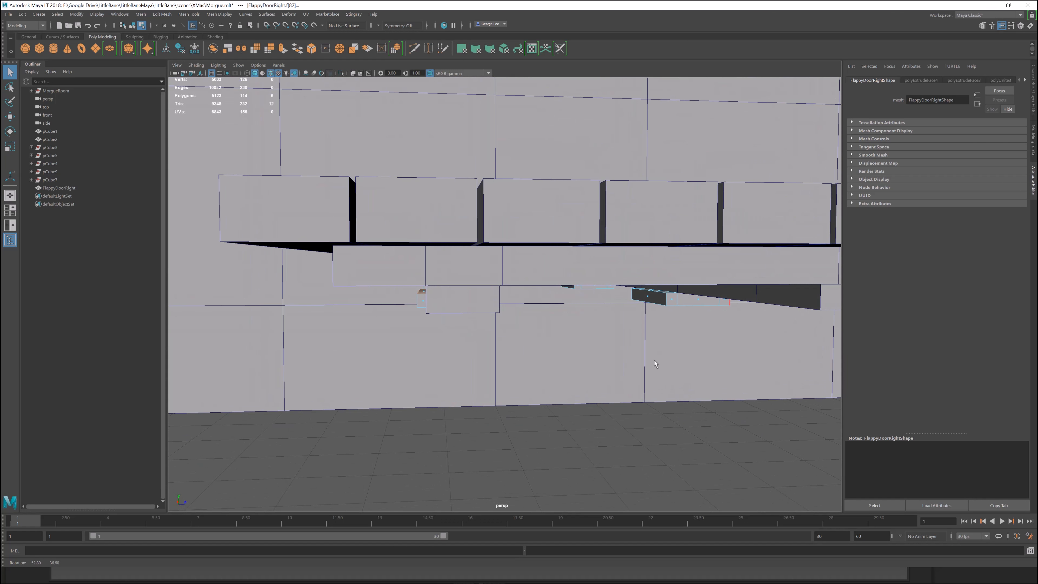
{"action": "left_click", "coordinate": [653, 295], "text": "shift"}
{"action": "mouse_move", "coordinate": [652, 295]}
{"action": "left_mouse_down", "text": "alt"}
{"action": "mouse_move", "coordinate": [660, 306]}
{"action": "mouse_move", "coordinate": [645, 298]}
{"action": "mouse_move", "coordinate": [645, 307]}
{"action": "left_mouse_up", "text": "alt"}
{"action": "key", "text": "ctrl+e"}
{"action": "key", "text": "F8"}
Insert two evenly spaced edge loops across each of the four bracket blocks beneath the support bars.
{"action": "left_click_drag", "start_coordinate": [645, 308], "coordinate": [480, 302], "text": "alt"}
{"action": "key", "text": "F8"}
{"action": "right_click_drag", "start_coordinate": [598, 238], "coordinate": [576, 253], "text": "shift"}
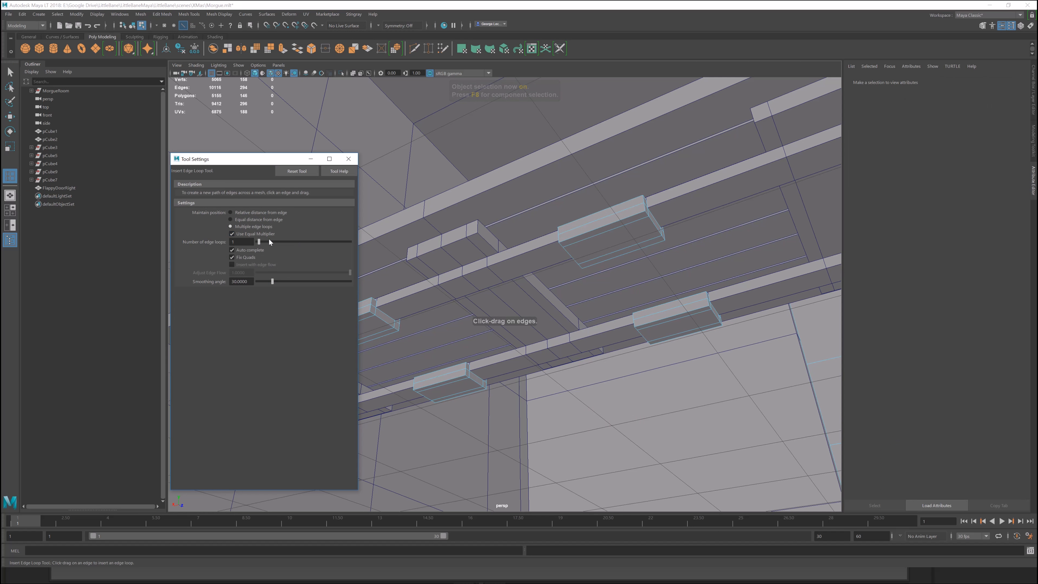
{"action": "left_click_drag", "start_coordinate": [259, 242], "coordinate": [260, 244]}
{"action": "left_click", "coordinate": [348, 158]}
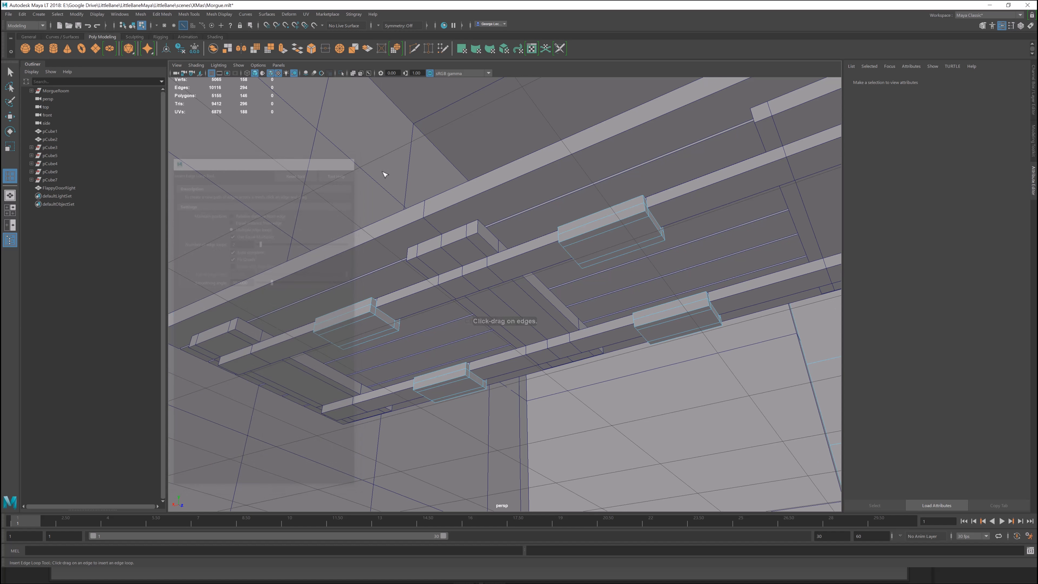
{"action": "left_click_drag", "start_coordinate": [639, 234], "coordinate": [653, 233], "text": "alt"}
{"action": "left_click", "coordinate": [616, 233]}
{"action": "left_click", "coordinate": [658, 335]}
{"action": "left_click", "coordinate": [417, 379]}
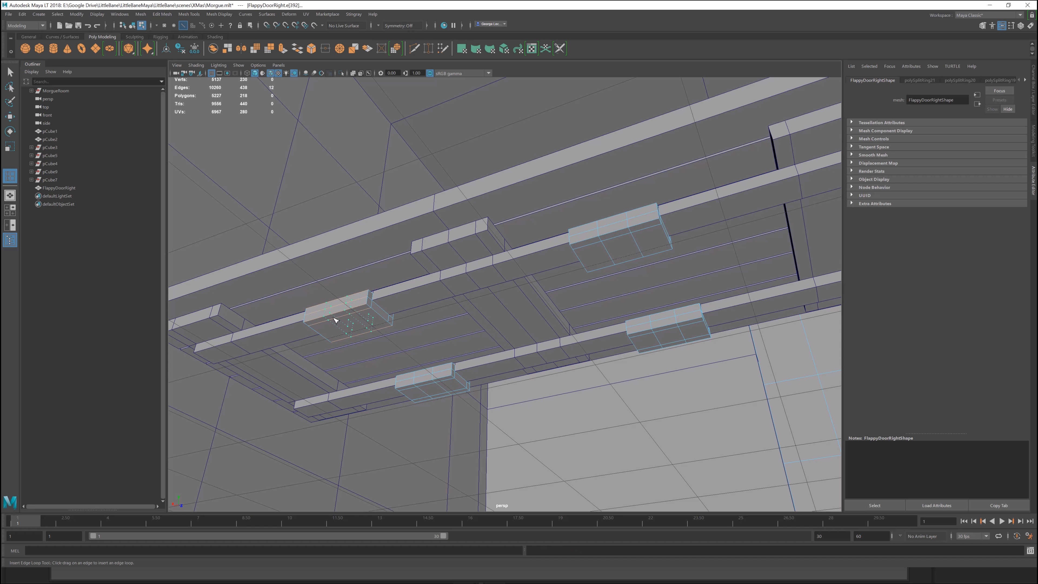
{"action": "left_click", "coordinate": [336, 320]}
{"action": "key", "text": "q"}
Extrude the middle underside faces of the four bracket blocks downward to form table legs.
{"action": "left_click_drag", "start_coordinate": [339, 311], "coordinate": [551, 290], "text": "alt"}
{"action": "key", "text": "ctrl+e"}
{"action": "key", "text": "F8"}
{"action": "key", "text": "w"}
{"action": "left_click", "coordinate": [551, 289], "text": "shift"}
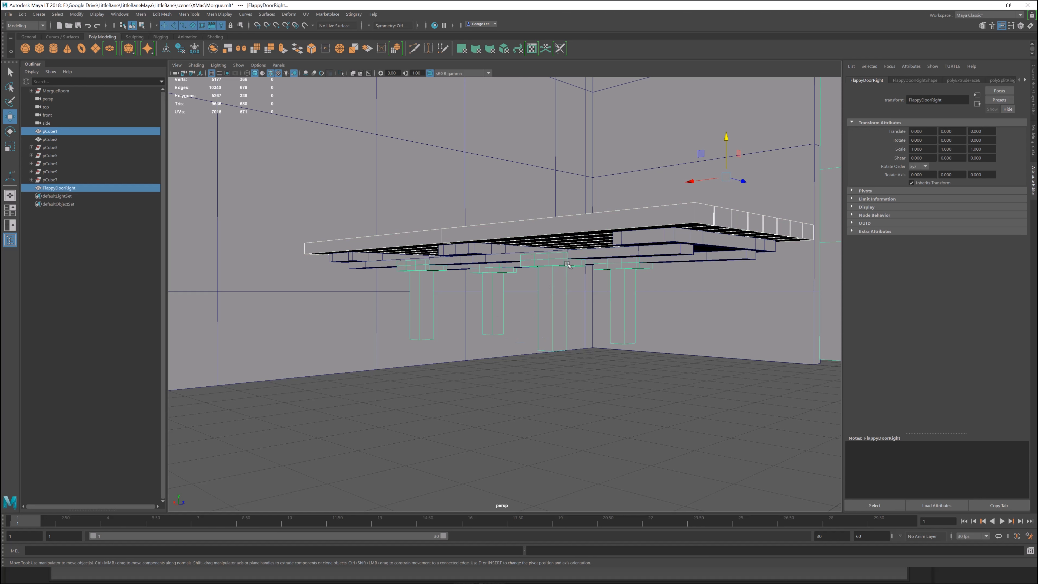
{"action": "left_click", "coordinate": [469, 249], "text": "shift"}
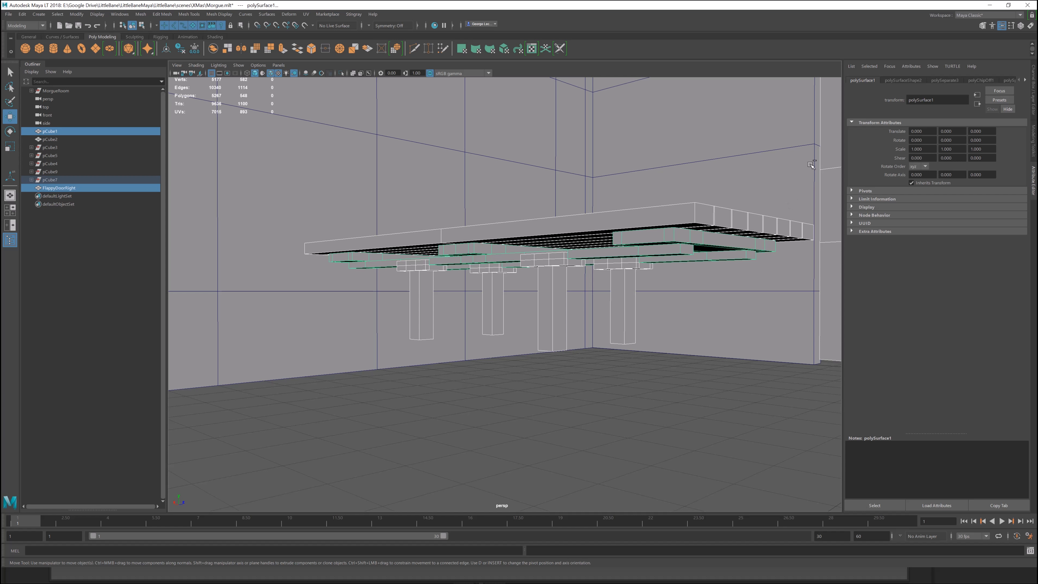
{"action": "left_click", "coordinate": [830, 168], "text": "ctrl"}
Select only the FlappyDoorRight mesh and separate the table legs and their blocks from it.
{"action": "left_click", "coordinate": [626, 281]}
{"action": "middle_click_drag", "start_coordinate": [627, 281], "coordinate": [434, 290], "text": "alt"}
{"action": "left_click_drag", "start_coordinate": [433, 290], "coordinate": [464, 290], "text": "alt"}
{"action": "middle_click_drag", "start_coordinate": [463, 290], "coordinate": [551, 287], "text": "alt"}
{"action": "left_click_drag", "start_coordinate": [552, 287], "coordinate": [534, 296], "text": "alt"}
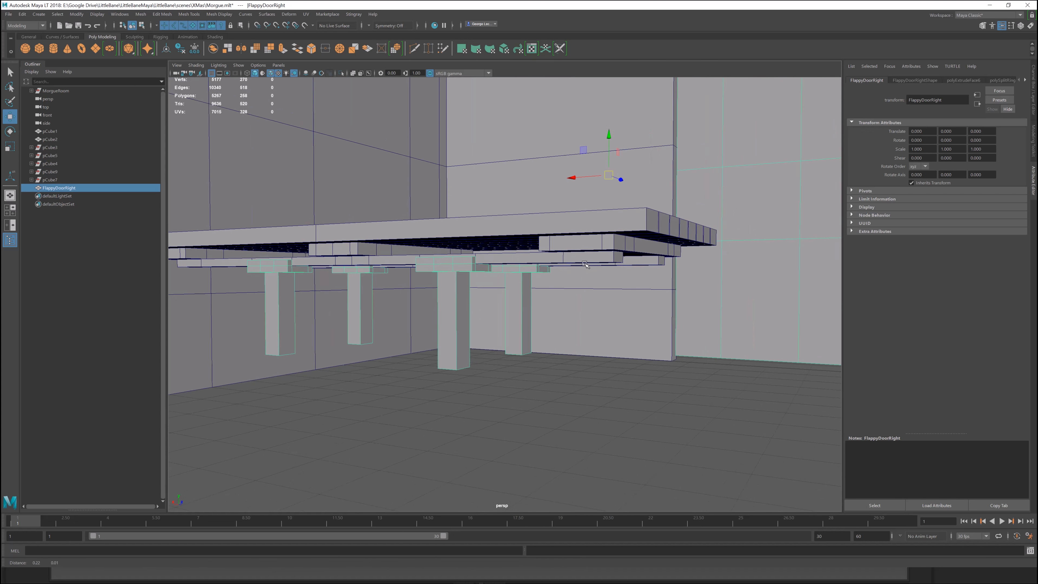
{"action": "middle_click_drag", "start_coordinate": [533, 295], "coordinate": [526, 293], "text": "alt"}
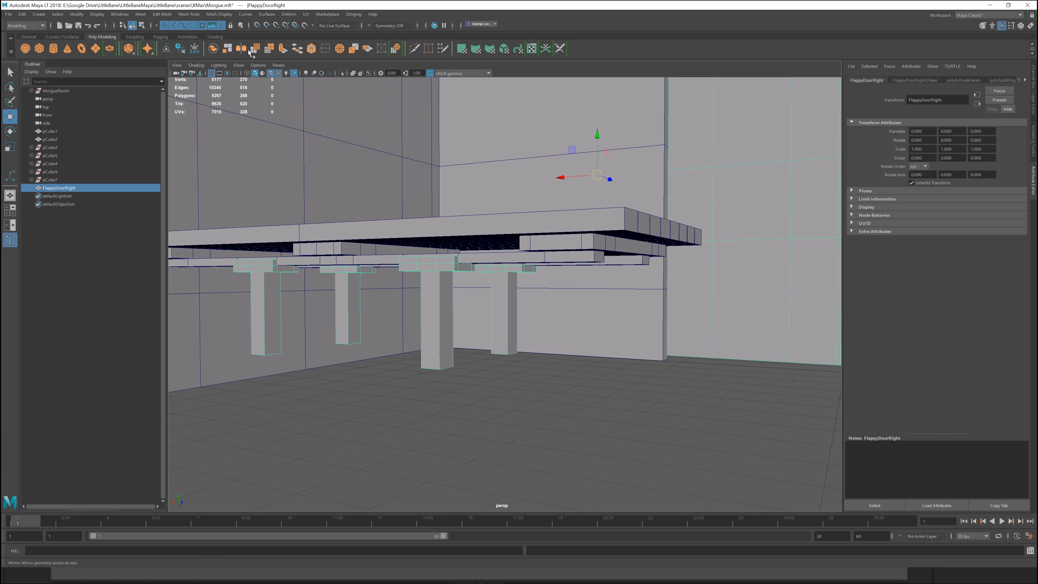
{"action": "left_click", "coordinate": [227, 49]}
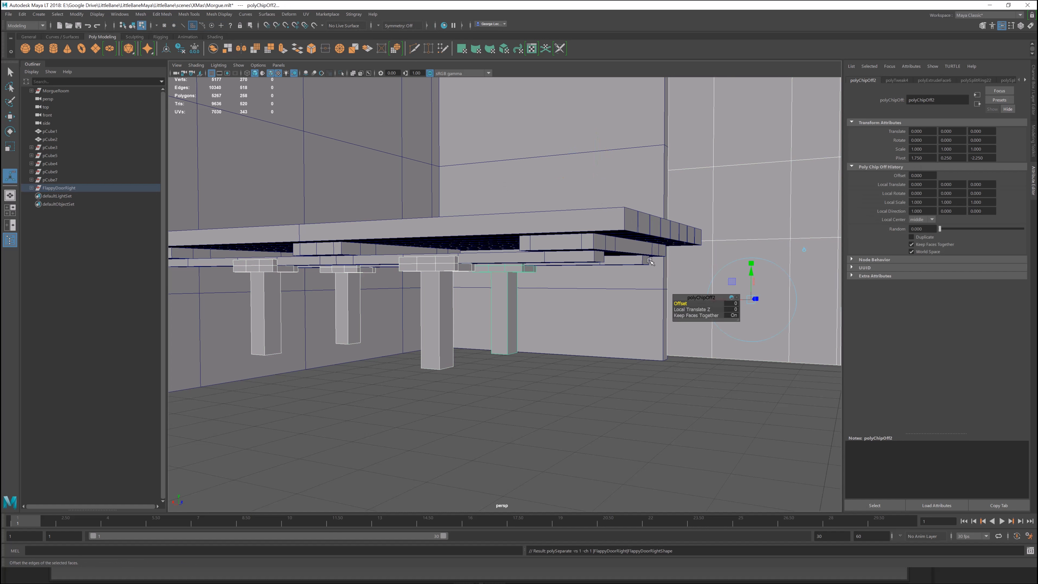
Select one of the separated leg pieces in object mode and switch it to vertex selection.
{"action": "middle_click_drag", "start_coordinate": [634, 229], "coordinate": [571, 231], "text": "alt"}
{"action": "key", "text": "q"}
{"action": "key", "text": "F8"}
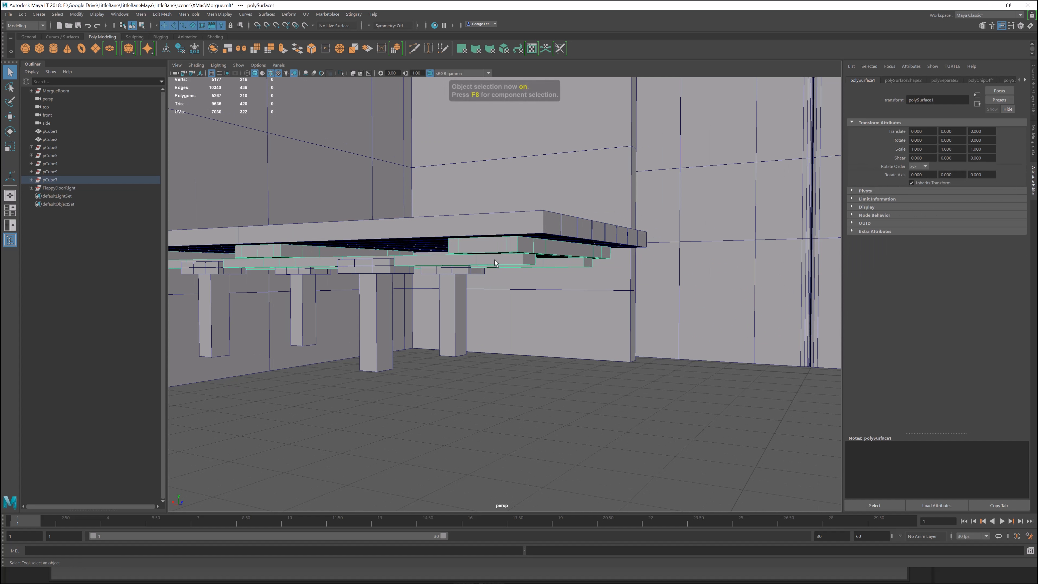
{"action": "left_click", "coordinate": [443, 281]}
{"action": "key", "text": "F9"}
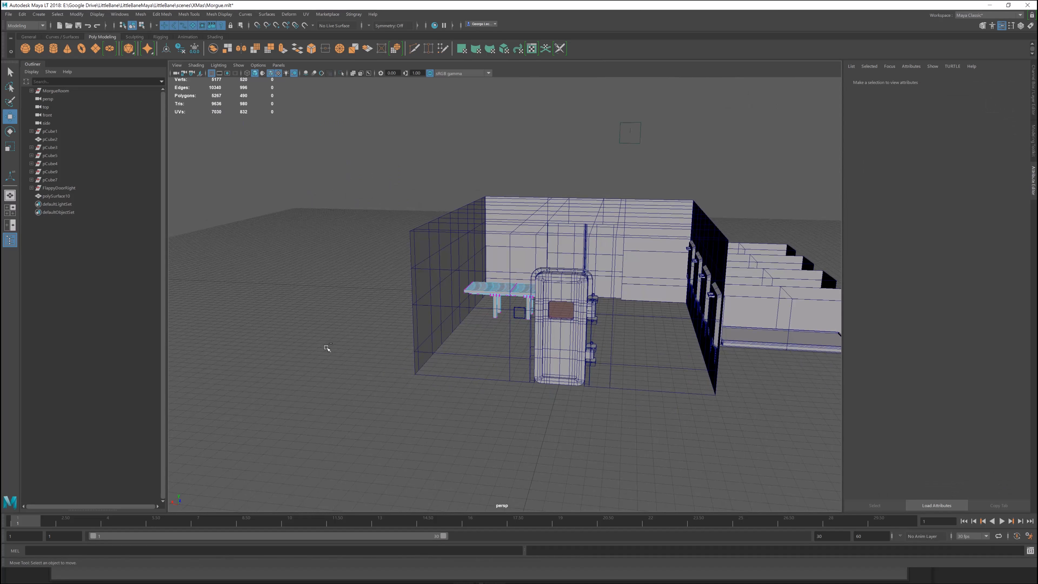
Select the combined table mesh in object mode, ready for subdividing its legs.
{"action": "scroll", "coordinate": [538, 371], "scroll_direction": "up", "scroll_amount": 10}
{"action": "middle_click_drag", "start_coordinate": [537, 371], "coordinate": [631, 370], "text": "alt"}
{"action": "left_click_drag", "start_coordinate": [633, 372], "coordinate": [583, 383], "text": "alt"}
{"action": "scroll", "coordinate": [583, 383], "scroll_direction": "up", "scroll_amount": 4}
{"action": "middle_click_drag", "start_coordinate": [582, 383], "coordinate": [568, 349], "text": "alt"}
{"action": "scroll", "coordinate": [567, 350], "scroll_direction": "down", "scroll_amount": 2}
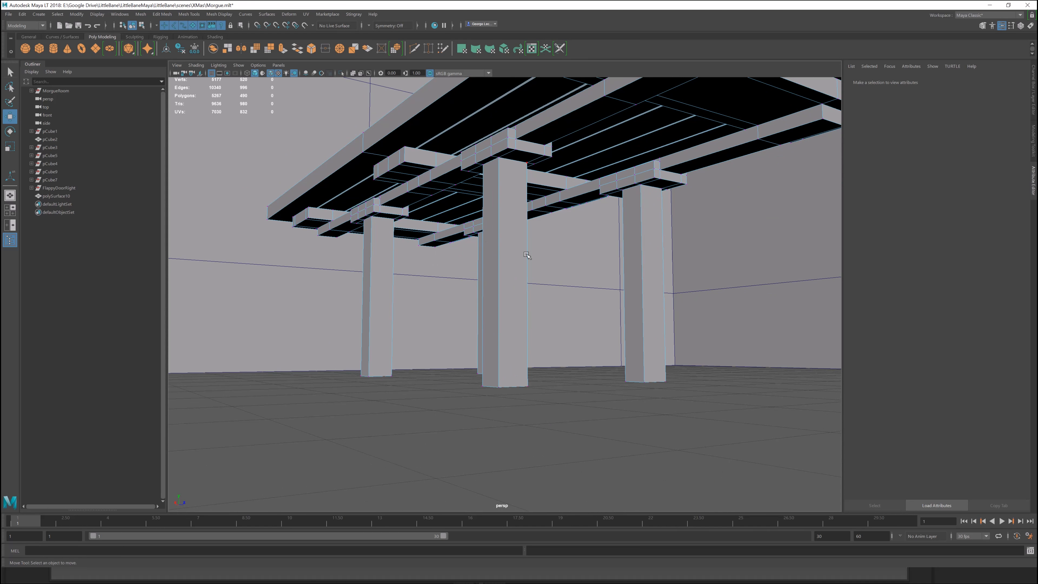
{"action": "scroll", "coordinate": [507, 332], "scroll_direction": "up", "scroll_amount": 3}
{"action": "key", "text": "F8"}
{"action": "key", "text": "F8"}
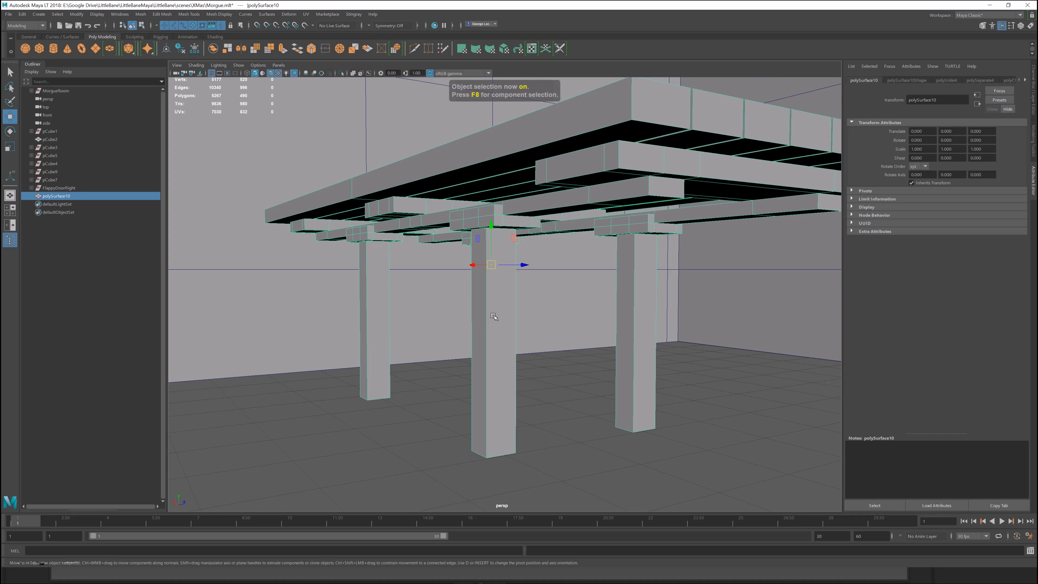
Insert four evenly spaced edge loops along the height of each of the four table legs.
{"action": "right_click_drag", "start_coordinate": [495, 325], "coordinate": [473, 339], "text": "shift"}
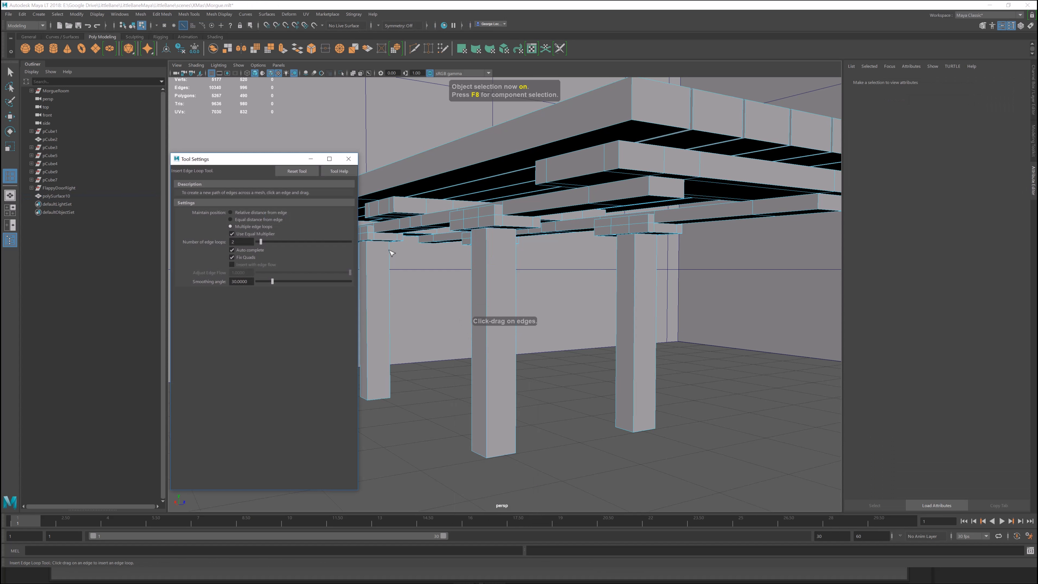
{"action": "double_click", "coordinate": [240, 241]}
{"action": "type", "text": "4"}
{"action": "key", "text": "Return"}
{"action": "left_click", "coordinate": [487, 343]}
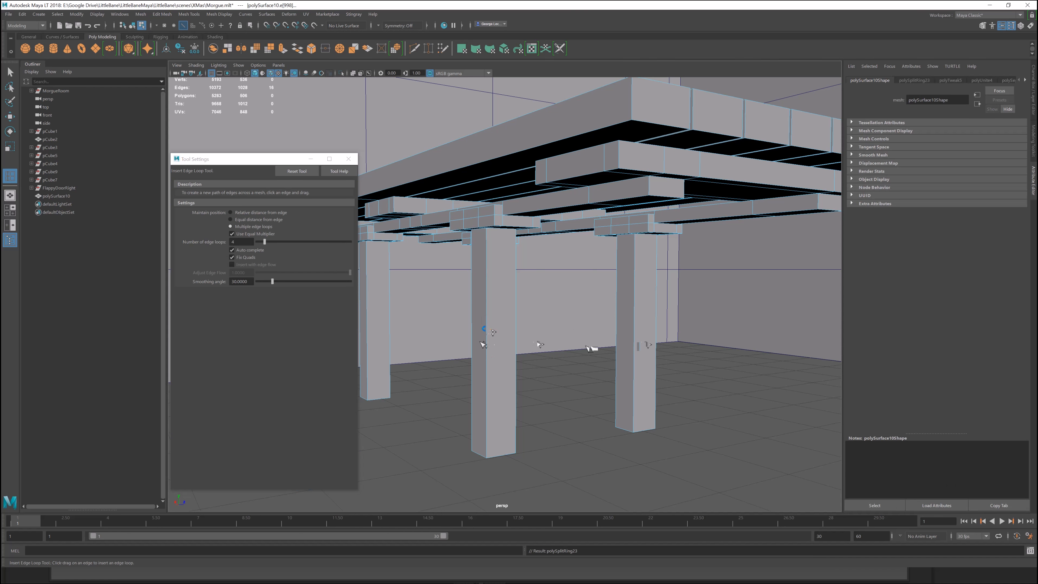
{"action": "left_click_drag", "start_coordinate": [593, 347], "coordinate": [497, 342], "text": "alt"}
{"action": "left_click", "coordinate": [453, 321]}
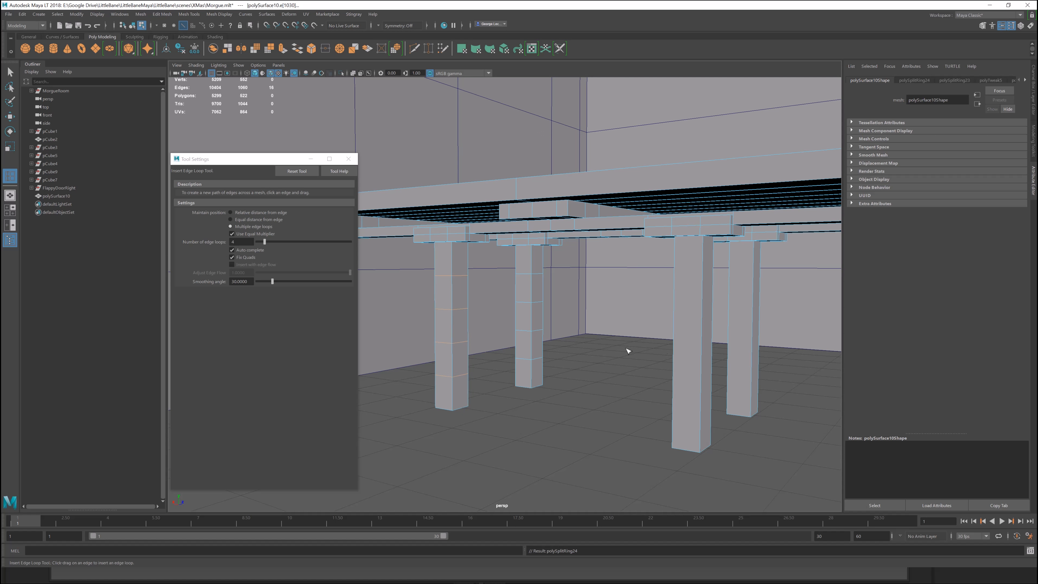
{"action": "left_click", "coordinate": [703, 331]}
{"action": "left_click", "coordinate": [754, 318]}
Insert four edge loops across each of the inner planks on one half of the tabletop.
{"action": "left_click_drag", "start_coordinate": [749, 310], "coordinate": [604, 264], "text": "alt"}
{"action": "left_click_drag", "start_coordinate": [265, 242], "coordinate": [262, 242]}
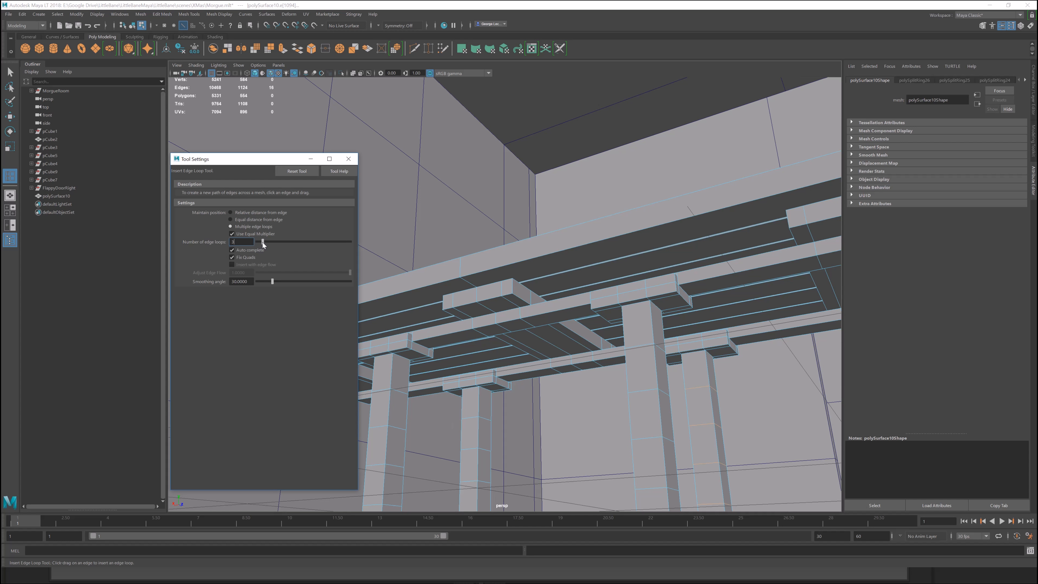
{"action": "left_click", "coordinate": [348, 159]}
{"action": "left_click_drag", "start_coordinate": [377, 172], "coordinate": [526, 320], "text": "alt"}
{"action": "left_click", "coordinate": [510, 328]}
{"action": "left_click", "coordinate": [491, 312]}
{"action": "left_click", "coordinate": [490, 298]}
{"action": "left_click", "coordinate": [490, 285]}
{"action": "left_click", "coordinate": [492, 275]}
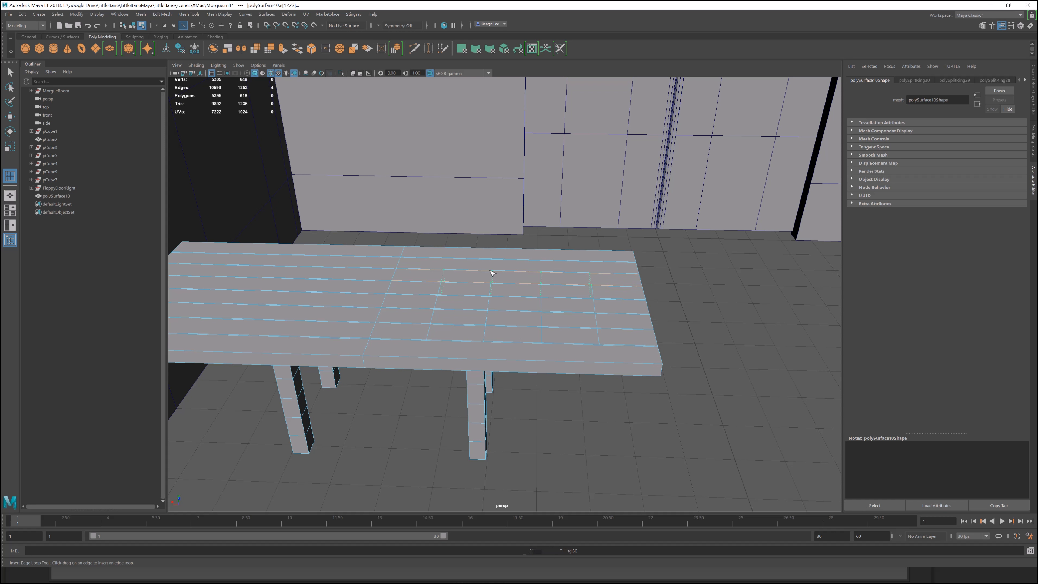
Add the same four edge loops to the remaining outer planks on that half of the tabletop.
{"action": "left_click", "coordinate": [494, 262]}
{"action": "key", "text": "F8"}
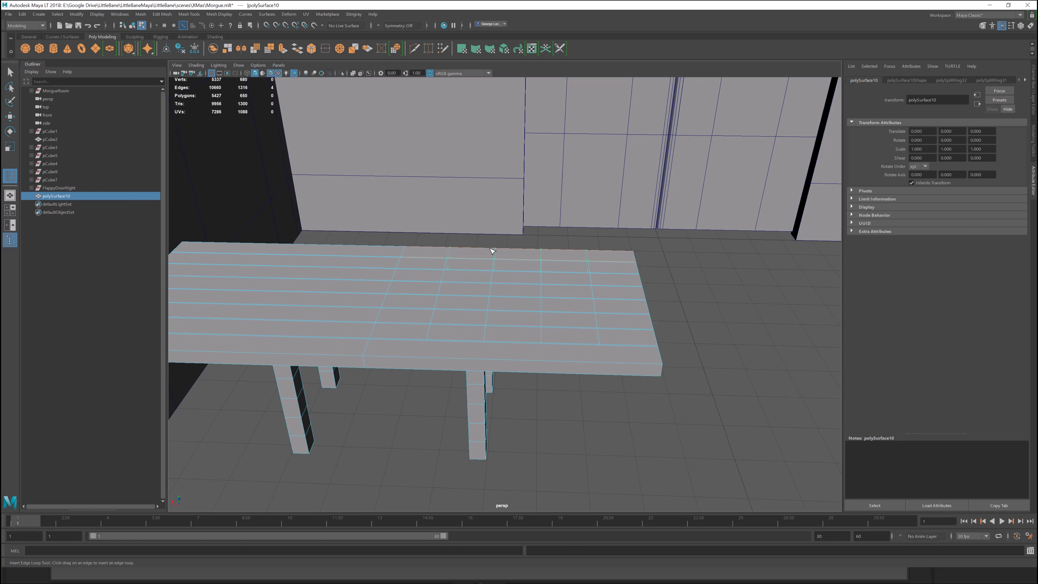
{"action": "left_click", "coordinate": [492, 252]}
{"action": "left_click", "coordinate": [482, 366]}
{"action": "middle_click_drag", "start_coordinate": [423, 359], "coordinate": [466, 357], "text": "alt"}
{"action": "key", "text": "ctrl+z"}
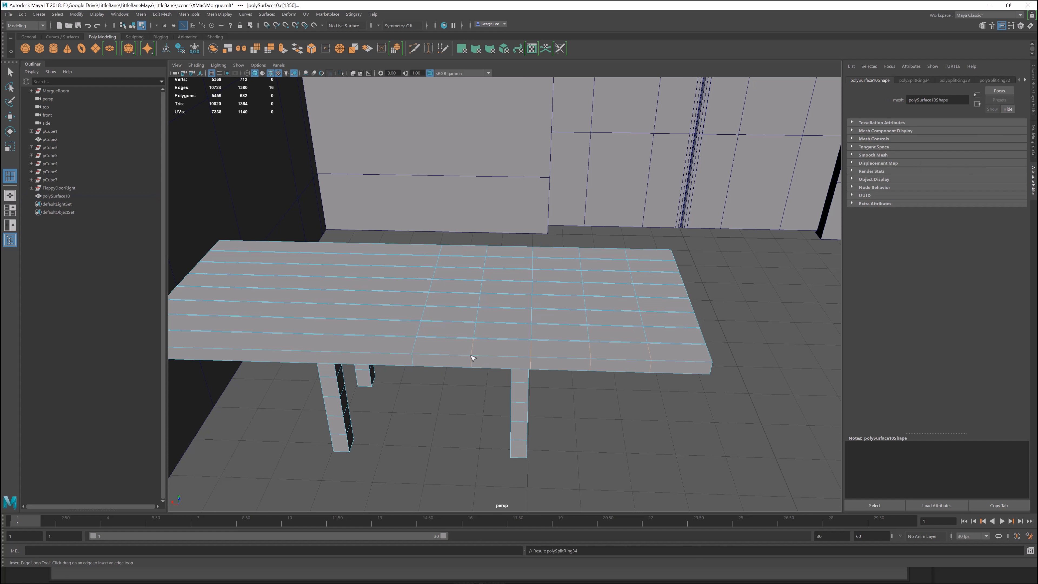
Insert four edge loops across the three front planks on the opposite half of the tabletop, undoing misplaced cuts.
{"action": "middle_click_drag", "start_coordinate": [473, 358], "coordinate": [542, 366], "text": "alt"}
{"action": "left_click", "coordinate": [540, 365]}
{"action": "left_click", "coordinate": [497, 346]}
{"action": "left_click", "coordinate": [464, 329]}
{"action": "left_click", "coordinate": [451, 302]}
{"action": "key", "text": "ctrl+z"}
{"action": "left_click", "coordinate": [449, 291]}
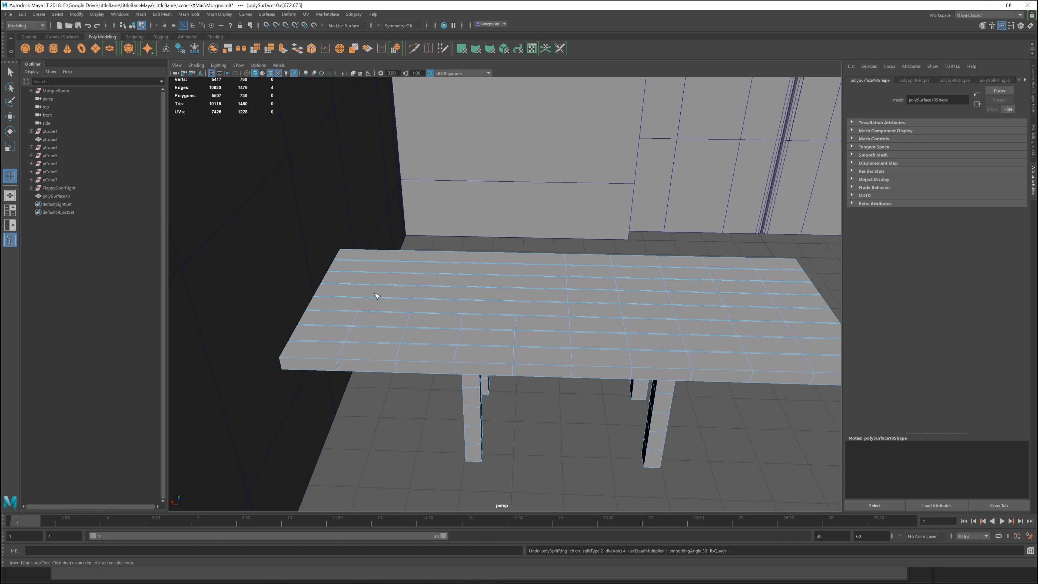
{"action": "key", "text": "ctrl+z"}
Insert four edge loops across each of the remaining five rear planks on the same tabletop half.
{"action": "left_click", "coordinate": [337, 301]}
{"action": "left_click", "coordinate": [335, 288]}
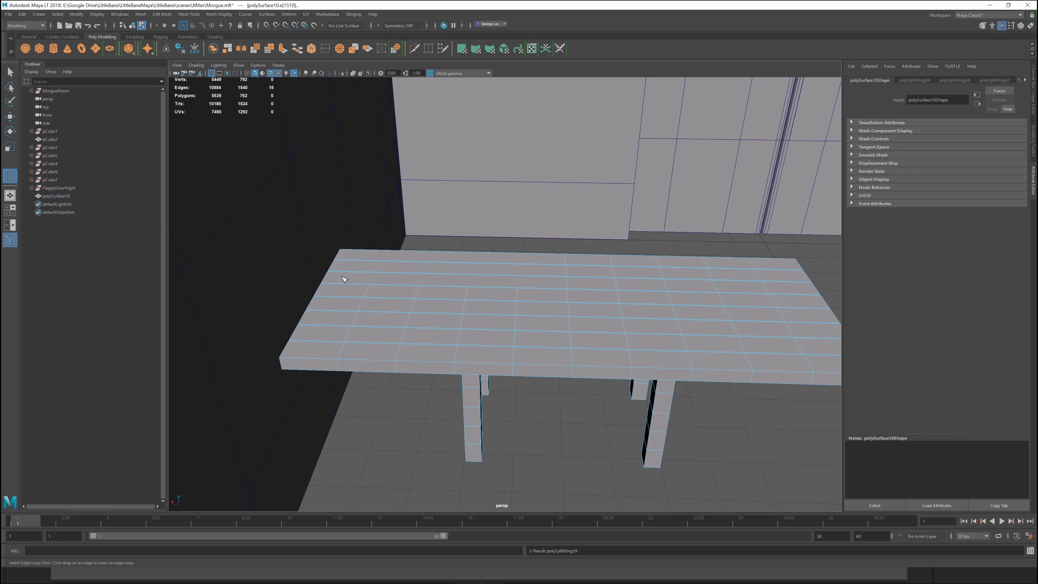
{"action": "left_click", "coordinate": [339, 274]}
{"action": "left_click", "coordinate": [341, 274]}
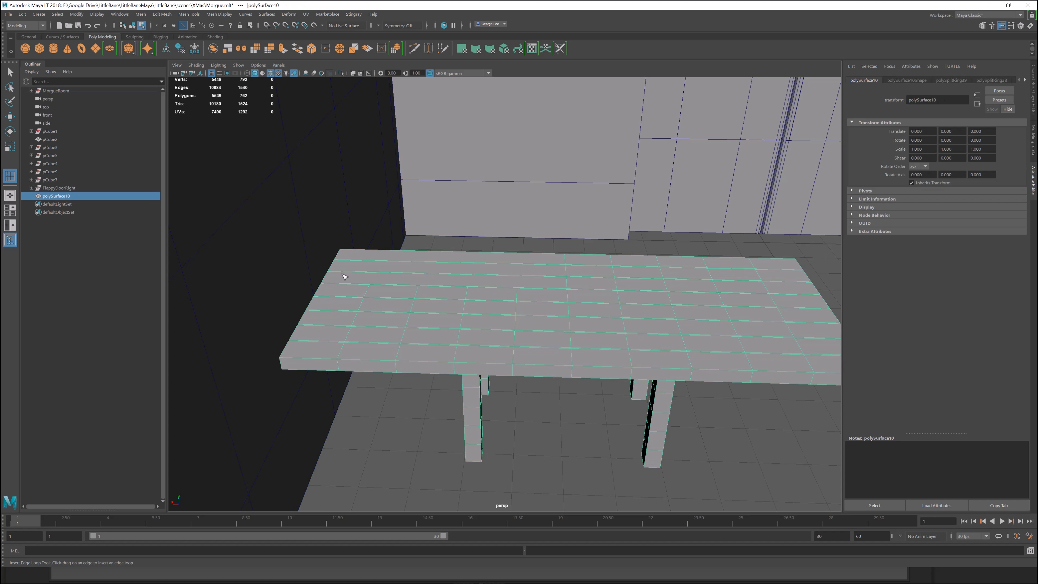
{"action": "left_click", "coordinate": [344, 275]}
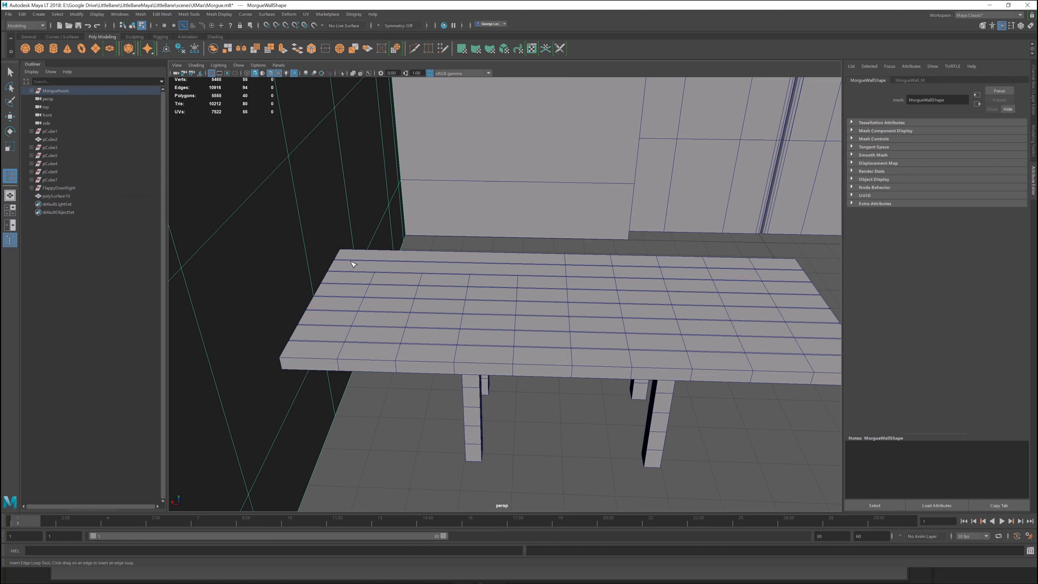
{"action": "left_click", "coordinate": [355, 264]}
{"action": "left_click", "coordinate": [358, 250]}
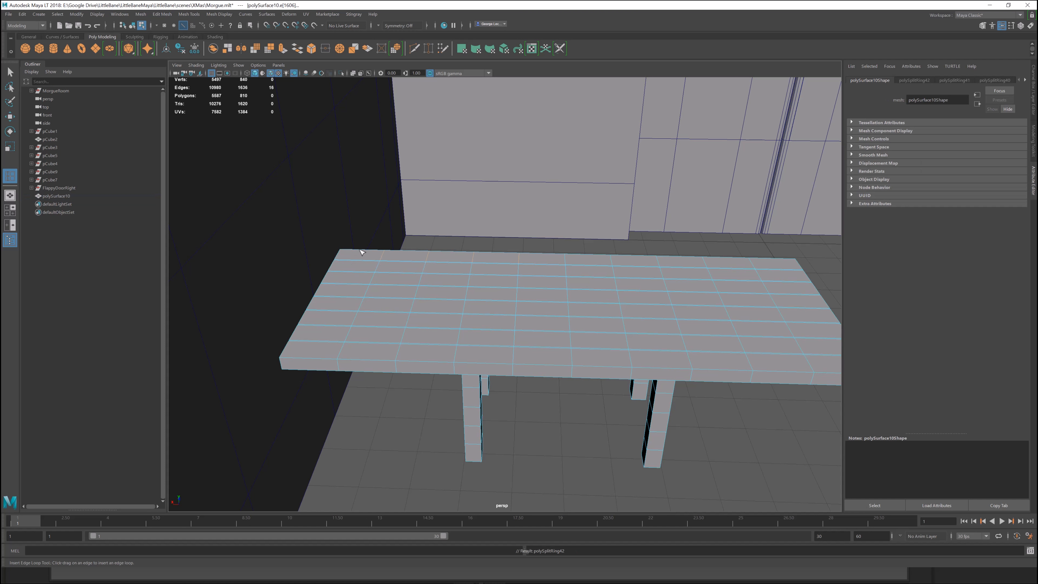
Leave edge loop insertion, return the table mesh to object mode and save the scene.
{"action": "left_click_drag", "start_coordinate": [447, 336], "coordinate": [486, 344], "text": "alt"}
{"action": "scroll", "coordinate": [459, 335], "scroll_direction": "up", "scroll_amount": 2}
{"action": "key", "text": "q"}
{"action": "key", "text": "F8"}
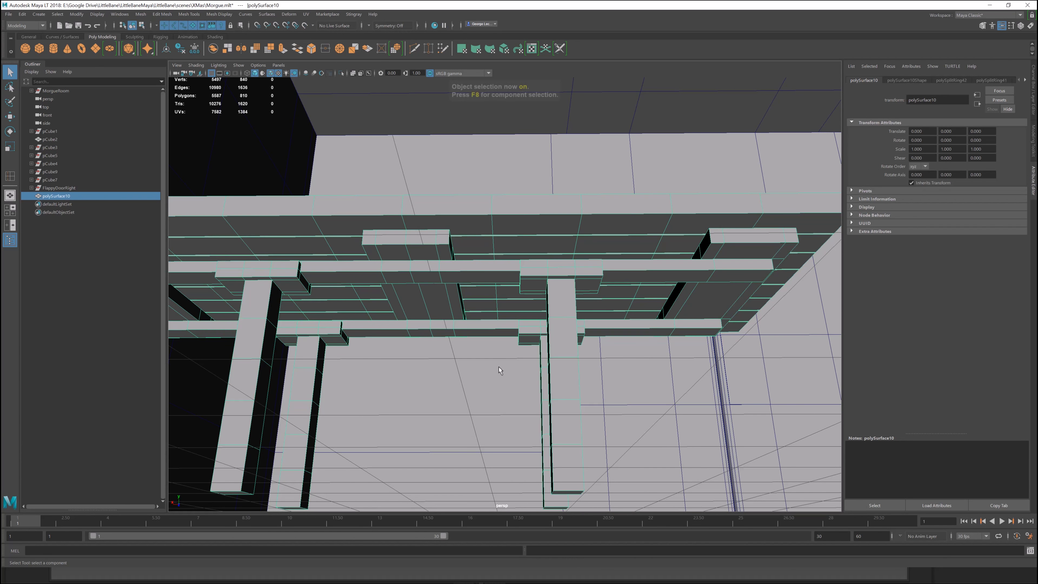
{"action": "key", "text": "ctrl+s"}
Insert a single edge loop into the overhanging sections of both long support bars at each end of the table.
{"action": "right_click_drag", "start_coordinate": [598, 247], "coordinate": [596, 260], "text": "shift"}
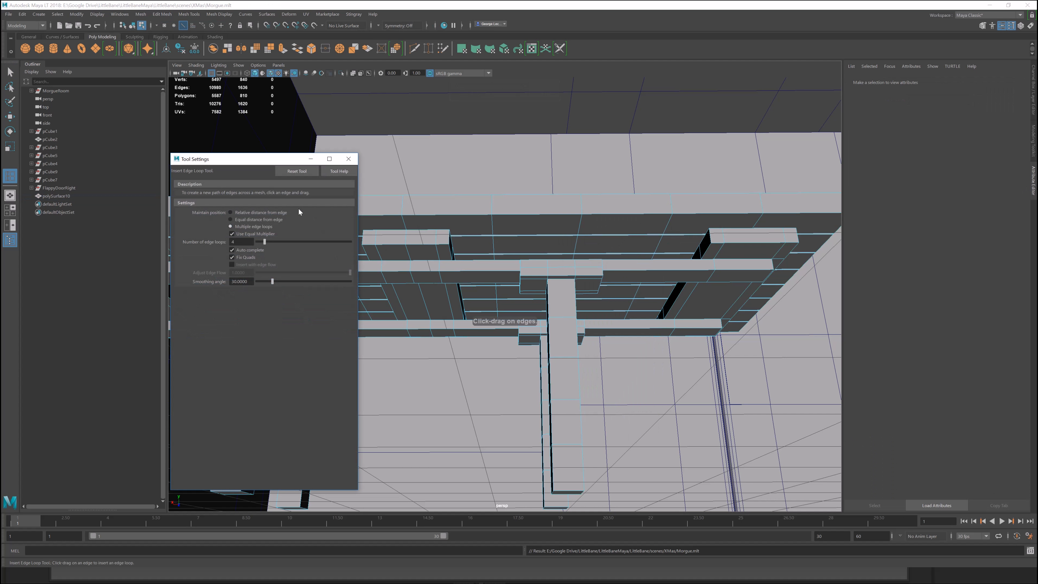
{"action": "left_click", "coordinate": [259, 241]}
{"action": "left_click", "coordinate": [349, 159]}
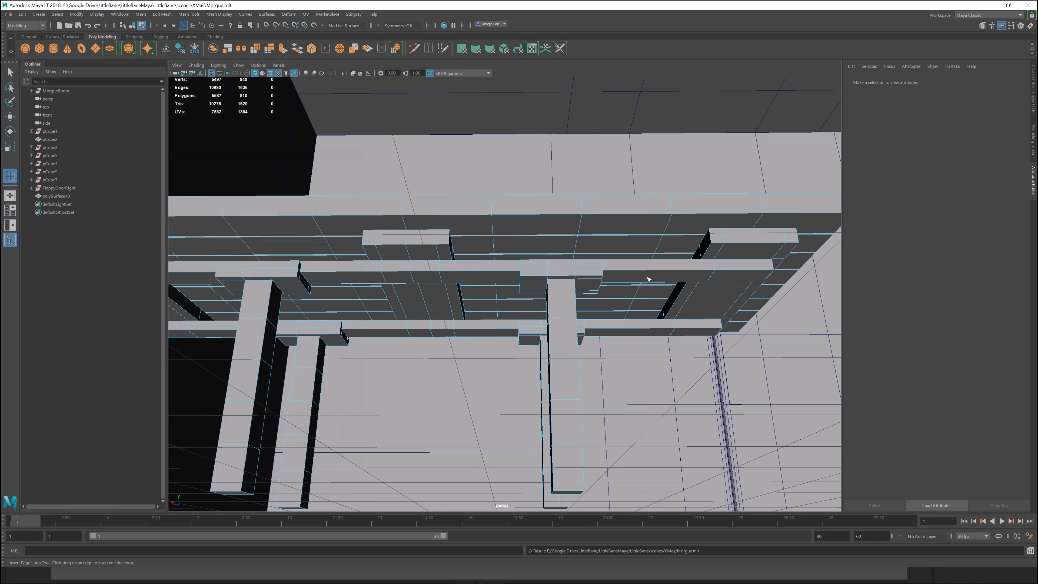
{"action": "left_click", "coordinate": [653, 269]}
{"action": "left_click_drag", "start_coordinate": [642, 316], "coordinate": [648, 285], "text": "alt"}
{"action": "key", "text": "ctrl+z"}
{"action": "left_click", "coordinate": [645, 252]}
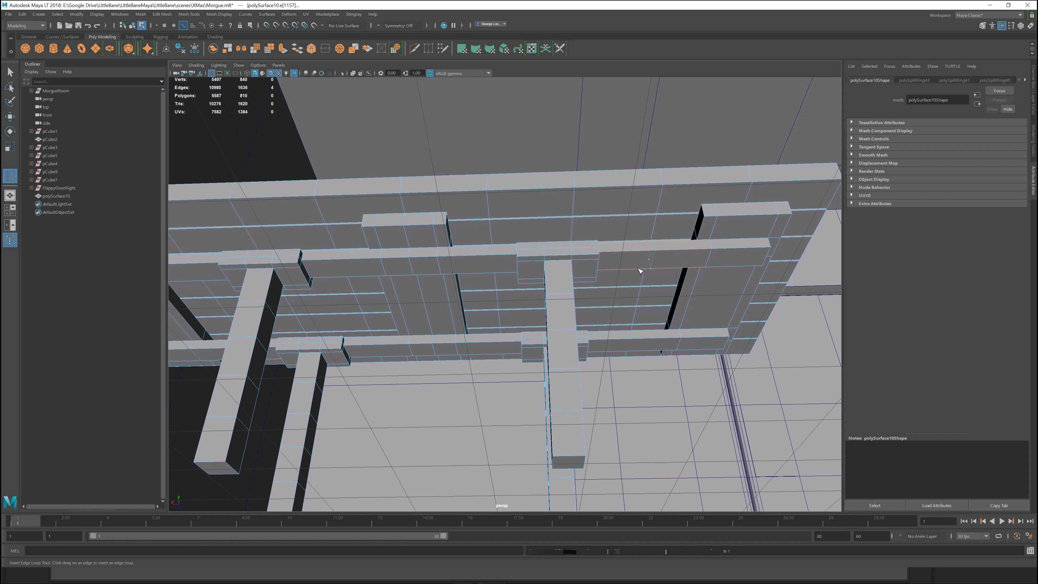
{"action": "left_click", "coordinate": [642, 340]}
{"action": "left_click_drag", "start_coordinate": [639, 339], "coordinate": [502, 314], "text": "alt"}
{"action": "key", "text": "ctrl+z"}
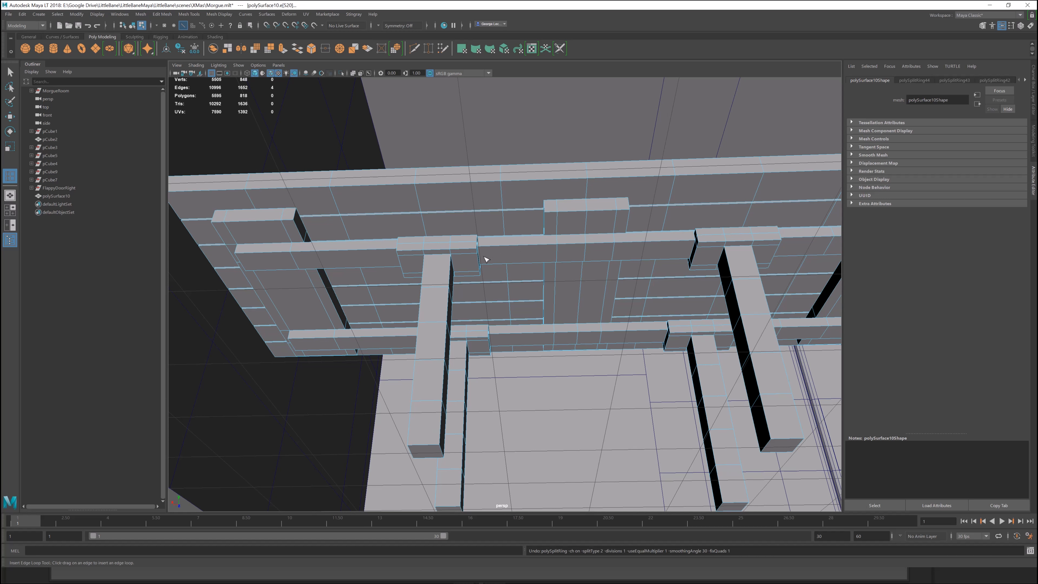
{"action": "left_click_drag", "start_coordinate": [339, 251], "coordinate": [344, 252]}
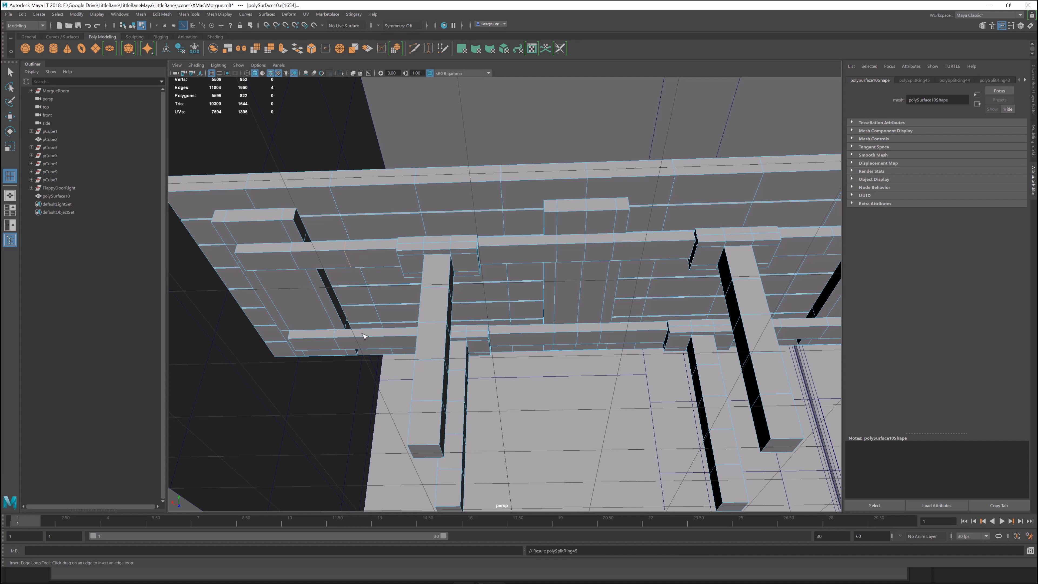
{"action": "left_click_drag", "start_coordinate": [368, 337], "coordinate": [373, 340]}
Insert a single edge loop around the centre of the middle crossbar beneath the tabletop.
{"action": "left_click_drag", "start_coordinate": [373, 340], "coordinate": [494, 309], "text": "alt"}
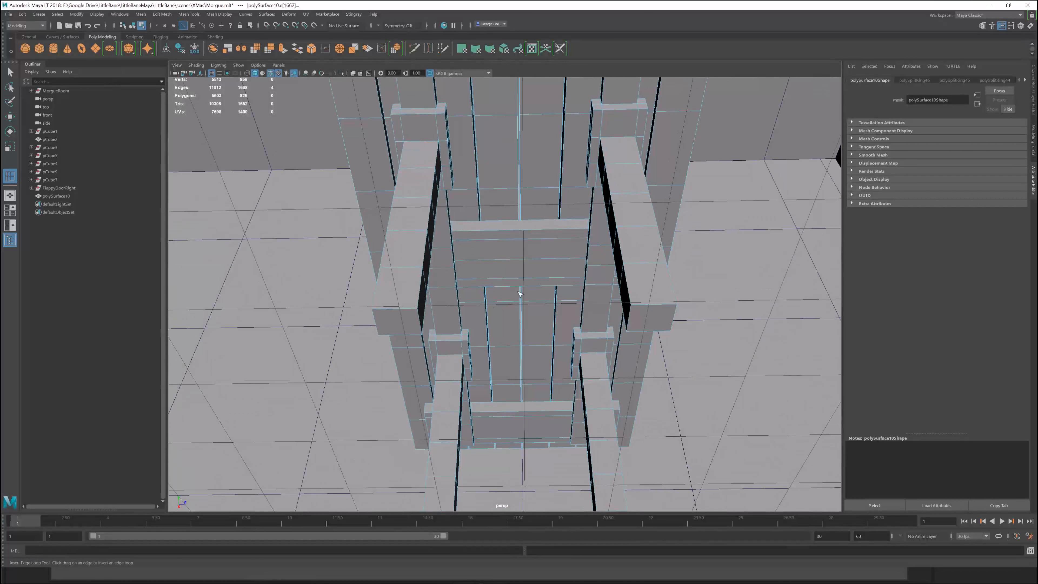
{"action": "left_click", "coordinate": [528, 260]}
{"action": "left_click", "coordinate": [528, 259]}
{"action": "left_click", "coordinate": [529, 259]}
{"action": "left_click", "coordinate": [528, 260]}
{"action": "left_click", "coordinate": [531, 262]}
{"action": "left_click_drag", "start_coordinate": [533, 267], "coordinate": [383, 305], "text": "alt"}
{"action": "left_click_drag", "start_coordinate": [382, 306], "coordinate": [449, 286], "text": "alt"}
Move the selected edges of the table mesh far outward along the table's length, beyond the room.
{"action": "key", "text": "w"}
{"action": "key", "text": "ctrl+a"}
{"action": "scroll", "coordinate": [504, 294], "scroll_direction": "down", "scroll_amount": 10}
{"action": "left_click_drag", "start_coordinate": [572, 267], "coordinate": [325, 348]}
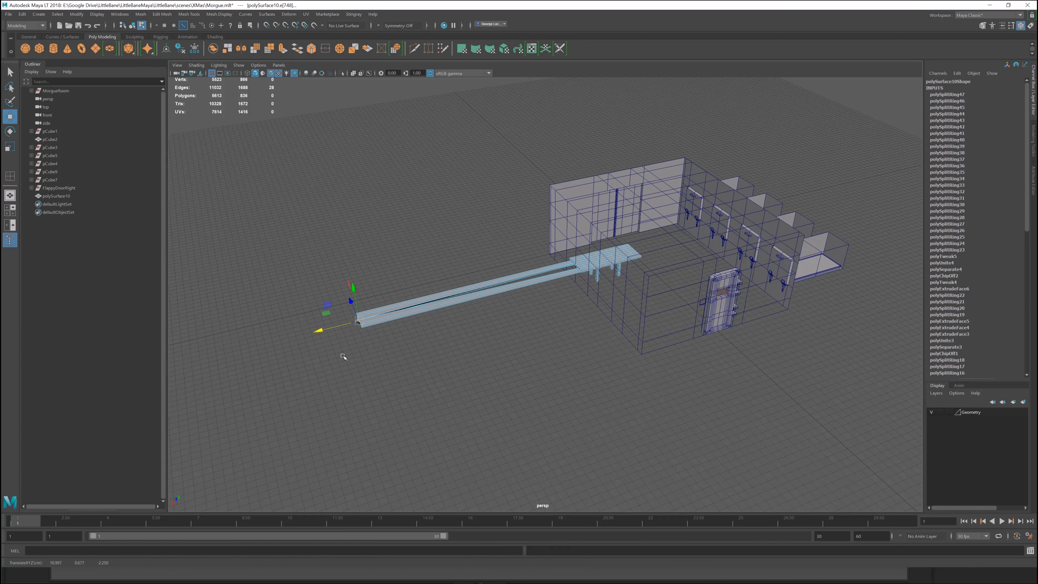
Undo the last component move and move the whole table object about 9.5 units along X, clear of the morgue room.
{"action": "key", "text": "ctrl+z"}
{"action": "key", "text": "F8"}
{"action": "left_click_drag", "start_coordinate": [568, 271], "coordinate": [310, 339]}
{"action": "middle_click_drag", "start_coordinate": [428, 332], "coordinate": [560, 349], "text": "alt"}
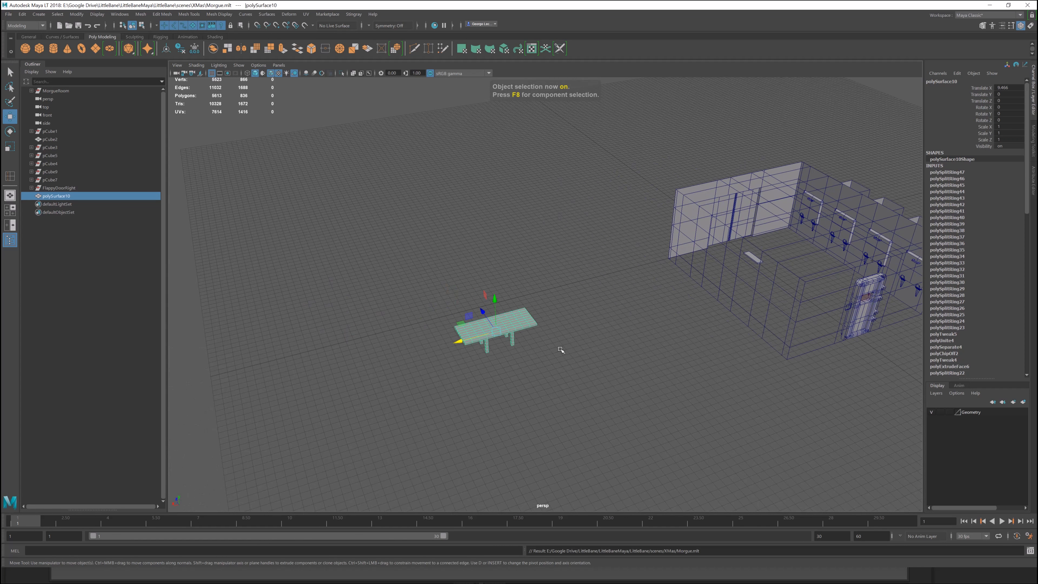
Frame the table and delete the construction history of all objects in the scene.
{"action": "key", "text": "f"}
{"action": "left_click_drag", "start_coordinate": [614, 374], "coordinate": [531, 370], "text": "alt"}
{"action": "left_click", "coordinate": [24, 16]}
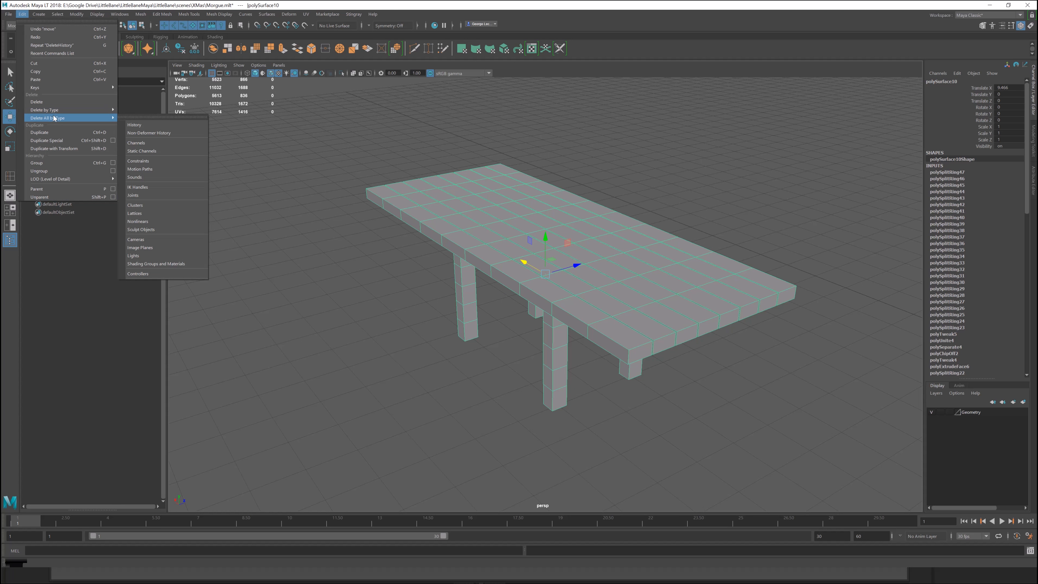
{"action": "mouse_move", "coordinate": [82, 118]}
{"action": "left_click", "coordinate": [141, 116]}
{"action": "left_click_drag", "start_coordinate": [392, 269], "coordinate": [446, 288], "text": "alt"}
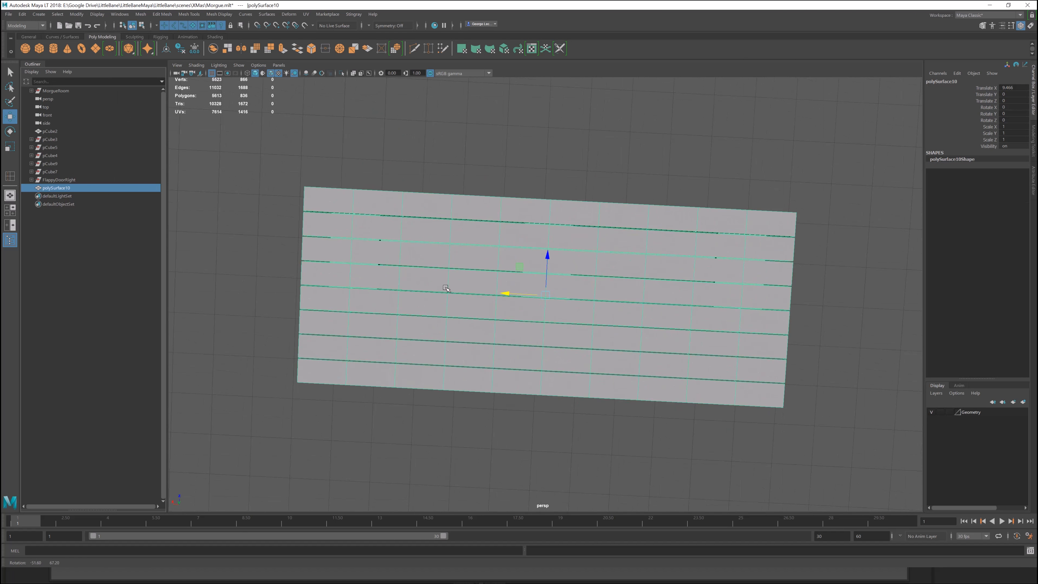
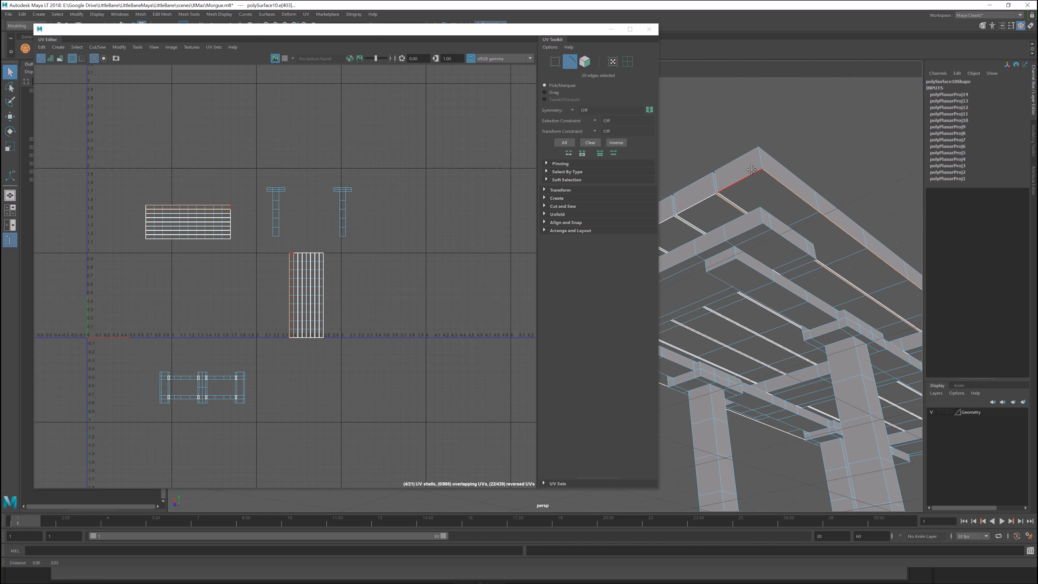
Select one lengthwise lower edge loop on each tabletop plank, working along the underside.
{"action": "middle_click_drag", "start_coordinate": [816, 201], "coordinate": [793, 213], "text": "alt"}
{"action": "double_click", "coordinate": [840, 181]}
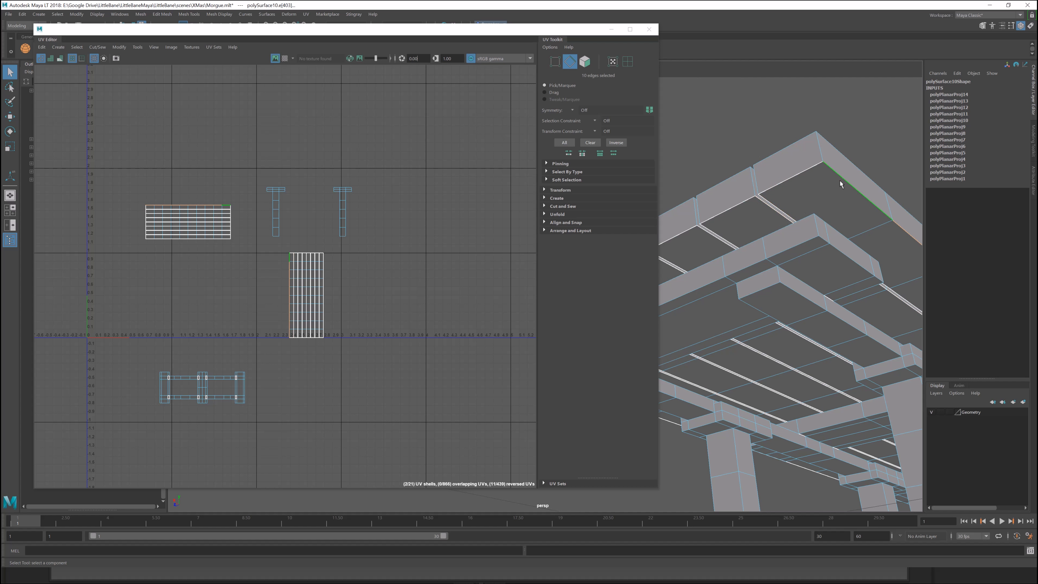
{"action": "double_click", "coordinate": [763, 210], "text": "shift"}
{"action": "double_click", "coordinate": [700, 236], "text": "shift"}
{"action": "middle_click_drag", "start_coordinate": [697, 256], "coordinate": [766, 200], "text": "alt"}
{"action": "double_click", "coordinate": [759, 201], "text": "shift"}
{"action": "double_click", "coordinate": [709, 218], "text": "shift"}
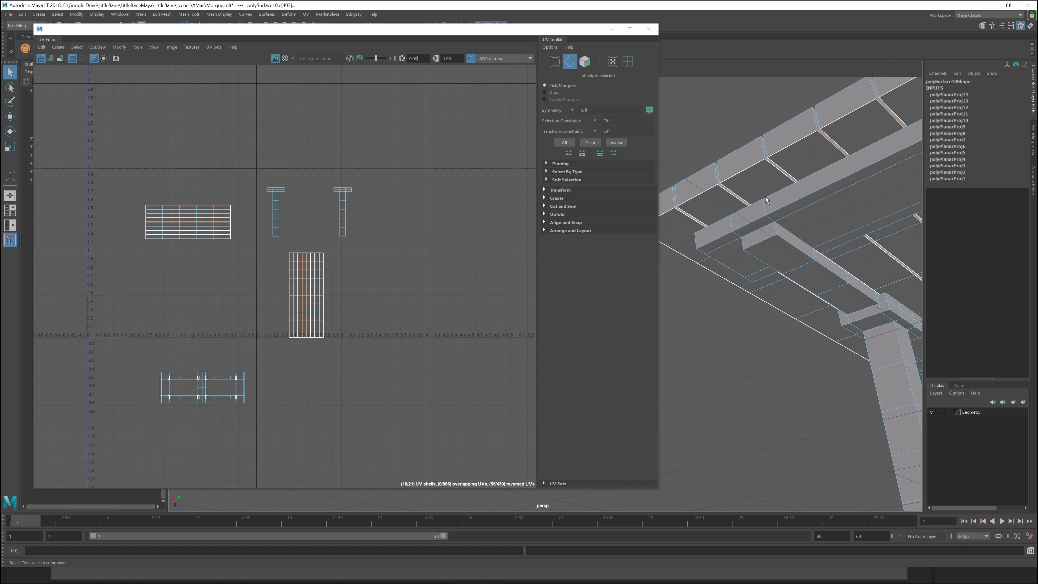
{"action": "double_click", "coordinate": [772, 173], "text": "shift"}
{"action": "double_click", "coordinate": [726, 191], "text": "shift"}
{"action": "double_click", "coordinate": [676, 215], "text": "shift"}
Add the bottom end edge and vertical corner edge of every plank at the near table end to the edge selection.
{"action": "left_click", "coordinate": [670, 208], "text": "shift"}
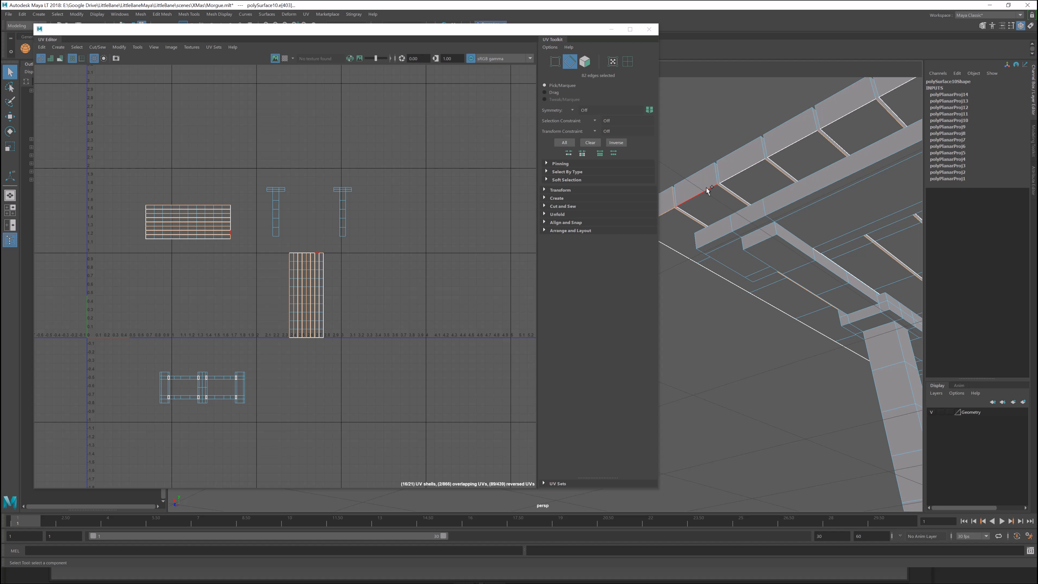
{"action": "left_click", "coordinate": [716, 181], "text": "shift"}
{"action": "left_click", "coordinate": [711, 188], "text": "shift"}
{"action": "left_click", "coordinate": [762, 156], "text": "shift"}
{"action": "left_click", "coordinate": [758, 163], "text": "shift"}
{"action": "left_click_drag", "start_coordinate": [782, 165], "coordinate": [767, 181], "text": "alt"}
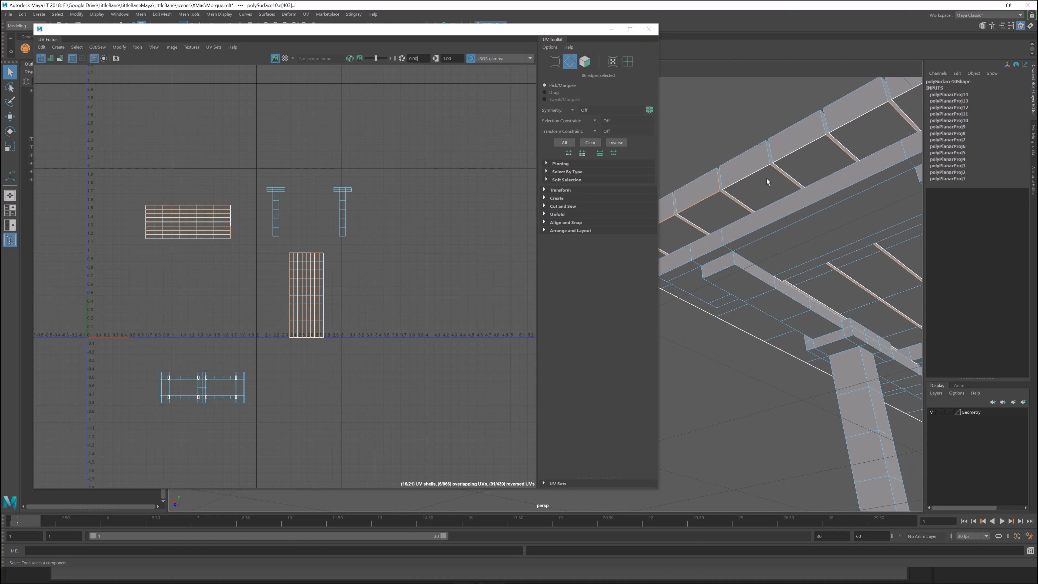
{"action": "left_click", "coordinate": [767, 157], "text": "shift"}
{"action": "left_click", "coordinate": [762, 165], "text": "shift"}
{"action": "left_click", "coordinate": [821, 126], "text": "shift"}
{"action": "left_click", "coordinate": [818, 138], "text": "shift"}
{"action": "middle_click_drag", "start_coordinate": [868, 108], "coordinate": [797, 174], "text": "alt"}
{"action": "left_click", "coordinate": [788, 161], "text": "shift"}
{"action": "left_click", "coordinate": [779, 174], "text": "shift"}
{"action": "left_click", "coordinate": [798, 165], "text": "shift"}
{"action": "left_click", "coordinate": [787, 180], "text": "shift"}
{"action": "left_click", "coordinate": [870, 130], "text": "shift"}
{"action": "left_click", "coordinate": [862, 143], "text": "shift"}
Add the matching end and corner edges of every plank at the opposite table end to the edge selection.
{"action": "left_click_drag", "start_coordinate": [874, 233], "coordinate": [735, 239], "text": "alt"}
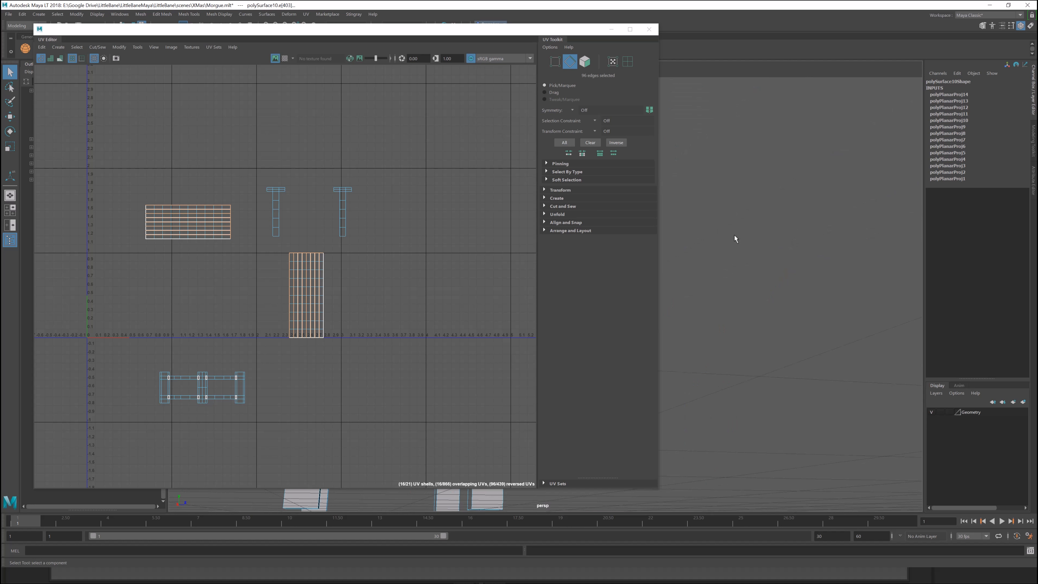
{"action": "middle_click_drag", "start_coordinate": [707, 225], "coordinate": [776, 184], "text": "alt"}
{"action": "left_click", "coordinate": [695, 142], "text": "shift"}
{"action": "left_click", "coordinate": [735, 149], "text": "shift"}
{"action": "left_click", "coordinate": [777, 154], "text": "shift"}
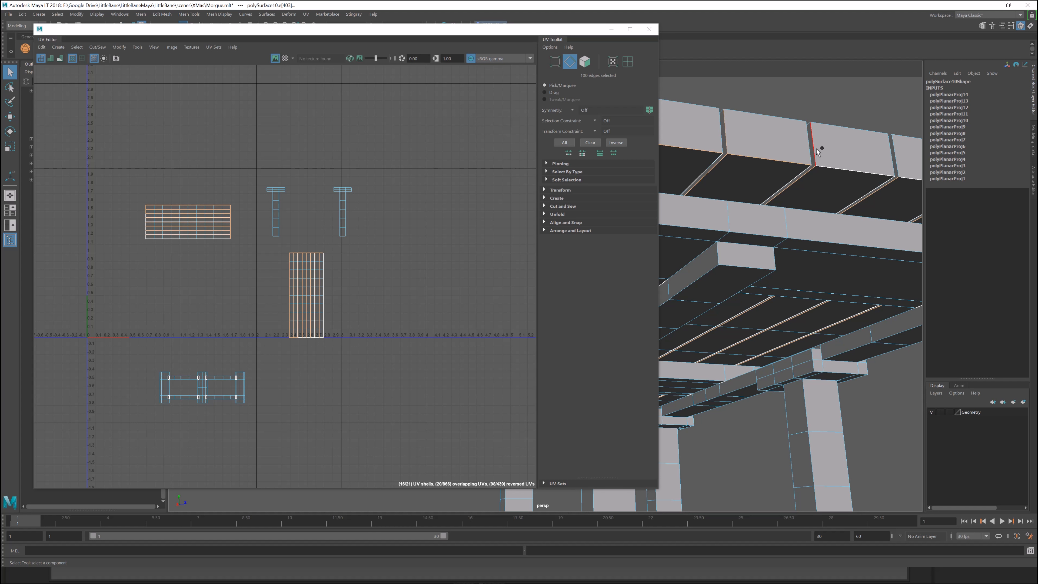
{"action": "middle_click_drag", "start_coordinate": [851, 165], "coordinate": [739, 158], "text": "alt"}
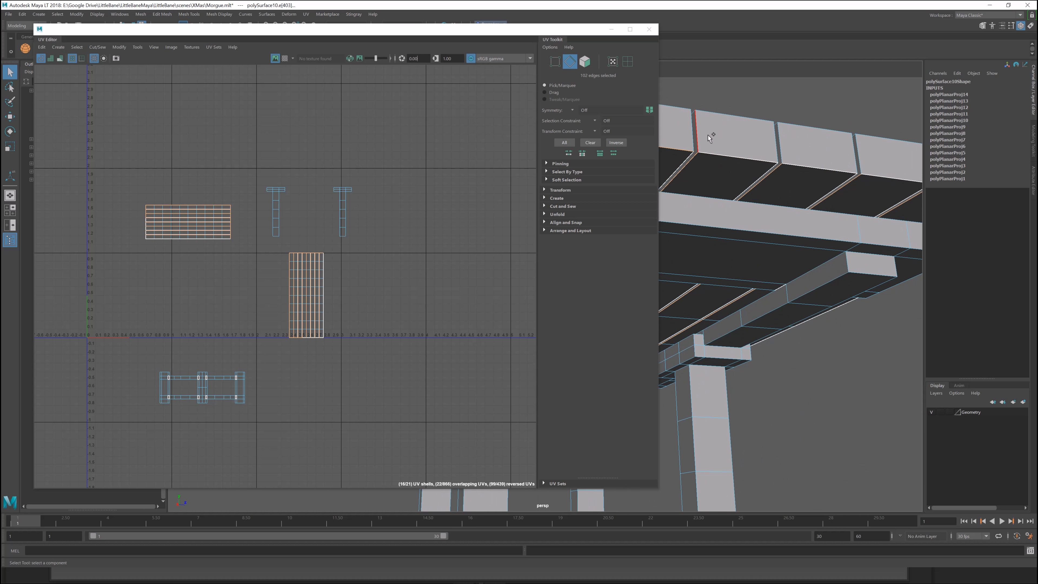
{"action": "left_click", "coordinate": [735, 157], "text": "shift"}
{"action": "left_click", "coordinate": [812, 166], "text": "shift"}
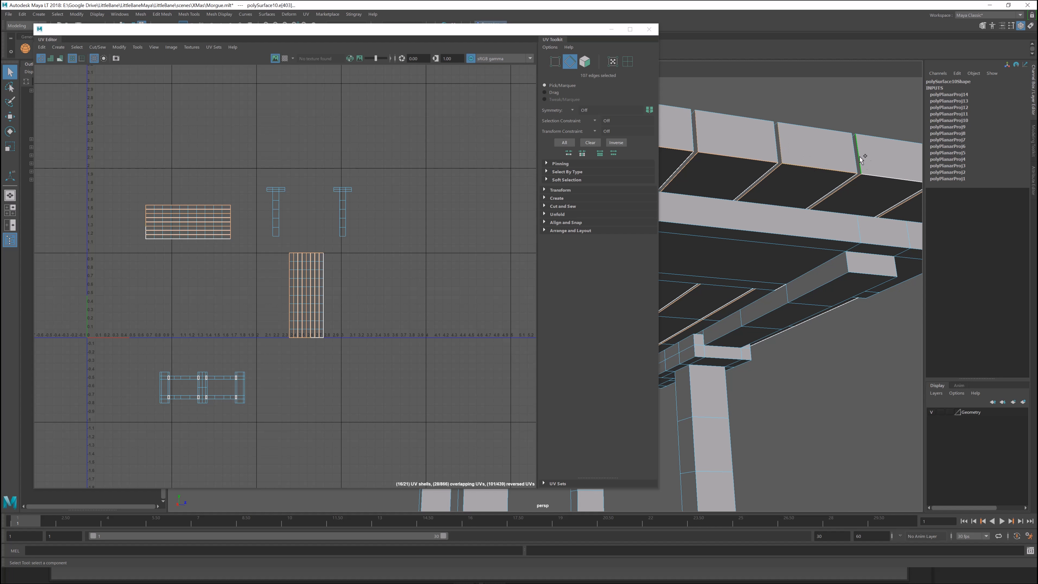
{"action": "middle_click_drag", "start_coordinate": [878, 173], "coordinate": [793, 182], "text": "alt"}
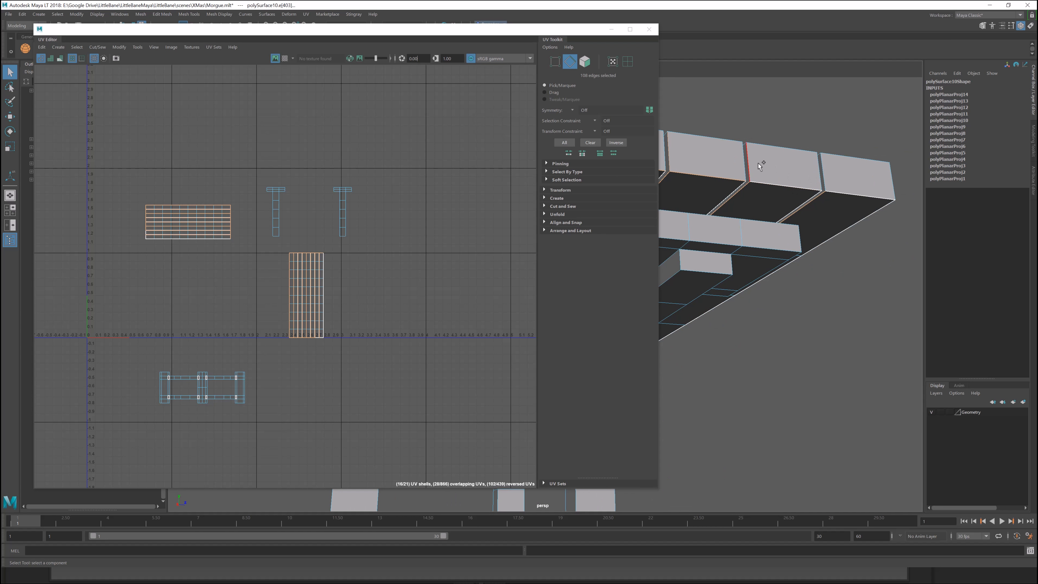
{"action": "left_click", "coordinate": [778, 182], "text": "shift"}
{"action": "left_click", "coordinate": [845, 190], "text": "shift"}
Cut the UVs along the selected edges and try to unfold the upright group of plank shells.
{"action": "middle_click_drag", "start_coordinate": [372, 248], "coordinate": [445, 264], "text": "alt"}
{"action": "scroll", "coordinate": [409, 250], "scroll_direction": "up", "scroll_amount": 2}
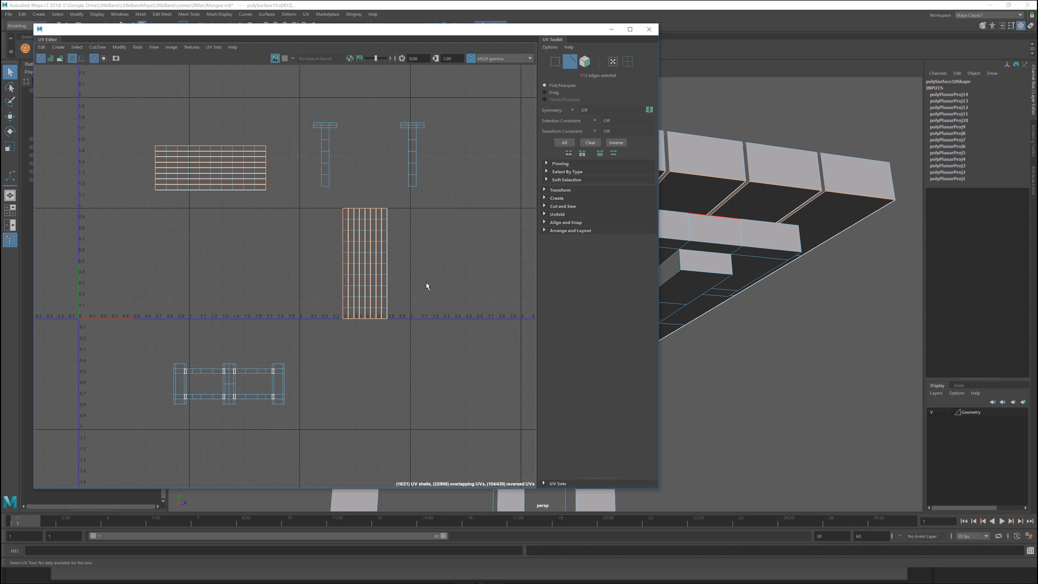
{"action": "key", "text": "shift+x"}
{"action": "right_click_drag", "start_coordinate": [426, 283], "coordinate": [458, 262]}
{"action": "left_click_drag", "start_coordinate": [403, 286], "coordinate": [333, 253]}
{"action": "middle_click_drag", "start_coordinate": [319, 282], "coordinate": [348, 301], "text": "alt"}
{"action": "right_click_drag", "start_coordinate": [349, 302], "coordinate": [270, 302], "text": "shift"}
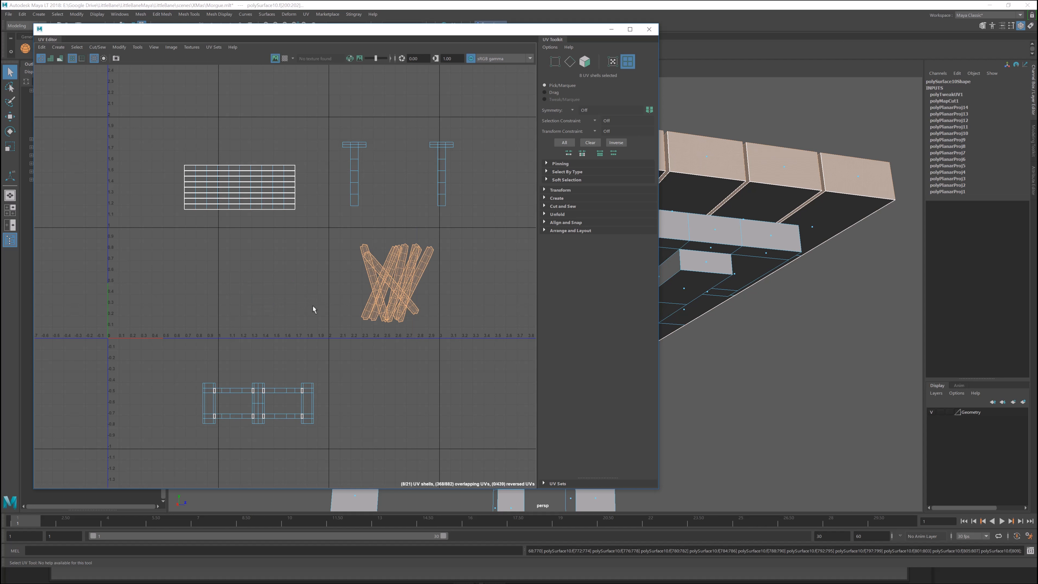
Select the tangled plank shells together with the horizontal block of plank shells in the UV Editor.
{"action": "scroll", "coordinate": [387, 282], "scroll_direction": "up", "scroll_amount": 4}
{"action": "scroll", "coordinate": [387, 282], "scroll_direction": "up", "scroll_amount": 2}
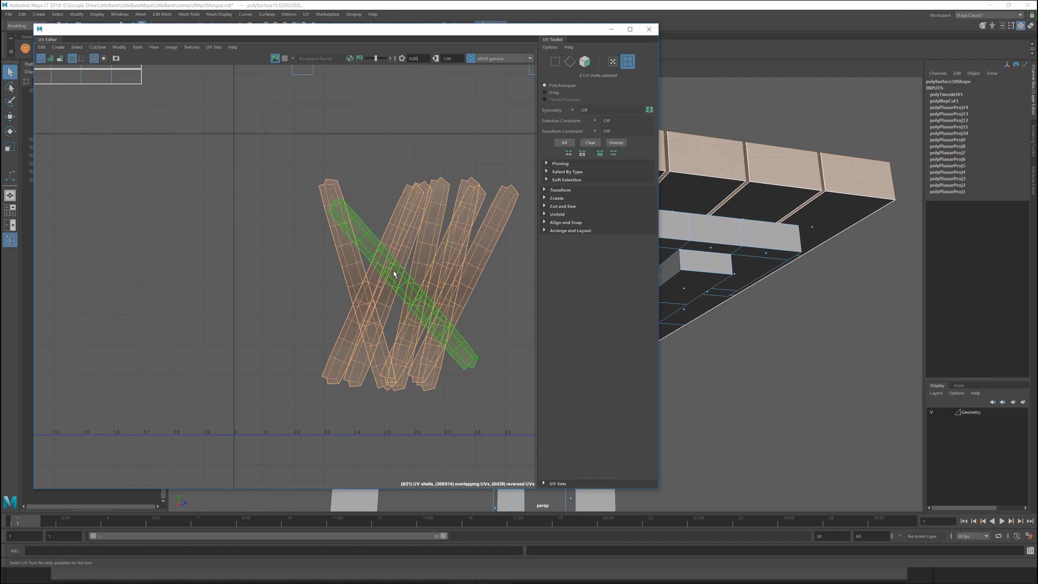
{"action": "scroll", "coordinate": [180, 190], "scroll_direction": "down", "scroll_amount": 3}
{"action": "scroll", "coordinate": [180, 190], "scroll_direction": "down", "scroll_amount": 1}
{"action": "middle_click_drag", "start_coordinate": [180, 190], "coordinate": [231, 236], "text": "alt"}
{"action": "left_click_drag", "start_coordinate": [128, 109], "coordinate": [237, 217]}
{"action": "middle_click_drag", "start_coordinate": [679, 264], "coordinate": [876, 249], "text": "alt"}
{"action": "scroll", "coordinate": [793, 250], "scroll_direction": "down", "scroll_amount": 5}
{"action": "left_click_drag", "start_coordinate": [333, 239], "coordinate": [455, 366]}
{"action": "right_click", "coordinate": [738, 154], "text": "ctrl"}
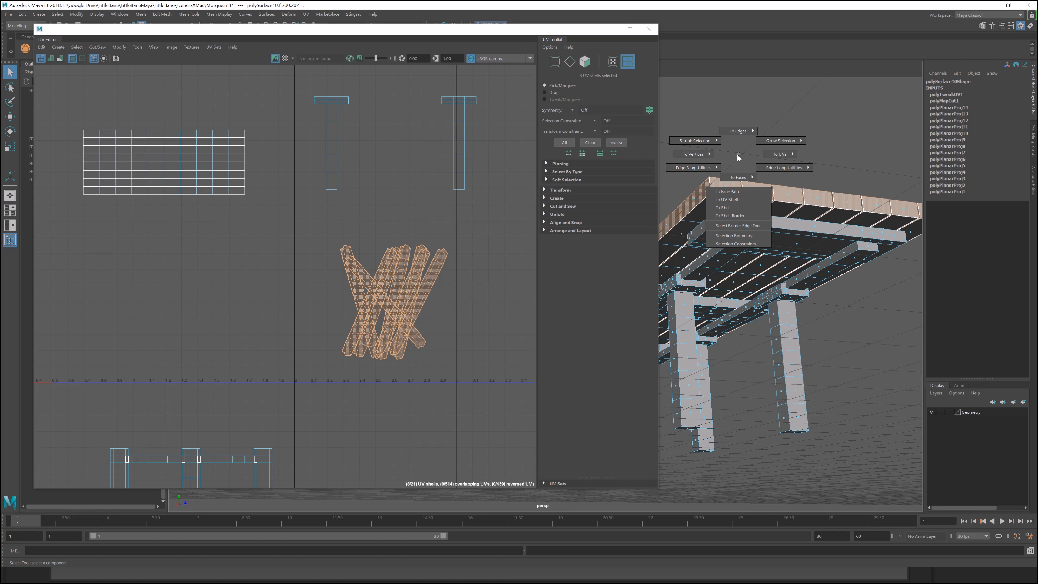
{"action": "left_click", "coordinate": [741, 176]}
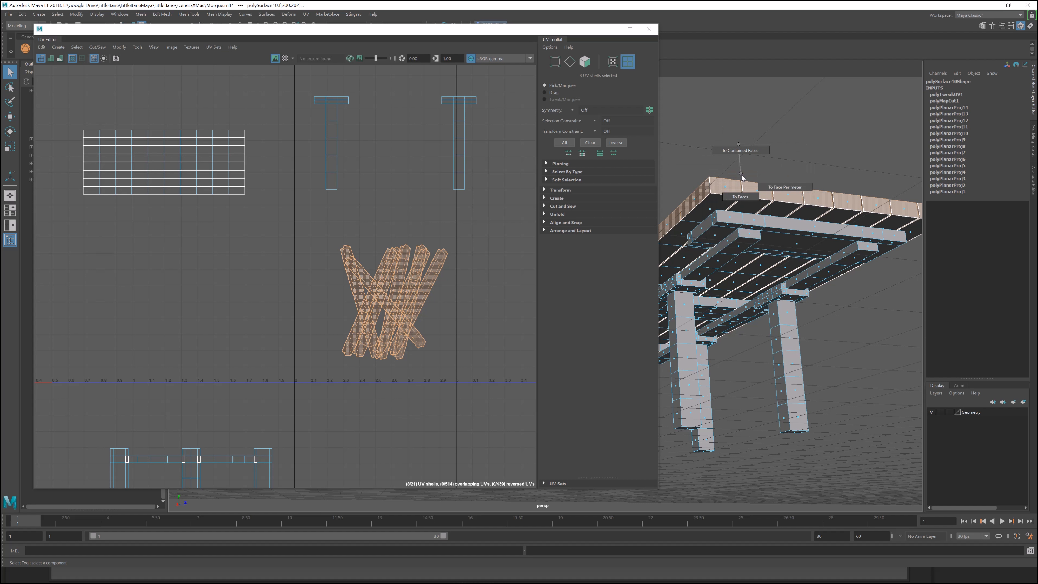
{"action": "left_click_drag", "start_coordinate": [73, 123], "coordinate": [257, 204], "text": "shift"}
{"action": "middle_click_drag", "start_coordinate": [879, 193], "coordinate": [697, 188], "text": "alt"}
{"action": "scroll", "coordinate": [802, 188], "scroll_direction": "up", "scroll_amount": 4}
{"action": "middle_click_drag", "start_coordinate": [732, 234], "coordinate": [797, 259], "text": "alt"}
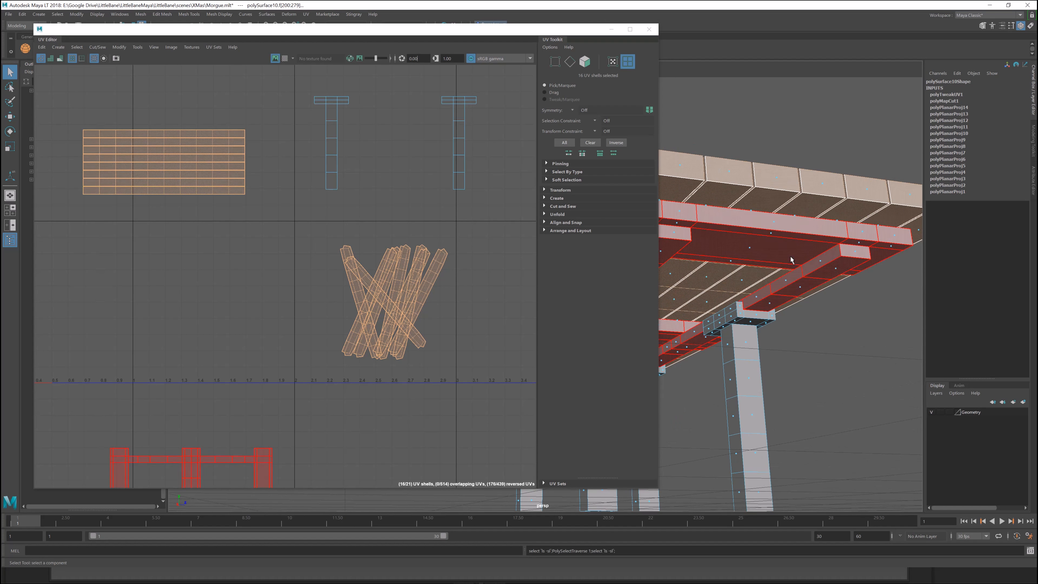
Apply a planar UV projection along the Y axis to the selected planks and move the resulting block beyond the 0–1 tile.
{"action": "left_click", "coordinate": [305, 15]}
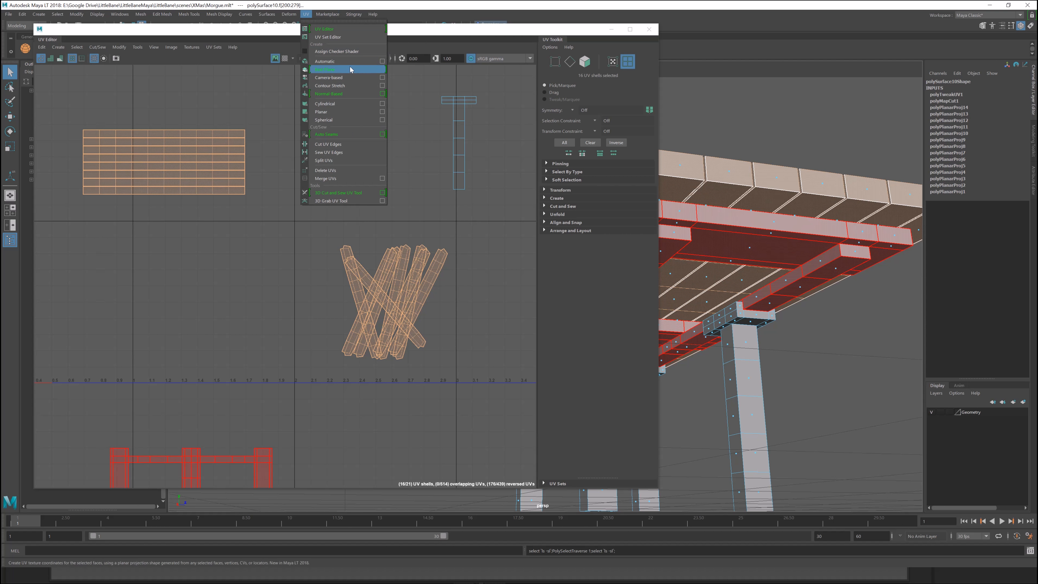
{"action": "left_click", "coordinate": [383, 112]}
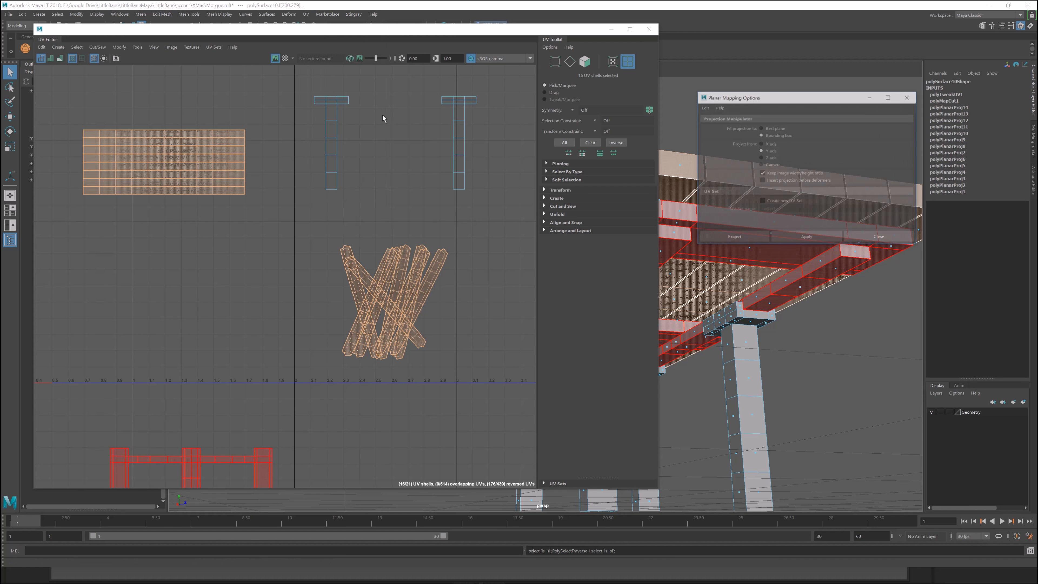
{"action": "left_click", "coordinate": [793, 241]}
{"action": "left_click", "coordinate": [806, 238]}
{"action": "left_click", "coordinate": [880, 237]}
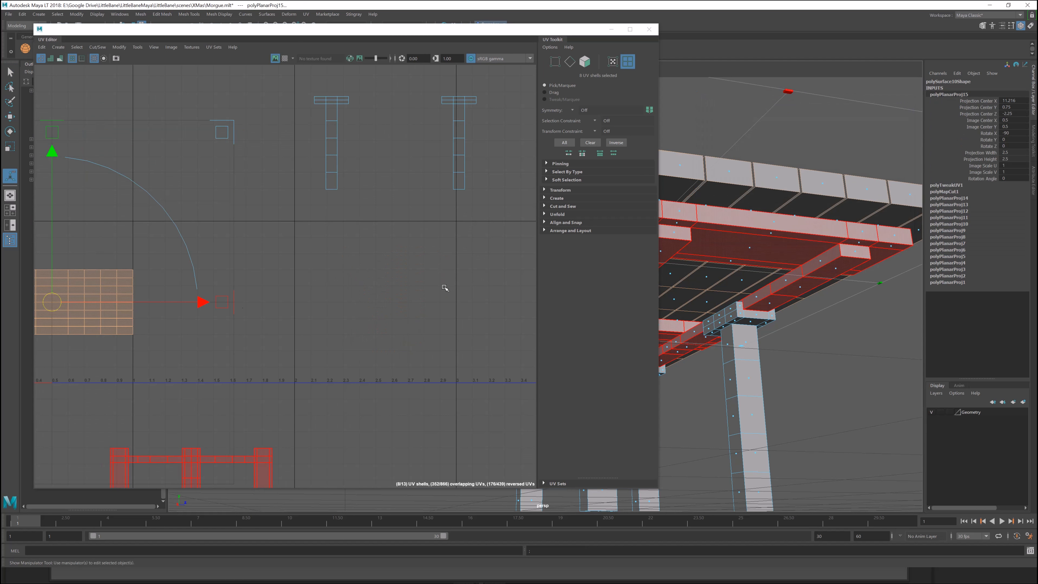
{"action": "middle_click_drag", "start_coordinate": [67, 316], "coordinate": [250, 295], "text": "alt"}
{"action": "left_click_drag", "start_coordinate": [250, 295], "coordinate": [443, 293]}
{"action": "middle_click_drag", "start_coordinate": [750, 264], "coordinate": [868, 303], "text": "alt"}
{"action": "right_click_drag", "start_coordinate": [762, 168], "coordinate": [763, 147]}
{"action": "key", "text": "q"}
{"action": "scroll", "coordinate": [834, 229], "scroll_direction": "up", "scroll_amount": 3}
{"action": "double_click", "coordinate": [883, 220], "text": "shift"}
{"action": "middle_click_drag", "start_coordinate": [883, 220], "coordinate": [731, 181], "text": "alt"}
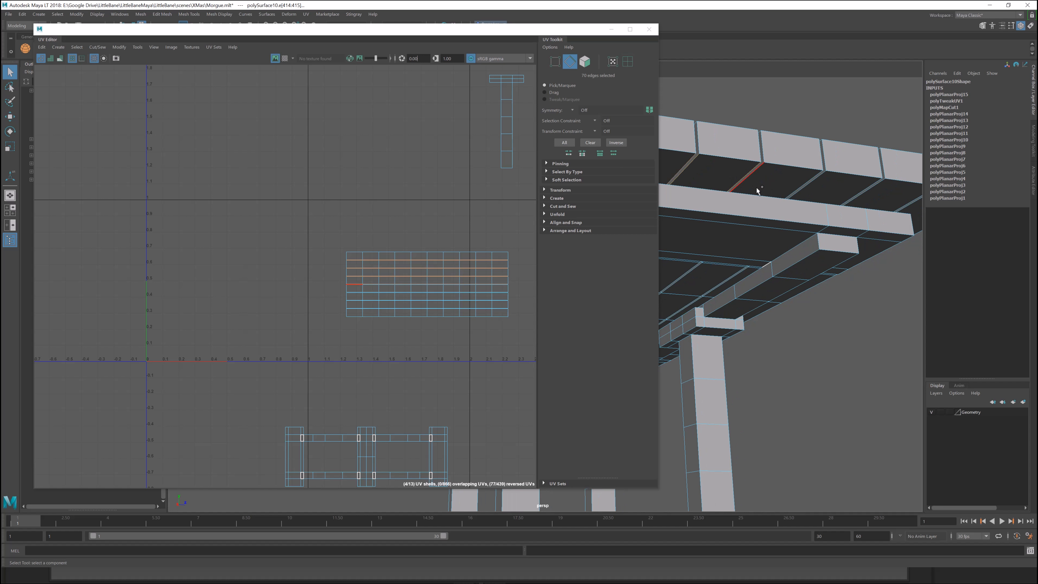
{"action": "double_click", "coordinate": [816, 193], "text": "shift"}
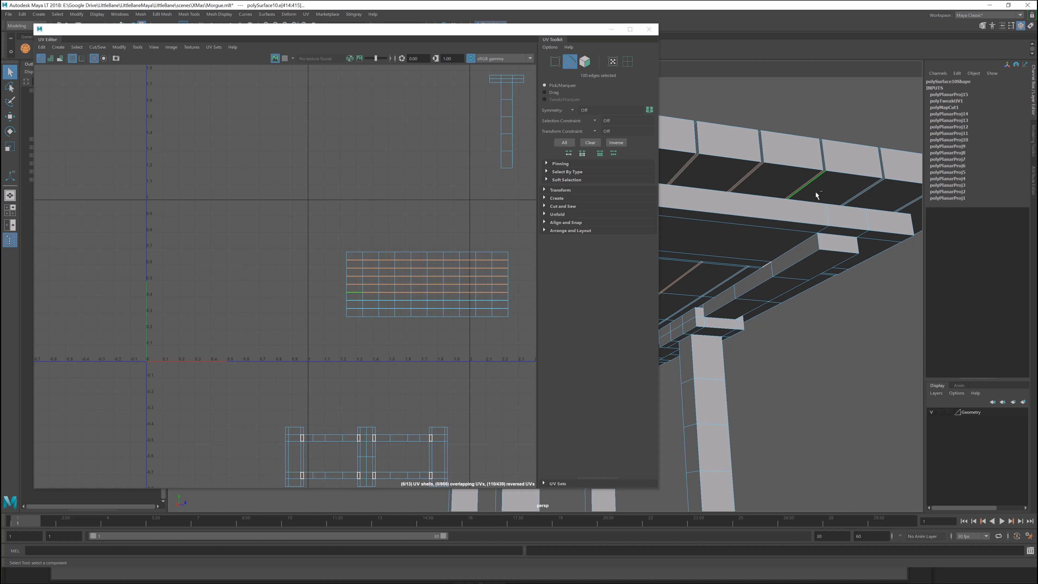
{"action": "middle_click_drag", "start_coordinate": [872, 203], "coordinate": [776, 196], "text": "alt"}
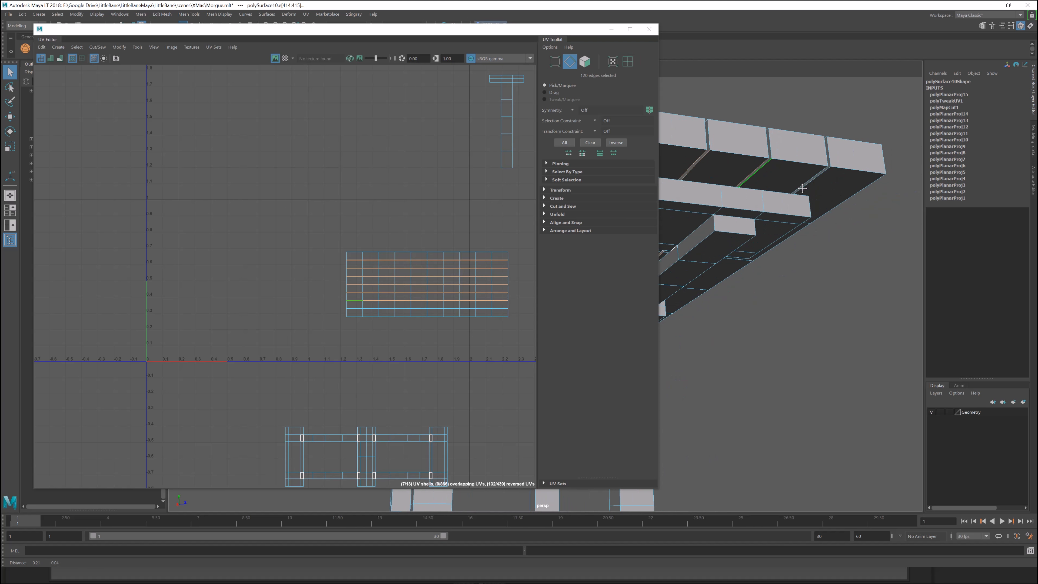
{"action": "double_click", "coordinate": [811, 186], "text": "shift"}
{"action": "left_click", "coordinate": [794, 112]}
Select one lengthwise lower edge loop on each of the eight tabletop planks for a new UV seam.
{"action": "double_click", "coordinate": [829, 184]}
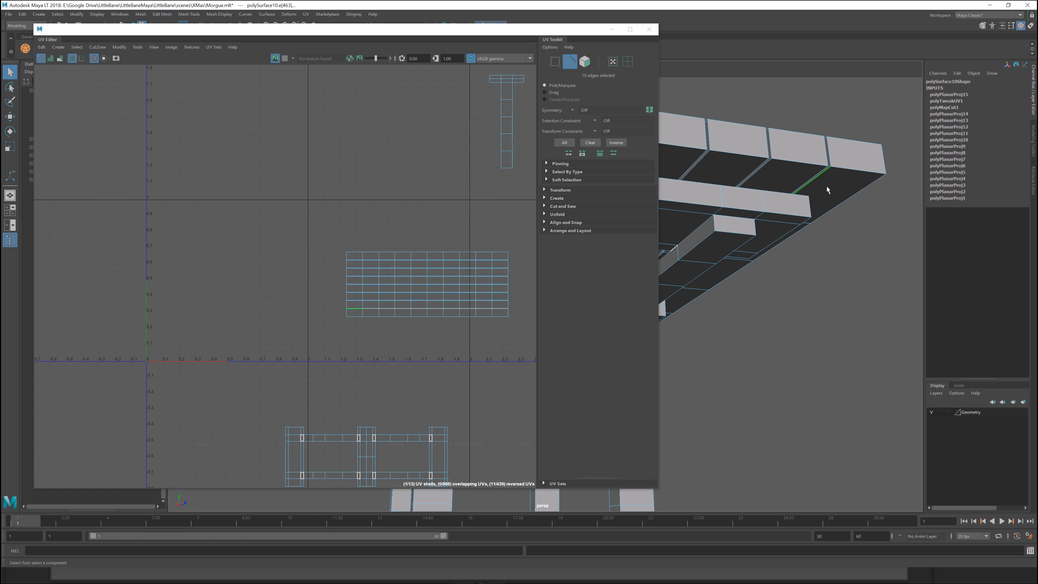
{"action": "double_click", "coordinate": [768, 181], "text": "shift"}
{"action": "double_click", "coordinate": [698, 176], "text": "shift"}
{"action": "middle_click_drag", "start_coordinate": [698, 176], "coordinate": [771, 246], "text": "alt"}
{"action": "left_click", "coordinate": [779, 179], "text": "shift"}
{"action": "double_click", "coordinate": [779, 179], "text": "shift"}
{"action": "double_click", "coordinate": [747, 187], "text": "shift"}
{"action": "double_click", "coordinate": [768, 198], "text": "shift"}
{"action": "double_click", "coordinate": [768, 198], "text": "shift"}
{"action": "left_click_drag", "start_coordinate": [772, 246], "coordinate": [720, 172], "text": "alt"}
{"action": "double_click", "coordinate": [795, 181], "text": "shift"}
{"action": "double_click", "coordinate": [787, 156], "text": "shift"}
Add the bottom end edges and vertical corner edges at the plank ends to the seam selection.
{"action": "left_click_drag", "start_coordinate": [795, 181], "coordinate": [766, 256], "text": "alt"}
{"action": "middle_click_drag", "start_coordinate": [765, 256], "coordinate": [893, 270], "text": "alt"}
{"action": "right_click_drag", "start_coordinate": [736, 274], "coordinate": [821, 290], "text": "alt"}
{"action": "middle_click_drag", "start_coordinate": [820, 290], "coordinate": [710, 287], "text": "alt"}
{"action": "left_click_drag", "start_coordinate": [711, 287], "coordinate": [827, 237], "text": "alt"}
{"action": "left_click", "coordinate": [801, 221], "text": "shift"}
{"action": "left_click", "coordinate": [761, 242], "text": "shift"}
{"action": "middle_click_drag", "start_coordinate": [761, 242], "coordinate": [793, 234], "text": "alt"}
{"action": "left_click", "coordinate": [814, 213], "text": "shift"}
{"action": "middle_click_drag", "start_coordinate": [703, 258], "coordinate": [795, 234], "text": "alt"}
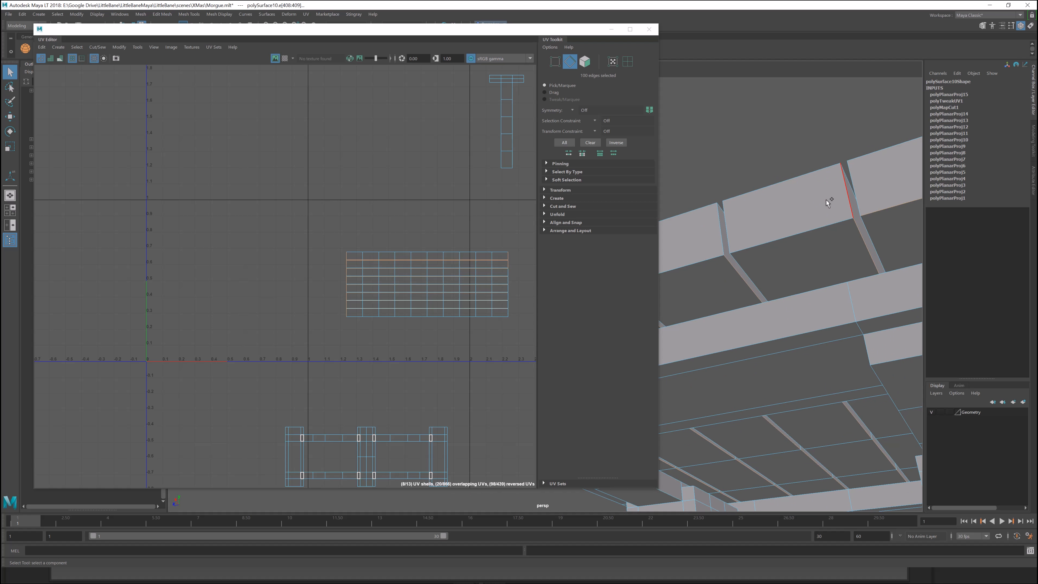
{"action": "left_click", "coordinate": [812, 223], "text": "shift"}
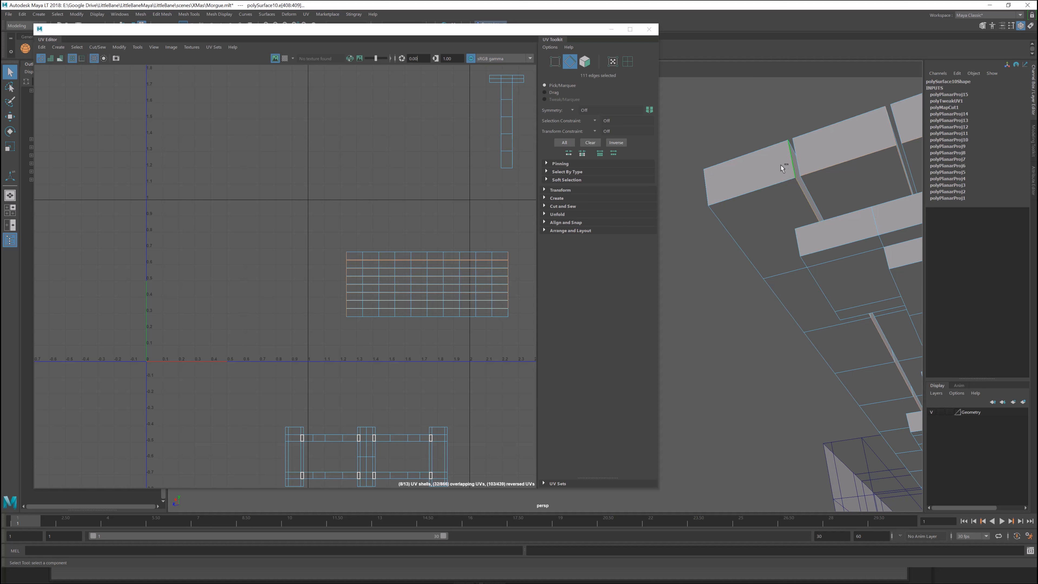
{"action": "left_click", "coordinate": [770, 182], "text": "shift"}
Cut the UVs along the selected seam edges and unfold the eight tabletop plank shells.
{"action": "scroll", "coordinate": [800, 262], "scroll_direction": "down", "scroll_amount": 5}
{"action": "middle_click_drag", "start_coordinate": [410, 311], "coordinate": [328, 275], "text": "alt"}
{"action": "right_click", "coordinate": [341, 186], "text": "shift"}
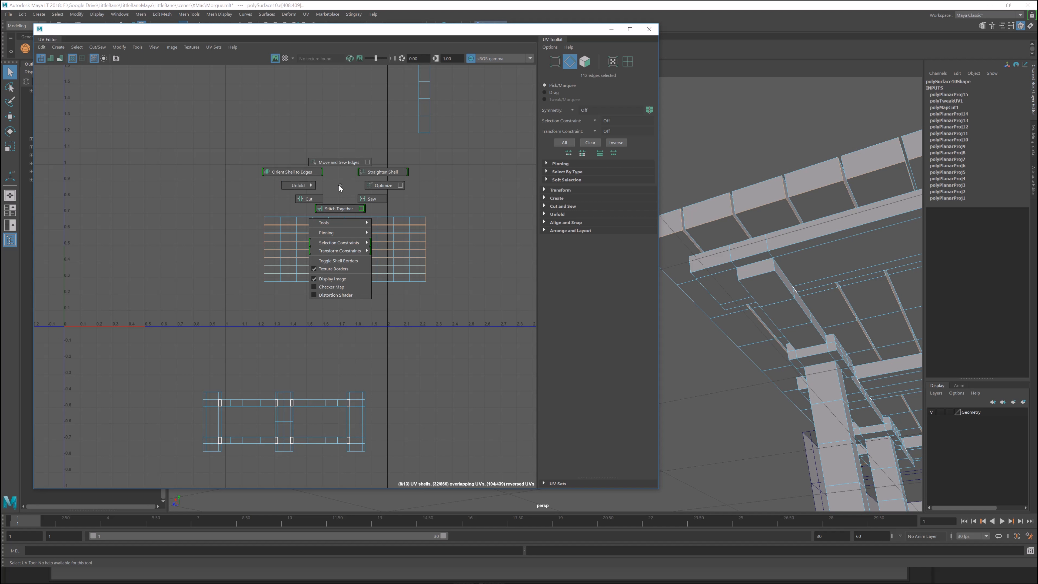
{"action": "left_click", "coordinate": [309, 199]}
{"action": "left_click_drag", "start_coordinate": [231, 180], "coordinate": [493, 298]}
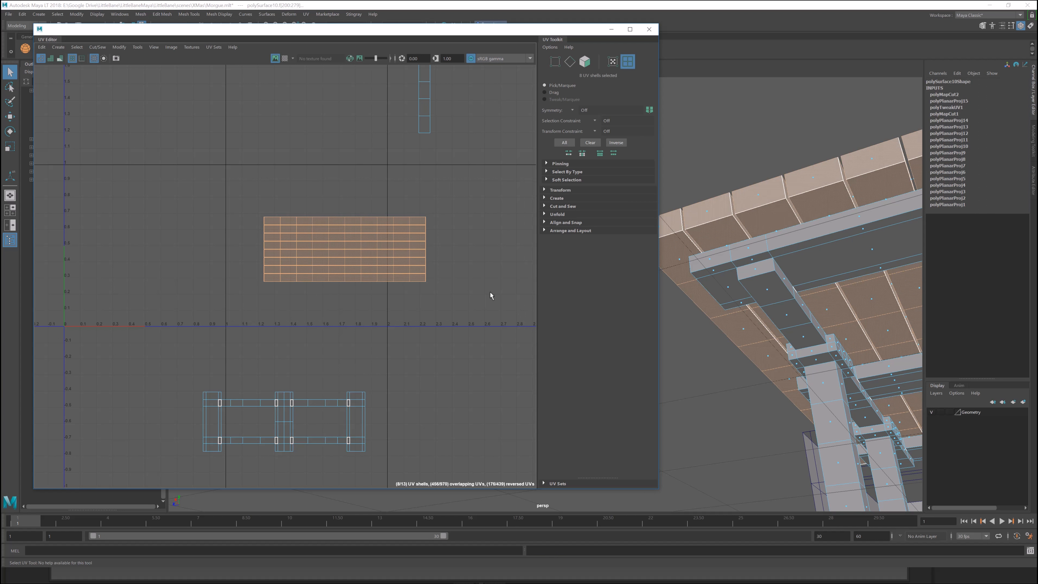
{"action": "key", "text": "ctrl+u"}
{"action": "scroll", "coordinate": [339, 212], "scroll_direction": "up", "scroll_amount": 4}
Move three of the overlapping plank shells down into separate rows in the UV Editor.
{"action": "key", "text": "w"}
{"action": "left_click", "coordinate": [258, 322]}
{"action": "left_click_drag", "start_coordinate": [277, 188], "coordinate": [276, 286]}
{"action": "left_click", "coordinate": [237, 300]}
{"action": "left_click_drag", "start_coordinate": [276, 170], "coordinate": [277, 225]}
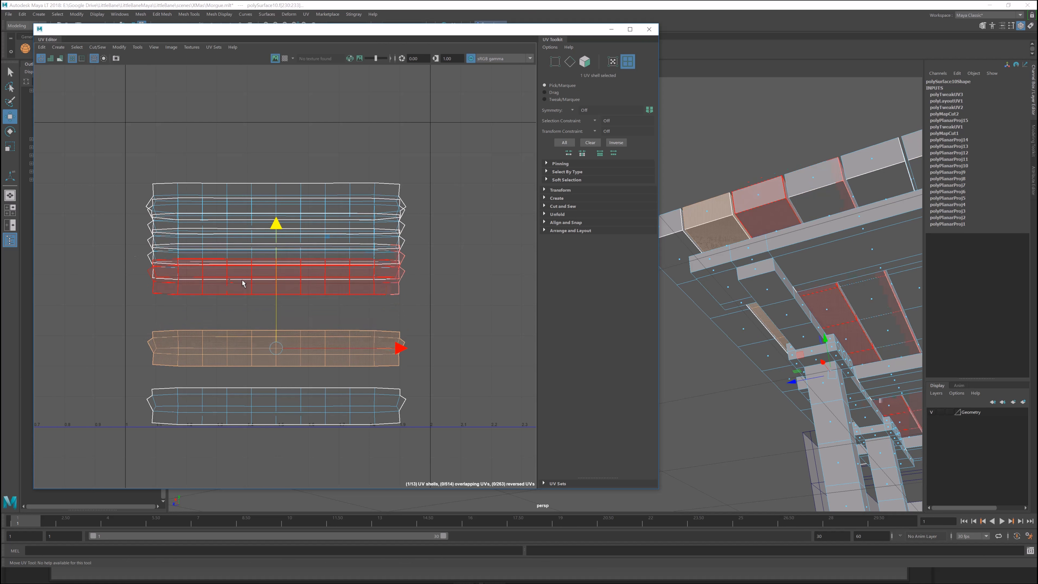
{"action": "left_click", "coordinate": [244, 283]}
{"action": "left_click", "coordinate": [274, 199]}
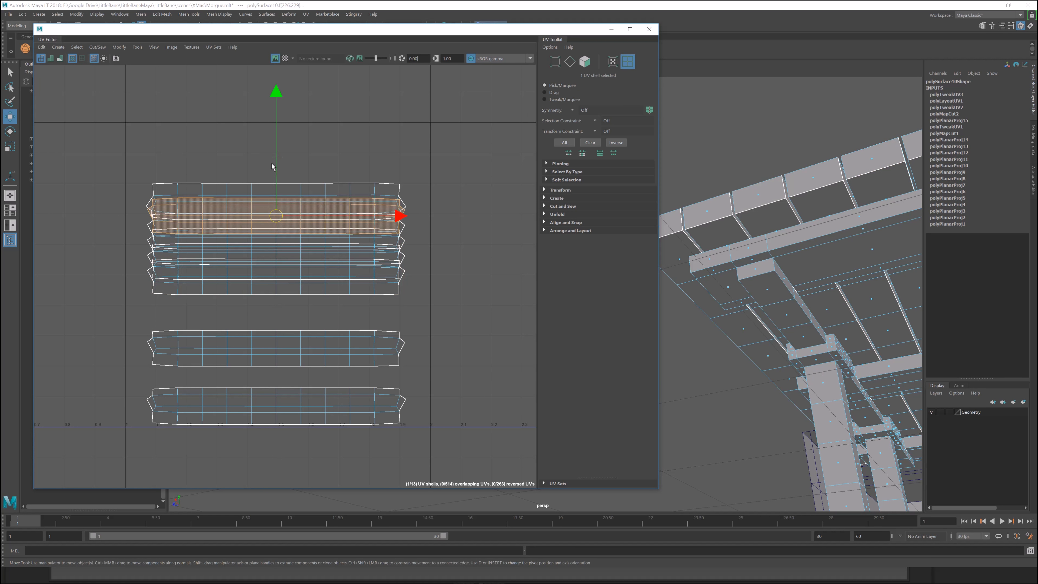
{"action": "left_click", "coordinate": [262, 266]}
{"action": "left_click", "coordinate": [262, 270]}
{"action": "left_click_drag", "start_coordinate": [276, 229], "coordinate": [276, 258]}
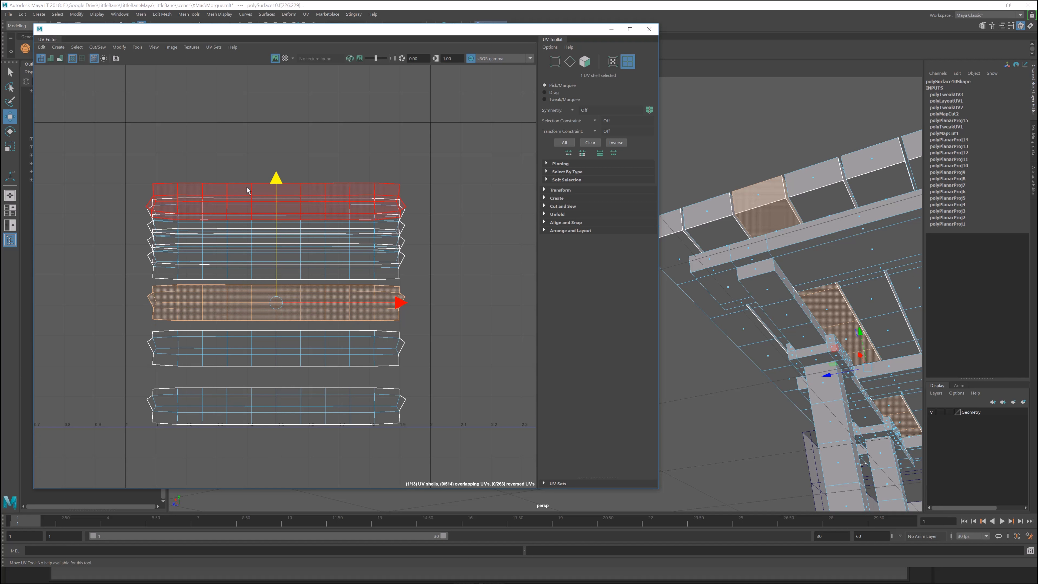
Spread the remaining plank shells upward and adjust the rows so all eight shells sit in one non-overlapping column.
{"action": "left_click", "coordinate": [277, 205]}
{"action": "left_click_drag", "start_coordinate": [278, 101], "coordinate": [273, 21]}
{"action": "left_click", "coordinate": [251, 200]}
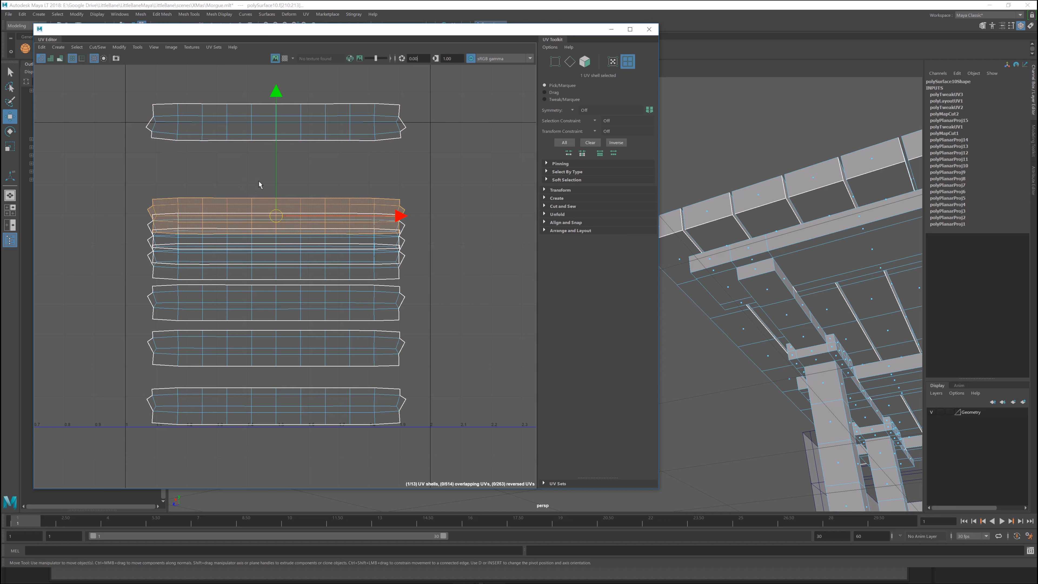
{"action": "left_click_drag", "start_coordinate": [274, 189], "coordinate": [278, 135]}
{"action": "left_click", "coordinate": [279, 213]}
{"action": "left_click_drag", "start_coordinate": [277, 202], "coordinate": [278, 174]}
{"action": "left_click", "coordinate": [270, 245]}
{"action": "left_click", "coordinate": [266, 274]}
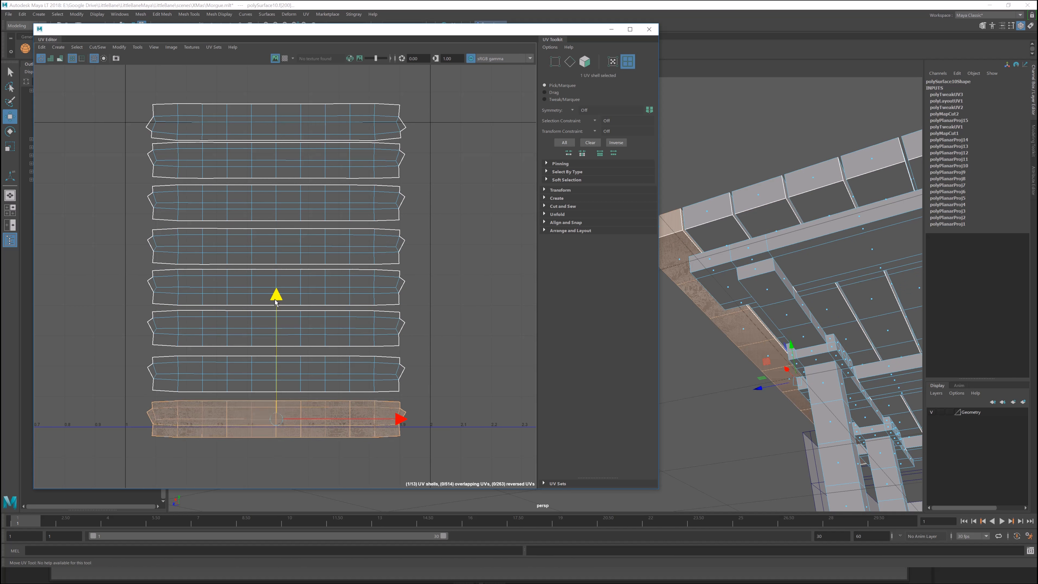
Select the inner fold edges of the end flaps on all eight plank shells and cut the UVs along them.
{"action": "right_click_drag", "start_coordinate": [157, 378], "coordinate": [156, 360]}
{"action": "left_click", "coordinate": [156, 378]}
{"action": "left_click", "coordinate": [384, 420], "text": "shift"}
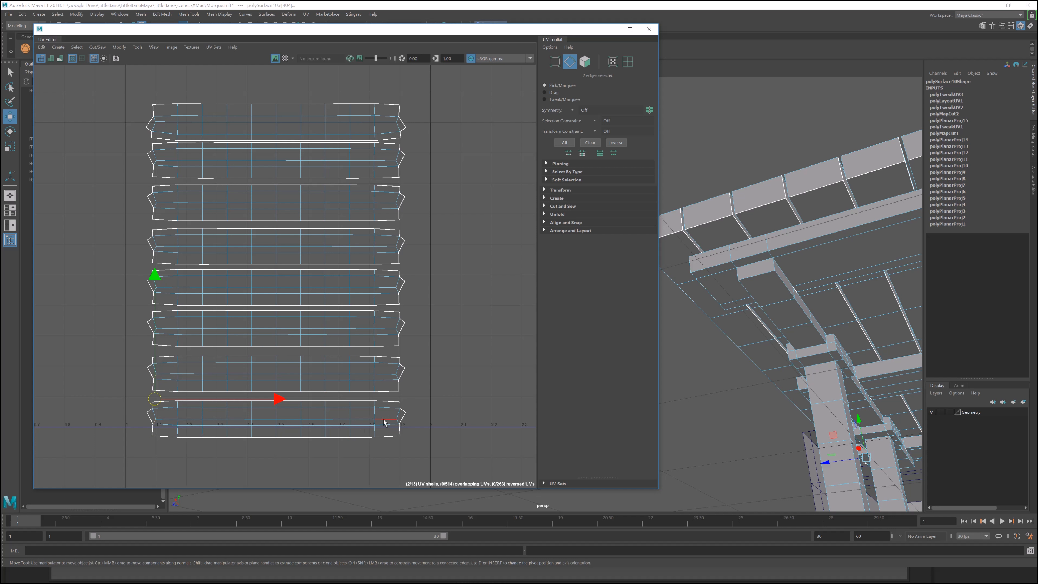
{"action": "left_click", "coordinate": [395, 420], "text": "shift"}
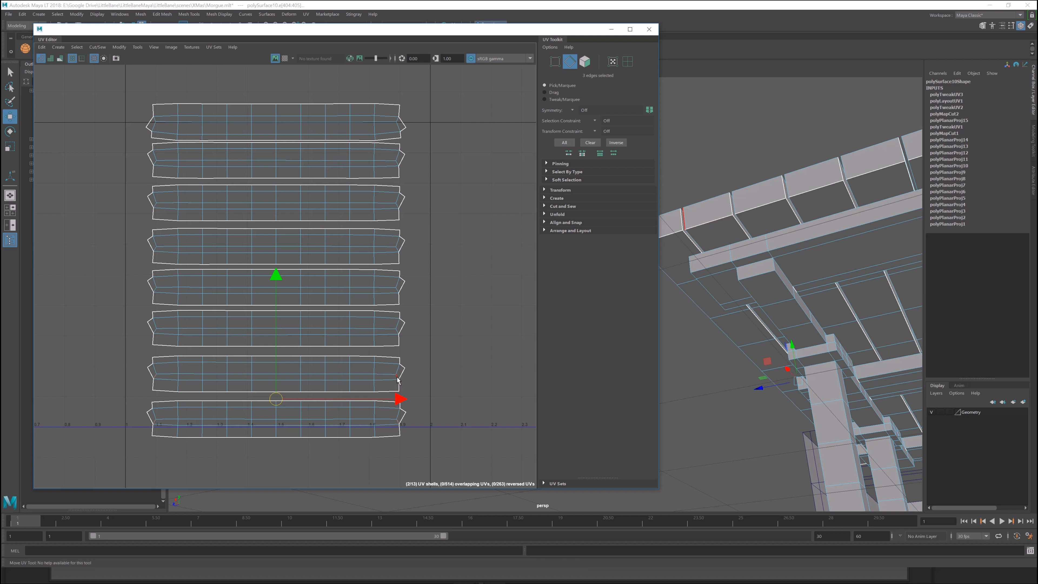
{"action": "left_click", "coordinate": [400, 327], "text": "shift"}
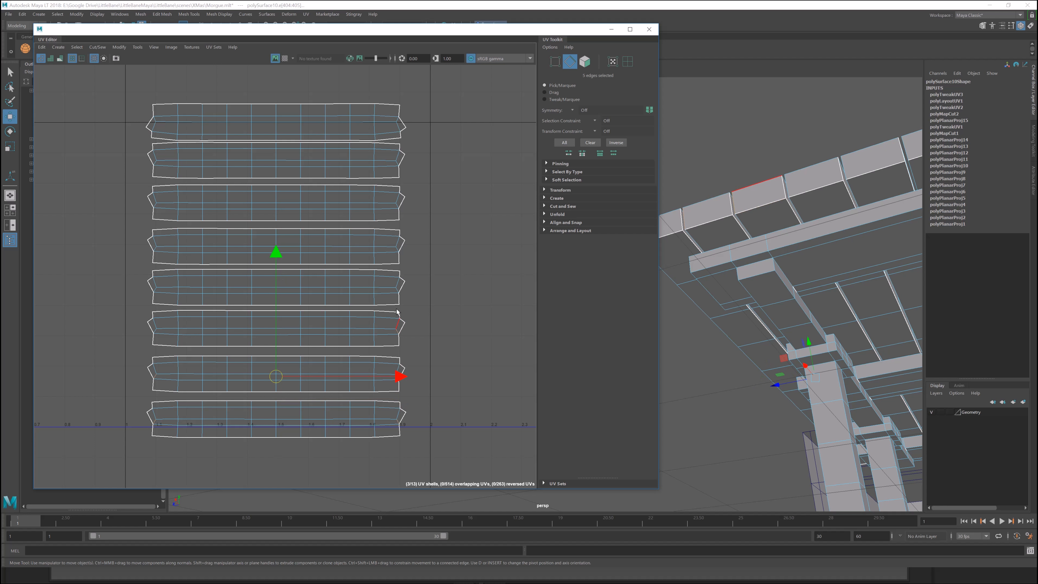
{"action": "left_click", "coordinate": [397, 289], "text": "shift"}
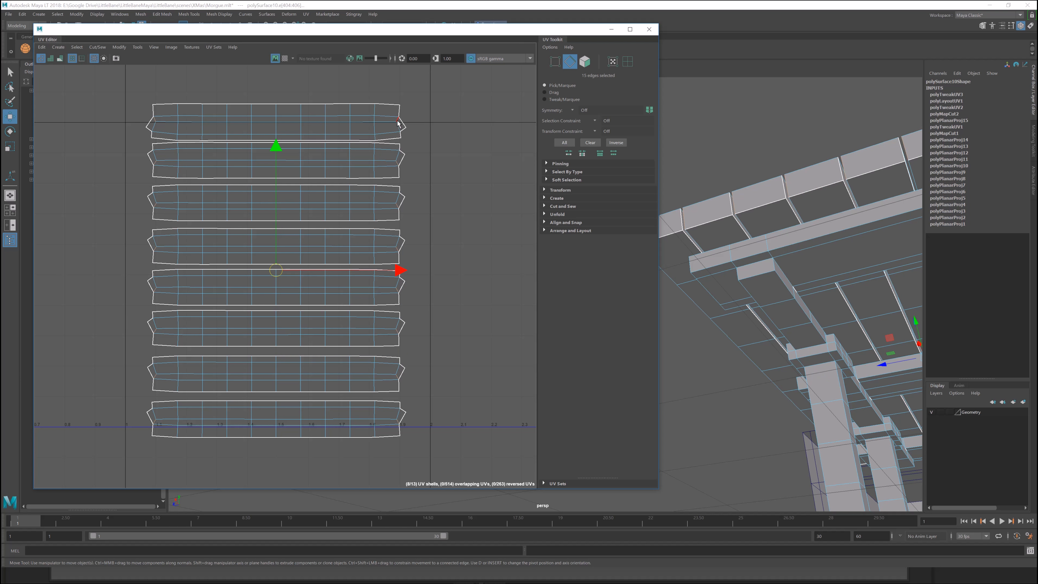
{"action": "left_click", "coordinate": [397, 121], "text": "shift"}
{"action": "right_click_drag", "start_coordinate": [461, 148], "coordinate": [414, 166], "text": "shift"}
Unfold all eight plank shells again and orient them straight.
{"action": "left_click_drag", "start_coordinate": [274, 88], "coordinate": [457, 452]}
{"action": "right_click_drag", "start_coordinate": [474, 272], "coordinate": [384, 273], "text": "shift"}
{"action": "middle_click_drag", "start_coordinate": [450, 286], "coordinate": [485, 282], "text": "alt"}
{"action": "right_click_drag", "start_coordinate": [512, 309], "coordinate": [511, 424], "text": "shift"}
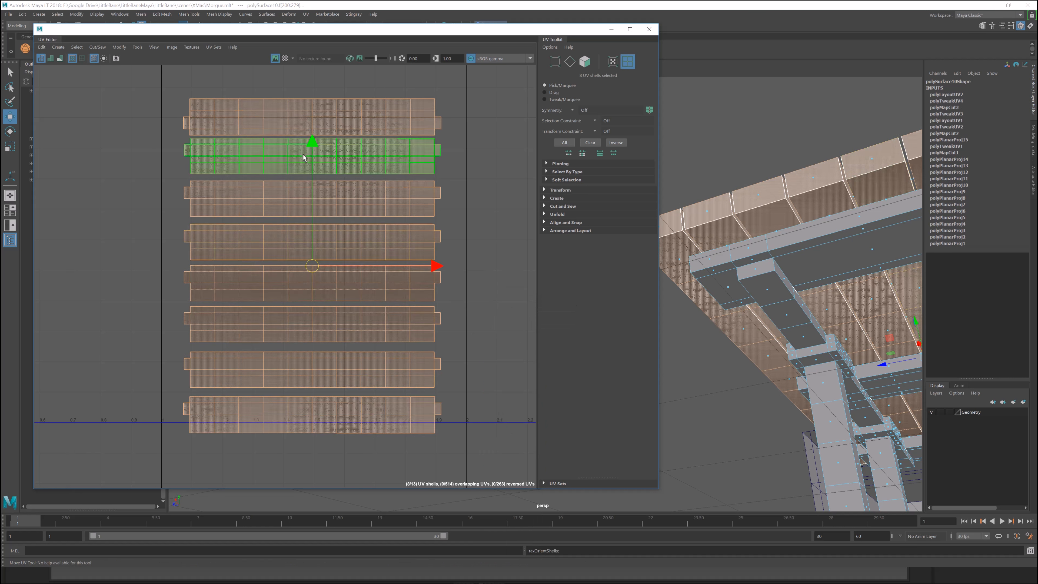
{"action": "left_click", "coordinate": [521, 375]}
Move the overlapping leg shells sideways so all four stand apart in one row.
{"action": "scroll", "coordinate": [382, 246], "scroll_direction": "down", "scroll_amount": 5}
{"action": "scroll", "coordinate": [425, 303], "scroll_direction": "down", "scroll_amount": 3}
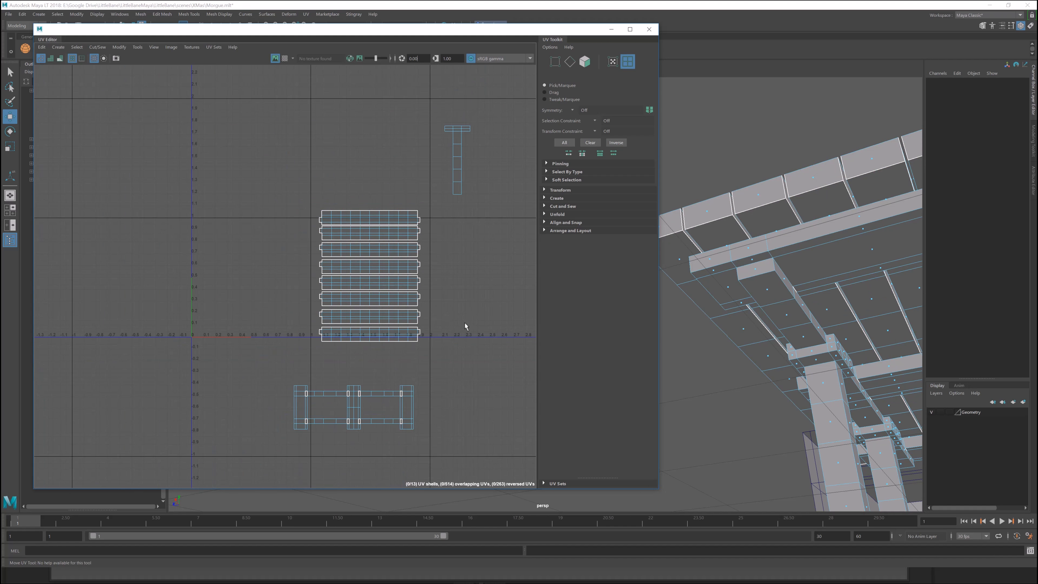
{"action": "middle_click_drag", "start_coordinate": [465, 322], "coordinate": [369, 331], "text": "alt"}
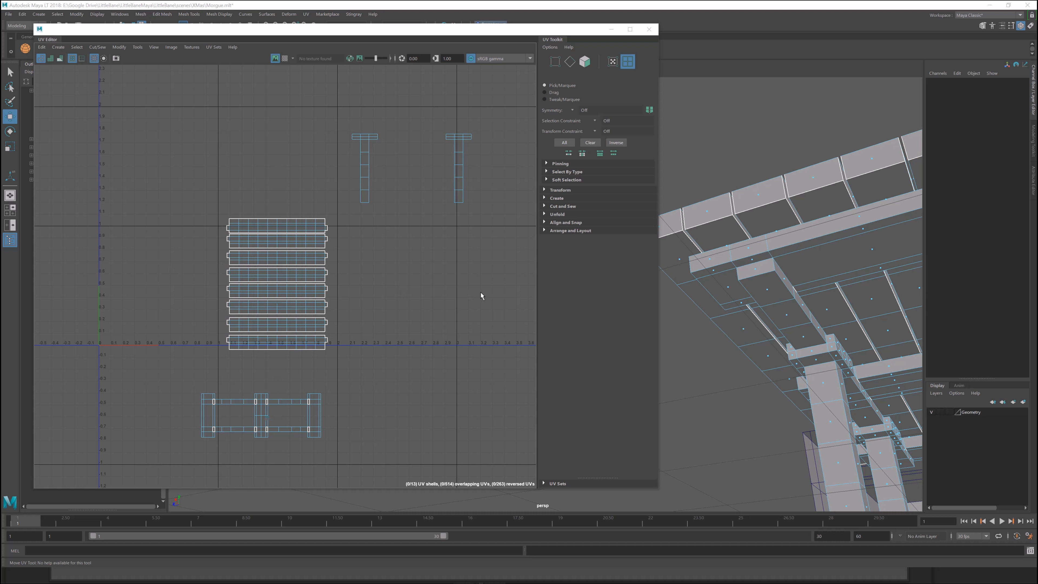
{"action": "scroll", "coordinate": [384, 241], "scroll_direction": "down", "scroll_amount": 5}
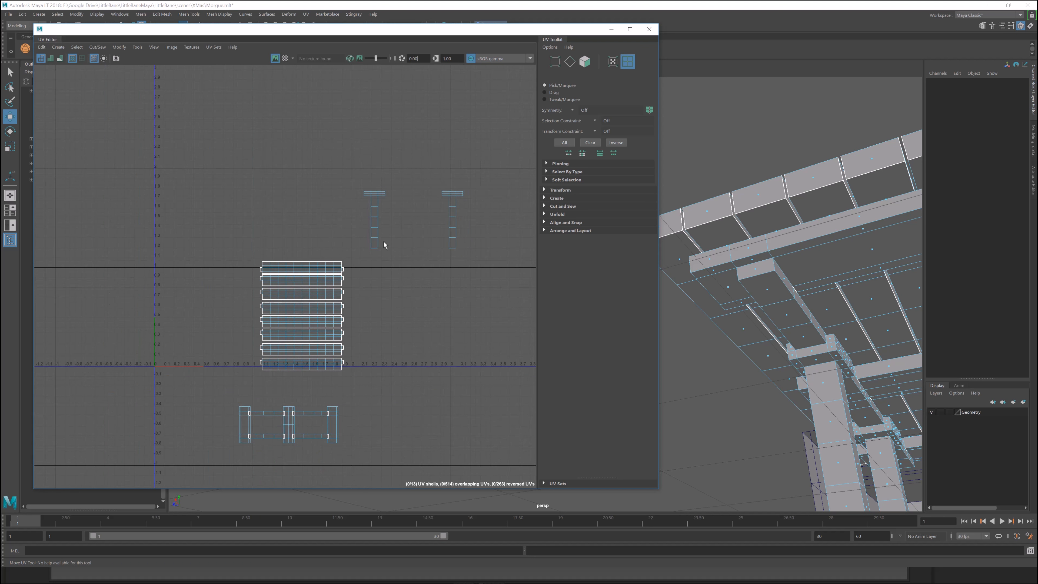
{"action": "middle_click_drag", "start_coordinate": [405, 289], "coordinate": [353, 245], "text": "alt"}
{"action": "left_click_drag", "start_coordinate": [779, 311], "coordinate": [902, 405], "text": "alt"}
{"action": "scroll", "coordinate": [326, 214], "scroll_direction": "up", "scroll_amount": 2}
{"action": "middle_click_drag", "start_coordinate": [417, 259], "coordinate": [422, 327], "text": "alt"}
{"action": "scroll", "coordinate": [422, 327], "scroll_direction": "up", "scroll_amount": 4}
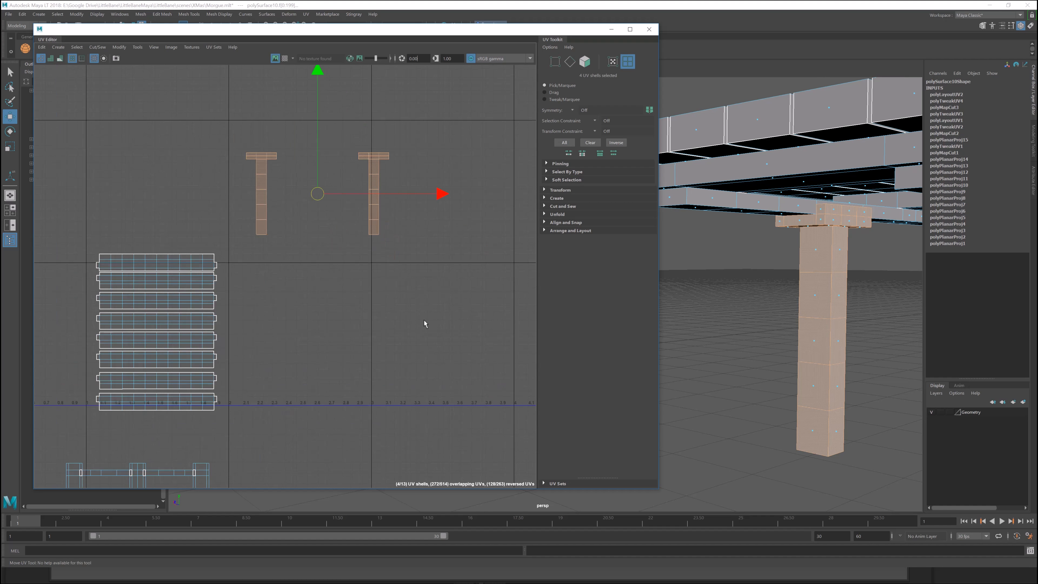
{"action": "left_click_drag", "start_coordinate": [422, 173], "coordinate": [488, 173]}
{"action": "middle_click_drag", "start_coordinate": [359, 207], "coordinate": [382, 281], "text": "alt"}
Select a vertical corner edge loop on each of the four table legs.
{"action": "left_click_drag", "start_coordinate": [368, 29], "coordinate": [252, 31]}
{"action": "left_click_drag", "start_coordinate": [777, 327], "coordinate": [730, 264], "text": "alt"}
{"action": "right_click_drag", "start_coordinate": [730, 265], "coordinate": [730, 241]}
{"action": "left_click_drag", "start_coordinate": [730, 241], "coordinate": [654, 286], "text": "alt"}
{"action": "double_click", "coordinate": [618, 291]}
{"action": "double_click", "coordinate": [801, 197], "text": "shift"}
{"action": "double_click", "coordinate": [695, 246], "text": "shift"}
{"action": "double_click", "coordinate": [597, 286], "text": "shift"}
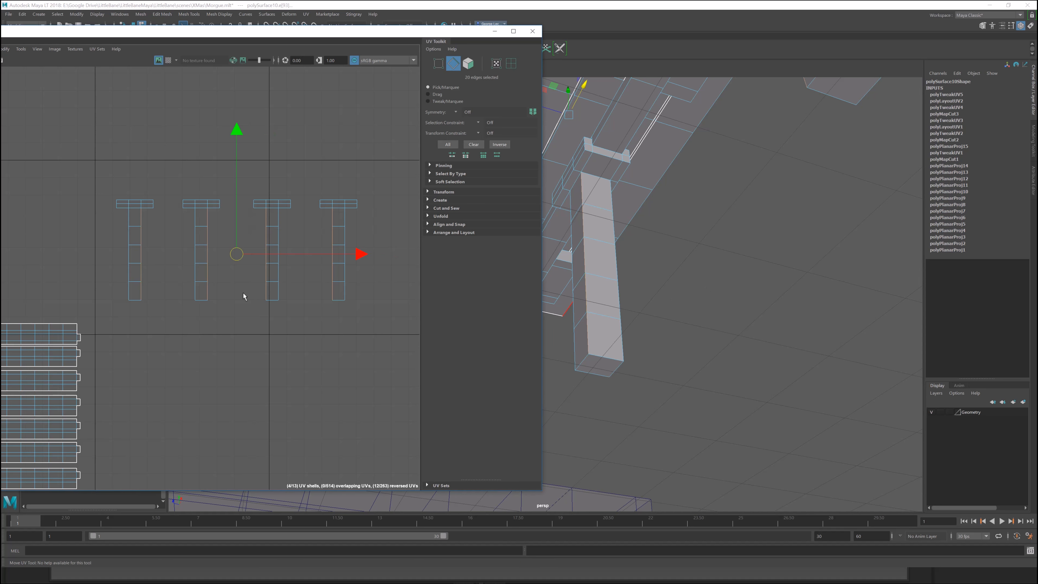
Add the foot-end edges of the legs to the seam selection and cut the UVs along it.
{"action": "middle_click_drag", "start_coordinate": [243, 294], "coordinate": [311, 307], "text": "alt"}
{"action": "middle_click_drag", "start_coordinate": [667, 318], "coordinate": [698, 260], "text": "alt"}
{"action": "scroll", "coordinate": [697, 260], "scroll_direction": "up", "scroll_amount": 2}
{"action": "left_click", "coordinate": [660, 297], "text": "shift"}
{"action": "left_click", "coordinate": [626, 307], "text": "shift"}
{"action": "left_click_drag", "start_coordinate": [616, 320], "coordinate": [630, 317], "text": "alt"}
{"action": "left_click", "coordinate": [666, 314], "text": "shift"}
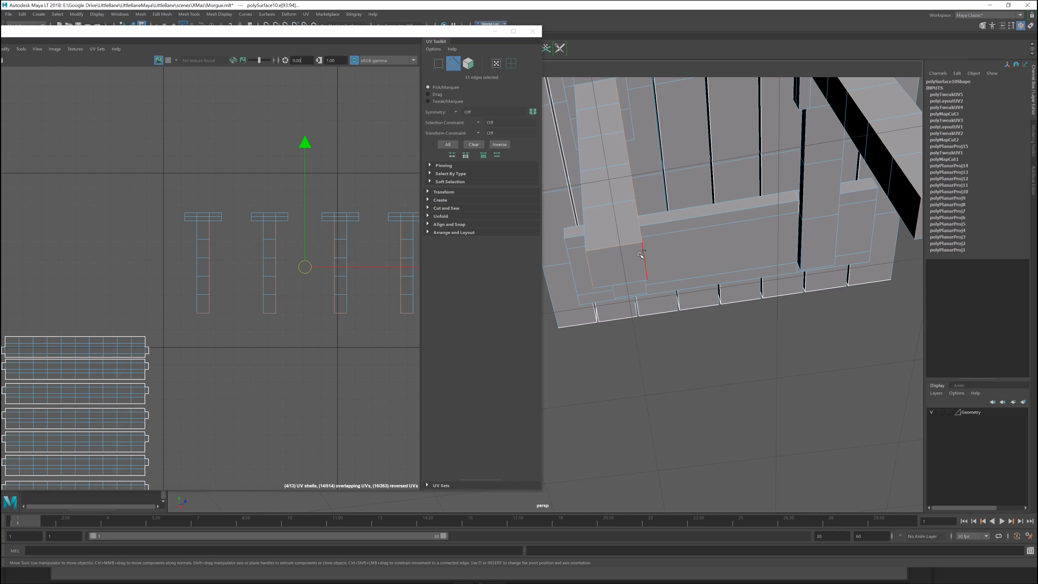
{"action": "left_click", "coordinate": [648, 261], "text": "shift"}
{"action": "left_click_drag", "start_coordinate": [648, 262], "coordinate": [652, 285], "text": "alt"}
{"action": "key", "text": "f"}
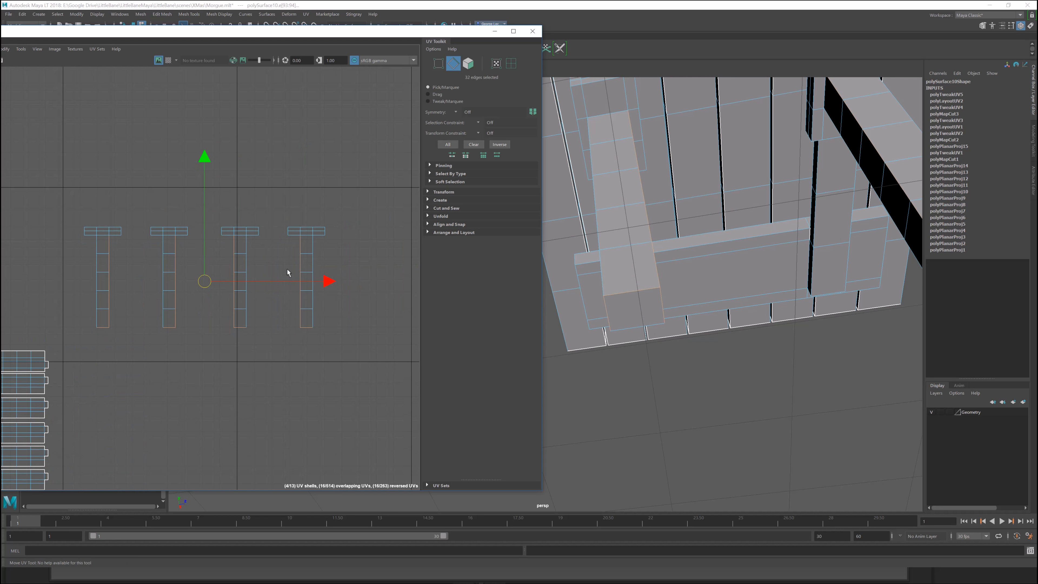
{"action": "right_click_drag", "start_coordinate": [291, 183], "coordinate": [290, 217], "text": "shift"}
Select the faces of all four legs below the cap blocks and cut them off as separate UV shells.
{"action": "left_click_drag", "start_coordinate": [741, 231], "coordinate": [637, 207], "text": "alt"}
{"action": "middle_click_drag", "start_coordinate": [644, 333], "coordinate": [681, 271], "text": "alt"}
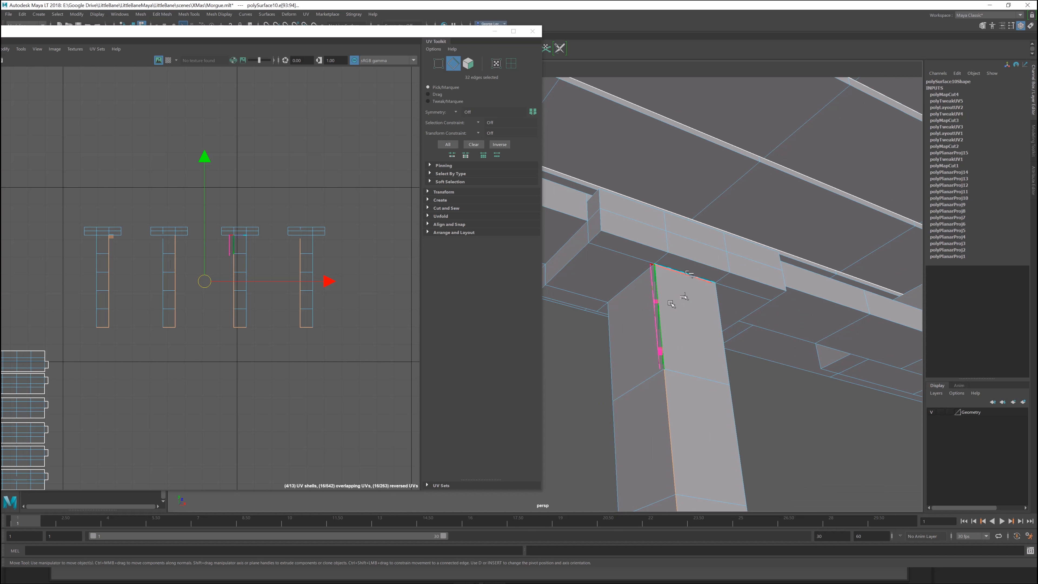
{"action": "mouse_move", "coordinate": [679, 301]}
{"action": "left_mouse_down", "text": "alt"}
{"action": "mouse_move", "coordinate": [635, 274]}
{"action": "mouse_move", "coordinate": [670, 288]}
{"action": "left_mouse_up", "text": "alt"}
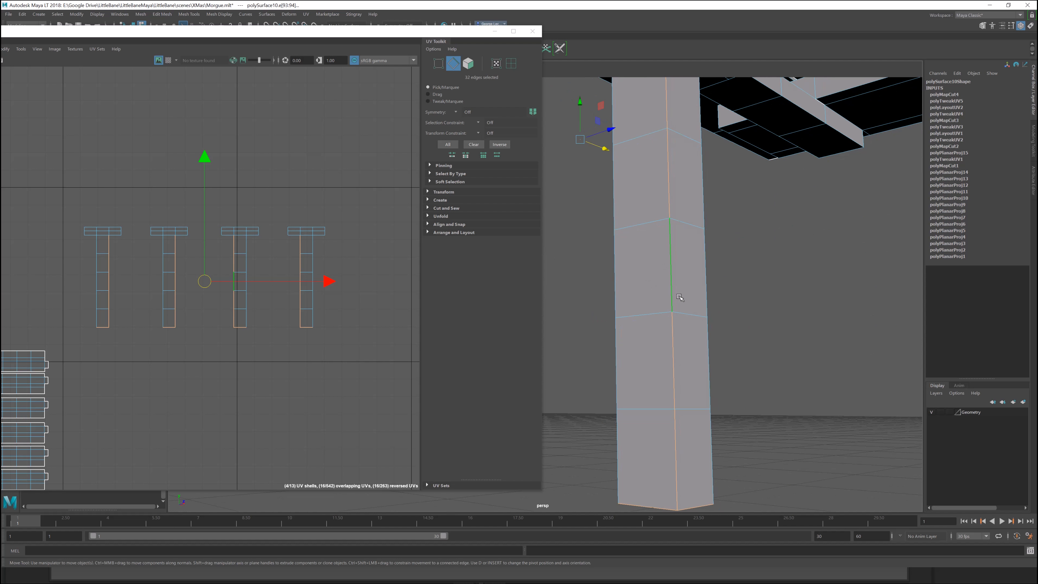
{"action": "left_click_drag", "start_coordinate": [749, 241], "coordinate": [672, 325], "text": "alt"}
{"action": "right_click_drag", "start_coordinate": [672, 324], "coordinate": [678, 339], "text": "alt"}
{"action": "left_click_drag", "start_coordinate": [717, 345], "coordinate": [797, 294], "text": "alt"}
{"action": "right_click_drag", "start_coordinate": [730, 305], "coordinate": [716, 305], "text": "alt"}
{"action": "left_click_drag", "start_coordinate": [735, 303], "coordinate": [774, 315], "text": "alt"}
{"action": "right_click_drag", "start_coordinate": [844, 289], "coordinate": [845, 312]}
{"action": "left_click_drag", "start_coordinate": [838, 304], "coordinate": [793, 306], "text": "alt"}
{"action": "middle_click_drag", "start_coordinate": [627, 282], "coordinate": [626, 319], "text": "alt"}
{"action": "left_click_drag", "start_coordinate": [695, 311], "coordinate": [695, 319], "text": "alt"}
{"action": "left_click_drag", "start_coordinate": [568, 297], "coordinate": [883, 458]}
{"action": "key", "text": "shift+x"}
Move the four leg shells up, clear of the cap block shells.
{"action": "right_click_drag", "start_coordinate": [359, 171], "coordinate": [400, 186]}
{"action": "left_click_drag", "start_coordinate": [206, 160], "coordinate": [219, 39]}
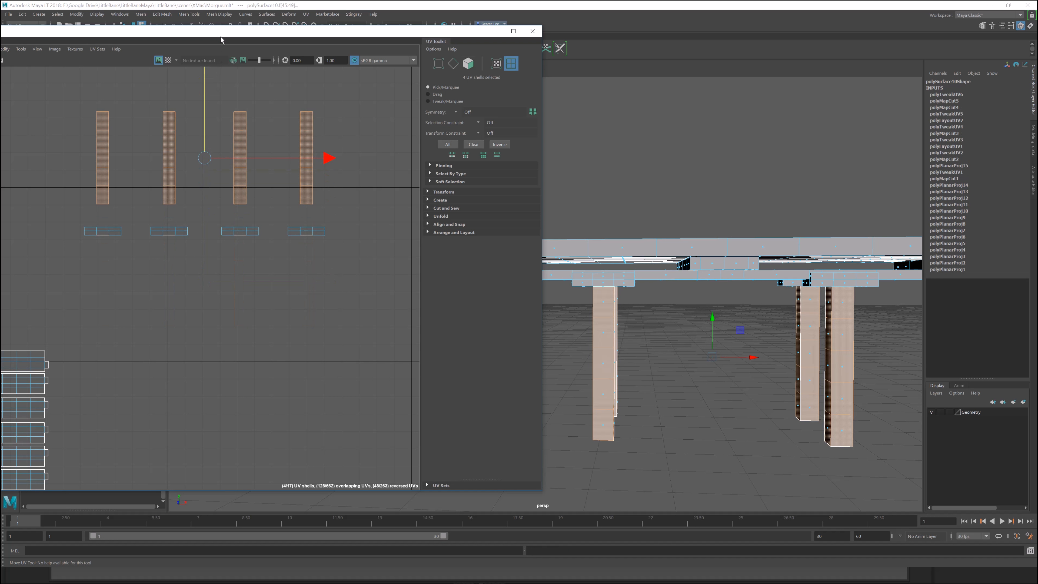
{"action": "middle_click_drag", "start_coordinate": [215, 160], "coordinate": [229, 217], "text": "alt"}
Unfold the four leg shells and orient them to the UV axes.
{"action": "right_click_drag", "start_coordinate": [208, 188], "coordinate": [207, 187], "text": "shift"}
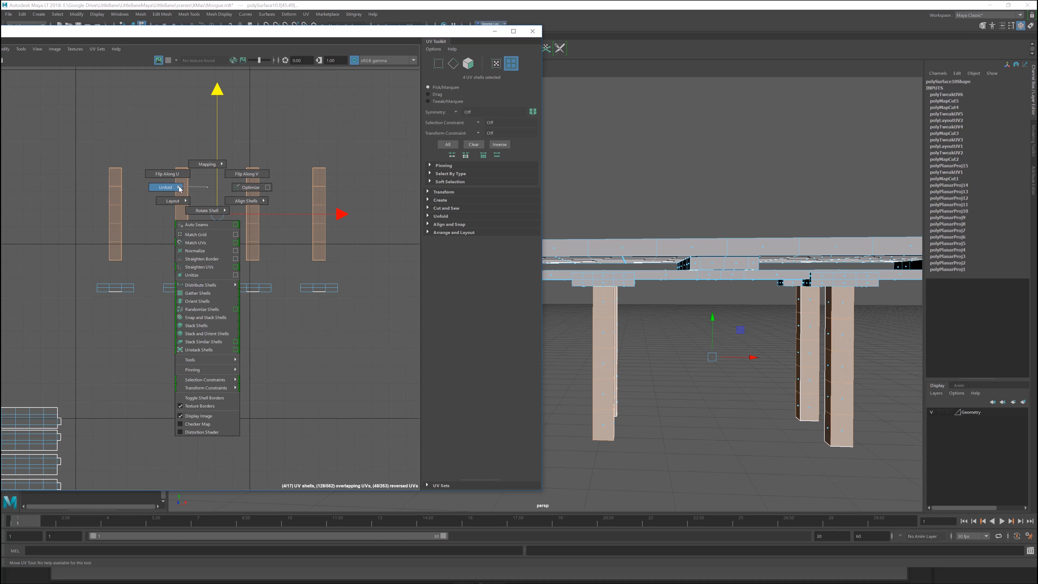
{"action": "left_click", "coordinate": [155, 187]}
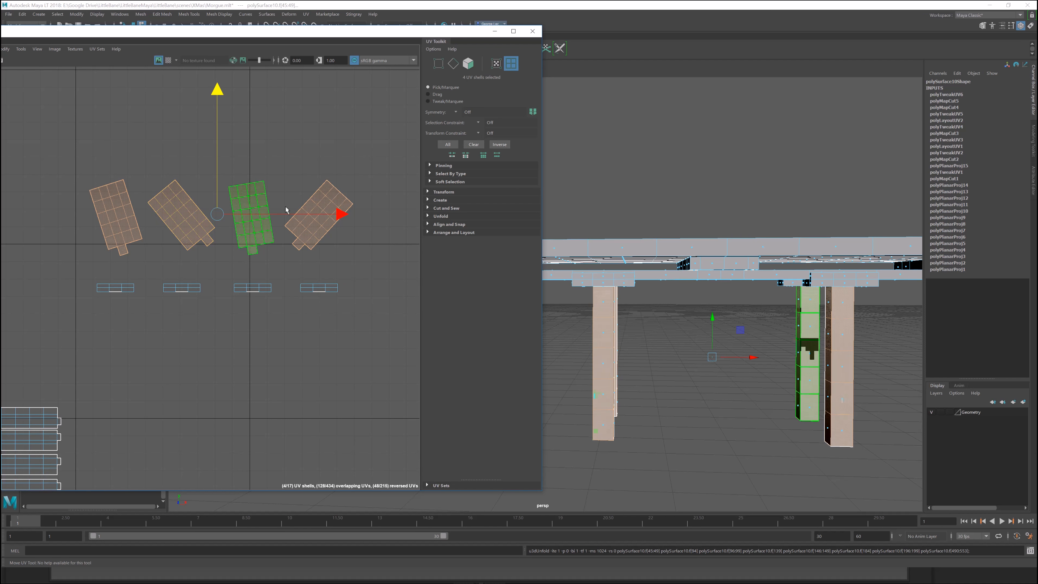
{"action": "right_click_drag", "start_coordinate": [303, 165], "coordinate": [308, 282], "text": "shift"}
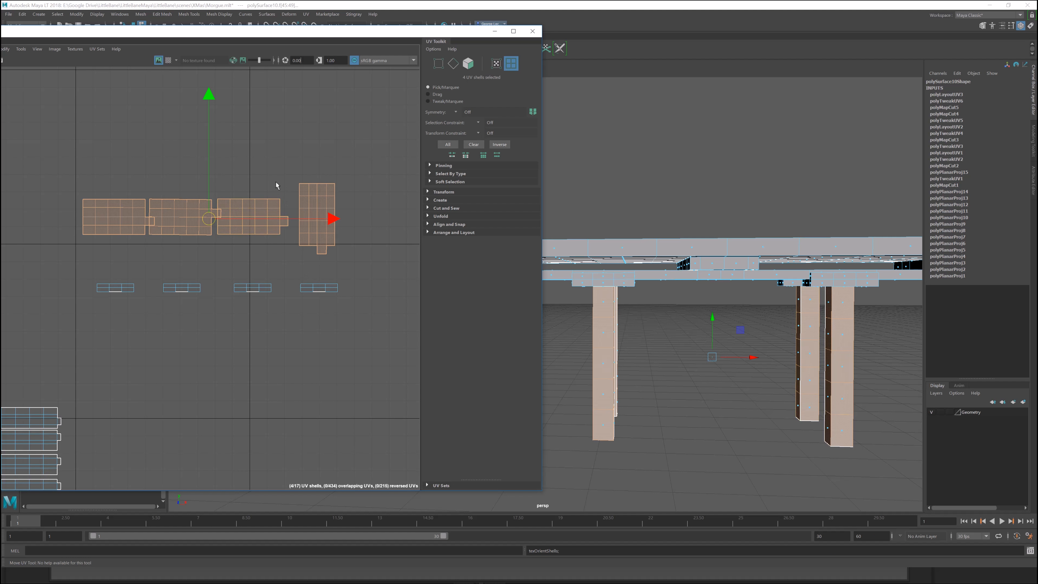
Rotate the three horizontal leg shells upright and orient them straight.
{"action": "left_click", "coordinate": [250, 218]}
{"action": "left_click", "coordinate": [180, 218], "text": "shift"}
{"action": "left_click", "coordinate": [136, 224], "text": "shift"}
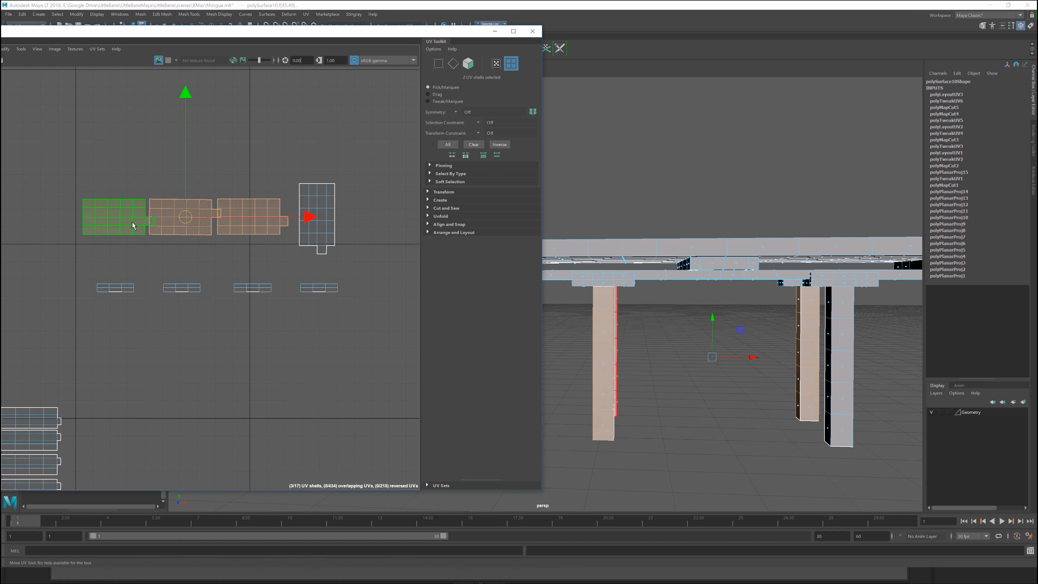
{"action": "key", "text": "e"}
{"action": "left_click_drag", "start_coordinate": [273, 137], "coordinate": [266, 301]}
{"action": "right_click_drag", "start_coordinate": [332, 161], "coordinate": [322, 274], "text": "shift"}
Move the leg shells beside the cap shells into one vertical column, with the fourth shell at the top.
{"action": "key", "text": "w"}
{"action": "left_click_drag", "start_coordinate": [185, 217], "coordinate": [387, 319]}
{"action": "left_click", "coordinate": [317, 215]}
{"action": "left_click_drag", "start_coordinate": [317, 219], "coordinate": [391, 191]}
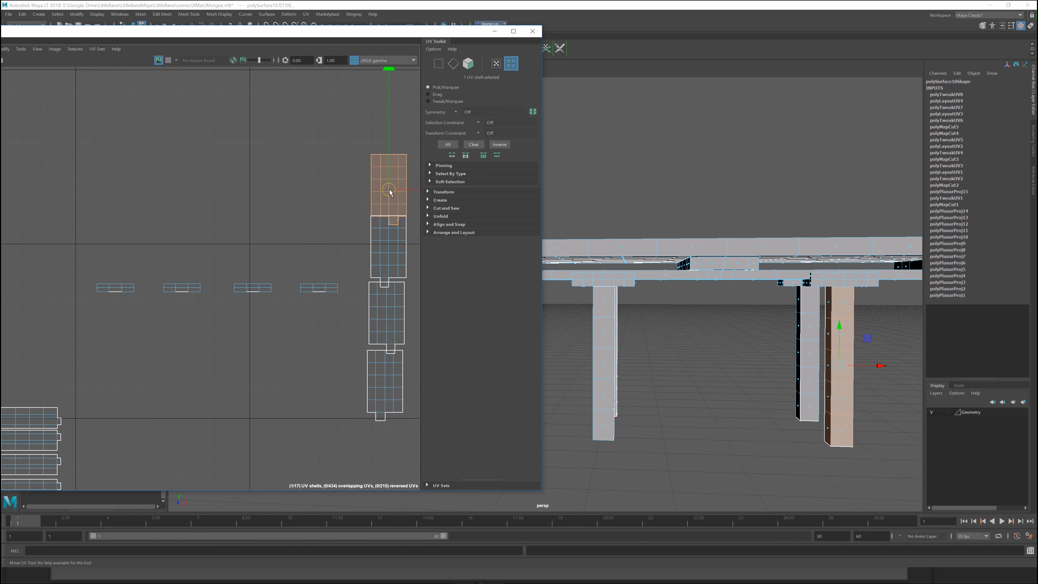
{"action": "left_click", "coordinate": [312, 258]}
Select the lower border edges of the cap blocks above the legs as seam edges.
{"action": "middle_click_drag", "start_coordinate": [83, 243], "coordinate": [65, 227], "text": "alt"}
{"action": "left_click_drag", "start_coordinate": [66, 227], "coordinate": [327, 304]}
{"action": "left_click_drag", "start_coordinate": [727, 335], "coordinate": [776, 307], "text": "alt"}
{"action": "scroll", "coordinate": [730, 350], "scroll_direction": "up", "scroll_amount": 3}
{"action": "right_click_drag", "start_coordinate": [776, 308], "coordinate": [776, 279]}
{"action": "double_click", "coordinate": [741, 225]}
{"action": "double_click", "coordinate": [830, 228], "text": "shift"}
{"action": "left_click_drag", "start_coordinate": [776, 308], "coordinate": [712, 245], "text": "alt"}
{"action": "double_click", "coordinate": [698, 232], "text": "shift"}
{"action": "mouse_move", "coordinate": [731, 284]}
{"action": "left_mouse_down", "text": "alt"}
{"action": "mouse_move", "coordinate": [726, 272]}
{"action": "mouse_move", "coordinate": [725, 286]}
{"action": "left_mouse_up", "text": "alt"}
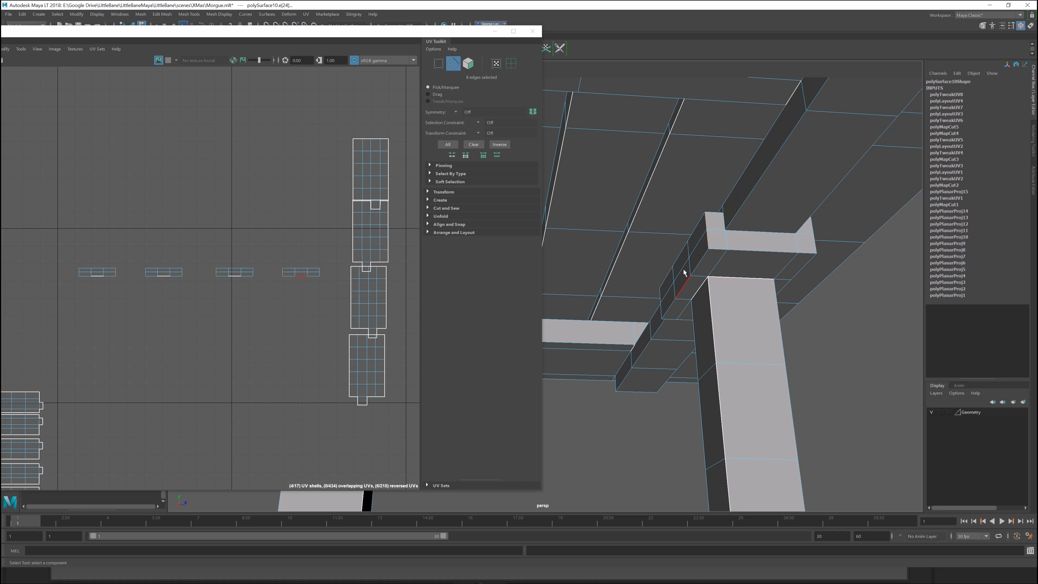
{"action": "left_click", "coordinate": [800, 253], "text": "shift"}
{"action": "left_click_drag", "start_coordinate": [800, 253], "coordinate": [658, 184], "text": "alt"}
{"action": "left_click", "coordinate": [625, 160], "text": "shift"}
{"action": "double_click", "coordinate": [664, 163], "text": "shift"}
{"action": "key", "text": "ctrl+z"}
{"action": "double_click", "coordinate": [686, 167], "text": "shift"}
{"action": "key", "text": "ctrl+z"}
{"action": "key", "text": "ctrl+z"}
{"action": "key", "text": "ctrl+z"}
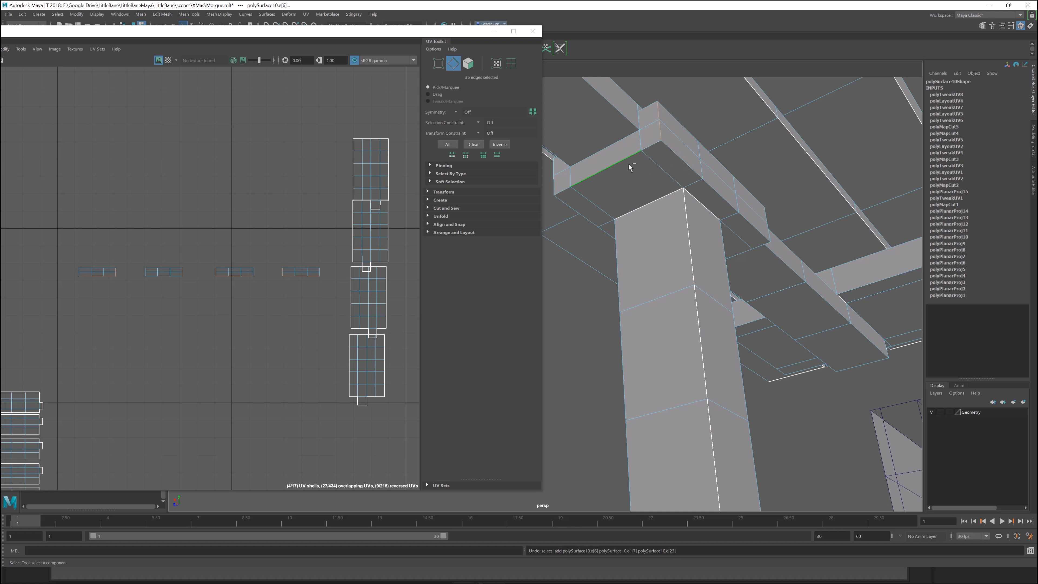
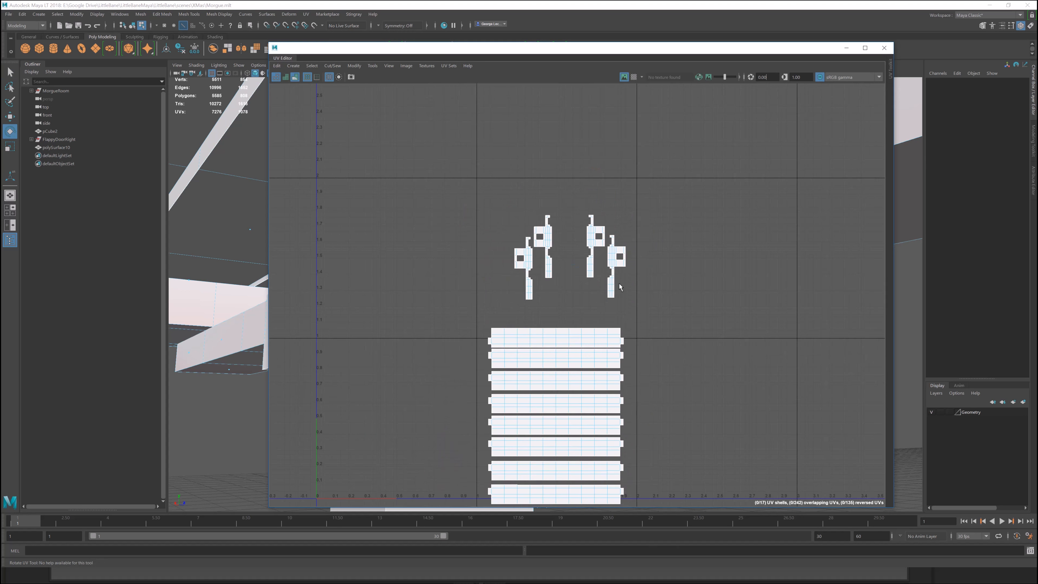
Select all of the table's UV shells in the UV Editor.
{"action": "left_click_drag", "start_coordinate": [556, 48], "coordinate": [0, 48]}
{"action": "middle_click_drag", "start_coordinate": [314, 241], "coordinate": [482, 242], "text": "alt"}
{"action": "left_click_drag", "start_coordinate": [0, 66], "coordinate": [629, 52]}
{"action": "right_click_drag", "start_coordinate": [652, 209], "coordinate": [629, 204]}
{"action": "scroll", "coordinate": [625, 202], "scroll_direction": "down", "scroll_amount": 1}
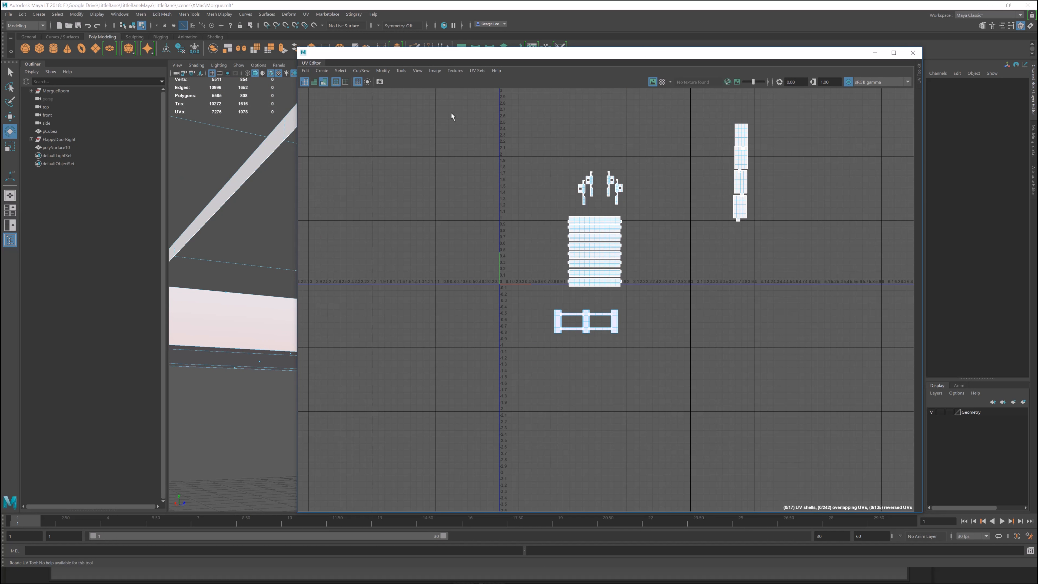
{"action": "left_click_drag", "start_coordinate": [530, 132], "coordinate": [816, 319]}
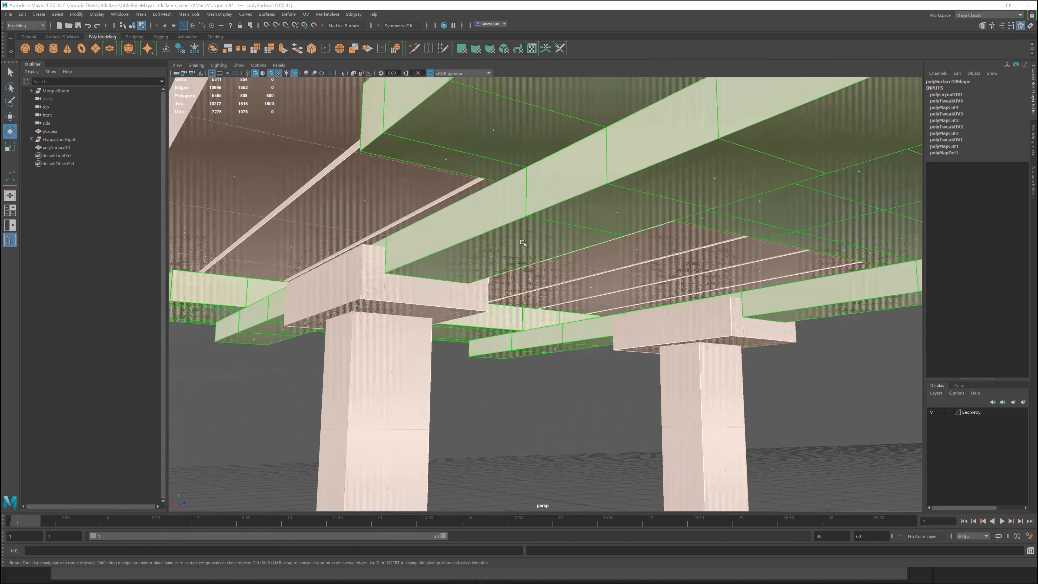
Save the scene and switch the table back to object selection.
{"action": "left_click_drag", "start_coordinate": [528, 255], "coordinate": [577, 256], "text": "alt"}
{"action": "scroll", "coordinate": [566, 255], "scroll_direction": "down", "scroll_amount": 5}
{"action": "key", "text": "ctrl+s"}
{"action": "key", "text": "F8"}
{"action": "key", "text": "F8"}
{"action": "key", "text": "F8"}
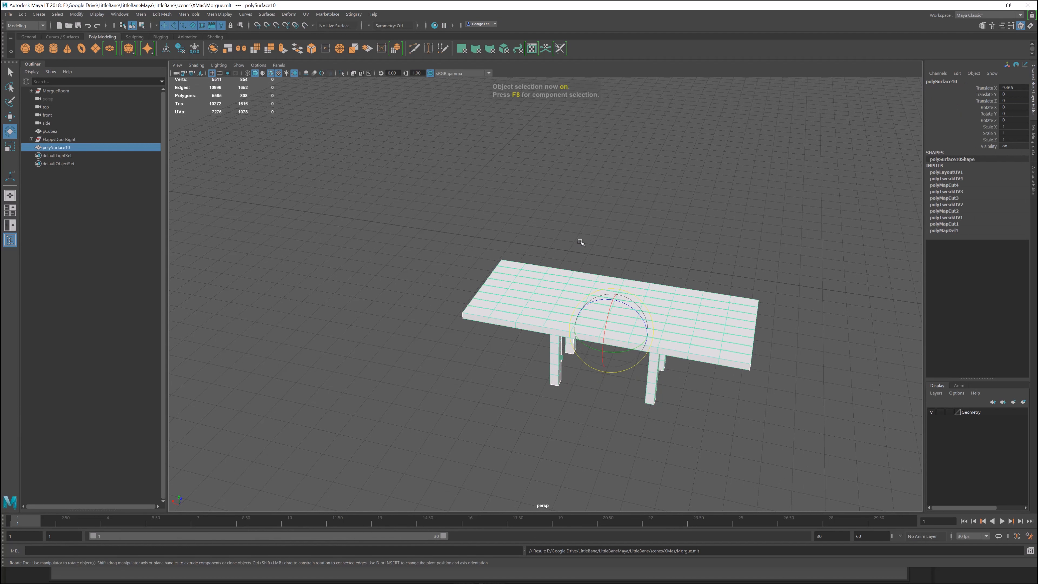
Open the UV Editor for the table model and bring its shells into view.
{"action": "left_click", "coordinate": [631, 242]}
{"action": "scroll", "coordinate": [630, 242], "scroll_direction": "up", "scroll_amount": 3}
{"action": "scroll", "coordinate": [631, 242], "scroll_direction": "up", "scroll_amount": 3}
{"action": "left_click", "coordinate": [531, 48]}
{"action": "left_click_drag", "start_coordinate": [623, 85], "coordinate": [160, 68]}
{"action": "scroll", "coordinate": [527, 233], "scroll_direction": "up", "scroll_amount": 5}
{"action": "left_click", "coordinate": [510, 226]}
{"action": "left_click_drag", "start_coordinate": [410, 127], "coordinate": [695, 388]}
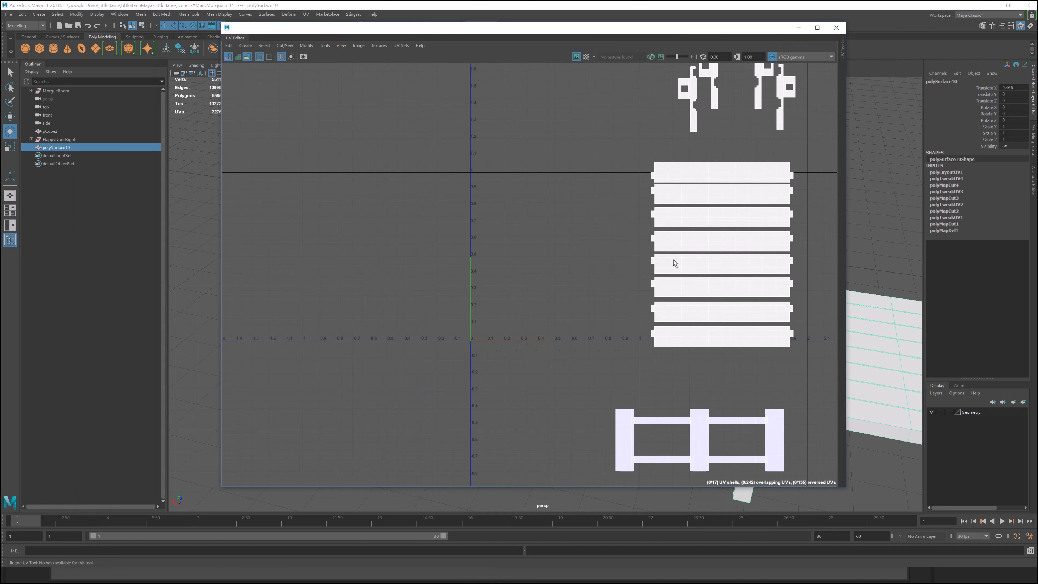
Select all of the table's UV shells and open the Layout UVs options.
{"action": "scroll", "coordinate": [669, 242], "scroll_direction": "down", "scroll_amount": 3}
{"action": "middle_click_drag", "start_coordinate": [669, 242], "coordinate": [536, 244], "text": "alt"}
{"action": "right_click", "coordinate": [536, 244]}
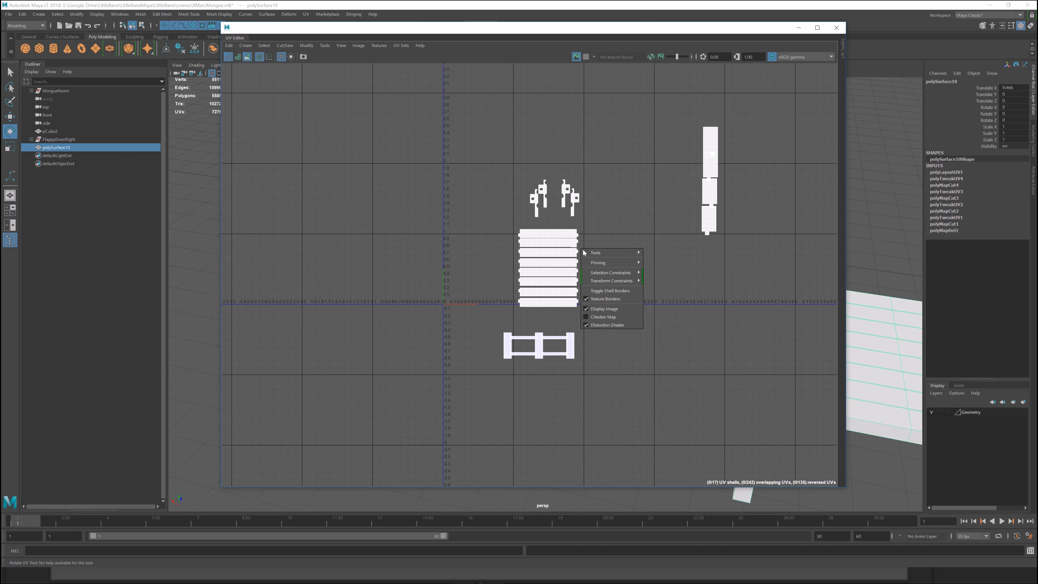
{"action": "right_click", "coordinate": [556, 239]}
{"action": "right_click_drag", "start_coordinate": [557, 239], "coordinate": [520, 225]}
{"action": "left_click_drag", "start_coordinate": [436, 68], "coordinate": [775, 387]}
{"action": "right_click", "coordinate": [647, 280], "text": "shift"}
{"action": "right_click_drag", "start_coordinate": [647, 280], "coordinate": [579, 307], "text": "shift"}
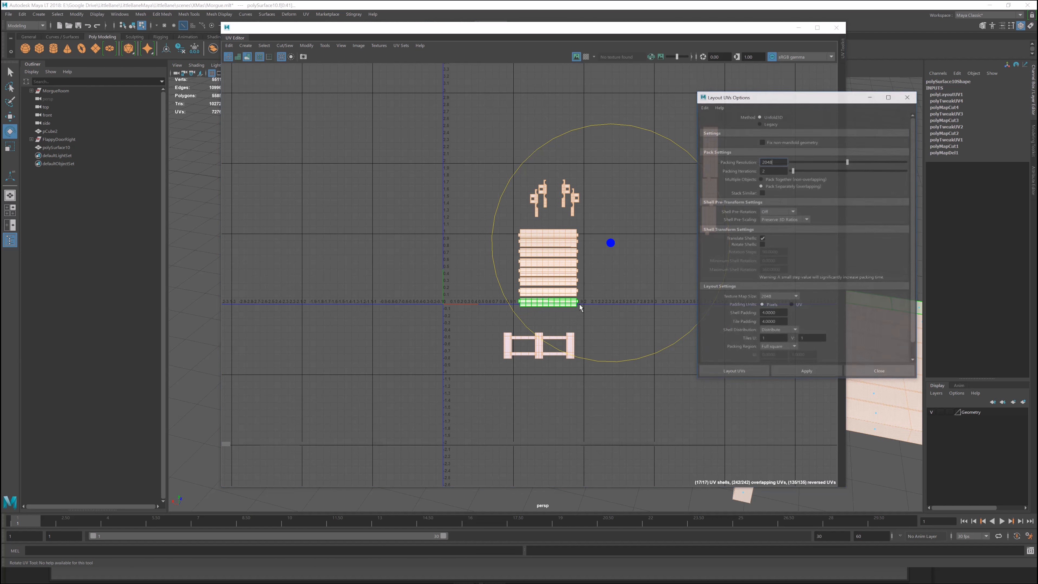
Lay out the UV shells with shell rotation enabled in 90° steps, a 2048 map size, and shell and tile padding of 6 pixels.
{"action": "left_click_drag", "start_coordinate": [816, 99], "coordinate": [324, 82]}
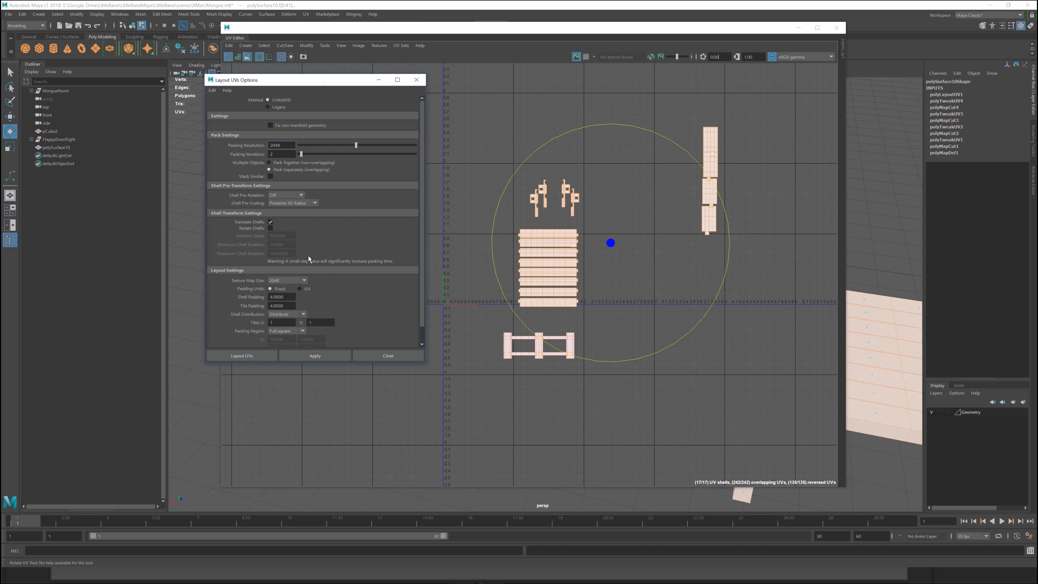
{"action": "scroll", "coordinate": [307, 267], "scroll_direction": "down", "scroll_amount": 1}
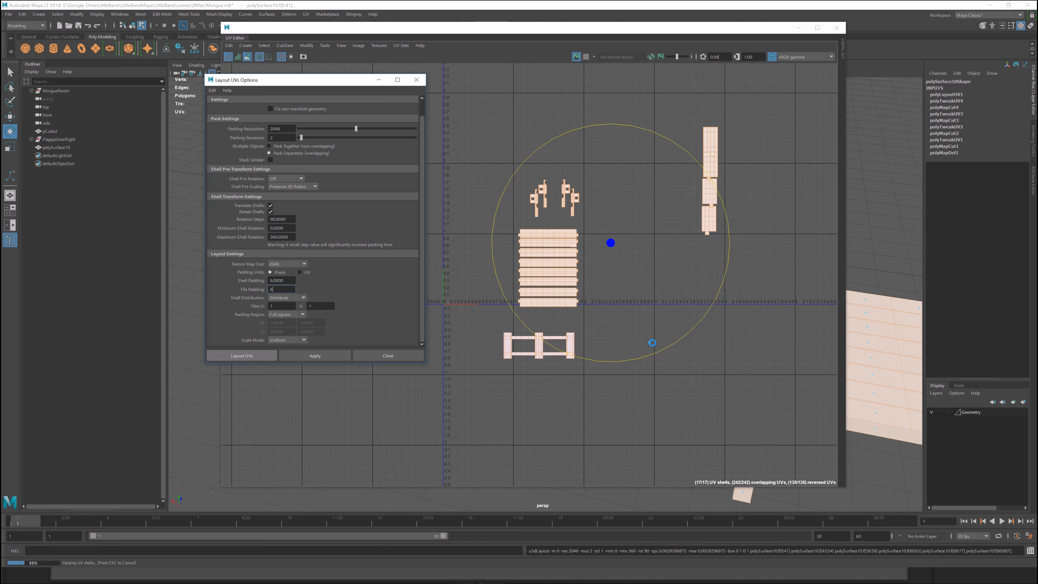
{"action": "left_click", "coordinate": [242, 355]}
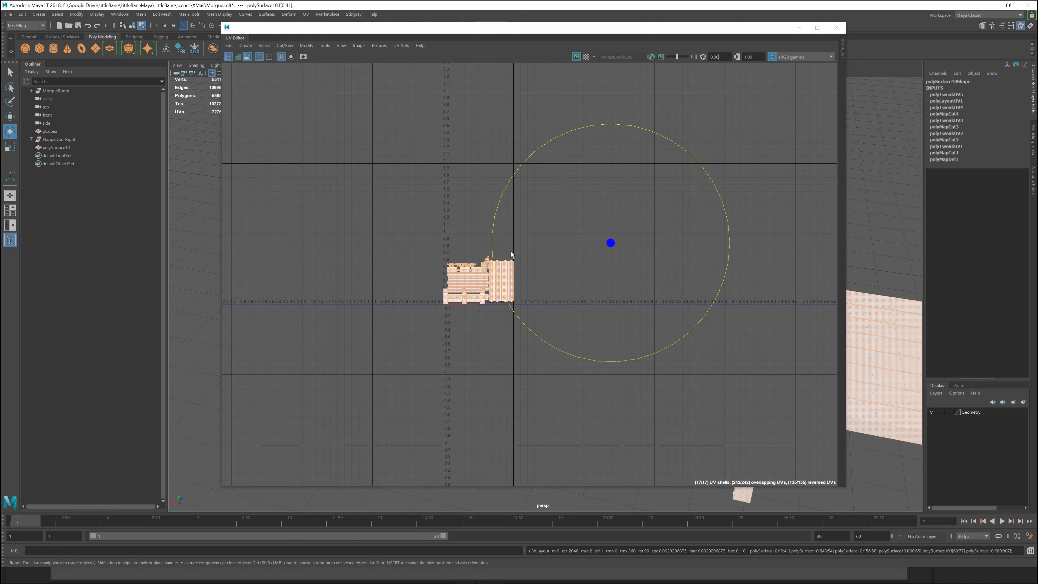
Deselect the shells and examine the packed layout for overlaps around the crossbeam frame shell.
{"action": "scroll", "coordinate": [510, 250], "scroll_direction": "up", "scroll_amount": 3}
{"action": "scroll", "coordinate": [482, 245], "scroll_direction": "up", "scroll_amount": 2}
{"action": "left_click", "coordinate": [484, 235]}
{"action": "scroll", "coordinate": [477, 287], "scroll_direction": "up", "scroll_amount": 3}
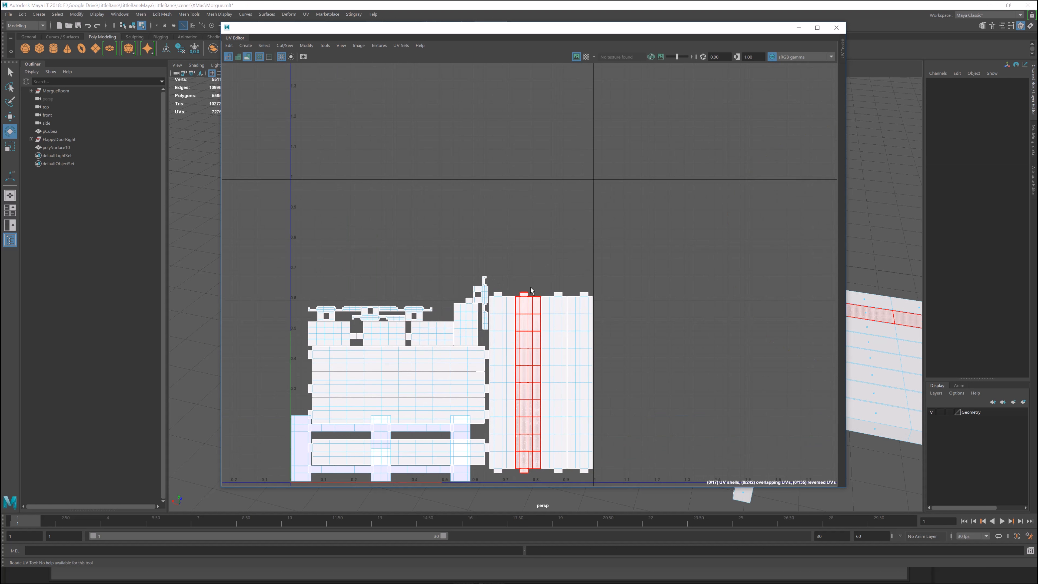
{"action": "middle_click_drag", "start_coordinate": [474, 294], "coordinate": [624, 193], "text": "alt"}
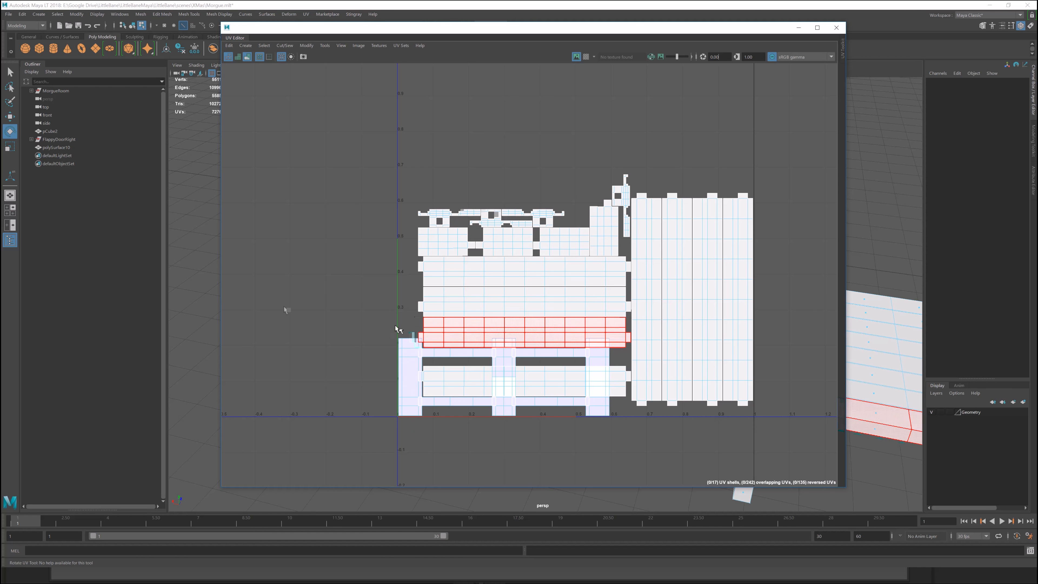
{"action": "right_click_drag", "start_coordinate": [239, 294], "coordinate": [281, 287], "text": "alt"}
{"action": "middle_click_drag", "start_coordinate": [595, 345], "coordinate": [461, 268], "text": "alt"}
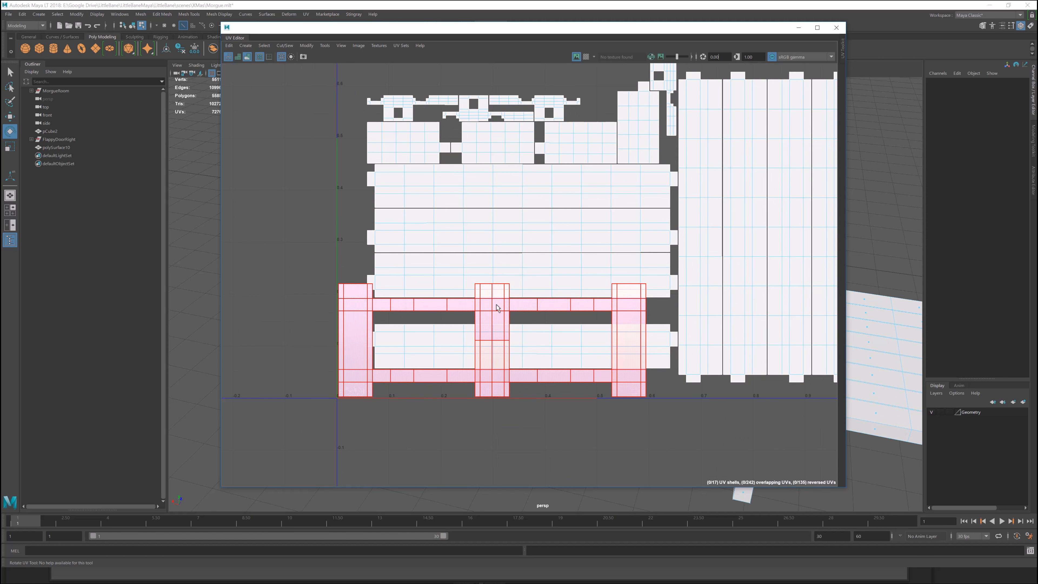
Return the table to object mode and compare its model with the full UV layout.
{"action": "scroll", "coordinate": [507, 272], "scroll_direction": "down", "scroll_amount": 2}
{"action": "scroll", "coordinate": [508, 271], "scroll_direction": "down", "scroll_amount": 4}
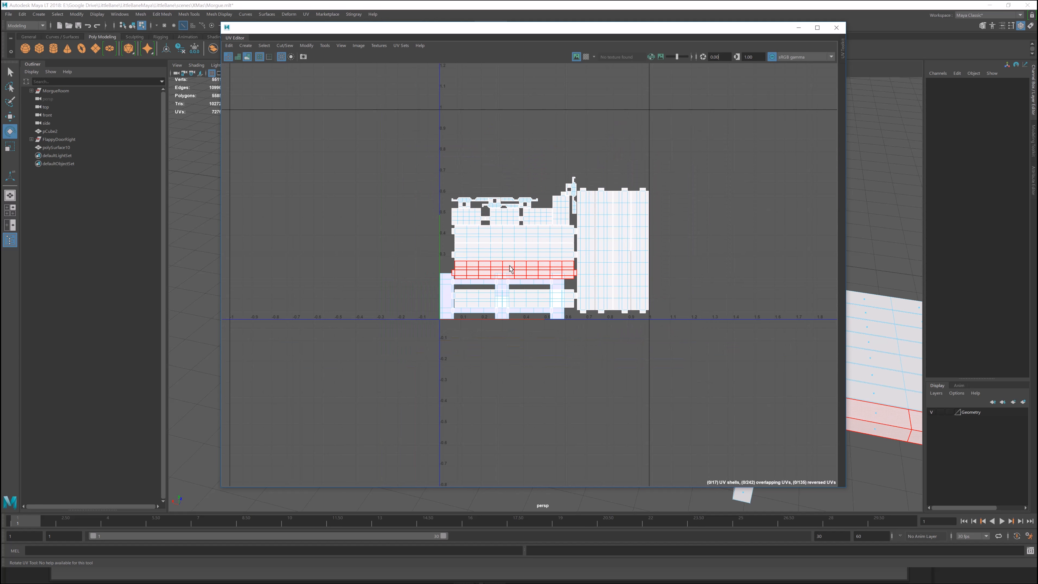
{"action": "left_click_drag", "start_coordinate": [568, 28], "coordinate": [0, 59]}
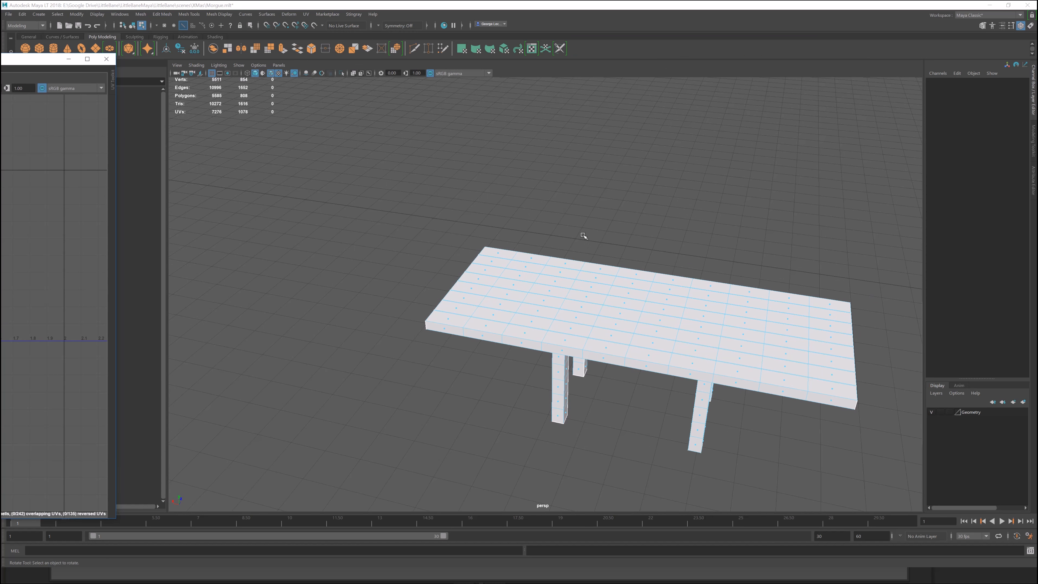
{"action": "key", "text": "F8"}
{"action": "left_click_drag", "start_coordinate": [608, 308], "coordinate": [569, 277], "text": "alt"}
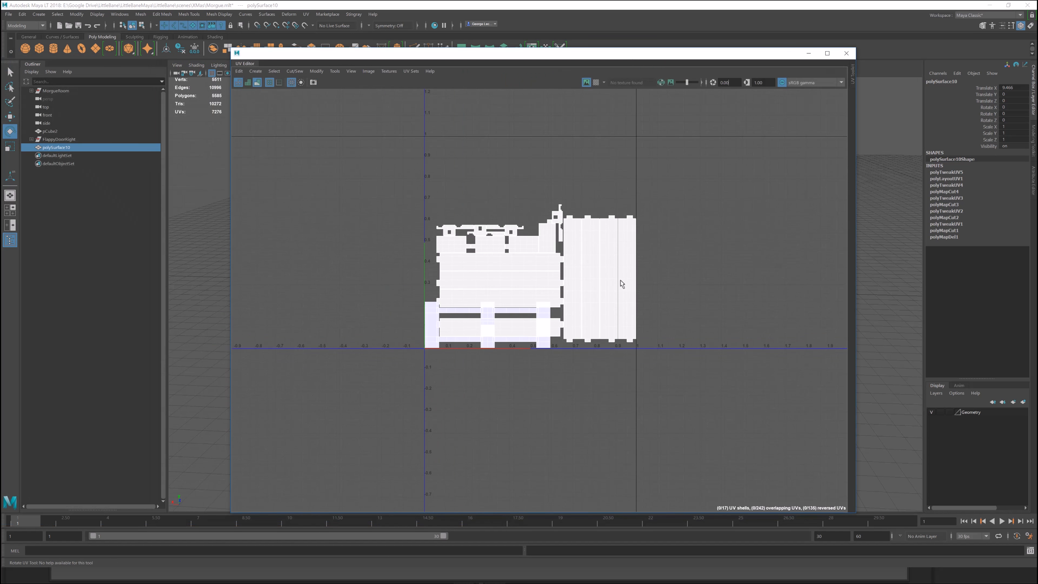
{"action": "scroll", "coordinate": [624, 279], "scroll_direction": "up", "scroll_amount": 3}
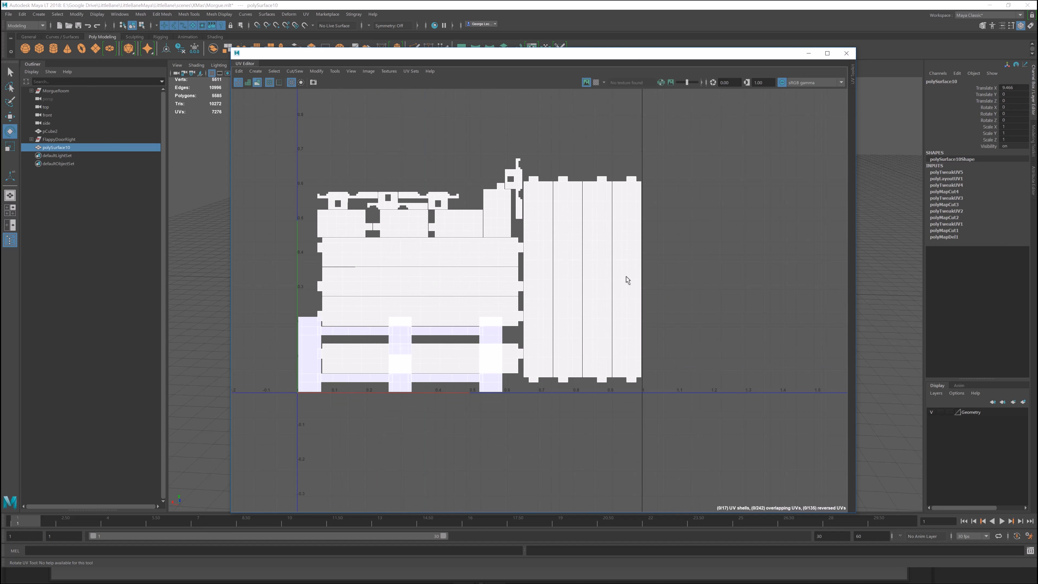
{"action": "middle_click_drag", "start_coordinate": [447, 232], "coordinate": [500, 246], "text": "alt"}
Select all of the table's UV shells and lay them out again with 90° rotation steps, 2048 resolution and 6-pixel padding.
{"action": "right_click", "coordinate": [485, 166]}
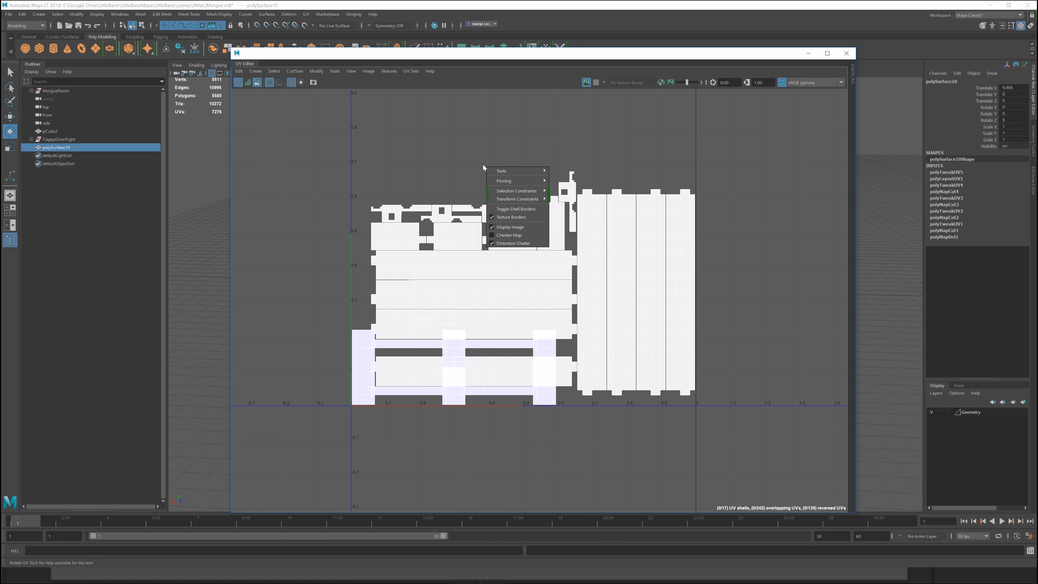
{"action": "right_click", "coordinate": [422, 144]}
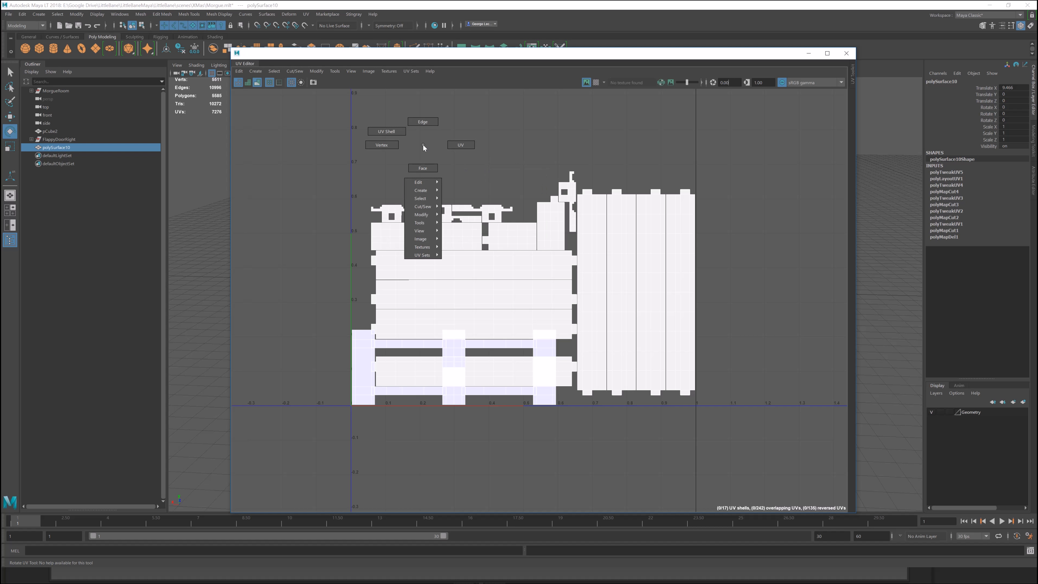
{"action": "right_click_drag", "start_coordinate": [423, 145], "coordinate": [429, 157]}
{"action": "right_click", "coordinate": [428, 170]}
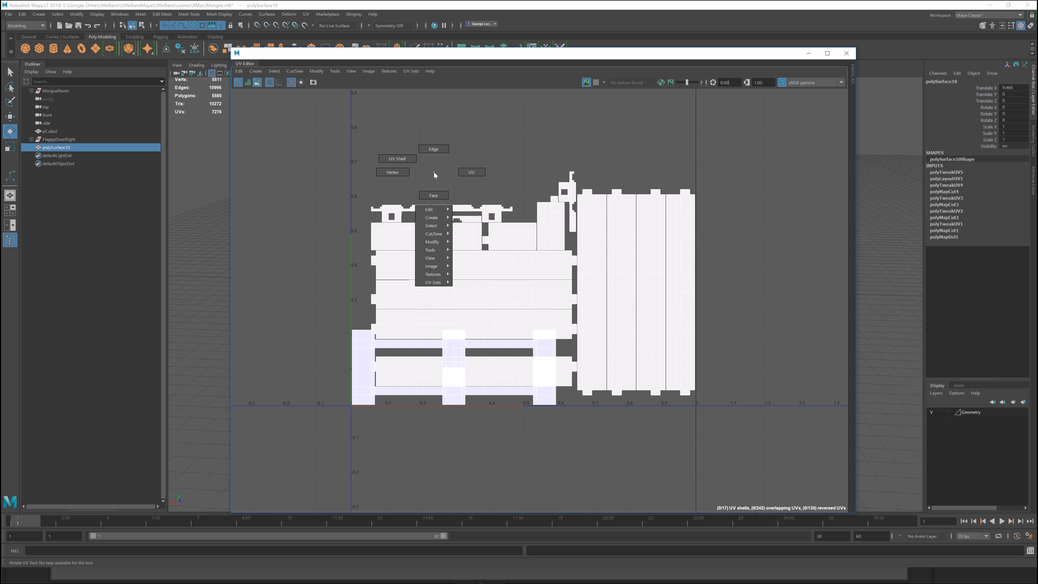
{"action": "right_click_drag", "start_coordinate": [447, 167], "coordinate": [391, 156]}
{"action": "left_click_drag", "start_coordinate": [311, 135], "coordinate": [728, 430]}
{"action": "left_click", "coordinate": [316, 71]}
{"action": "left_click", "coordinate": [433, 167]}
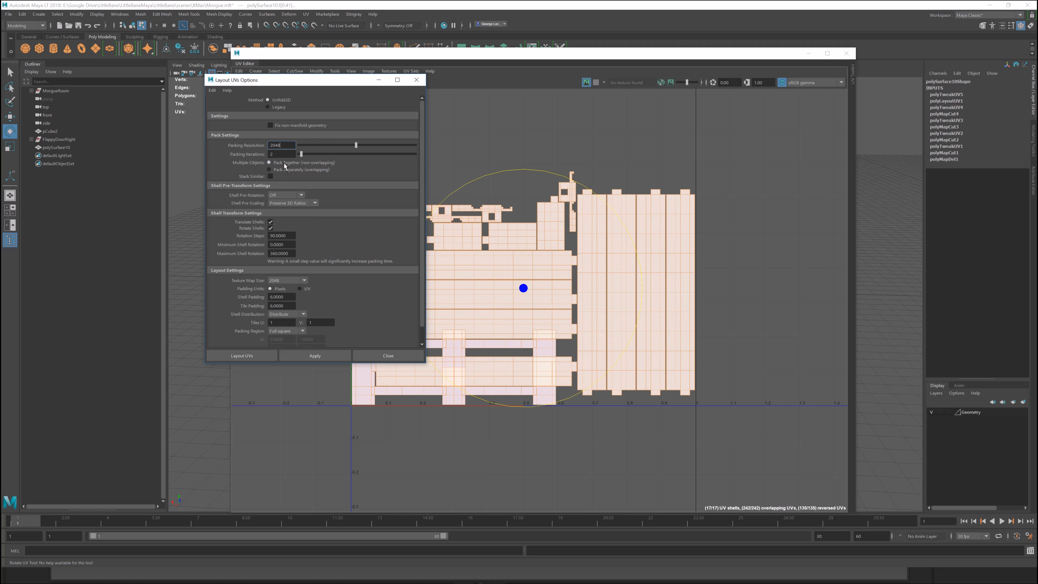
{"action": "left_click", "coordinate": [325, 358]}
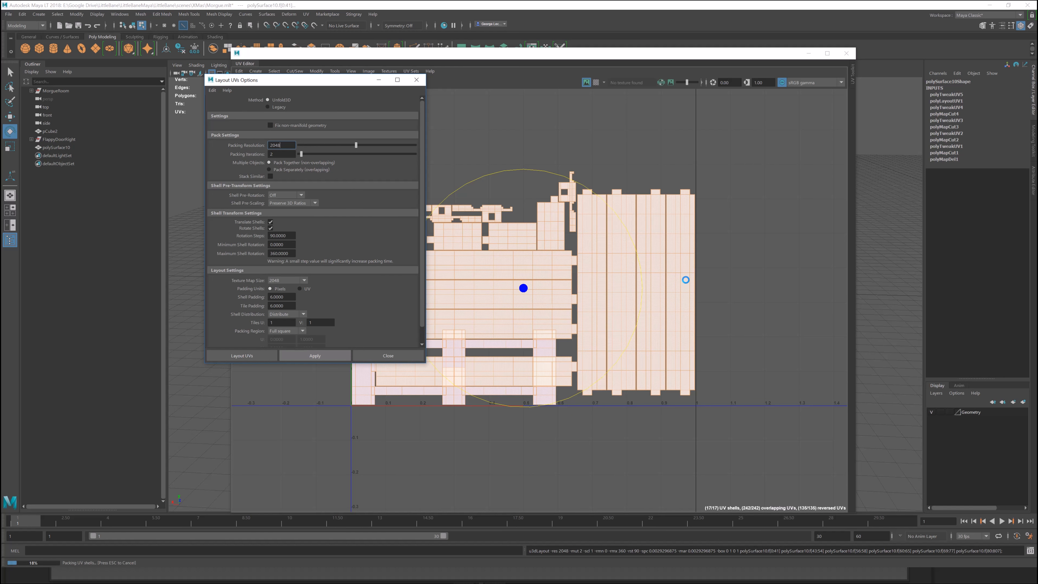
{"action": "left_click_drag", "start_coordinate": [253, 80], "coordinate": [136, 85]}
{"action": "left_click", "coordinate": [521, 283]}
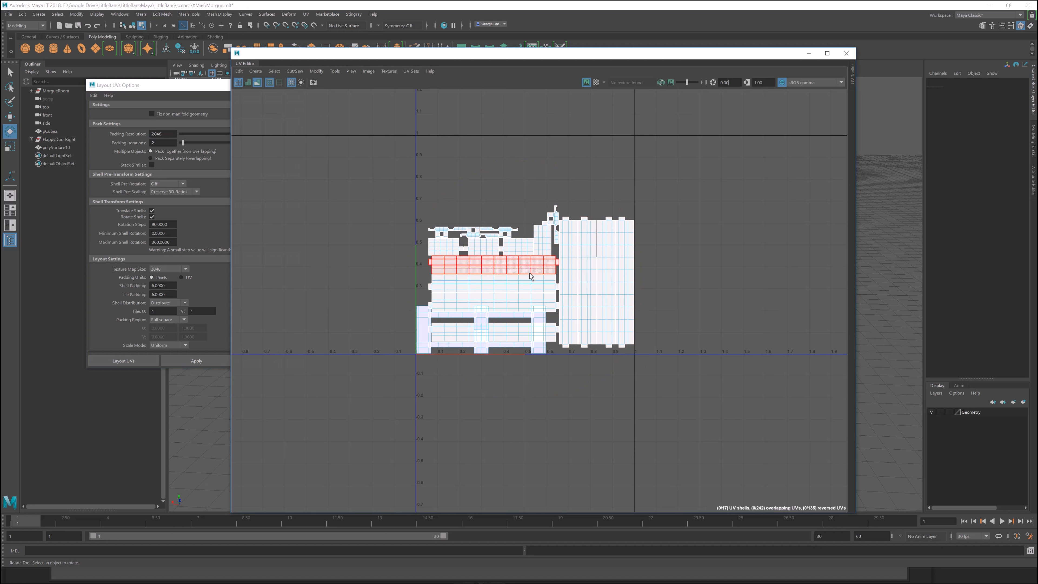
Close the layout options and compare the planks on the table model with their packed UV shells.
{"action": "scroll", "coordinate": [521, 283], "scroll_direction": "up", "scroll_amount": 3}
{"action": "left_click", "coordinate": [206, 85]}
{"action": "left_click", "coordinate": [302, 84]}
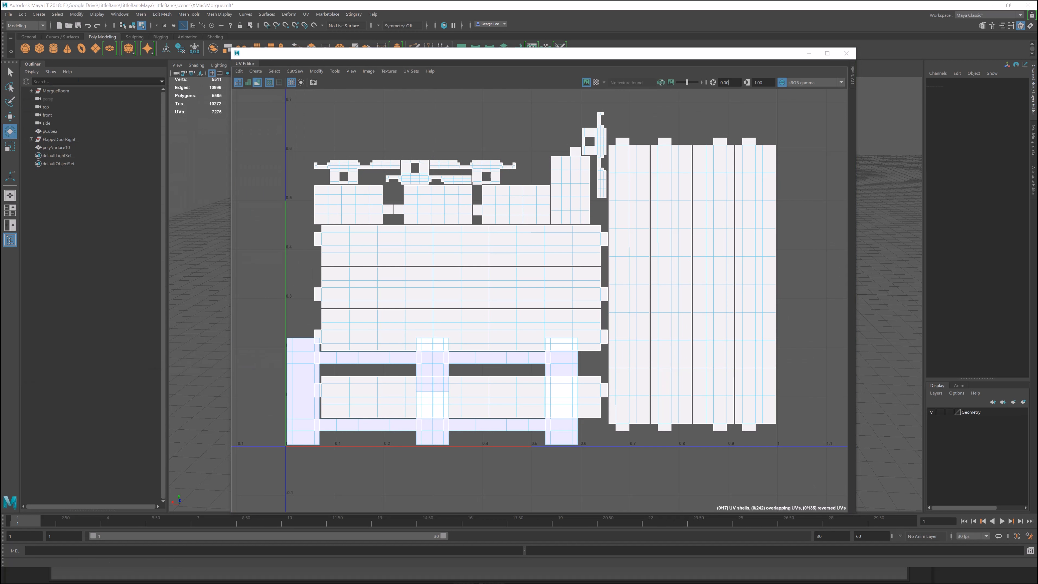
{"action": "left_click_drag", "start_coordinate": [434, 52], "coordinate": [0, 84]}
{"action": "scroll", "coordinate": [446, 269], "scroll_direction": "up", "scroll_amount": 5}
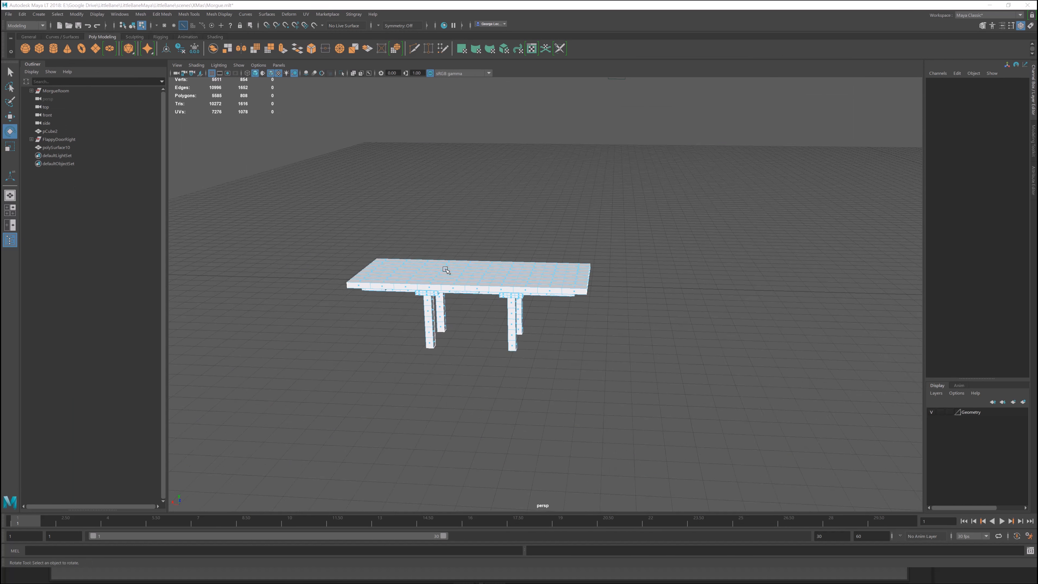
{"action": "left_click_drag", "start_coordinate": [446, 270], "coordinate": [597, 269], "text": "alt"}
{"action": "left_click_drag", "start_coordinate": [0, 84], "coordinate": [715, 62]}
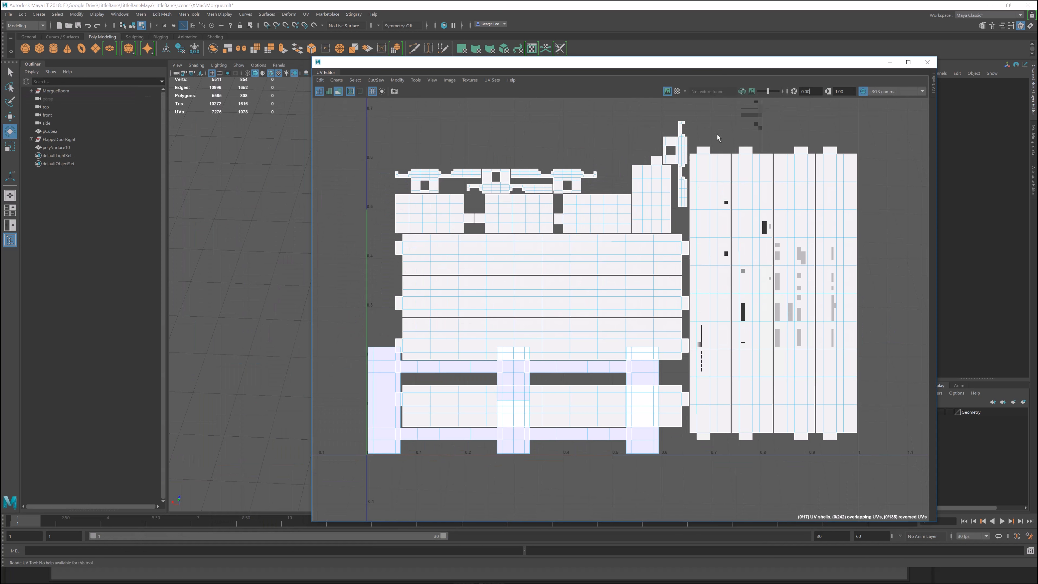
Cut seven of the long plank shells in half along their middle cross edges.
{"action": "scroll", "coordinate": [730, 229], "scroll_direction": "up", "scroll_amount": 2}
{"action": "middle_click_drag", "start_coordinate": [752, 310], "coordinate": [700, 264], "text": "alt"}
{"action": "right_click_drag", "start_coordinate": [699, 264], "coordinate": [695, 237]}
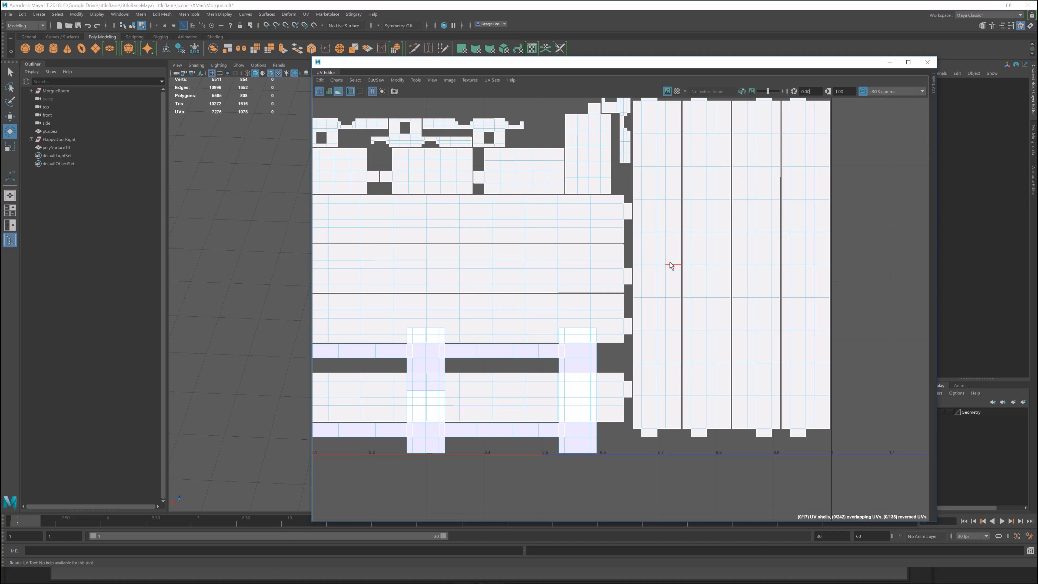
{"action": "double_click", "coordinate": [670, 264]}
{"action": "double_click", "coordinate": [692, 267], "text": "shift"}
{"action": "double_click", "coordinate": [756, 270], "text": "shift"}
{"action": "double_click", "coordinate": [793, 268], "text": "shift"}
{"action": "double_click", "coordinate": [546, 210], "text": "shift"}
{"action": "double_click", "coordinate": [546, 276], "text": "shift"}
{"action": "double_click", "coordinate": [545, 325], "text": "shift"}
{"action": "mouse_move", "coordinate": [562, 240]}
{"action": "middle_mouse_down", "text": "alt"}
{"action": "mouse_move", "coordinate": [647, 239]}
{"action": "mouse_move", "coordinate": [559, 244]}
{"action": "mouse_move", "coordinate": [543, 235]}
{"action": "middle_mouse_up", "text": "alt"}
{"action": "right_click_drag", "start_coordinate": [866, 220], "coordinate": [838, 232], "text": "shift"}
{"action": "middle_click_drag", "start_coordinate": [580, 232], "coordinate": [674, 212], "text": "alt"}
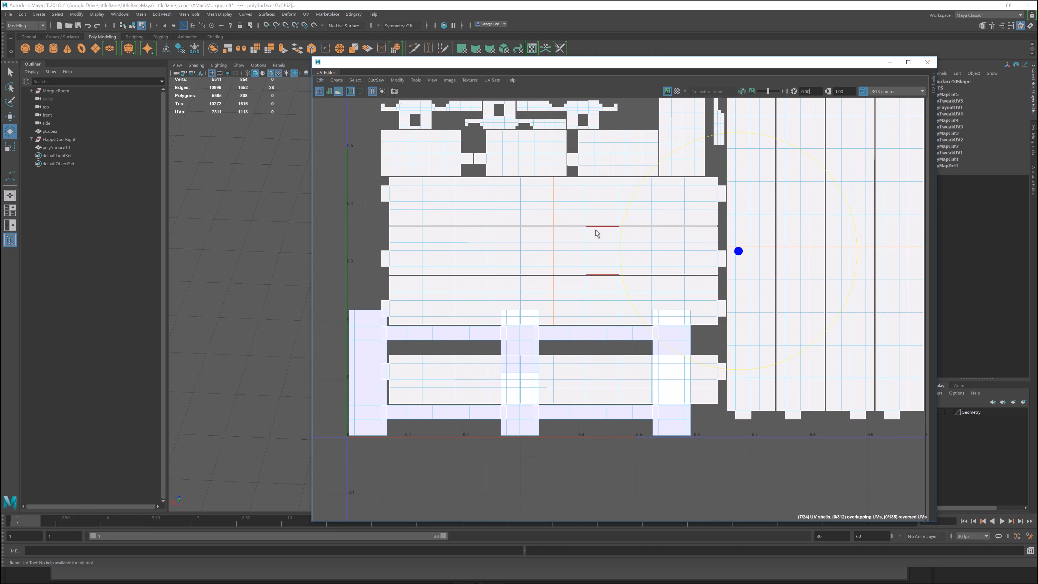
{"action": "middle_click_drag", "start_coordinate": [801, 263], "coordinate": [705, 269], "text": "alt"}
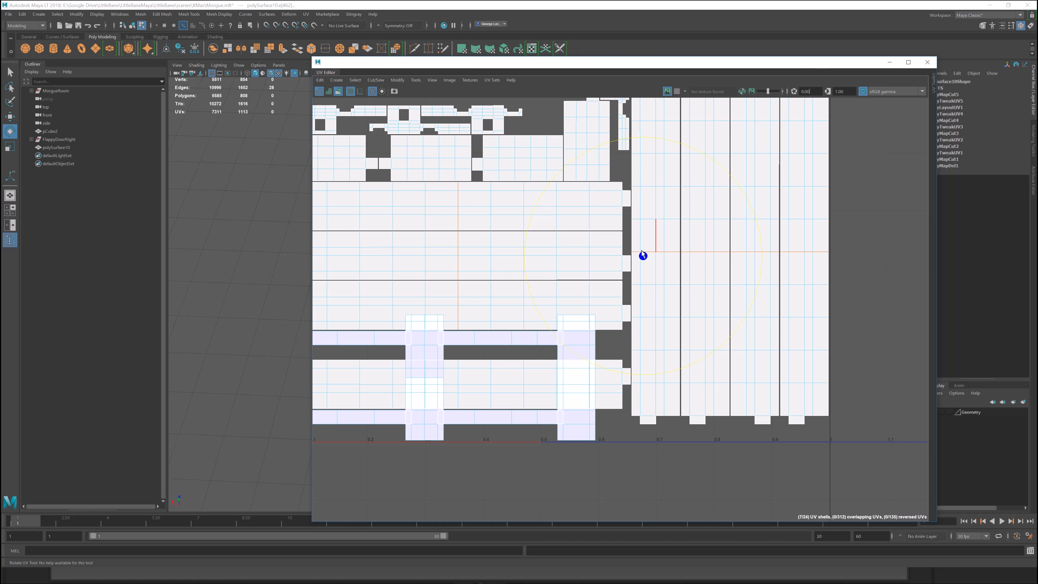
Lay out all UV shells with a 2048 map size and 6-pixel padding, and check the frame shell for overlaps.
{"action": "scroll", "coordinate": [544, 278], "scroll_direction": "down", "scroll_amount": 5}
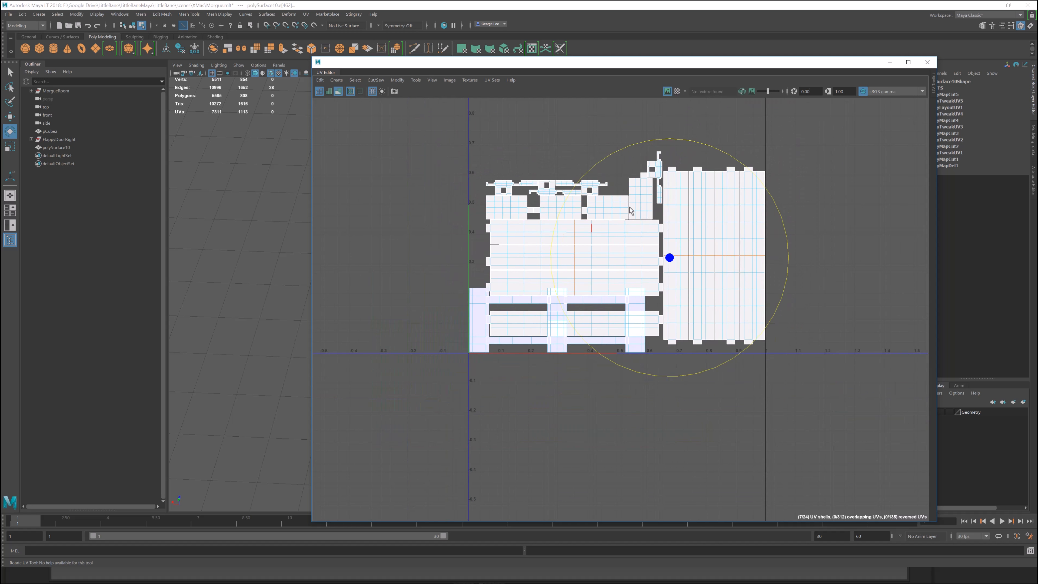
{"action": "right_click", "coordinate": [598, 266]}
{"action": "left_click_drag", "start_coordinate": [388, 130], "coordinate": [835, 477]}
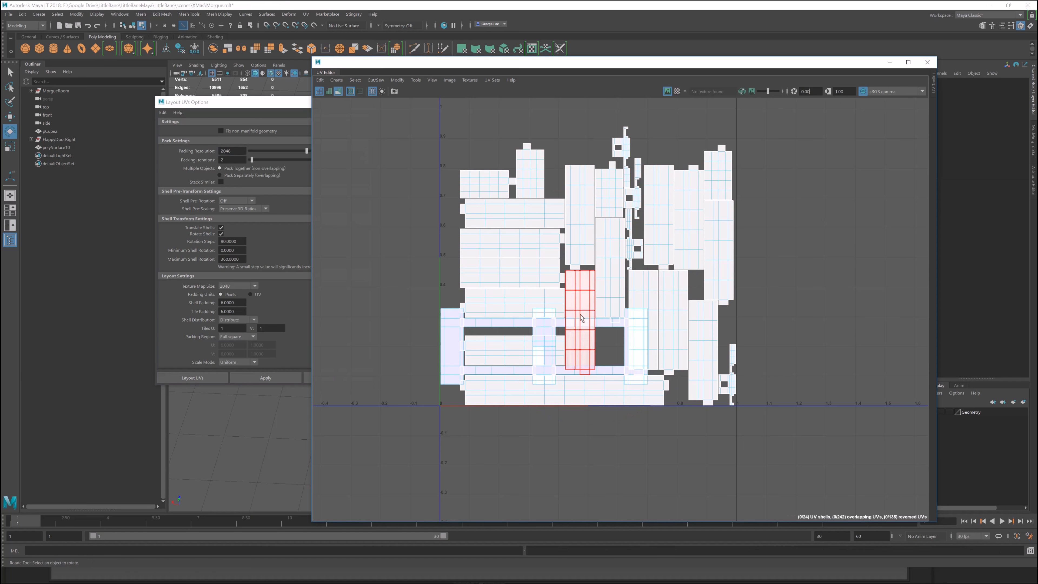
{"action": "scroll", "coordinate": [584, 313], "scroll_direction": "up", "scroll_amount": 1}
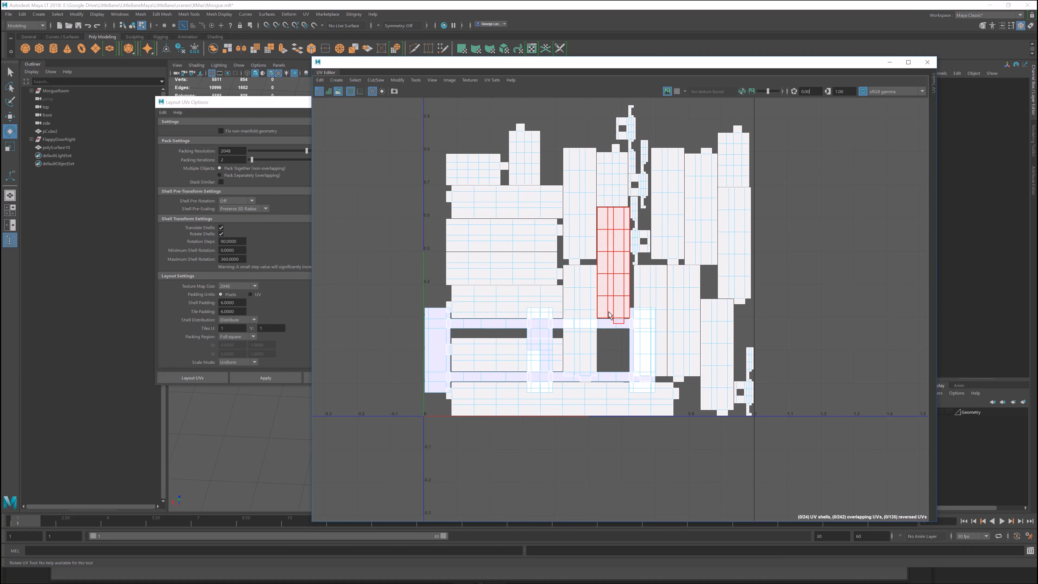
{"action": "left_click", "coordinate": [636, 329]}
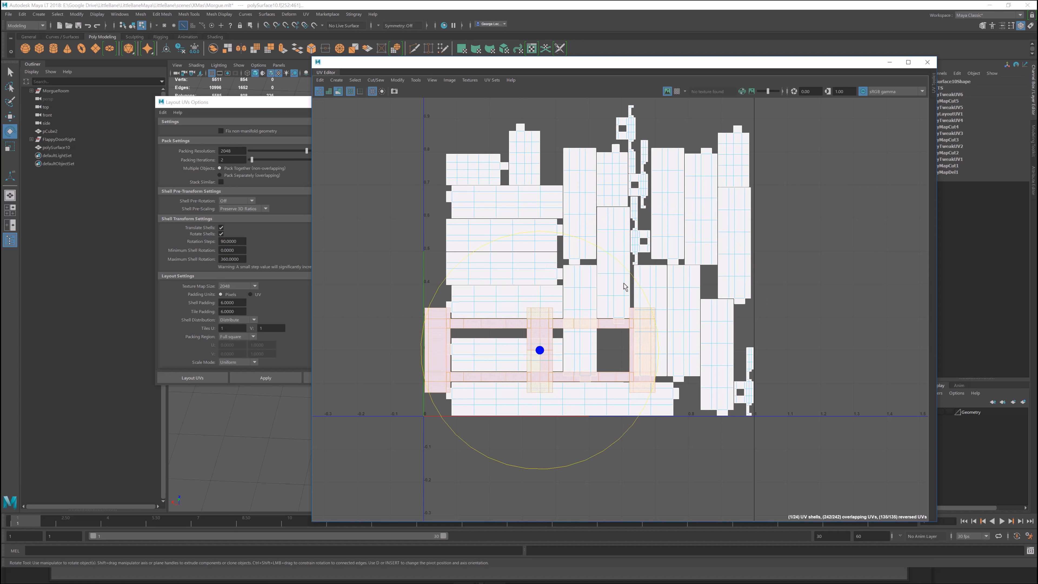
{"action": "left_click_drag", "start_coordinate": [394, 106], "coordinate": [761, 421]}
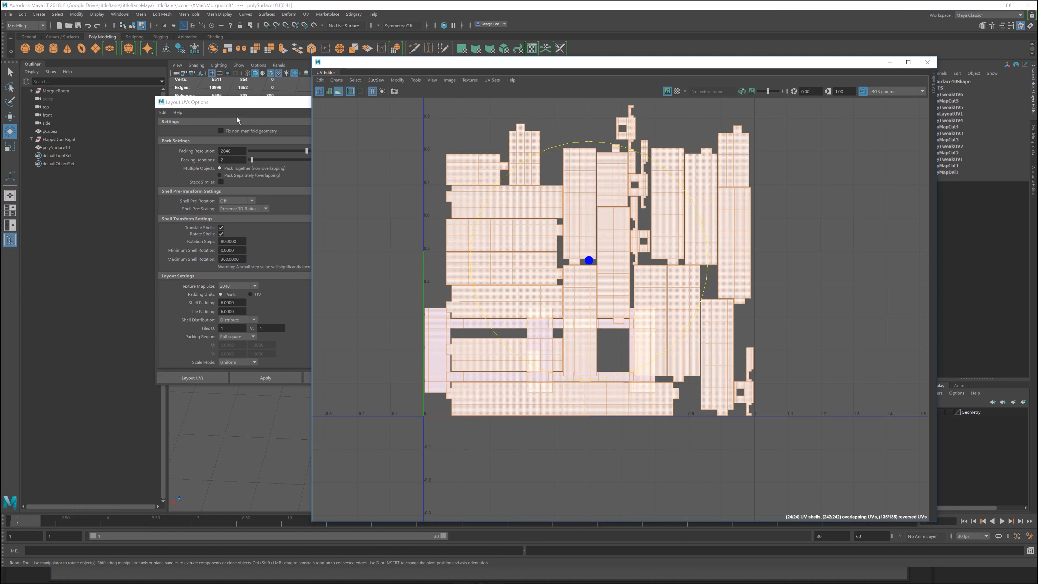
Cut the frame shell's UVs along the edges where the long rails meet its middle board.
{"action": "scroll", "coordinate": [562, 338], "scroll_direction": "up", "scroll_amount": 3}
{"action": "key", "text": "F10"}
{"action": "left_click", "coordinate": [545, 312]}
{"action": "left_click", "coordinate": [544, 410], "text": "shift"}
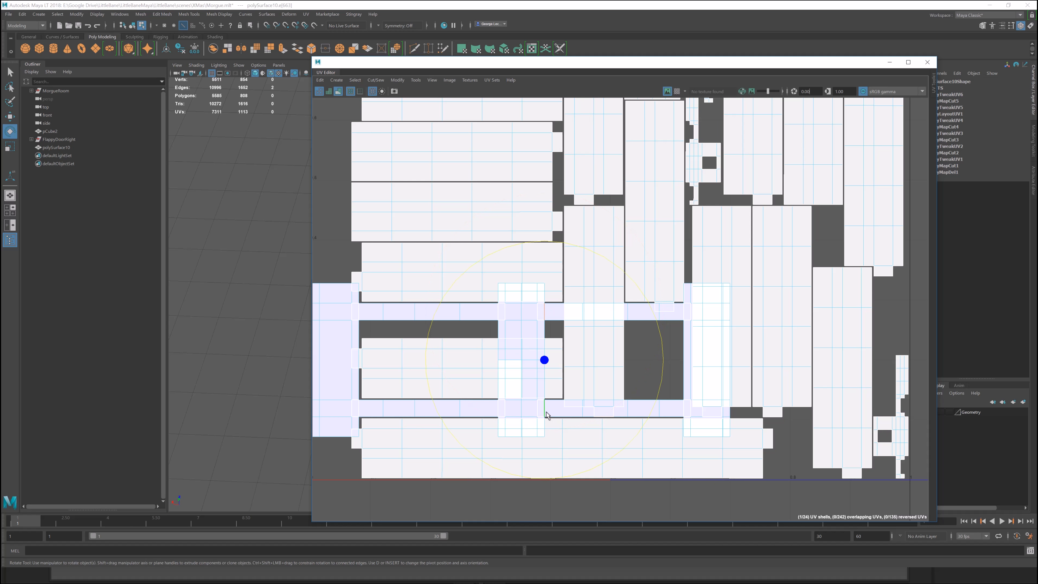
{"action": "left_click", "coordinate": [457, 344], "text": "shift"}
{"action": "right_click_drag", "start_coordinate": [463, 337], "coordinate": [448, 346], "text": "shift"}
{"action": "scroll", "coordinate": [502, 342], "scroll_direction": "down", "scroll_amount": 5}
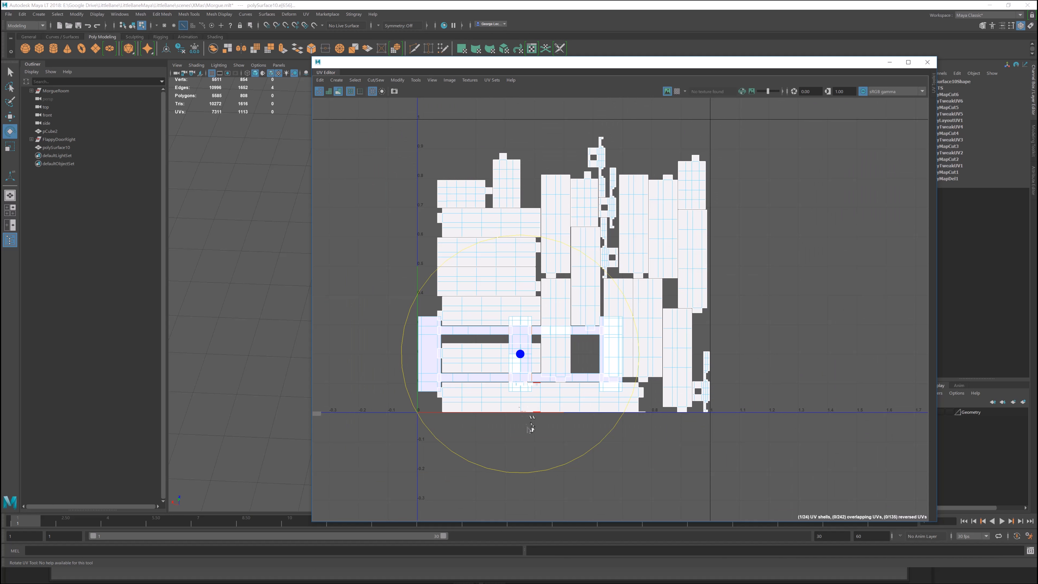
Cut the remaining long plank shell in half along its middle cross edge.
{"action": "double_click", "coordinate": [523, 411]}
{"action": "scroll", "coordinate": [531, 411], "scroll_direction": "up", "scroll_amount": 4}
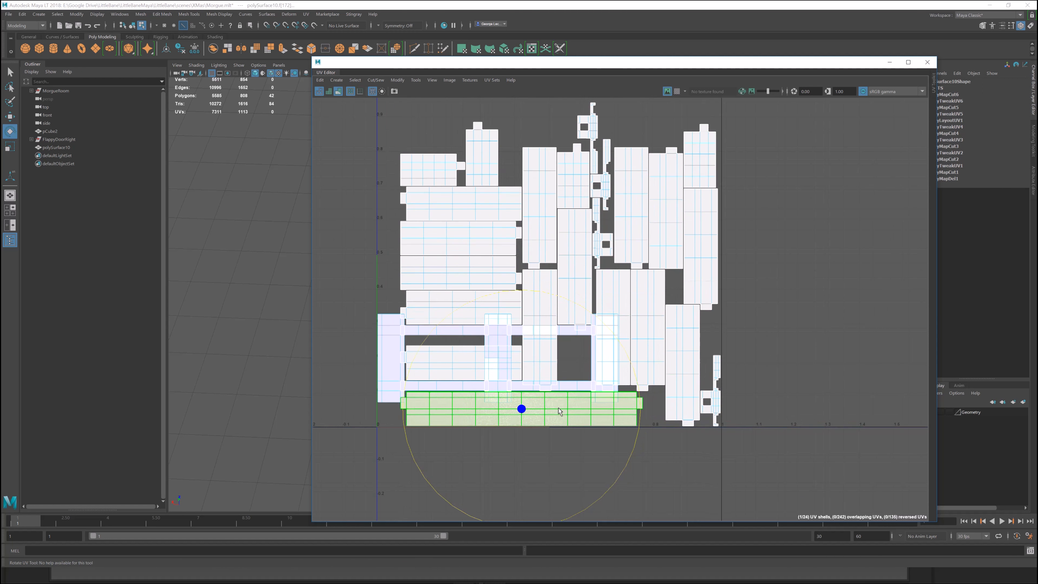
{"action": "scroll", "coordinate": [561, 407], "scroll_direction": "up", "scroll_amount": 1}
{"action": "middle_click_drag", "start_coordinate": [528, 396], "coordinate": [566, 372], "text": "alt"}
{"action": "right_click_drag", "start_coordinate": [532, 385], "coordinate": [531, 356]}
{"action": "double_click", "coordinate": [531, 397]}
{"action": "key", "text": "shift+x"}
Select and repack all of the table's UV shells, and open the Layout UVs options.
{"action": "scroll", "coordinate": [568, 414], "scroll_direction": "down", "scroll_amount": 6}
{"action": "middle_click_drag", "start_coordinate": [661, 365], "coordinate": [639, 387], "text": "alt"}
{"action": "right_click_drag", "start_coordinate": [684, 351], "coordinate": [649, 336]}
{"action": "left_click_drag", "start_coordinate": [362, 137], "coordinate": [738, 434]}
{"action": "right_click", "coordinate": [744, 300], "text": "shift"}
{"action": "left_click", "coordinate": [709, 313]}
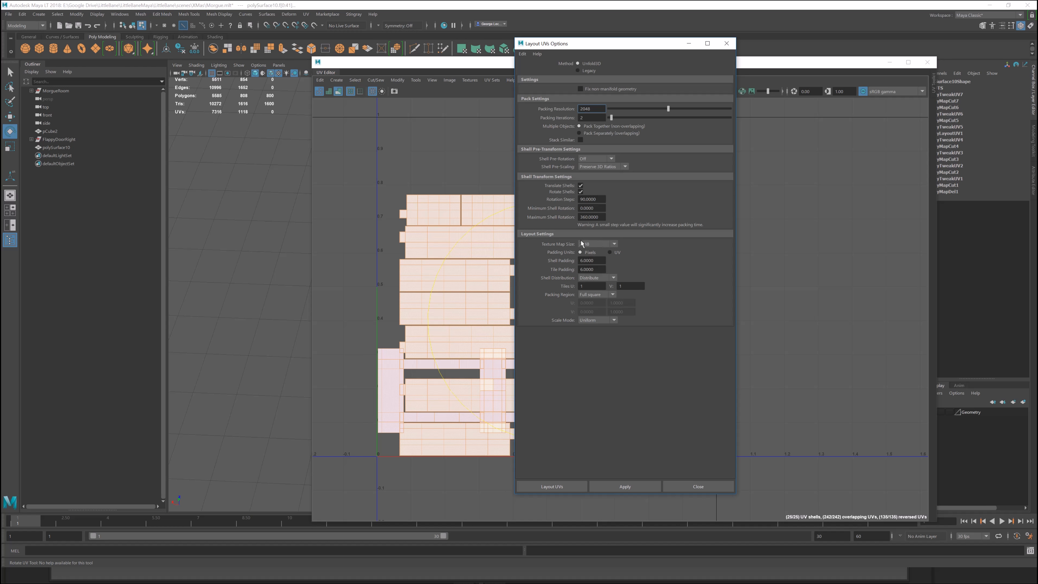
Enable fixing of non-manifold geometry and apply the UV layout to all shells again.
{"action": "left_click", "coordinate": [593, 278]}
{"action": "left_click", "coordinate": [597, 287]}
{"action": "left_click_drag", "start_coordinate": [605, 43], "coordinate": [558, 38]}
{"action": "left_click", "coordinate": [534, 83]}
{"action": "left_click", "coordinate": [579, 480]}
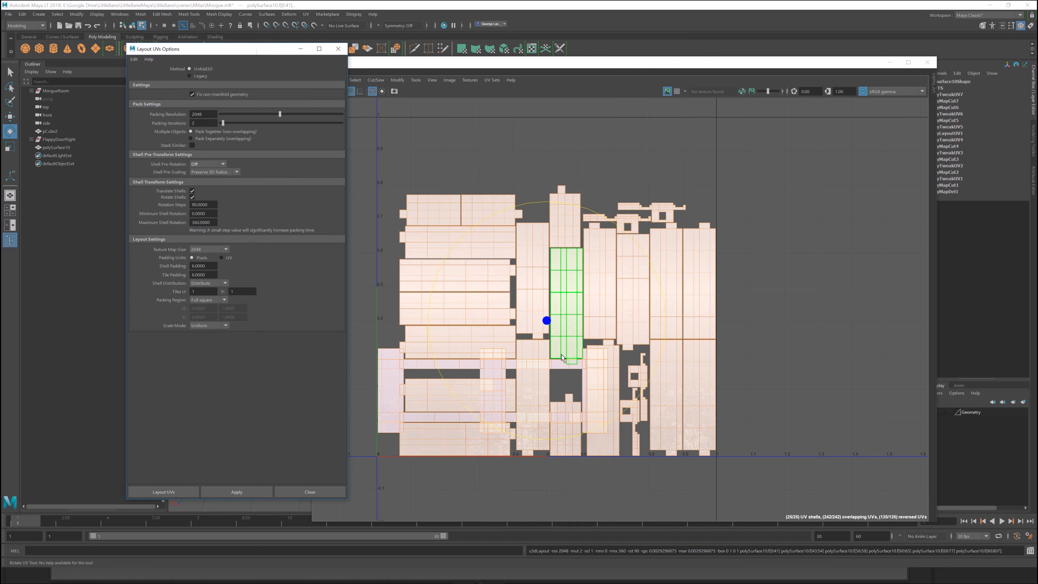
Select the overlapping frame shell and move the UV Editor aside to reveal the frame under the table.
{"action": "left_click", "coordinate": [533, 397]}
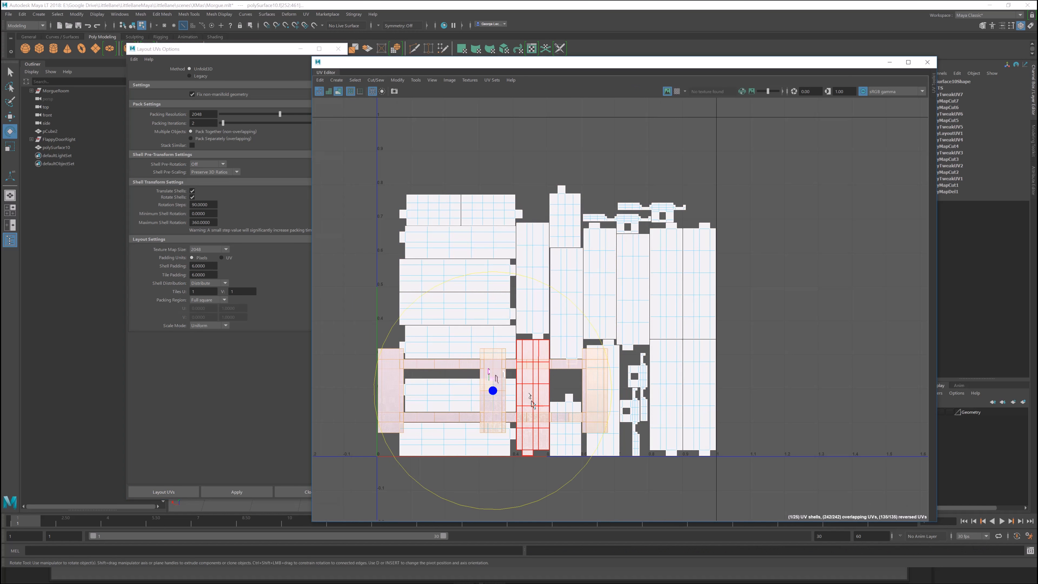
{"action": "scroll", "coordinate": [535, 399], "scroll_direction": "up", "scroll_amount": 3}
{"action": "scroll", "coordinate": [541, 403], "scroll_direction": "up", "scroll_amount": 2}
{"action": "left_click_drag", "start_coordinate": [540, 403], "coordinate": [378, 361]}
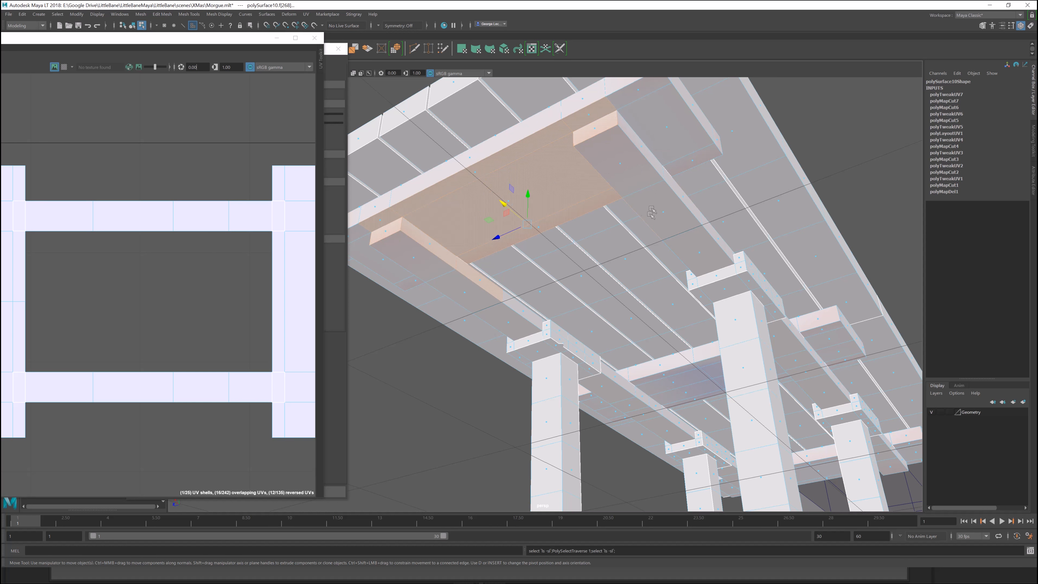
Try to isolate the frame's end board faces by growing the face selection and deselecting the unwanted faces around it.
{"action": "key", "text": "shift+period"}
{"action": "scroll", "coordinate": [688, 294], "scroll_direction": "down", "scroll_amount": 3}
{"action": "left_click_drag", "start_coordinate": [688, 293], "coordinate": [630, 254], "text": "alt"}
{"action": "left_click_drag", "start_coordinate": [633, 113], "coordinate": [537, 348], "text": "ctrl"}
{"action": "key", "text": "shift+period"}
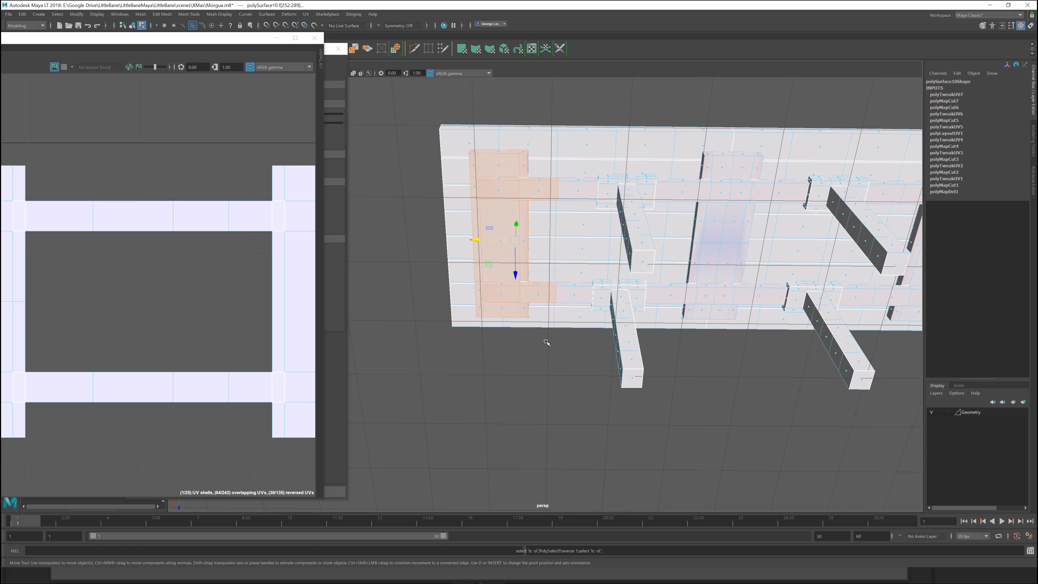
{"action": "left_click_drag", "start_coordinate": [603, 146], "coordinate": [533, 343], "text": "ctrl"}
{"action": "key", "text": "shift+period"}
{"action": "left_click_drag", "start_coordinate": [624, 143], "coordinate": [536, 337], "text": "ctrl"}
{"action": "key", "text": "ctrl+z"}
{"action": "middle_click_drag", "start_coordinate": [594, 289], "coordinate": [581, 313], "text": "alt"}
{"action": "key", "text": "shift+z"}
Close the layout options, move the UV Editor clear of the model and turn on X-Ray shading in the viewport.
{"action": "left_click_drag", "start_coordinate": [614, 168], "coordinate": [670, 164], "text": "alt"}
{"action": "left_click", "coordinate": [338, 48]}
{"action": "left_click_drag", "start_coordinate": [205, 38], "coordinate": [144, 182]}
{"action": "left_click", "coordinate": [353, 73]}
{"action": "middle_click_drag", "start_coordinate": [654, 273], "coordinate": [587, 274], "text": "alt"}
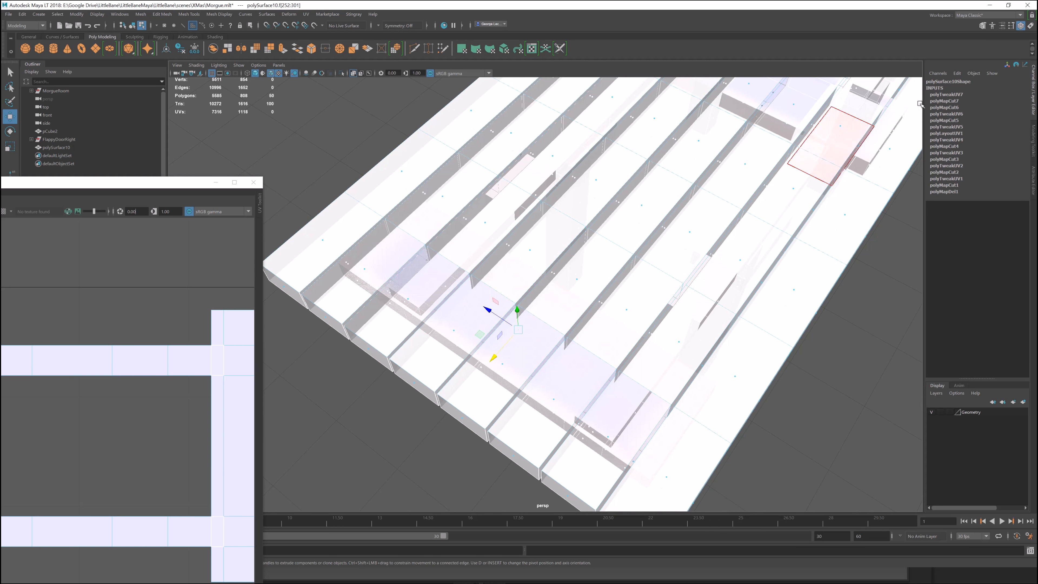
Open the Modeling Toolkit and set the selection constraint to Angle with a value of 5.
{"action": "left_click", "coordinate": [982, 25]}
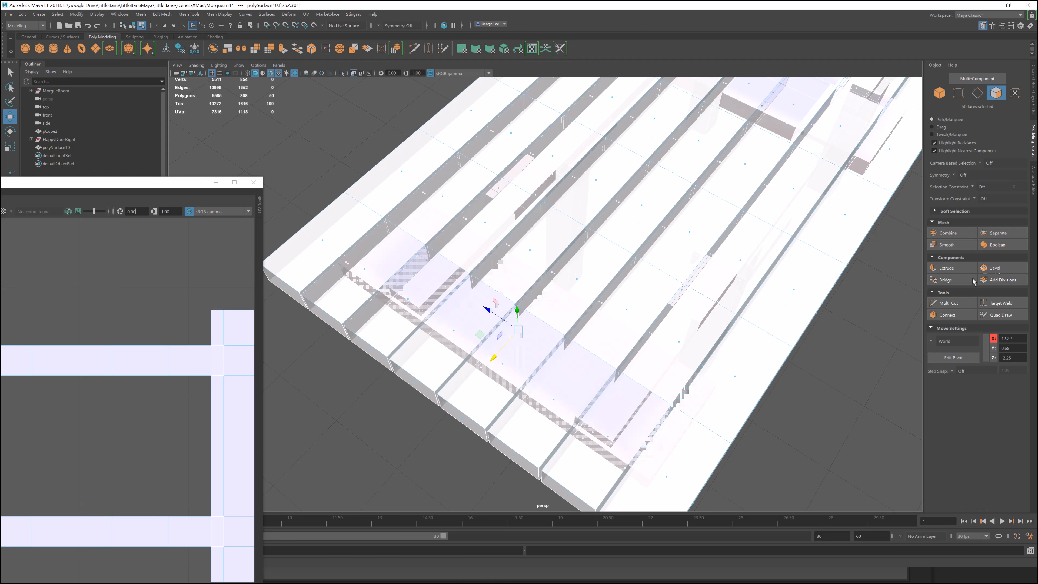
{"action": "left_click", "coordinate": [972, 187]}
{"action": "left_click", "coordinate": [983, 199]}
{"action": "double_click", "coordinate": [1016, 187]}
{"action": "type", "text": "5"}
{"action": "key", "text": "Return"}
Select the faces of the frame's end board under the table using the angle constraint.
{"action": "left_click_drag", "start_coordinate": [585, 398], "coordinate": [566, 336], "text": "alt"}
{"action": "left_click", "coordinate": [543, 298]}
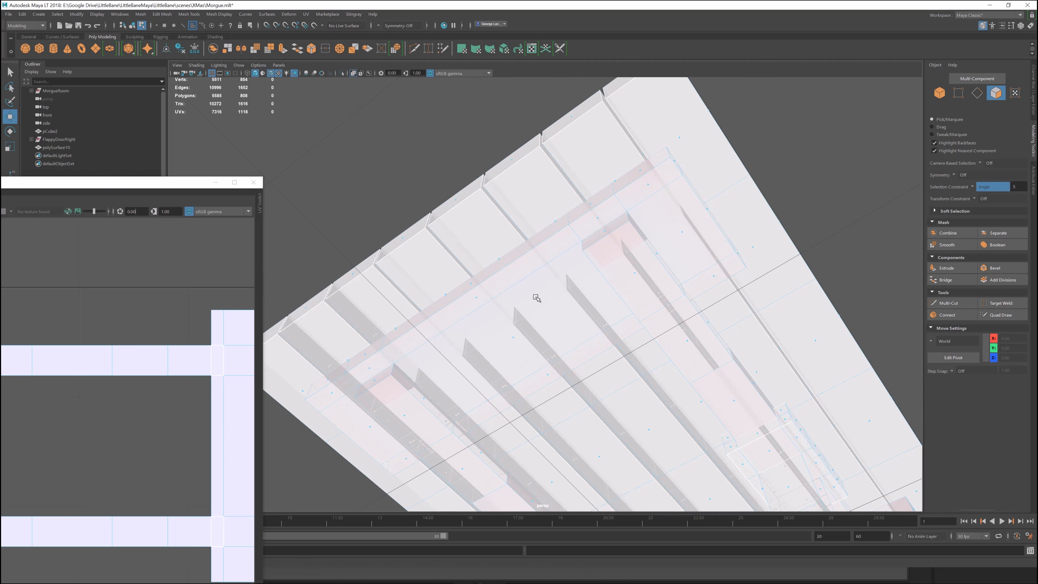
{"action": "left_click_drag", "start_coordinate": [544, 299], "coordinate": [530, 274], "text": "alt"}
{"action": "right_click_drag", "start_coordinate": [531, 270], "coordinate": [531, 292]}
{"action": "left_click_drag", "start_coordinate": [531, 292], "coordinate": [532, 229], "text": "alt"}
{"action": "left_click", "coordinate": [532, 170]}
{"action": "left_click", "coordinate": [491, 303]}
{"action": "left_click", "coordinate": [420, 252], "text": "shift"}
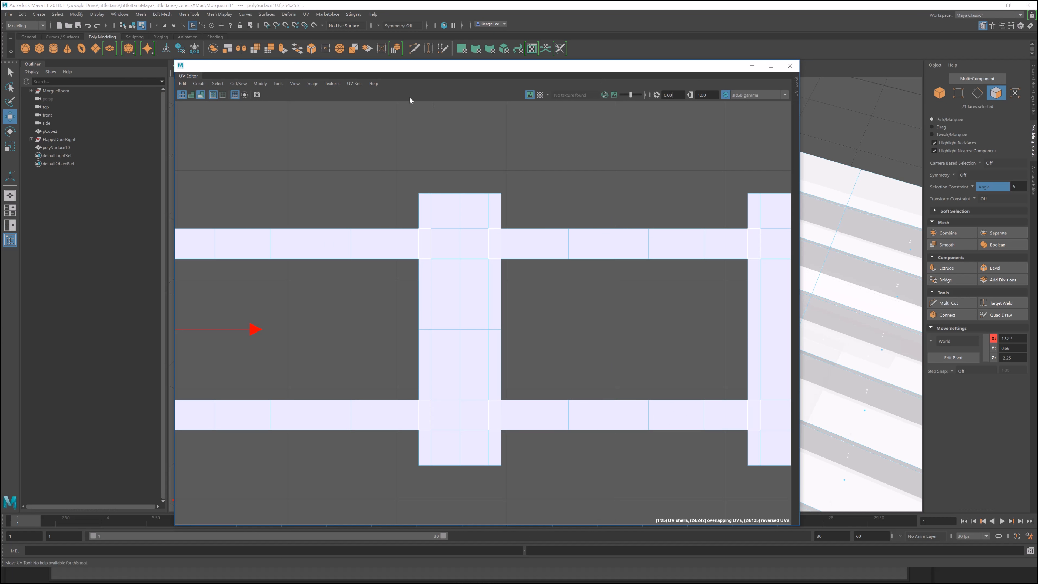
Apply a planar UV projection to the selected faces of the frame's end board under the table.
{"action": "left_click", "coordinate": [295, 84]}
{"action": "mouse_move", "coordinate": [279, 84]}
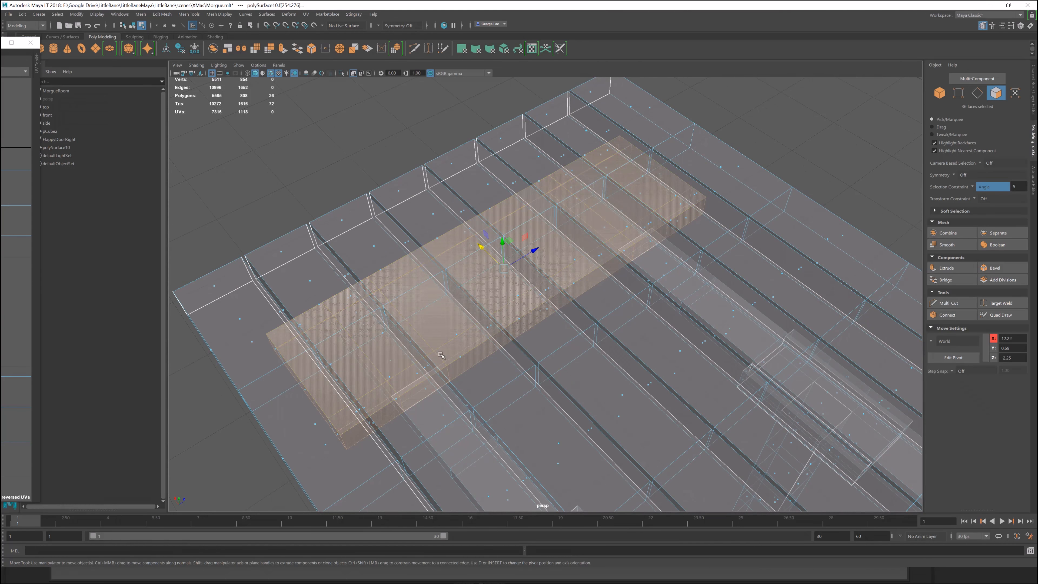
{"action": "left_click_drag", "start_coordinate": [515, 303], "coordinate": [470, 299], "text": "alt"}
{"action": "left_click", "coordinate": [306, 14]}
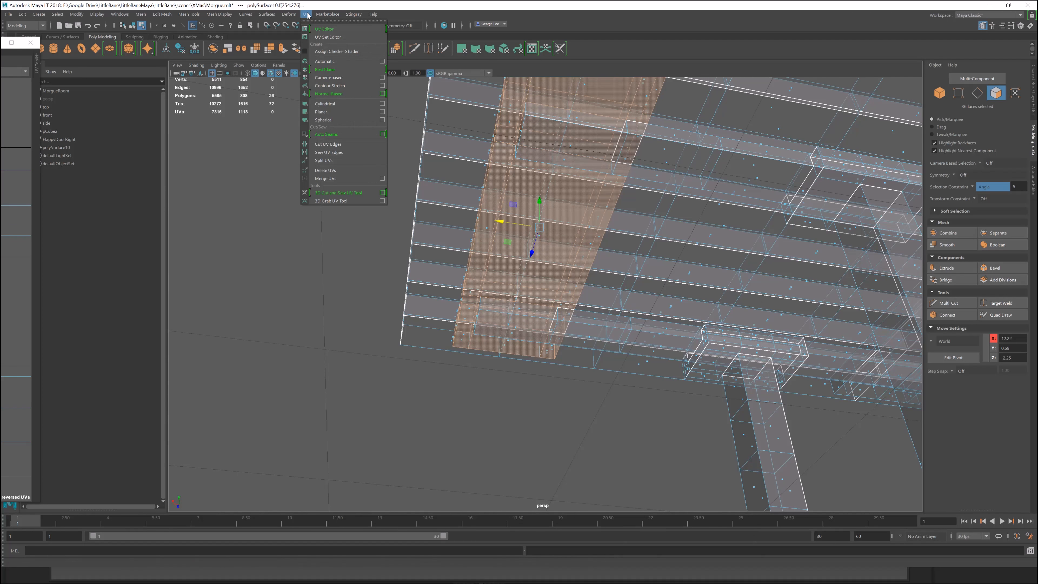
{"action": "left_click", "coordinate": [321, 111]}
Select all faces of the next cross board under the table and project planar UVs onto them along the Y axis.
{"action": "left_click_drag", "start_coordinate": [712, 258], "coordinate": [613, 228], "text": "alt"}
{"action": "left_click", "coordinate": [501, 227]}
{"action": "left_click_drag", "start_coordinate": [501, 227], "coordinate": [482, 179], "text": "alt"}
{"action": "key", "text": "ctrl+z"}
{"action": "right_click_drag", "start_coordinate": [482, 178], "coordinate": [591, 156], "text": "alt"}
{"action": "left_click", "coordinate": [591, 156], "text": "shift"}
{"action": "left_click_drag", "start_coordinate": [592, 171], "coordinate": [489, 162], "text": "alt"}
{"action": "left_click", "coordinate": [490, 161], "text": "shift"}
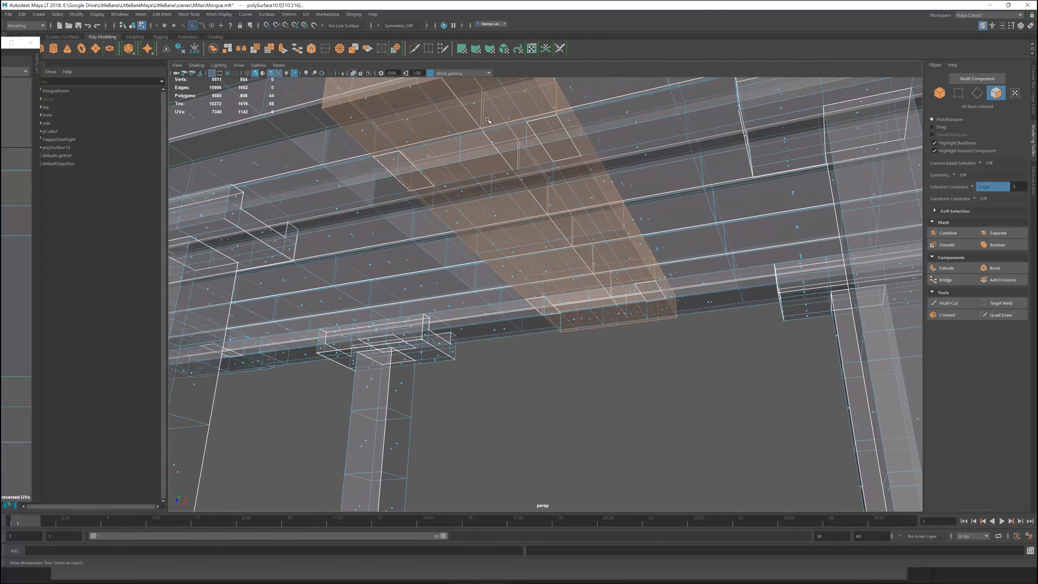
{"action": "left_click", "coordinate": [476, 105], "text": "shift"}
{"action": "left_click_drag", "start_coordinate": [510, 176], "coordinate": [606, 190], "text": "alt"}
{"action": "left_click", "coordinate": [596, 315], "text": "ctrl"}
{"action": "left_click", "coordinate": [573, 142], "text": "shift"}
{"action": "left_click", "coordinate": [615, 199], "text": "shift"}
{"action": "left_click", "coordinate": [236, 189]}
Select the faces of the remaining cross board at the table's end and project planar UVs onto them along the Y axis.
{"action": "left_click_drag", "start_coordinate": [654, 254], "coordinate": [531, 280], "text": "alt"}
{"action": "left_click", "coordinate": [558, 169]}
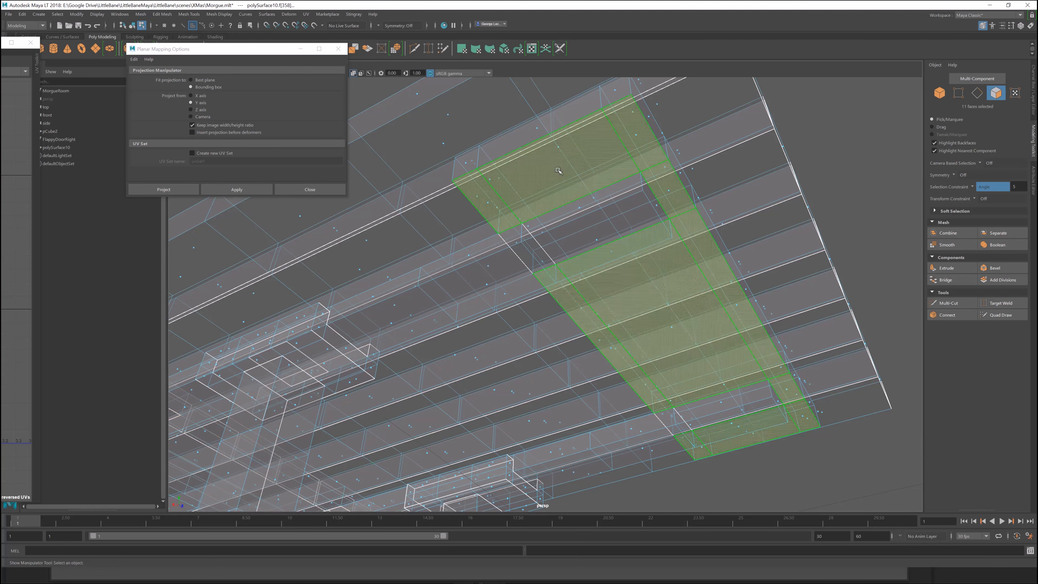
{"action": "left_click", "coordinate": [539, 127], "text": "shift"}
{"action": "left_click", "coordinate": [756, 294], "text": "shift"}
{"action": "left_click_drag", "start_coordinate": [755, 294], "coordinate": [752, 368], "text": "alt"}
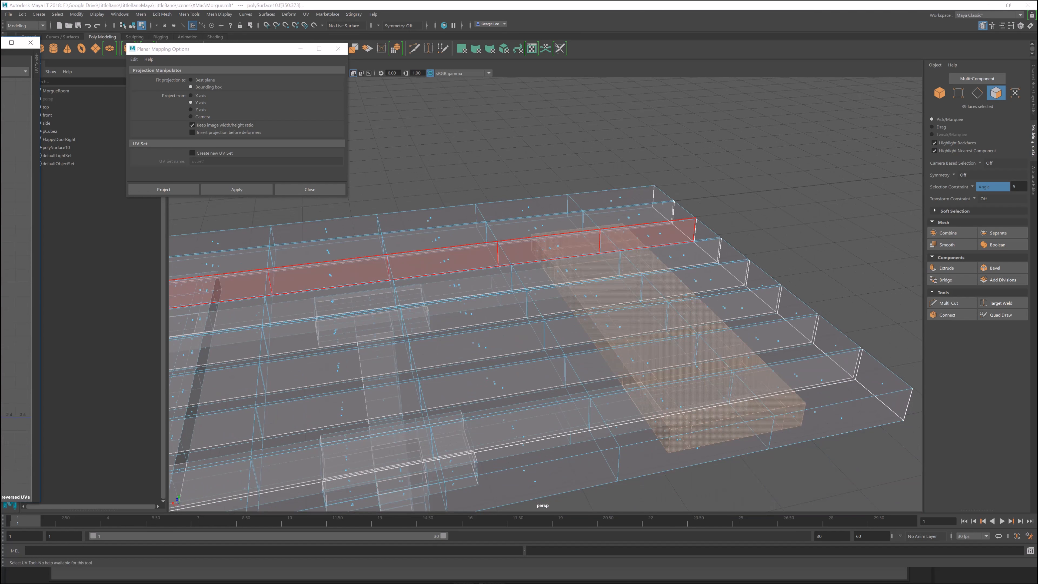
{"action": "left_click", "coordinate": [243, 192]}
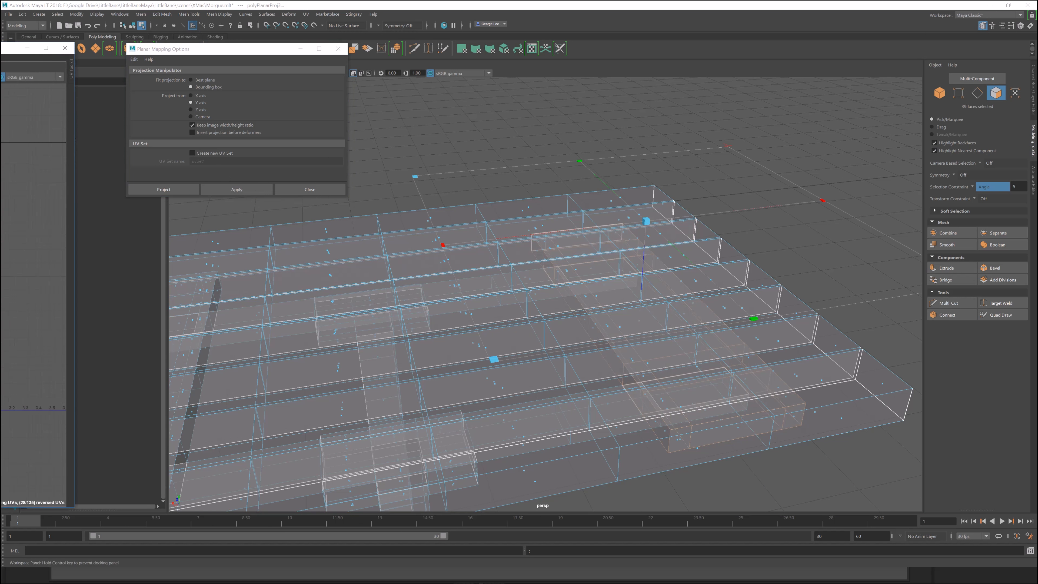
Move the newly projected board shell out of the packed UV tile into the empty space beyond the other shells.
{"action": "scroll", "coordinate": [690, 293], "scroll_direction": "up", "scroll_amount": 5}
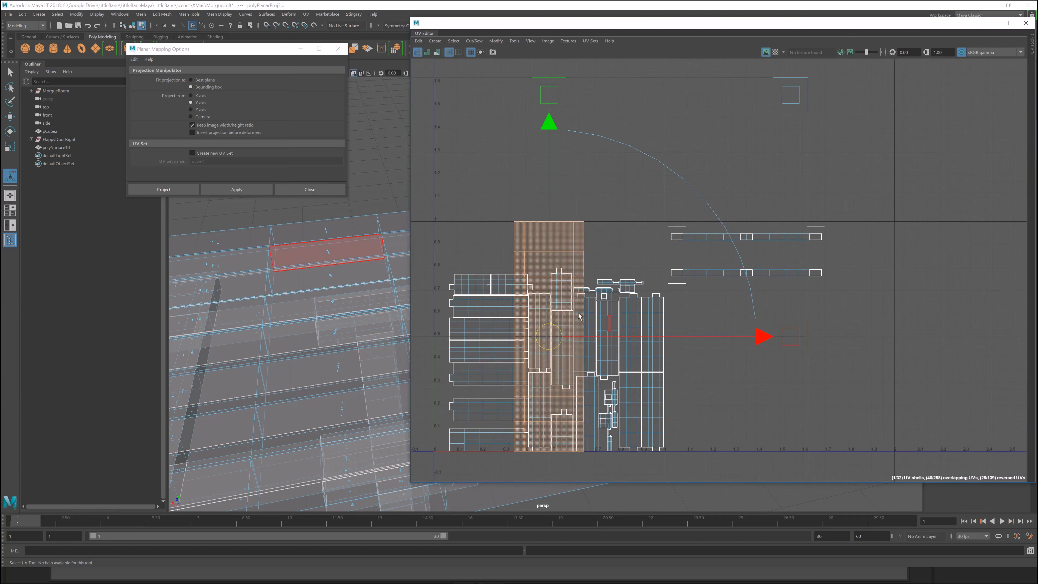
{"action": "middle_click_drag", "start_coordinate": [574, 311], "coordinate": [656, 268], "text": "alt"}
{"action": "scroll", "coordinate": [655, 267], "scroll_direction": "down", "scroll_amount": 1}
{"action": "key", "text": "w"}
{"action": "left_click_drag", "start_coordinate": [654, 23], "coordinate": [735, 24]}
{"action": "left_click_drag", "start_coordinate": [286, 348], "coordinate": [368, 302], "text": "alt"}
{"action": "scroll", "coordinate": [326, 347], "scroll_direction": "down", "scroll_amount": 5}
{"action": "scroll", "coordinate": [656, 286], "scroll_direction": "down", "scroll_amount": 5}
{"action": "left_click_drag", "start_coordinate": [709, 295], "coordinate": [966, 297]}
{"action": "middle_click_drag", "start_coordinate": [890, 297], "coordinate": [693, 304], "text": "alt"}
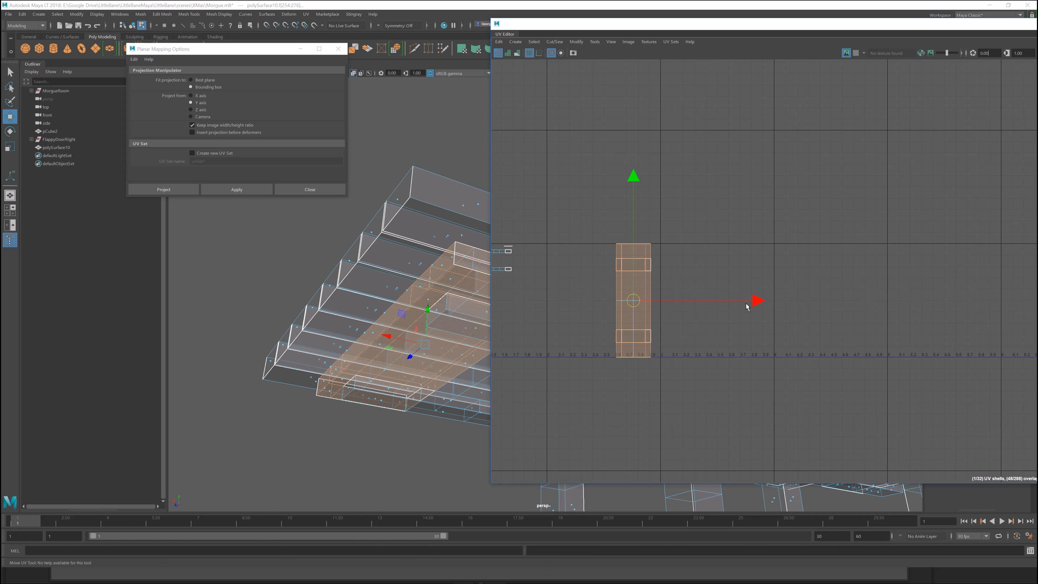
Separate the stacked cross board shells so the three lie side by side without overlapping.
{"action": "left_click", "coordinate": [698, 309]}
{"action": "double_click", "coordinate": [640, 294]}
{"action": "left_click_drag", "start_coordinate": [746, 305], "coordinate": [683, 305]}
{"action": "double_click", "coordinate": [633, 268]}
{"action": "left_click_drag", "start_coordinate": [754, 302], "coordinate": [841, 304]}
{"action": "left_click", "coordinate": [655, 169]}
{"action": "scroll", "coordinate": [658, 290], "scroll_direction": "up", "scroll_amount": 5}
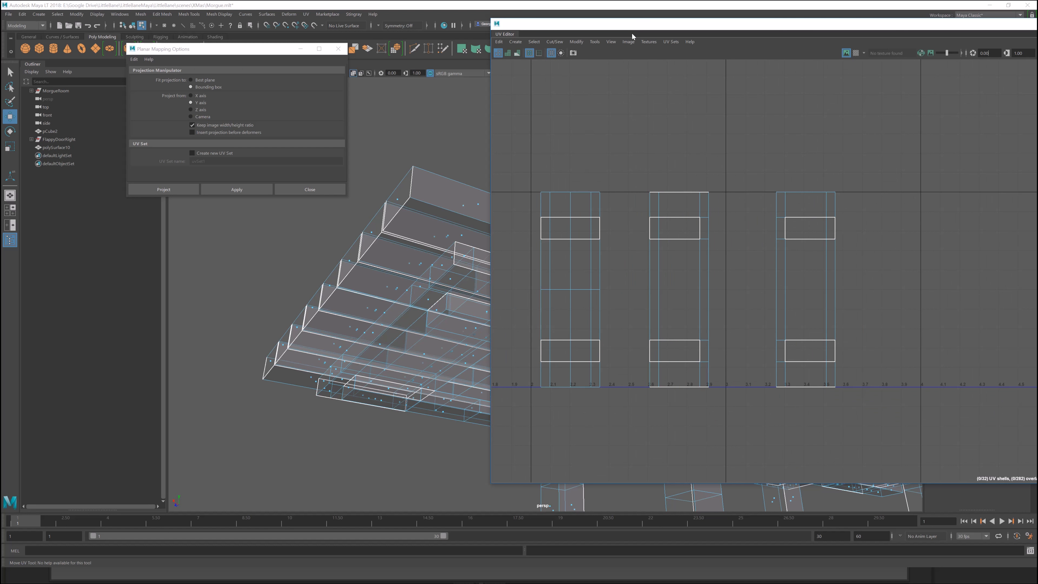
Clear the UV Editor and the planar mapping options off the model and turn off X-Ray shading.
{"action": "left_click_drag", "start_coordinate": [636, 26], "coordinate": [846, 40]}
{"action": "middle_click_drag", "start_coordinate": [503, 286], "coordinate": [479, 159], "text": "alt"}
{"action": "scroll", "coordinate": [481, 195], "scroll_direction": "up", "scroll_amount": 3}
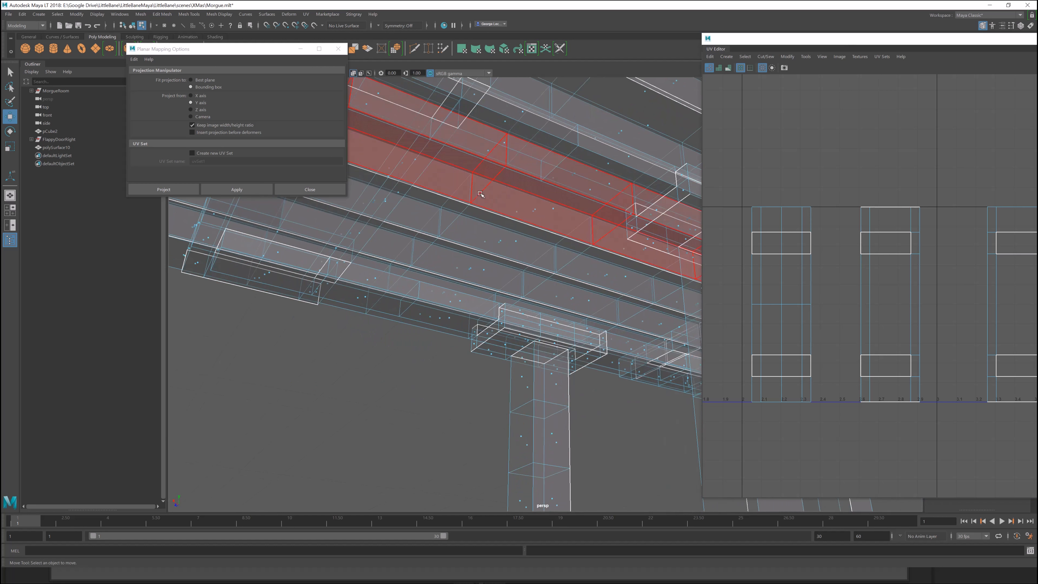
{"action": "middle_click_drag", "start_coordinate": [482, 195], "coordinate": [490, 261], "text": "alt"}
{"action": "left_click_drag", "start_coordinate": [549, 329], "coordinate": [483, 303], "text": "alt"}
{"action": "scroll", "coordinate": [483, 302], "scroll_direction": "down", "scroll_amount": 3}
{"action": "middle_click_drag", "start_coordinate": [393, 299], "coordinate": [519, 282], "text": "alt"}
{"action": "key", "text": "q"}
{"action": "scroll", "coordinate": [406, 160], "scroll_direction": "up", "scroll_amount": 3}
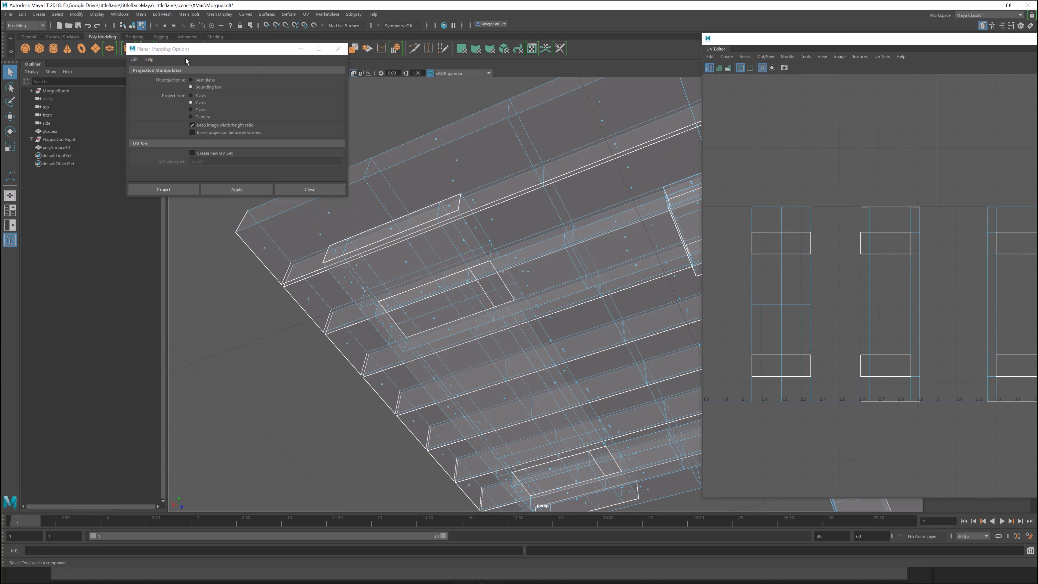
{"action": "left_click_drag", "start_coordinate": [205, 48], "coordinate": [83, 150]}
{"action": "left_click", "coordinate": [221, 152]}
{"action": "left_click", "coordinate": [197, 65]}
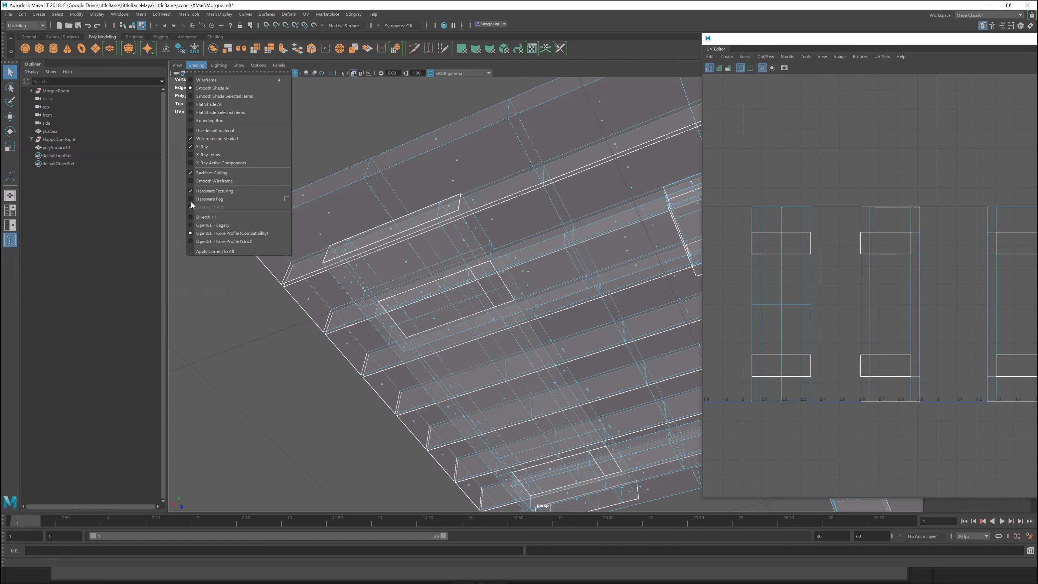
{"action": "left_click", "coordinate": [188, 146]}
Select the lower side edges of one end board under the table, cut its UV shell along them and unfold it.
{"action": "scroll", "coordinate": [461, 276], "scroll_direction": "up", "scroll_amount": 1}
{"action": "middle_click_drag", "start_coordinate": [454, 271], "coordinate": [425, 218], "text": "alt"}
{"action": "right_click_drag", "start_coordinate": [413, 201], "coordinate": [412, 177]}
{"action": "left_click", "coordinate": [438, 174]}
{"action": "middle_click_drag", "start_coordinate": [503, 289], "coordinate": [471, 189], "text": "alt"}
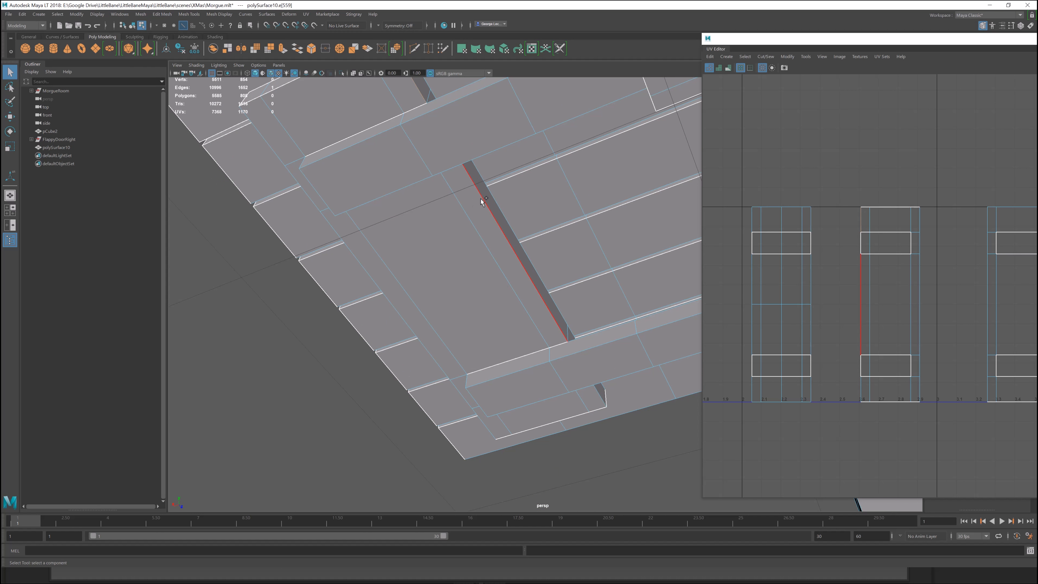
{"action": "left_click", "coordinate": [483, 198], "text": "shift"}
{"action": "left_click_drag", "start_coordinate": [535, 277], "coordinate": [467, 288], "text": "alt"}
{"action": "left_click", "coordinate": [617, 311], "text": "shift"}
{"action": "left_click_drag", "start_coordinate": [605, 320], "coordinate": [479, 368], "text": "alt"}
{"action": "left_click", "coordinate": [547, 360], "text": "shift"}
{"action": "left_click_drag", "start_coordinate": [838, 39], "coordinate": [586, 467]}
{"action": "left_click_drag", "start_coordinate": [480, 368], "coordinate": [481, 365], "text": "alt"}
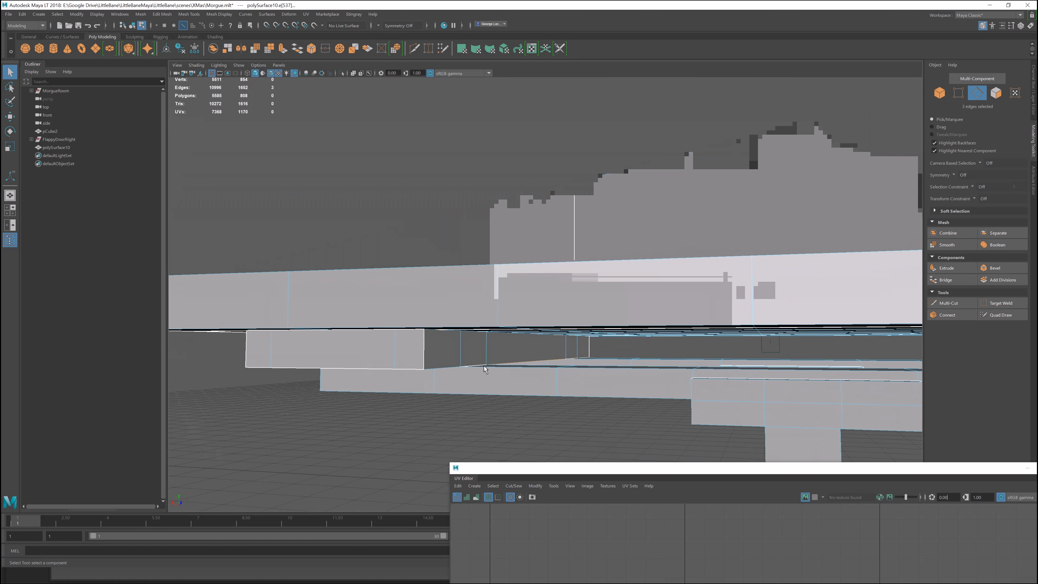
{"action": "left_click", "coordinate": [476, 365], "text": "shift"}
{"action": "left_click", "coordinate": [458, 367], "text": "shift"}
{"action": "left_click_drag", "start_coordinate": [609, 468], "coordinate": [441, 87]}
{"action": "middle_click_drag", "start_coordinate": [465, 328], "coordinate": [499, 321], "text": "alt"}
{"action": "right_click_drag", "start_coordinate": [559, 280], "coordinate": [489, 277], "text": "shift"}
Try to cut the opposite end board's UV shell along its lower side edges and unfold it.
{"action": "left_click_drag", "start_coordinate": [776, 59], "coordinate": [123, 51]}
{"action": "left_click", "coordinate": [577, 318]}
{"action": "left_click_drag", "start_coordinate": [529, 331], "coordinate": [533, 387], "text": "alt"}
{"action": "left_click", "coordinate": [524, 411], "text": "shift"}
{"action": "left_click", "coordinate": [488, 403], "text": "shift"}
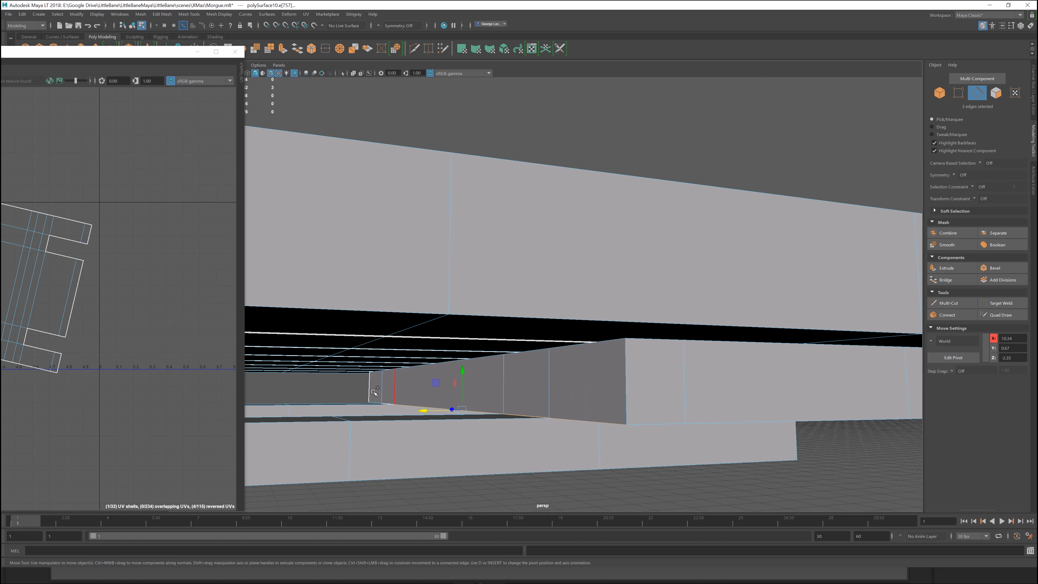
{"action": "left_click", "coordinate": [374, 400], "text": "shift"}
{"action": "left_click_drag", "start_coordinate": [122, 52], "coordinate": [767, 52]}
{"action": "right_click_drag", "start_coordinate": [572, 286], "coordinate": [605, 311]}
{"action": "left_click", "coordinate": [514, 285]}
{"action": "middle_click_drag", "start_coordinate": [470, 288], "coordinate": [508, 328], "text": "alt"}
{"action": "scroll", "coordinate": [525, 268], "scroll_direction": "up", "scroll_amount": 3}
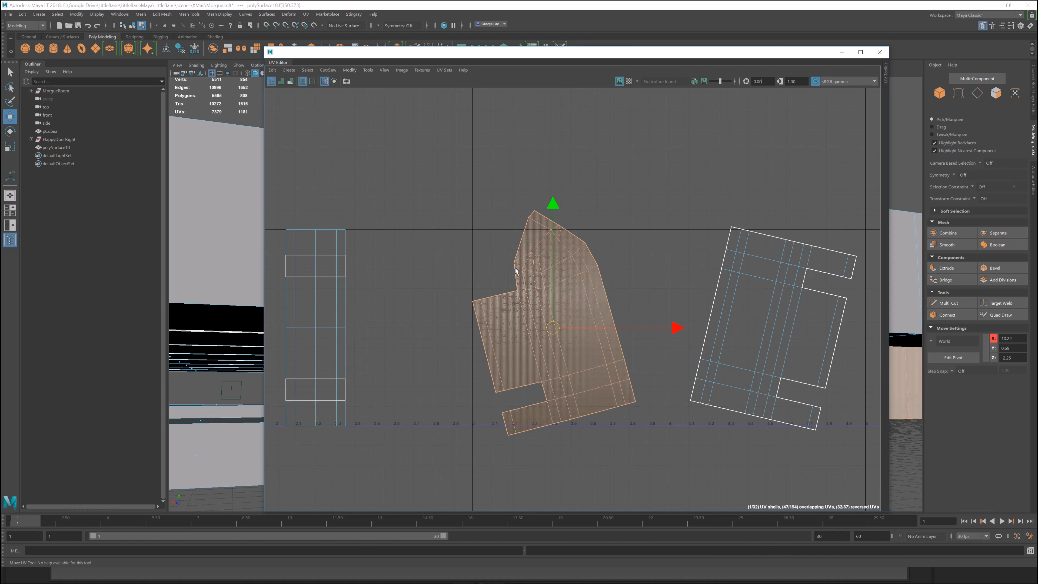
{"action": "right_click_drag", "start_coordinate": [528, 246], "coordinate": [507, 262]}
{"action": "scroll", "coordinate": [469, 276], "scroll_direction": "down", "scroll_amount": 2}
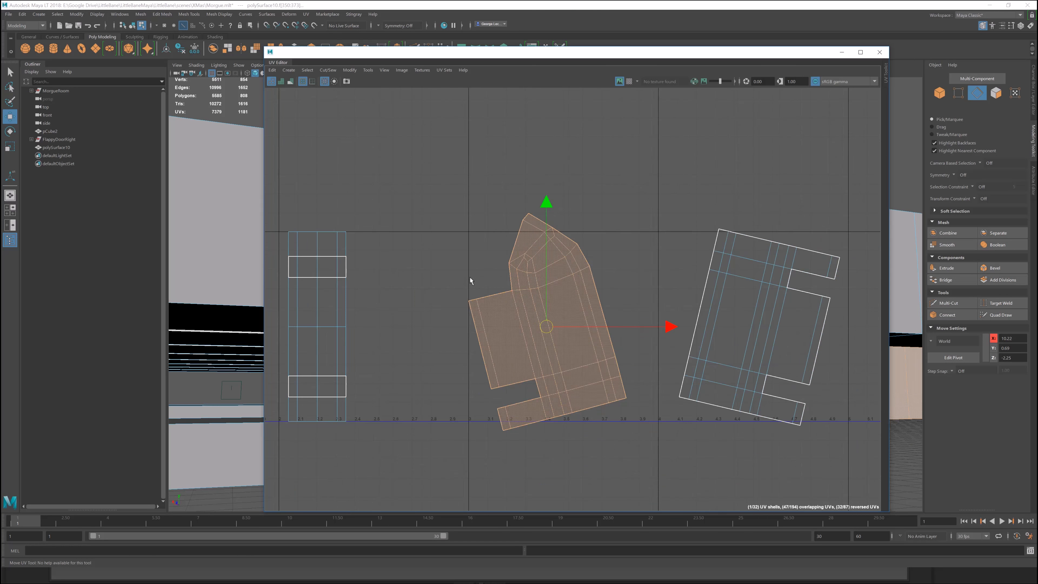
{"action": "middle_click_drag", "start_coordinate": [470, 277], "coordinate": [522, 280], "text": "alt"}
{"action": "middle_click_drag", "start_coordinate": [736, 286], "coordinate": [511, 278], "text": "alt"}
Reapply the Y-axis planar projection to the distorted end board and move its shell between the other two board shells.
{"action": "left_click_drag", "start_coordinate": [797, 52], "coordinate": [98, 18]}
{"action": "left_click", "coordinate": [704, 258]}
{"action": "scroll", "coordinate": [519, 285], "scroll_direction": "down", "scroll_amount": 2}
{"action": "middle_click_drag", "start_coordinate": [513, 216], "coordinate": [513, 248], "text": "alt"}
{"action": "left_click_drag", "start_coordinate": [514, 248], "coordinate": [522, 248], "text": "alt"}
{"action": "right_click_drag", "start_coordinate": [436, 213], "coordinate": [588, 271], "text": "alt"}
{"action": "left_click_drag", "start_coordinate": [587, 271], "coordinate": [543, 268], "text": "alt"}
{"action": "left_click_drag", "start_coordinate": [103, 18], "coordinate": [815, 72]}
{"action": "left_click", "coordinate": [123, 292]}
{"action": "right_click_drag", "start_coordinate": [584, 342], "coordinate": [429, 304], "text": "alt"}
{"action": "middle_click_drag", "start_coordinate": [429, 304], "coordinate": [623, 290], "text": "alt"}
{"action": "key", "text": "w"}
{"action": "left_click_drag", "start_coordinate": [432, 304], "coordinate": [678, 305]}
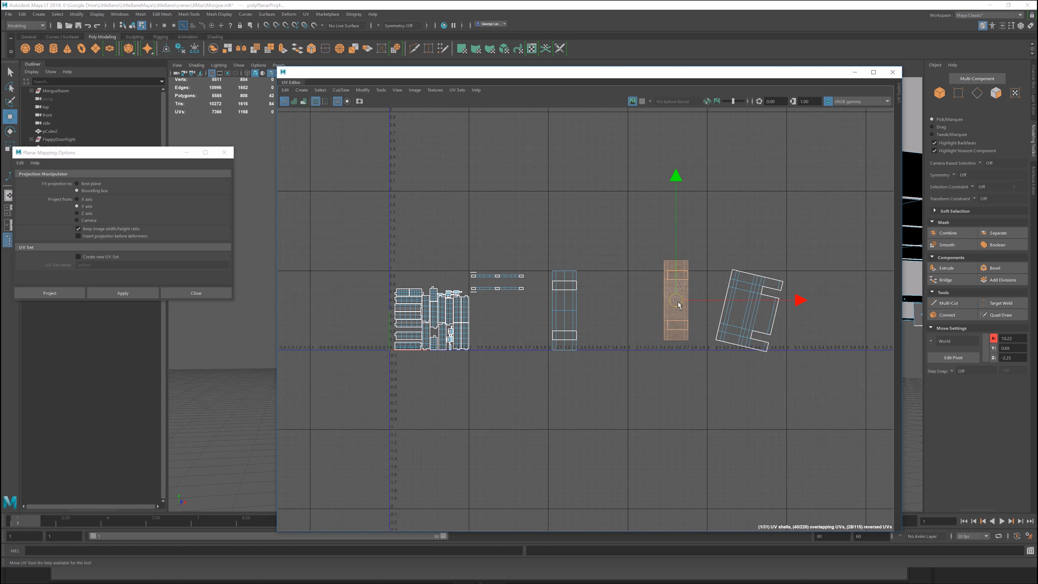
Select the re-projected end board's lower side edges again, cut its shell along them and unfold it.
{"action": "scroll", "coordinate": [679, 305], "scroll_direction": "up", "scroll_amount": 5}
{"action": "left_click_drag", "start_coordinate": [719, 77], "coordinate": [1, 82]}
{"action": "left_click_drag", "start_coordinate": [532, 171], "coordinate": [470, 227], "text": "alt"}
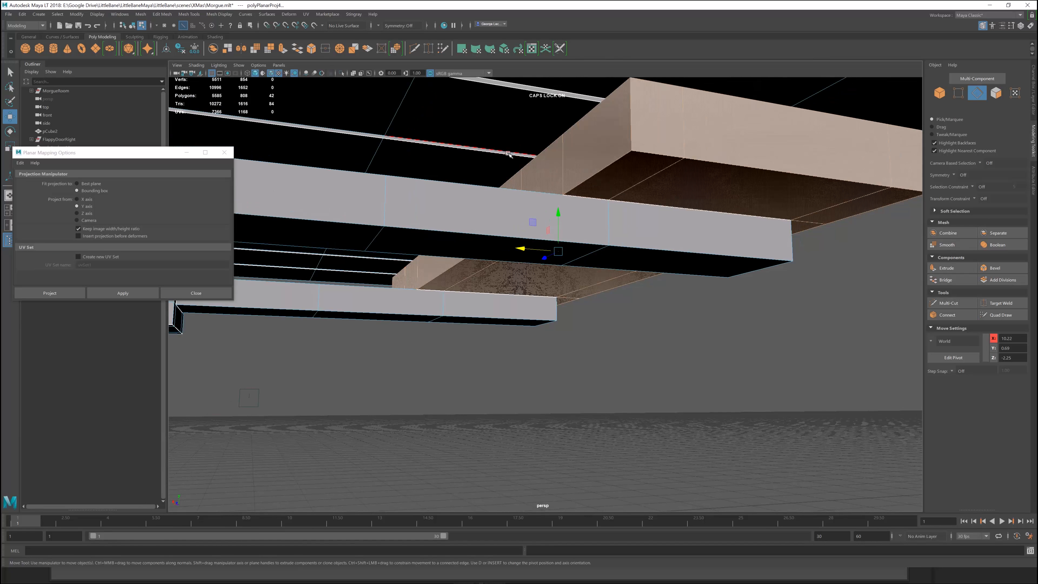
{"action": "left_click", "coordinate": [513, 152]}
{"action": "key", "text": "f"}
{"action": "left_click", "coordinate": [573, 289], "text": "shift"}
{"action": "left_click", "coordinate": [504, 277], "text": "shift"}
{"action": "left_click", "coordinate": [402, 269], "text": "shift"}
{"action": "left_click", "coordinate": [388, 267], "text": "shift"}
{"action": "left_click_drag", "start_coordinate": [0, 82], "coordinate": [794, 84]}
{"action": "right_click", "coordinate": [634, 221], "text": "shift"}
{"action": "right_click_drag", "start_coordinate": [633, 223], "coordinate": [602, 234], "text": "shift"}
{"action": "middle_click_drag", "start_coordinate": [698, 248], "coordinate": [530, 253], "text": "alt"}
Cut an additional edge at the end board's outer section and unfold its shell again.
{"action": "left_click_drag", "start_coordinate": [887, 76], "coordinate": [0, 43]}
{"action": "left_click_drag", "start_coordinate": [572, 286], "coordinate": [470, 205], "text": "alt"}
{"action": "left_click", "coordinate": [417, 193], "text": "shift"}
{"action": "mouse_move", "coordinate": [457, 232]}
{"action": "right_mouse_down", "text": "shift"}
{"action": "mouse_move", "coordinate": [443, 345]}
{"action": "mouse_move", "coordinate": [443, 249]}
{"action": "mouse_move", "coordinate": [425, 234]}
{"action": "mouse_move", "coordinate": [425, 244]}
{"action": "mouse_move", "coordinate": [443, 232]}
{"action": "right_mouse_up", "text": "shift"}
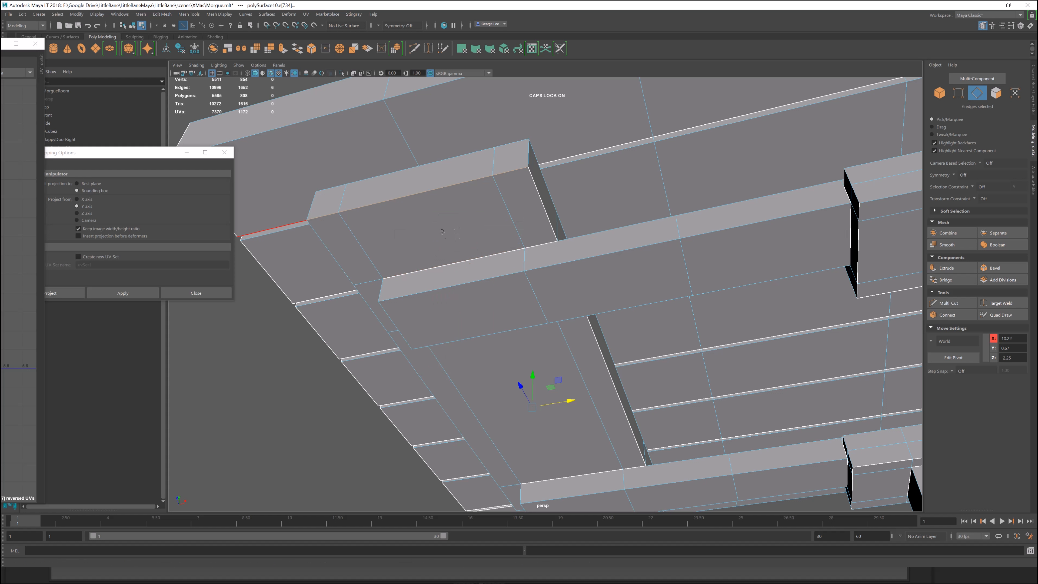
{"action": "left_click_drag", "start_coordinate": [0, 43], "coordinate": [650, 40]}
{"action": "right_click_drag", "start_coordinate": [596, 192], "coordinate": [569, 207], "text": "shift"}
Select the newly unfolded end board shell and rotate it upright.
{"action": "right_click_drag", "start_coordinate": [579, 193], "coordinate": [491, 184]}
{"action": "scroll", "coordinate": [572, 195], "scroll_direction": "up", "scroll_amount": 1}
{"action": "left_click", "coordinate": [526, 204]}
{"action": "scroll", "coordinate": [735, 189], "scroll_direction": "up", "scroll_amount": 2}
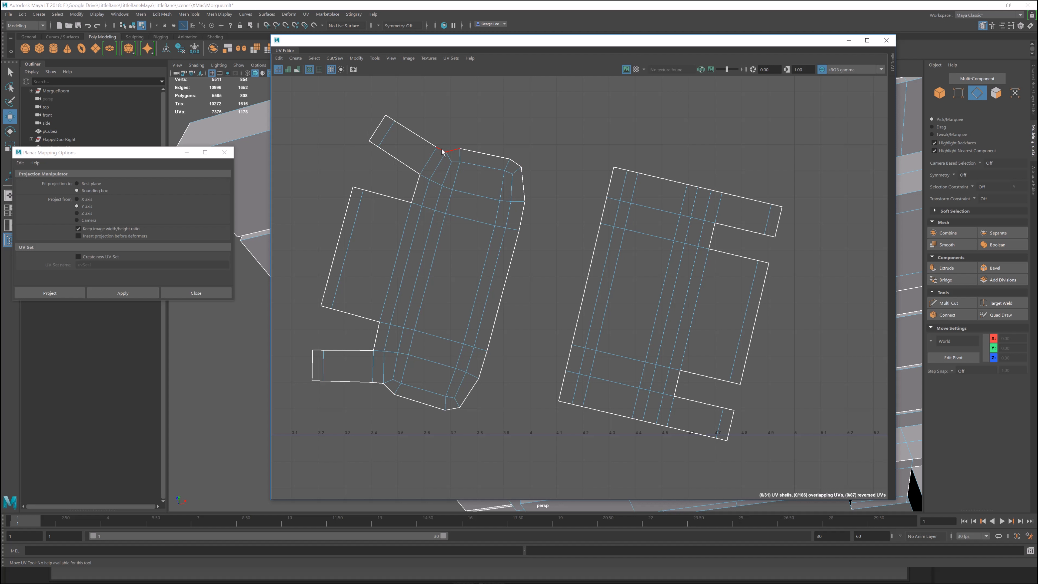
{"action": "right_click_drag", "start_coordinate": [442, 149], "coordinate": [466, 172]}
{"action": "left_click", "coordinate": [464, 241]}
{"action": "key", "text": "e"}
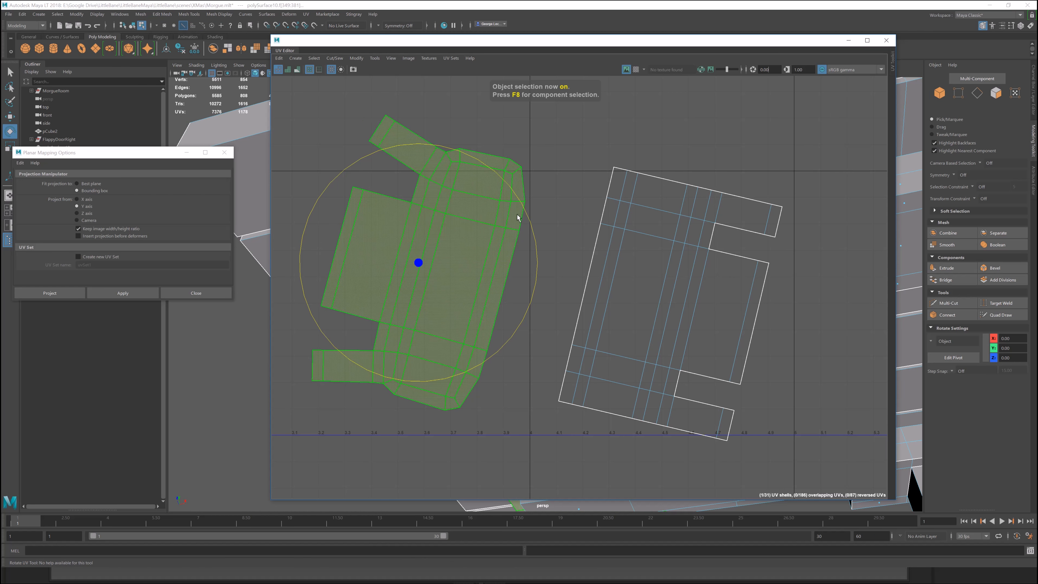
{"action": "left_click_drag", "start_coordinate": [528, 219], "coordinate": [519, 202]}
Rotate the other end board shell upright, place it beside the first one and orient the shells.
{"action": "left_click", "coordinate": [613, 216]}
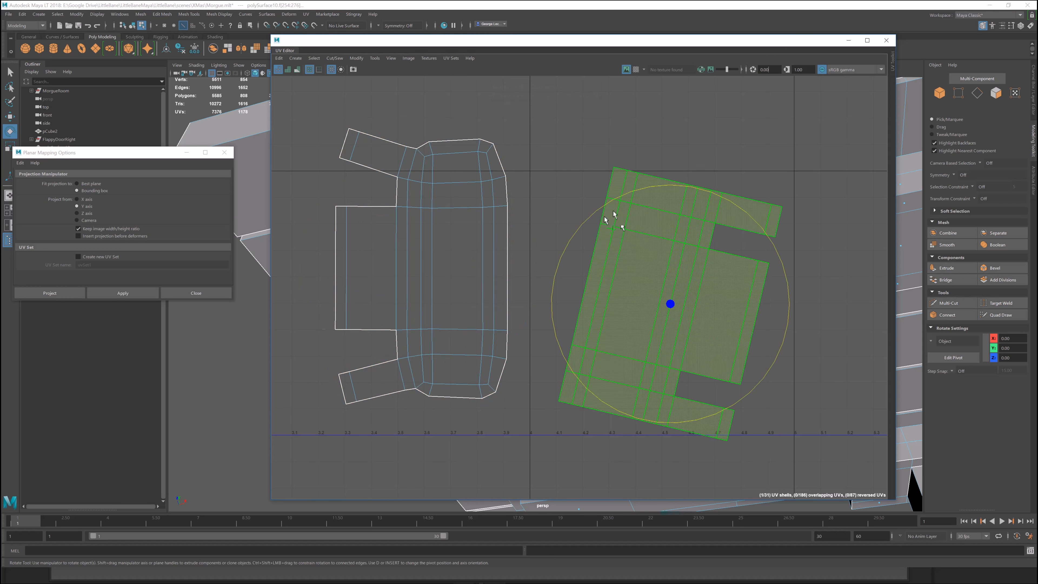
{"action": "left_click_drag", "start_coordinate": [610, 214], "coordinate": [582, 220]}
{"action": "key", "text": "w"}
{"action": "left_click_drag", "start_coordinate": [666, 304], "coordinate": [594, 266]}
{"action": "right_click_drag", "start_coordinate": [577, 218], "coordinate": [571, 294], "text": "shift"}
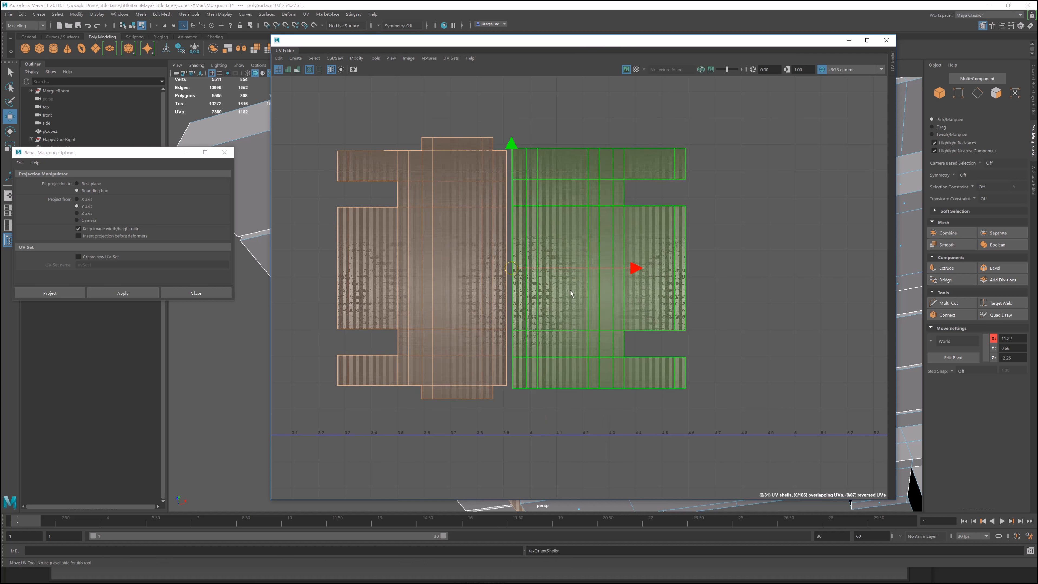
Deselect the end board shells and move the UV Editor off the model to uncover the middle cross board.
{"action": "left_click", "coordinate": [640, 135]}
{"action": "scroll", "coordinate": [649, 316], "scroll_direction": "down", "scroll_amount": 2}
{"action": "left_click_drag", "start_coordinate": [646, 44], "coordinate": [0, 41]}
{"action": "middle_click_drag", "start_coordinate": [582, 223], "coordinate": [302, 204], "text": "alt"}
{"action": "scroll", "coordinate": [573, 245], "scroll_direction": "down", "scroll_amount": 5}
{"action": "left_click_drag", "start_coordinate": [711, 253], "coordinate": [699, 256], "text": "alt"}
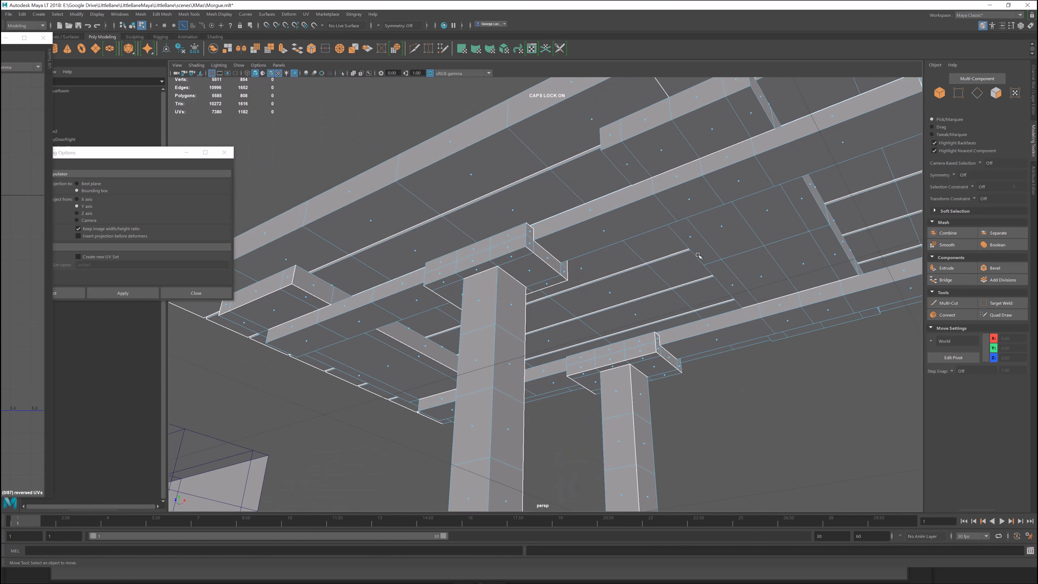
{"action": "middle_click_drag", "start_coordinate": [698, 256], "coordinate": [589, 289], "text": "alt"}
{"action": "scroll", "coordinate": [589, 289], "scroll_direction": "up", "scroll_amount": 4}
{"action": "key", "text": "F8"}
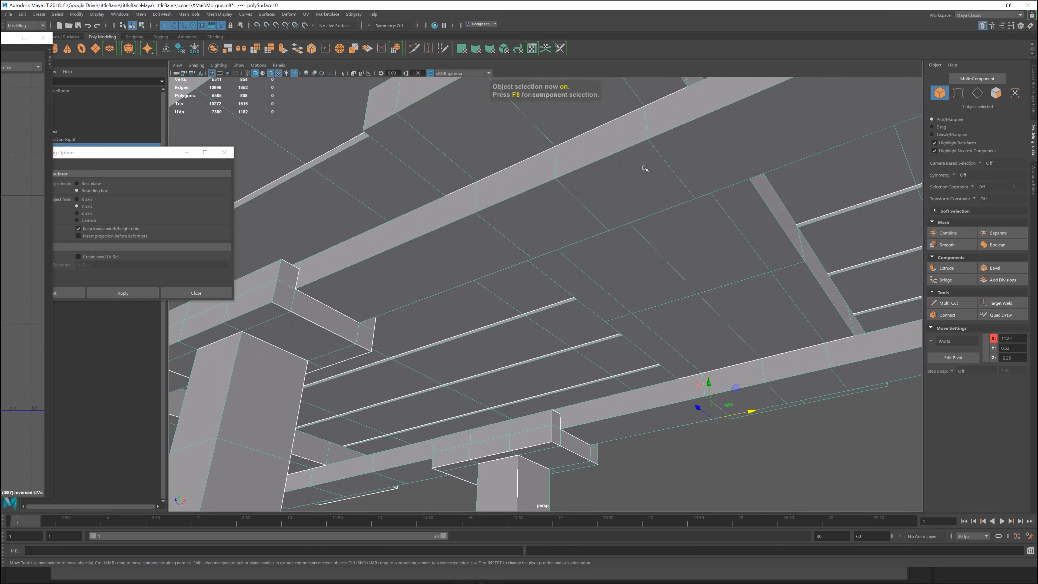
{"action": "right_click_drag", "start_coordinate": [545, 231], "coordinate": [551, 204], "text": "alt"}
{"action": "middle_click_drag", "start_coordinate": [551, 204], "coordinate": [544, 232], "text": "alt"}
{"action": "right_click_drag", "start_coordinate": [544, 226], "coordinate": [549, 257]}
{"action": "key", "text": "ctrl+z"}
{"action": "left_click_drag", "start_coordinate": [531, 265], "coordinate": [598, 265], "text": "alt"}
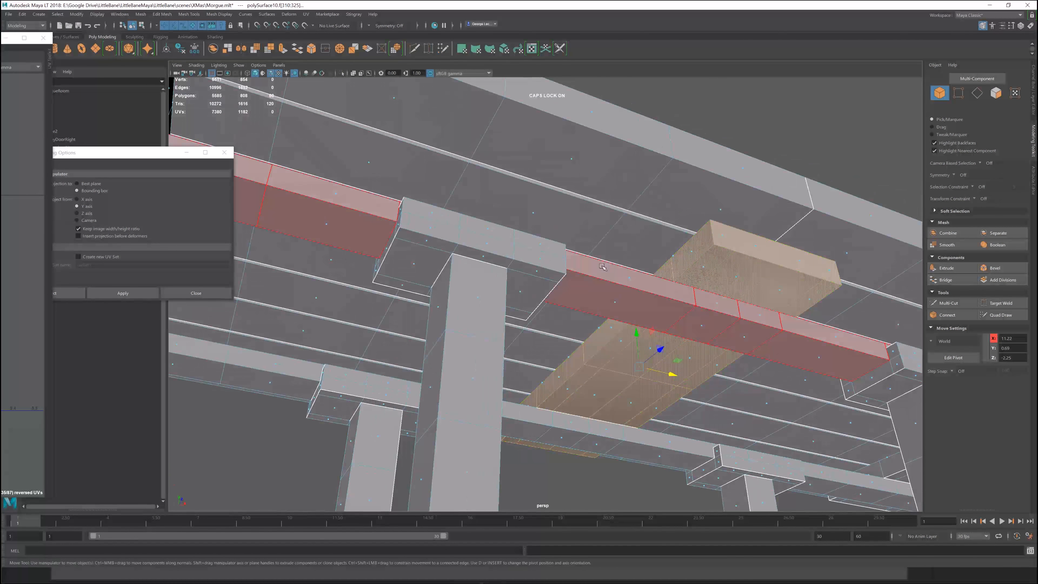
{"action": "left_click_drag", "start_coordinate": [673, 288], "coordinate": [566, 180], "text": "alt"}
{"action": "right_click_drag", "start_coordinate": [566, 180], "coordinate": [558, 150]}
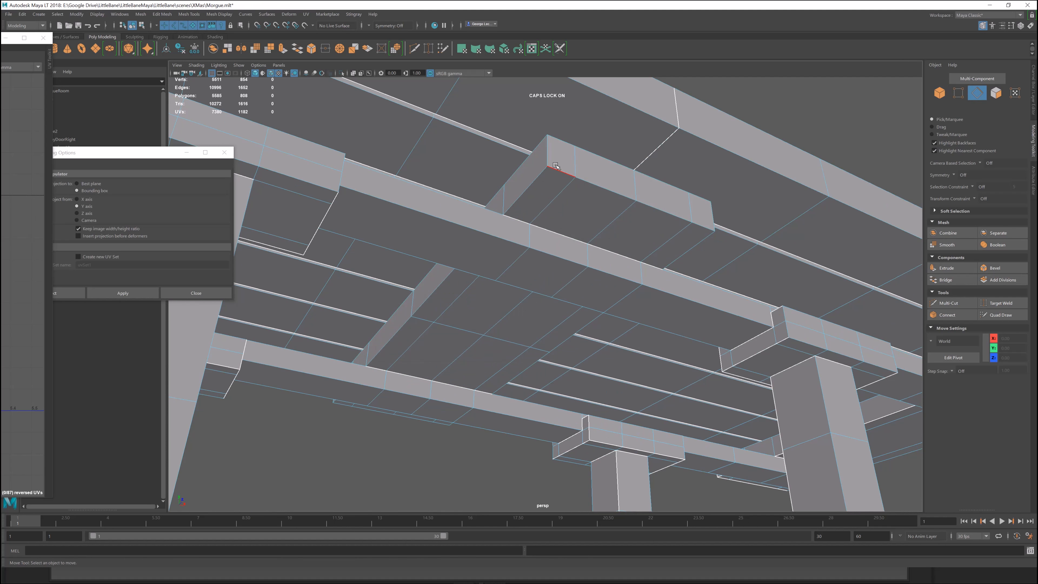
{"action": "double_click", "coordinate": [557, 145]}
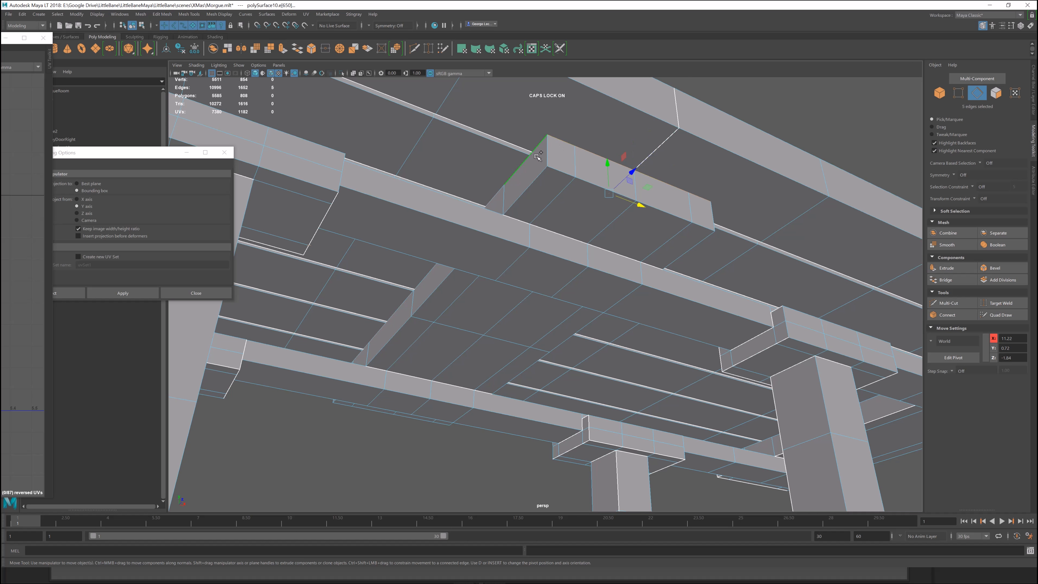
Turn on X-Ray shading and select the faces of the middle cross board under the table.
{"action": "key", "text": "f"}
{"action": "left_click", "coordinate": [353, 73]}
{"action": "right_click_drag", "start_coordinate": [557, 145], "coordinate": [557, 176]}
{"action": "left_click_drag", "start_coordinate": [531, 229], "coordinate": [532, 328], "text": "alt"}
{"action": "left_click_drag", "start_coordinate": [393, 221], "coordinate": [698, 304]}
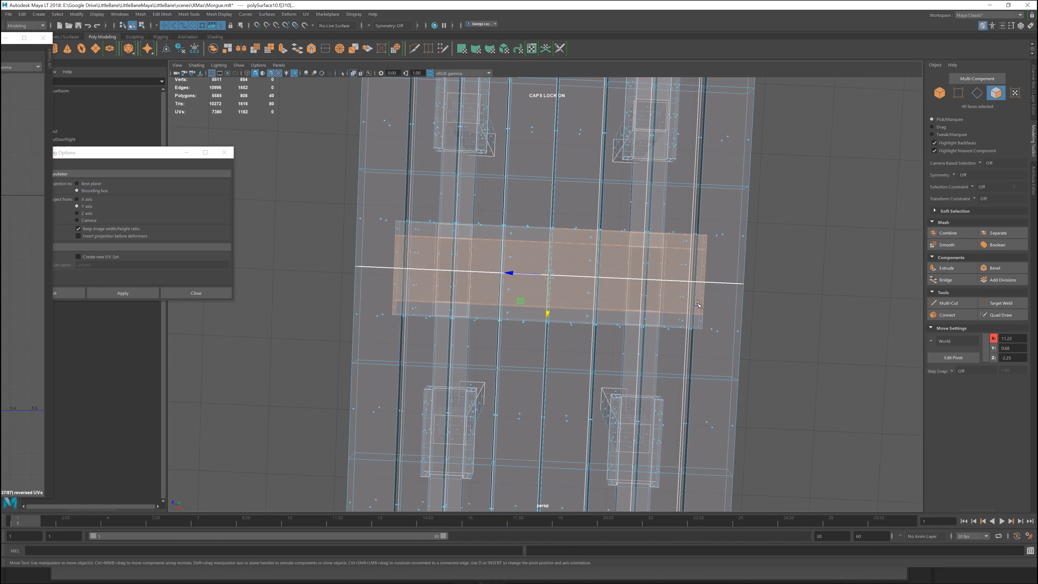
Reduce the selection to the middle cross board's hidden top faces, removing its side and bottom faces in the front view.
{"action": "middle_click_drag", "start_coordinate": [698, 304], "coordinate": [677, 300], "text": "alt"}
{"action": "left_click_drag", "start_coordinate": [686, 296], "coordinate": [364, 314], "text": "alt"}
{"action": "left_click_drag", "start_coordinate": [573, 294], "coordinate": [517, 312], "text": "alt"}
{"action": "key", "text": "space"}
{"action": "key", "text": "space"}
{"action": "key", "text": "f"}
{"action": "key", "text": "d"}
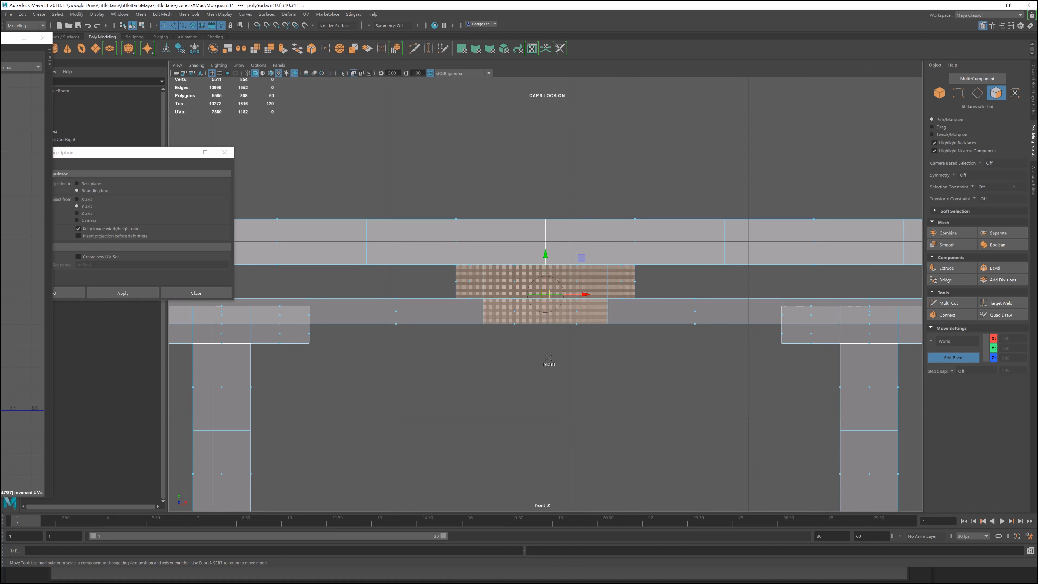
{"action": "scroll", "coordinate": [543, 361], "scroll_direction": "up", "scroll_amount": 1}
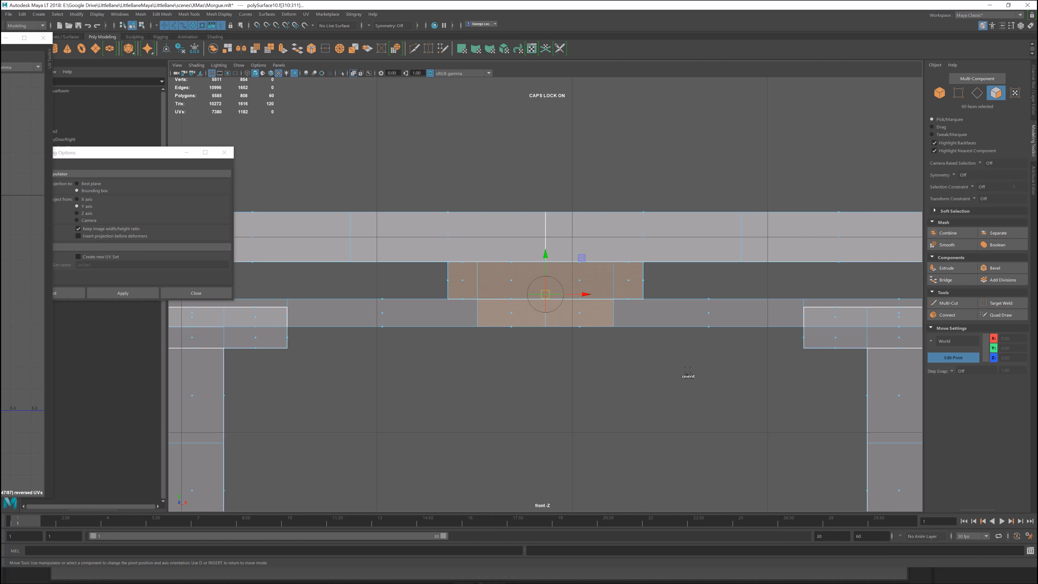
{"action": "scroll", "coordinate": [495, 293], "scroll_direction": "up", "scroll_amount": 1}
{"action": "right_click", "coordinate": [490, 276], "text": "shift"}
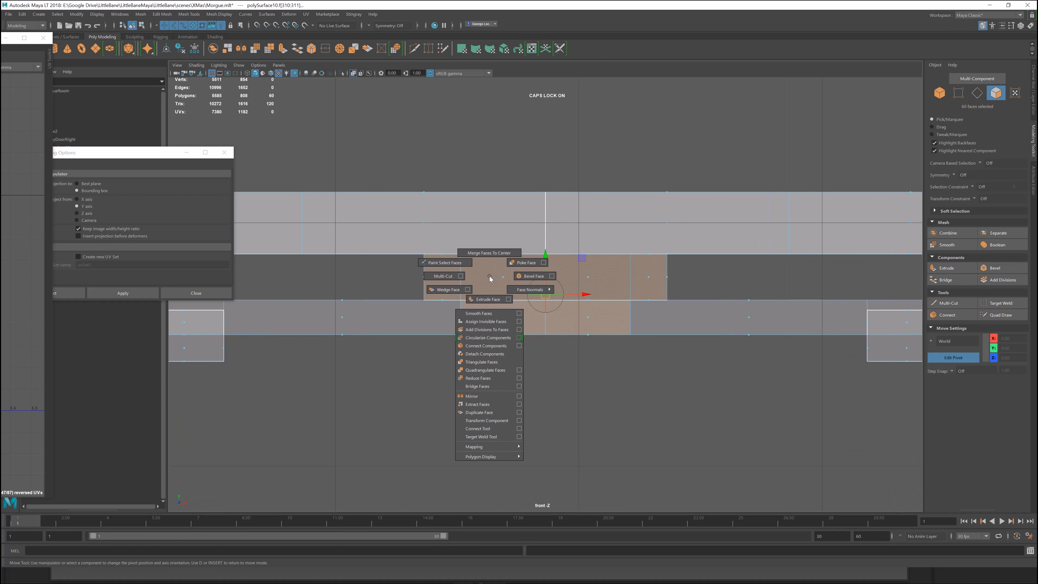
{"action": "right_click", "coordinate": [485, 275], "text": "ctrl"}
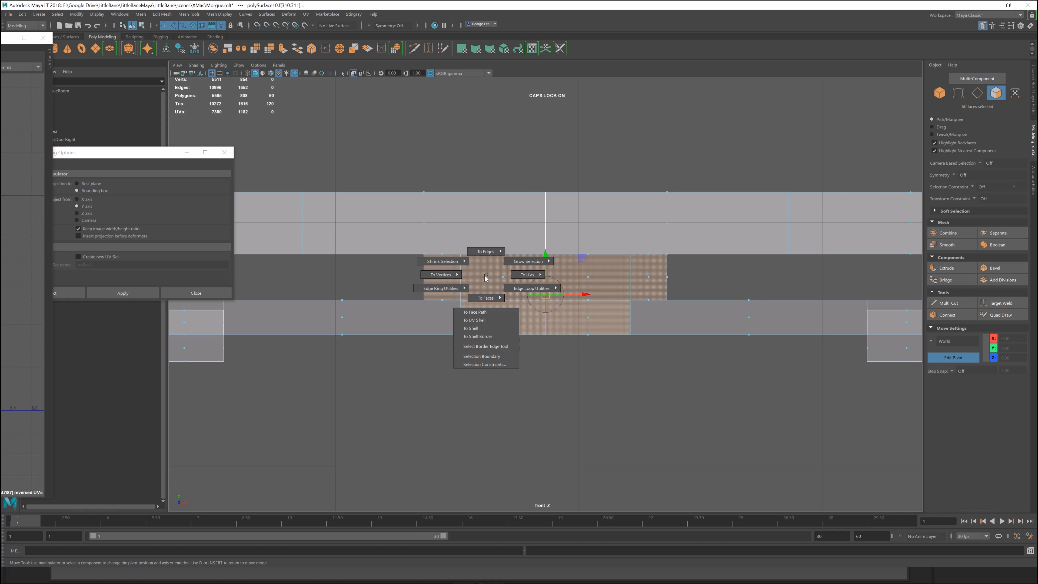
{"action": "right_click", "coordinate": [484, 275], "text": "shift"}
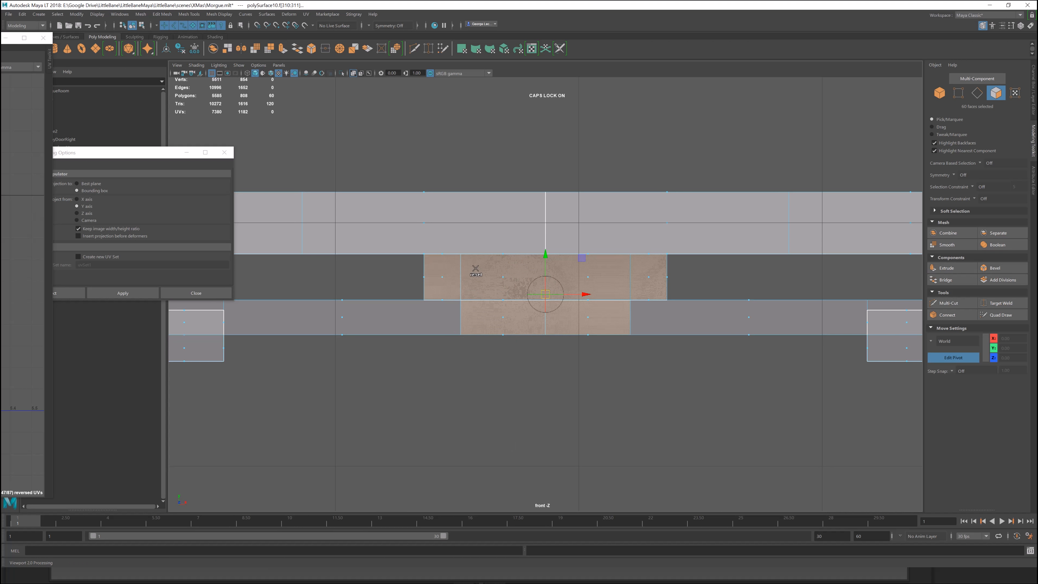
{"action": "key", "text": "q"}
{"action": "right_click", "coordinate": [448, 276]}
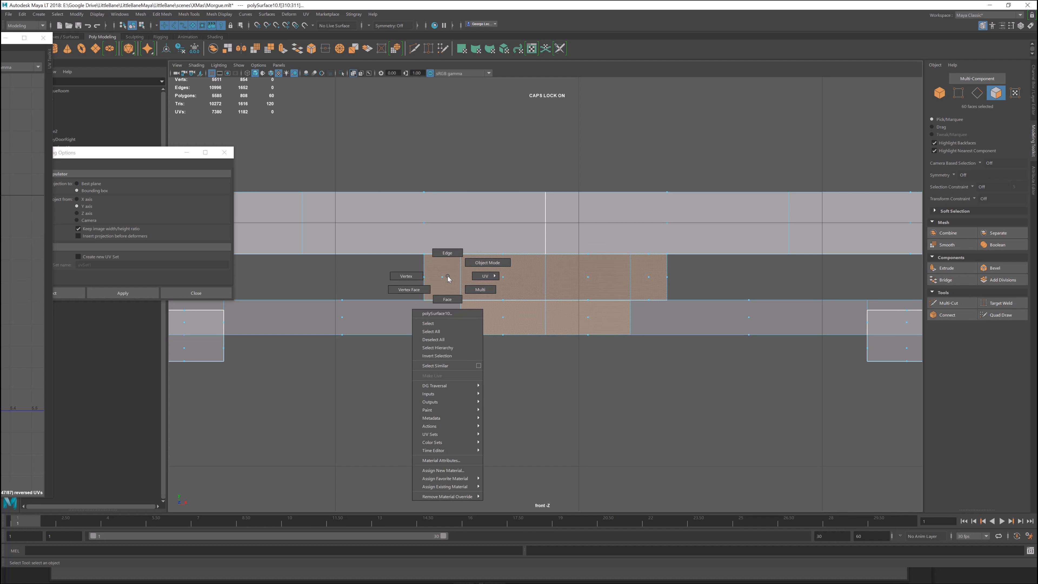
{"action": "left_click_drag", "start_coordinate": [402, 264], "coordinate": [714, 394], "text": "ctrl"}
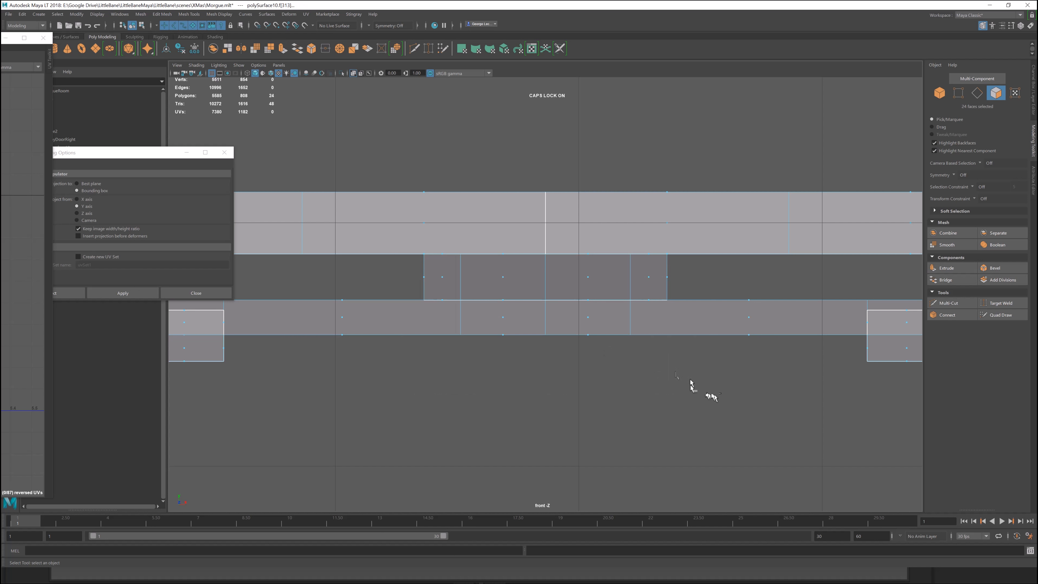
Delete the hidden top faces of the middle cross board and select the faces of the end cross board.
{"action": "key", "text": "space"}
{"action": "key", "text": "space"}
{"action": "left_click_drag", "start_coordinate": [722, 214], "coordinate": [679, 253], "text": "alt"}
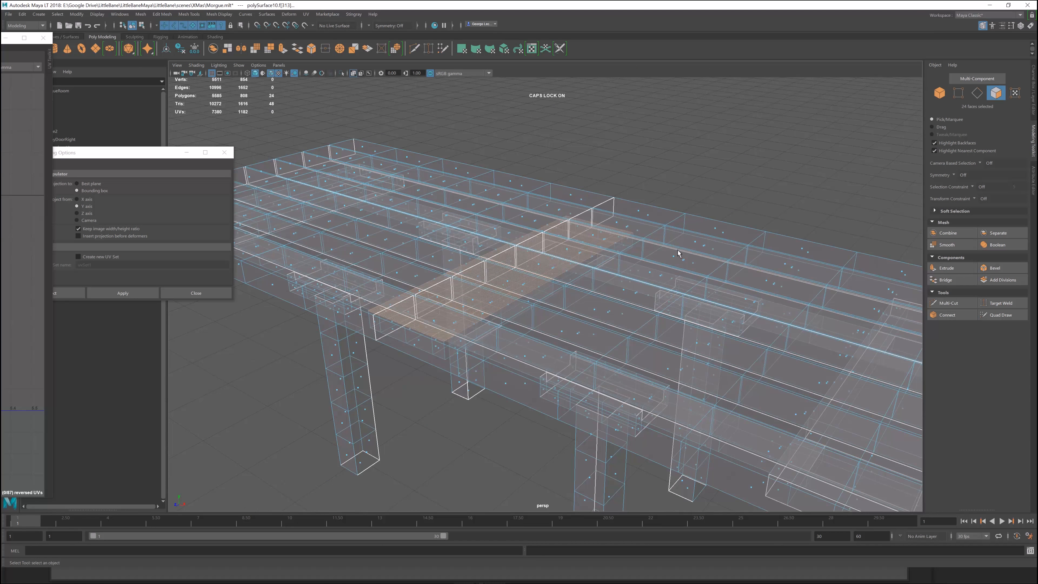
{"action": "left_click", "coordinate": [679, 254]}
{"action": "left_click_drag", "start_coordinate": [746, 256], "coordinate": [539, 322], "text": "alt"}
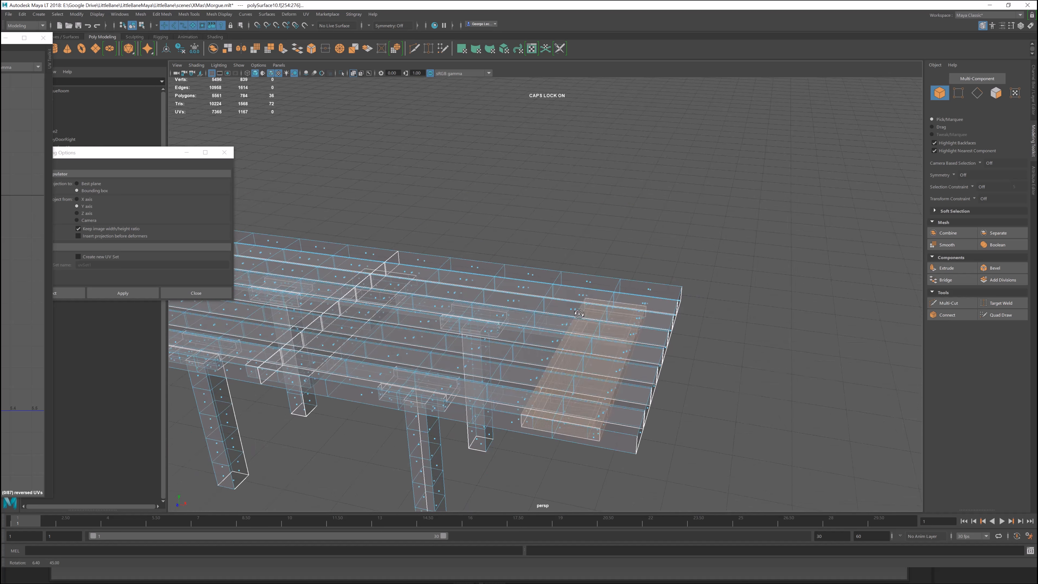
Remove the packed shells' faces from the selection and delete the UVs of the long strip inside one end board shell.
{"action": "key", "text": "space"}
{"action": "key", "text": "space"}
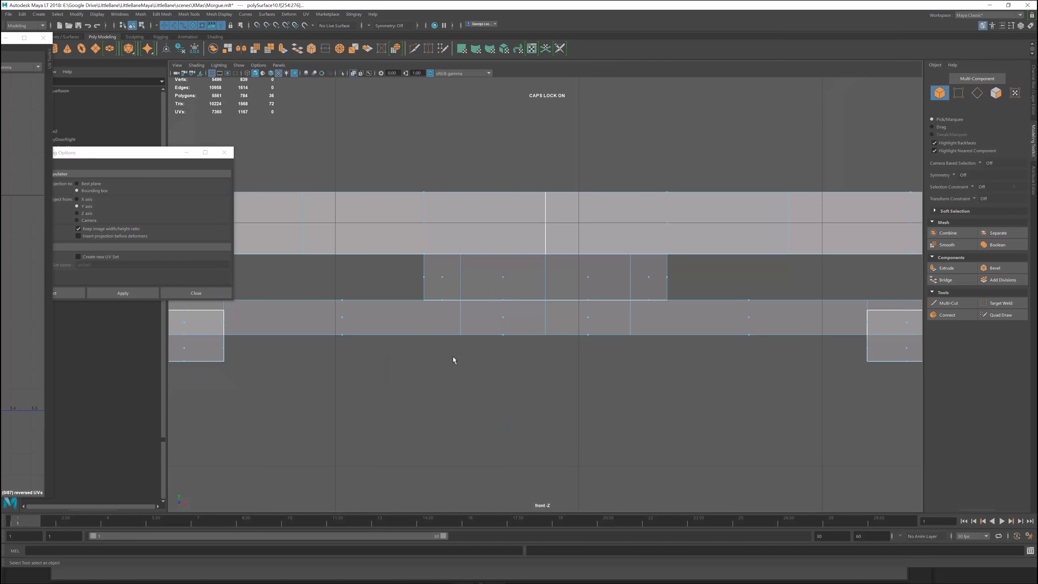
{"action": "scroll", "coordinate": [558, 360], "scroll_direction": "down", "scroll_amount": 10}
{"action": "scroll", "coordinate": [559, 349], "scroll_direction": "up", "scroll_amount": 5}
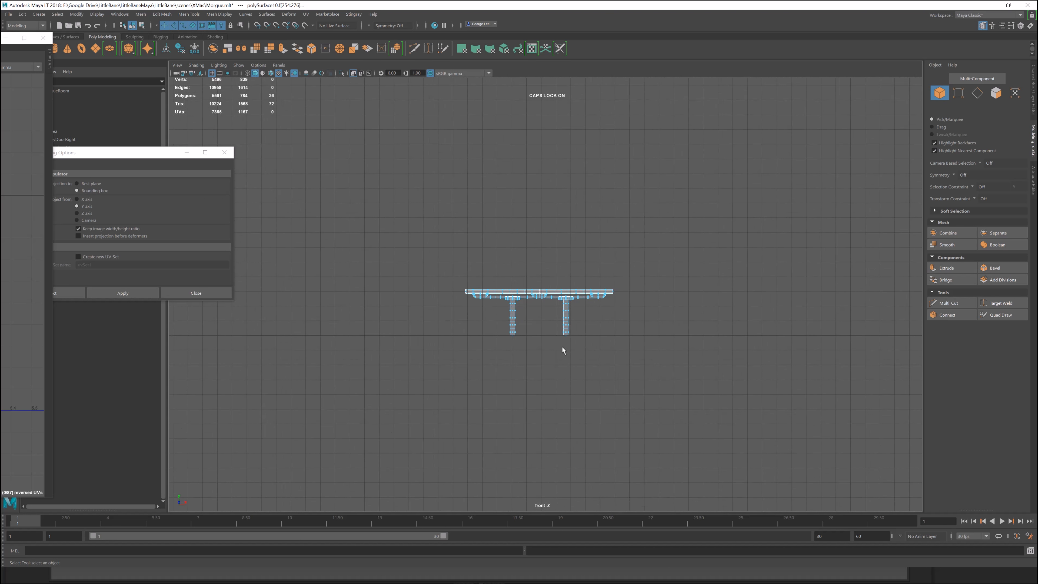
{"action": "scroll", "coordinate": [562, 347], "scroll_direction": "up", "scroll_amount": 5}
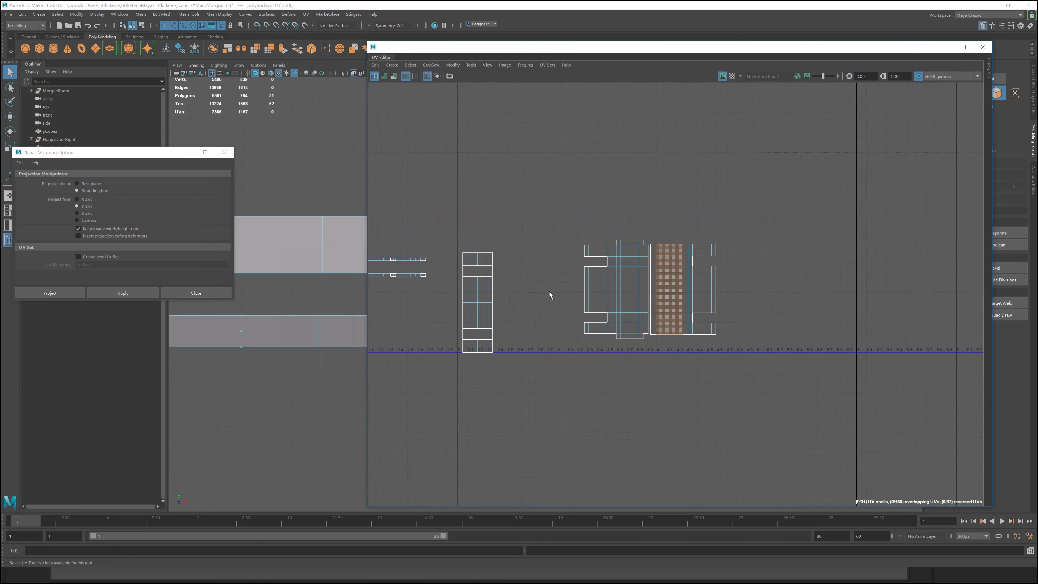
{"action": "scroll", "coordinate": [548, 292], "scroll_direction": "down", "scroll_amount": 4}
{"action": "key", "text": "f"}
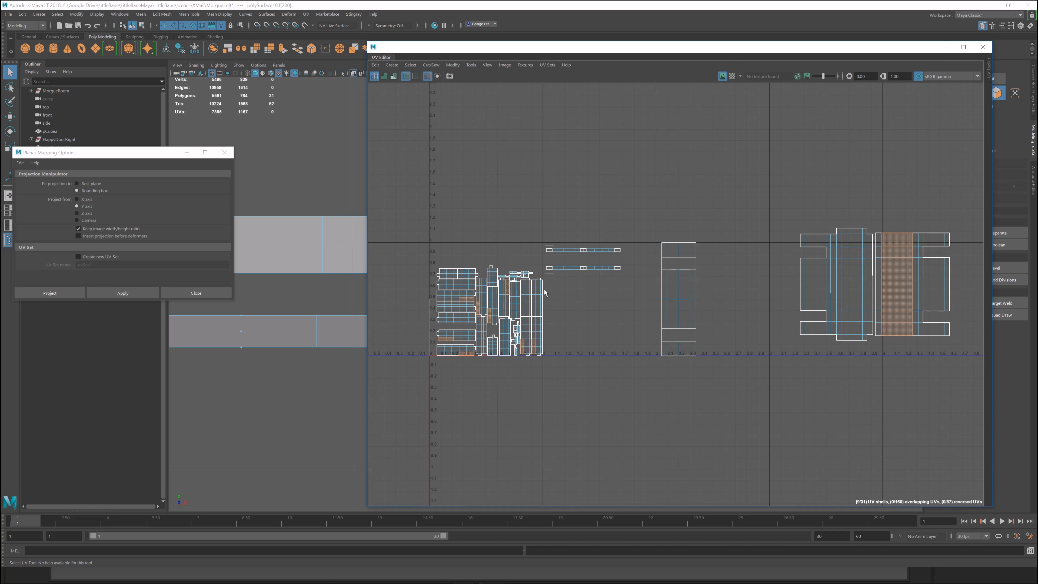
{"action": "middle_click_drag", "start_coordinate": [544, 289], "coordinate": [573, 266], "text": "alt"}
{"action": "left_click_drag", "start_coordinate": [439, 184], "coordinate": [625, 391], "text": "ctrl"}
{"action": "middle_click_drag", "start_coordinate": [716, 279], "coordinate": [515, 306], "text": "alt"}
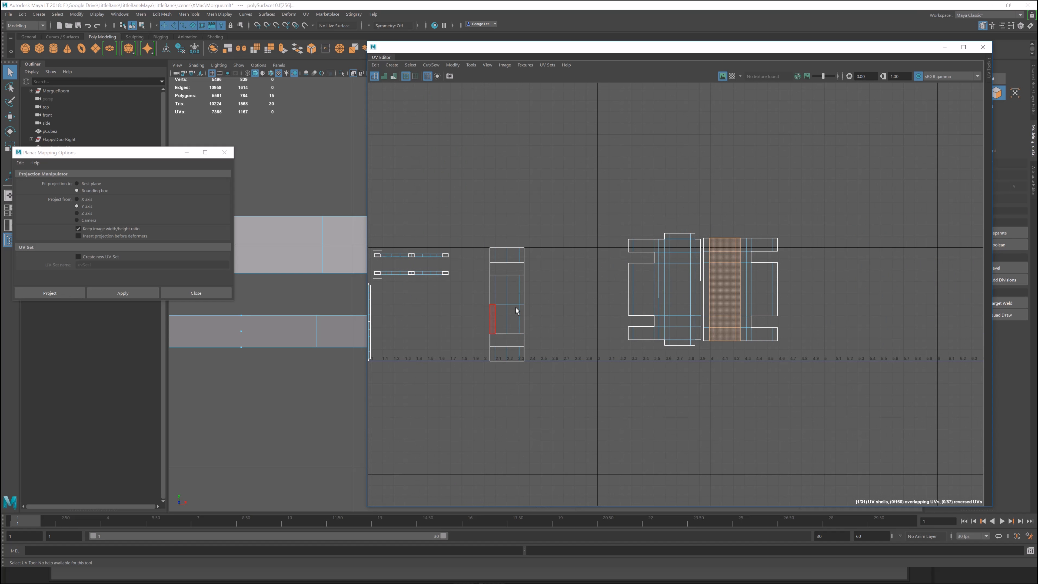
{"action": "key", "text": "Delete"}
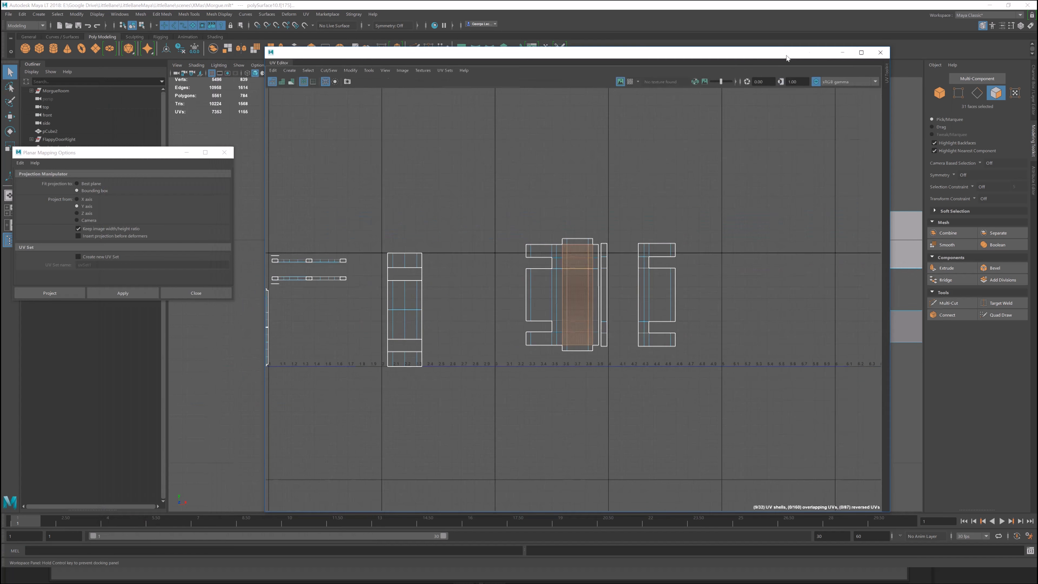
Trim the selection to the long strip inside the other end board shell and delete its UVs.
{"action": "scroll", "coordinate": [494, 246], "scroll_direction": "down", "scroll_amount": 2}
{"action": "middle_click_drag", "start_coordinate": [489, 246], "coordinate": [713, 235], "text": "alt"}
{"action": "left_click_drag", "start_coordinate": [437, 199], "coordinate": [671, 401], "text": "ctrl"}
{"action": "left_click_drag", "start_coordinate": [706, 53], "coordinate": [608, 56]}
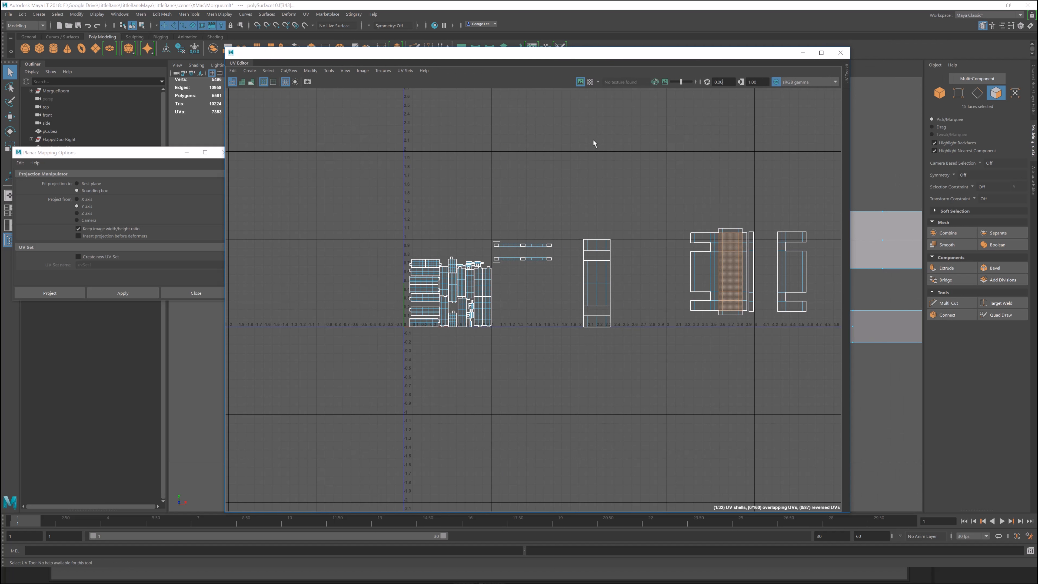
{"action": "key", "text": "Delete"}
{"action": "left_click_drag", "start_coordinate": [678, 55], "coordinate": [679, 90]}
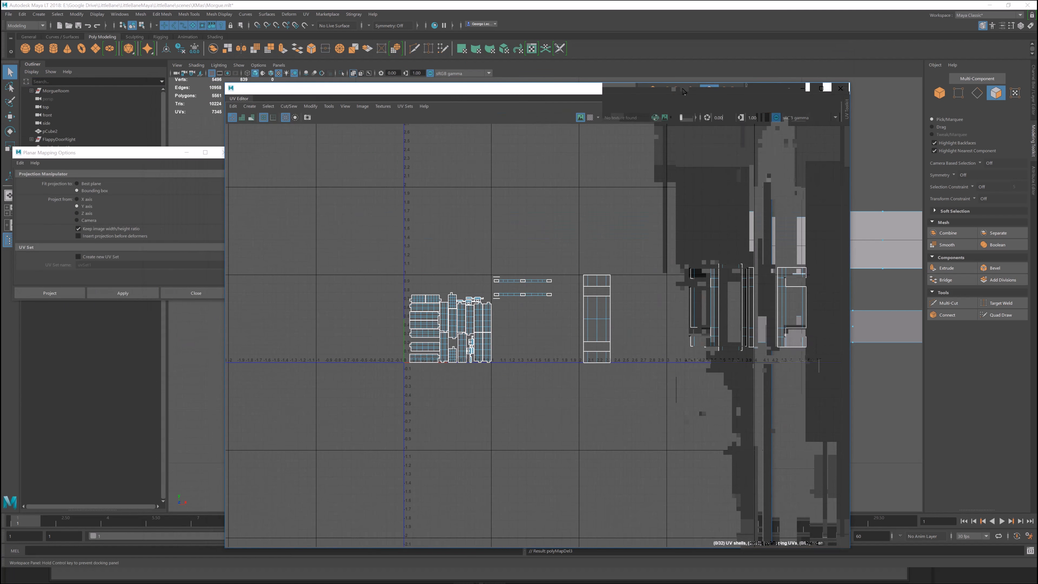
Switch the UV Editor to shell selection and check the remaining pieces of the two end board shells.
{"action": "scroll", "coordinate": [709, 283], "scroll_direction": "up", "scroll_amount": 2}
{"action": "middle_click_drag", "start_coordinate": [748, 265], "coordinate": [523, 239], "text": "alt"}
{"action": "left_click", "coordinate": [495, 245]}
{"action": "scroll", "coordinate": [433, 246], "scroll_direction": "up", "scroll_amount": 2}
{"action": "right_click_drag", "start_coordinate": [523, 239], "coordinate": [493, 232]}
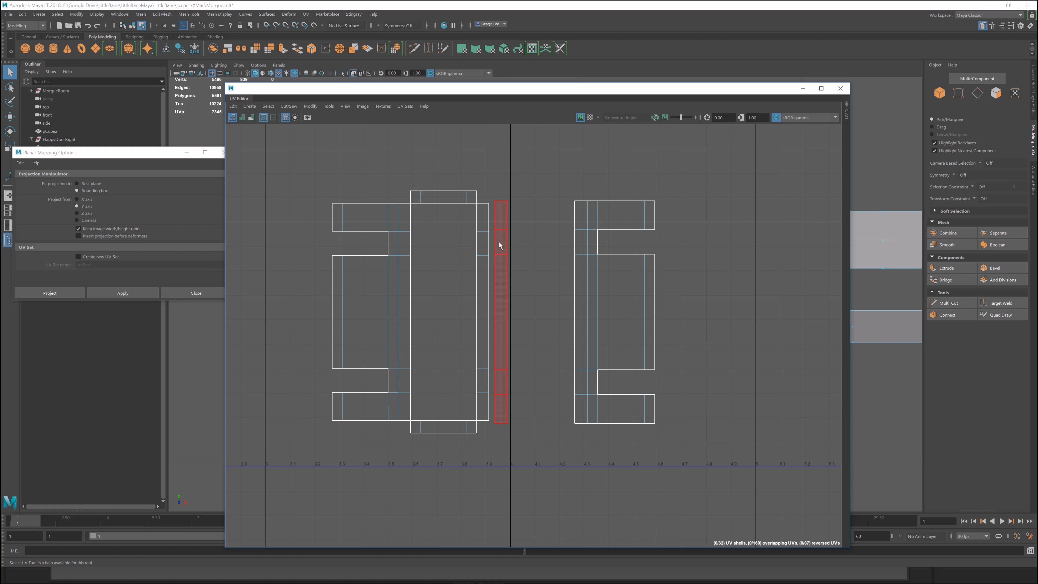
{"action": "left_click", "coordinate": [399, 263]}
{"action": "left_click", "coordinate": [507, 258]}
{"action": "left_click_drag", "start_coordinate": [639, 91], "coordinate": [653, 61]}
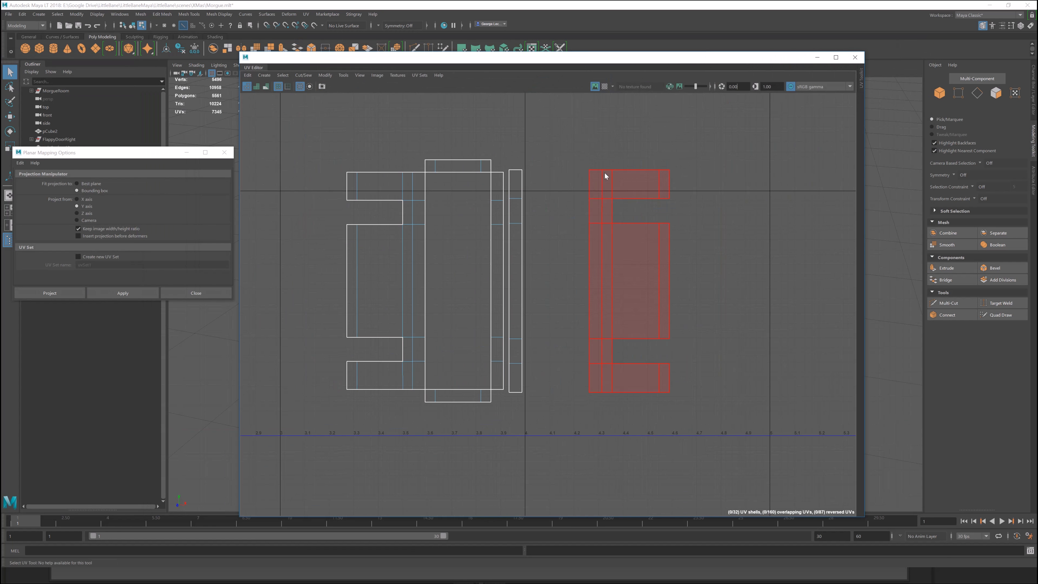
Select both large end board shells and split their detached pieces into separate UV shells.
{"action": "left_click", "coordinate": [431, 168]}
{"action": "left_click", "coordinate": [616, 185], "text": "shift"}
{"action": "right_click", "coordinate": [620, 182], "text": "shift"}
{"action": "right_click_drag", "start_coordinate": [587, 195], "coordinate": [542, 186], "text": "shift"}
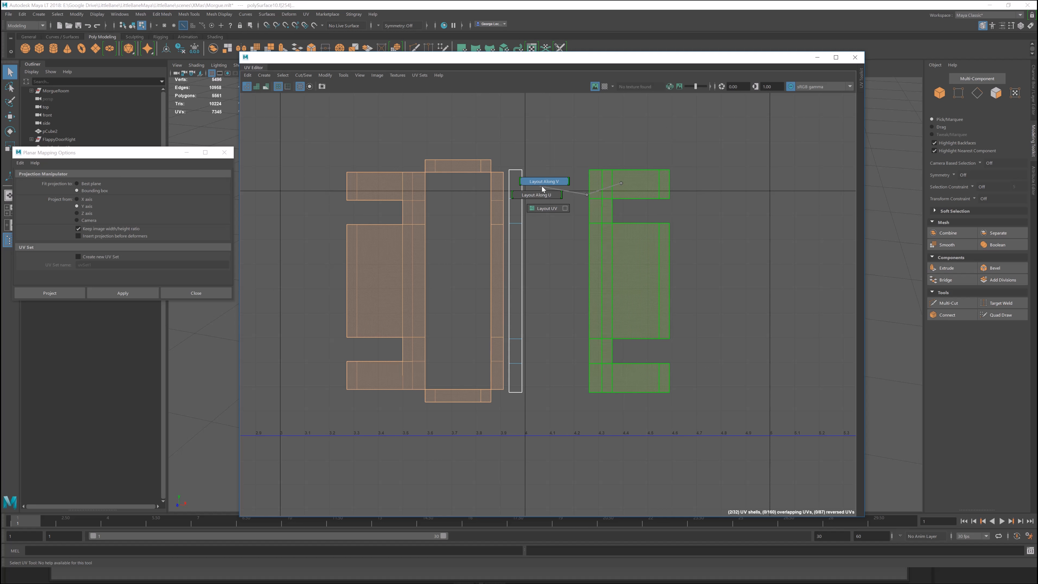
{"action": "right_click_drag", "start_coordinate": [621, 185], "coordinate": [533, 189], "text": "shift"}
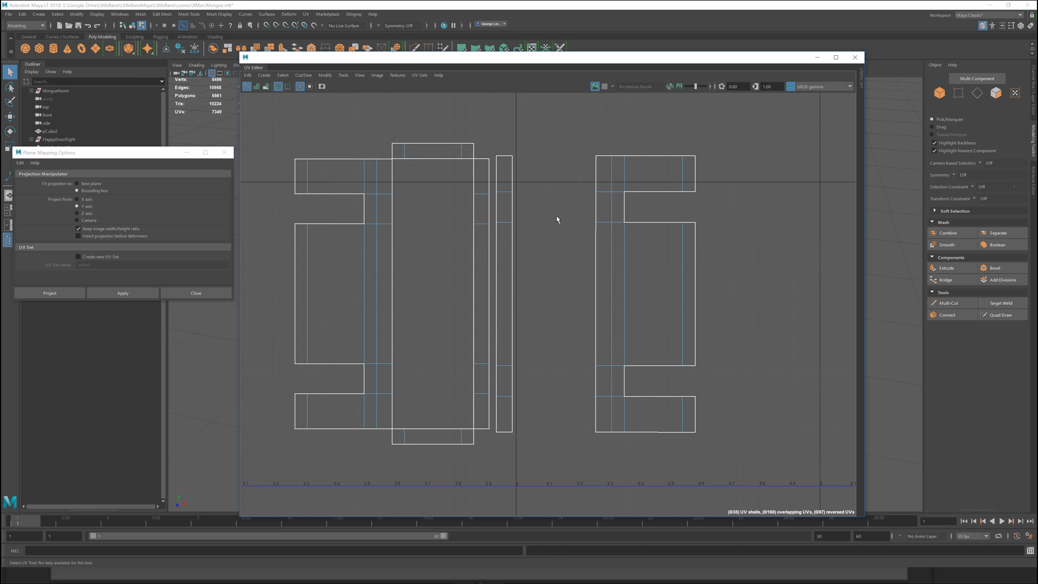
Select the narrow side strip and two end caps around the gap and move them together beyond the other end board pieces.
{"action": "left_click", "coordinate": [479, 172]}
{"action": "left_click", "coordinate": [383, 182], "text": "shift"}
{"action": "left_click", "coordinate": [385, 183], "text": "shift"}
{"action": "left_click", "coordinate": [432, 436], "text": "shift"}
{"action": "left_click", "coordinate": [428, 151], "text": "shift"}
{"action": "key", "text": "w"}
{"action": "left_click_drag", "start_coordinate": [568, 293], "coordinate": [922, 295]}
{"action": "left_click", "coordinate": [782, 251]}
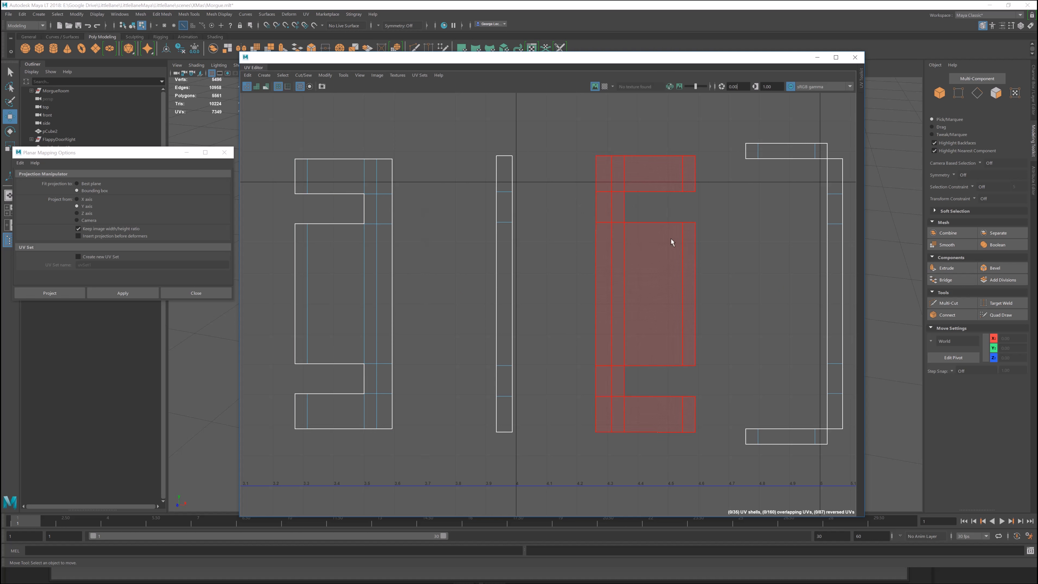
Select the middle cross board's UV shell on the table's underside and move the UV Editor clear of the model.
{"action": "mouse_move", "coordinate": [719, 64]}
{"action": "left_mouse_down"}
{"action": "mouse_move", "coordinate": [681, 65]}
{"action": "mouse_move", "coordinate": [704, 67]}
{"action": "left_mouse_up"}
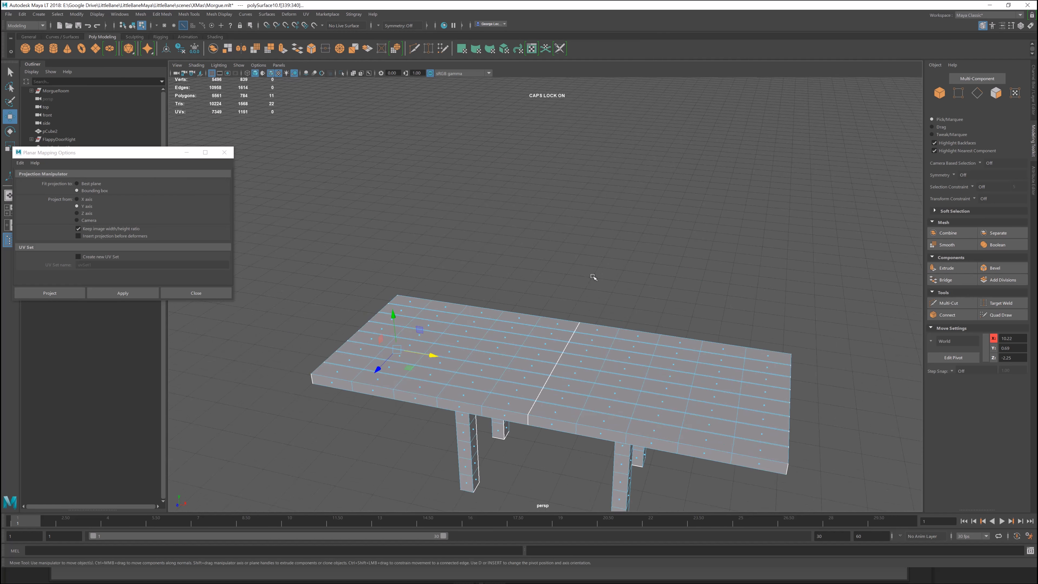
{"action": "left_click_drag", "start_coordinate": [593, 276], "coordinate": [585, 251], "text": "alt"}
{"action": "key", "text": "f"}
{"action": "left_click_drag", "start_coordinate": [695, 171], "coordinate": [596, 225], "text": "alt"}
{"action": "scroll", "coordinate": [588, 225], "scroll_direction": "up", "scroll_amount": 2}
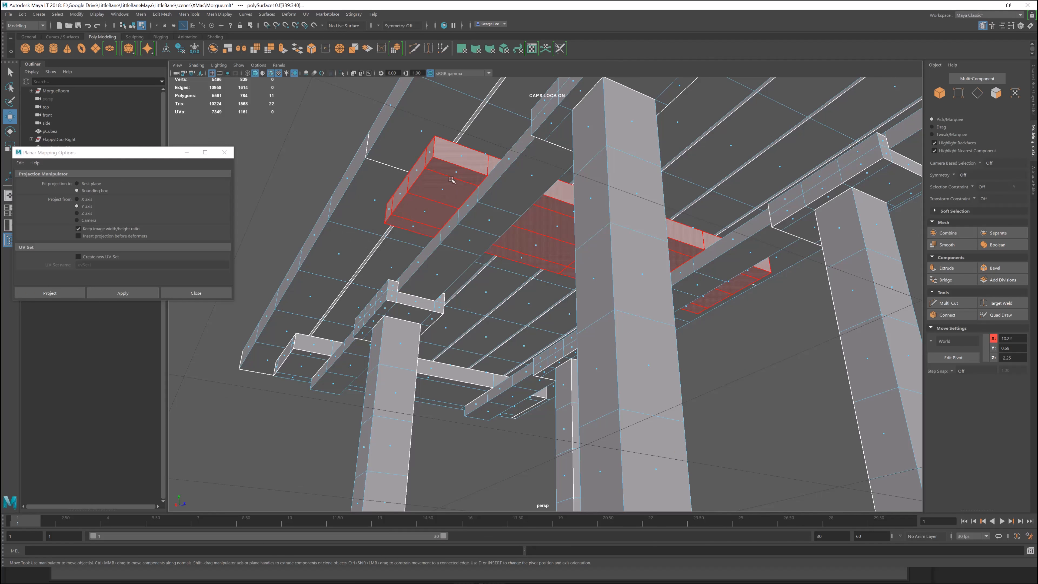
{"action": "left_click", "coordinate": [447, 175]}
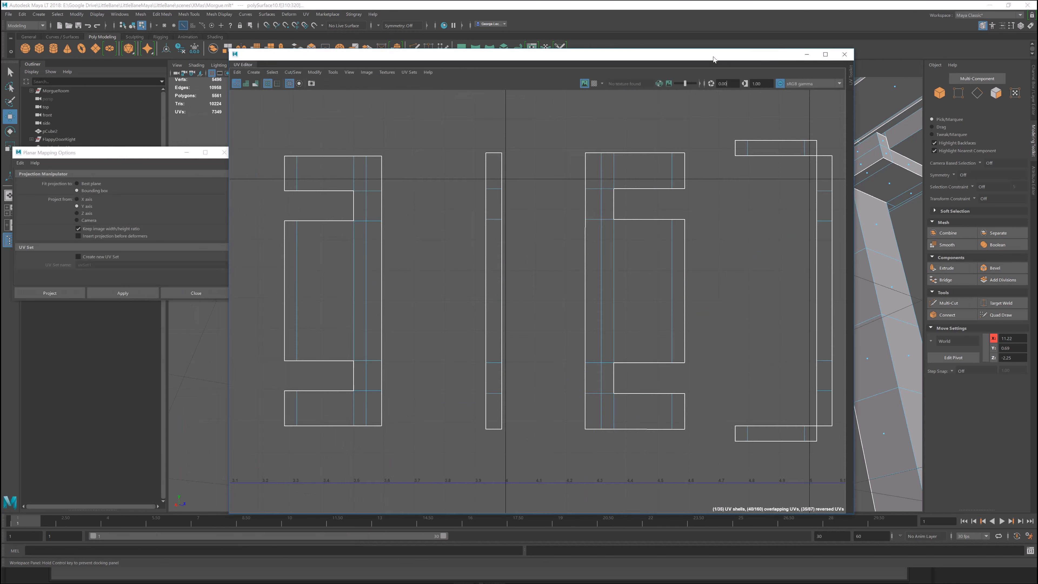
{"action": "left_click_drag", "start_coordinate": [713, 56], "coordinate": [884, 42]}
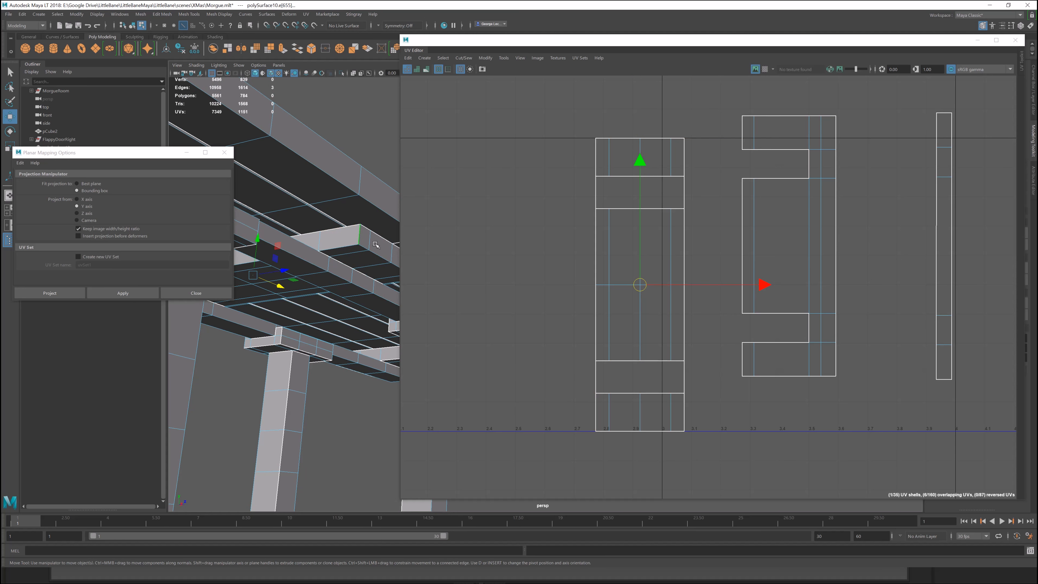
Add the remaining vertical corner edge of the middle cross board to the selection and cut the UVs along the edges.
{"action": "left_click_drag", "start_coordinate": [311, 213], "coordinate": [332, 241], "text": "alt"}
{"action": "left_click", "coordinate": [342, 244], "text": "shift"}
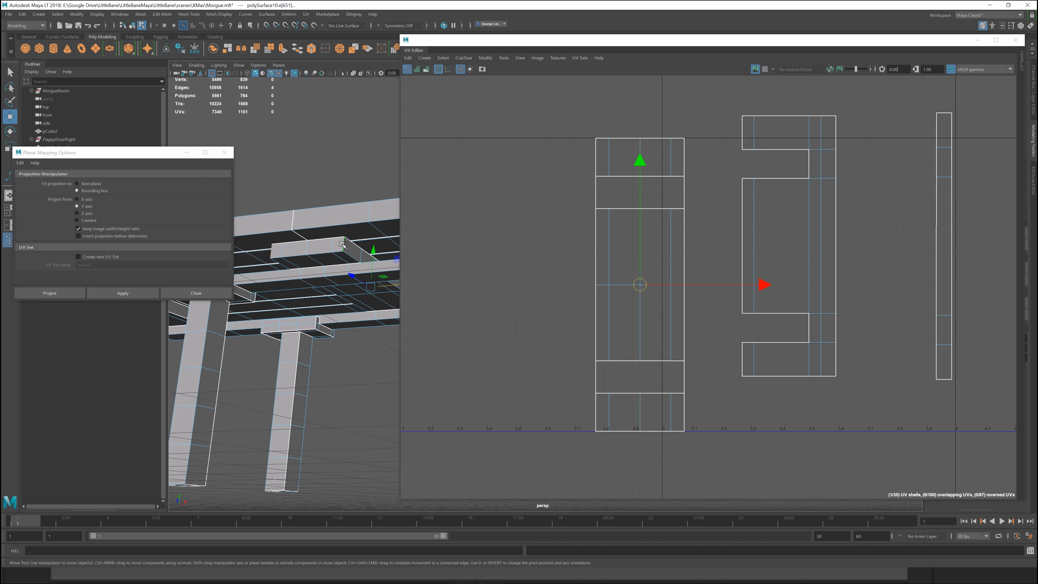
{"action": "right_click_drag", "start_coordinate": [637, 167], "coordinate": [607, 221], "text": "shift"}
Select the middle cross board's whole shell, unfold it and orient the shell.
{"action": "double_click", "coordinate": [621, 229]}
{"action": "right_click_drag", "start_coordinate": [621, 229], "coordinate": [581, 229], "text": "shift"}
{"action": "scroll", "coordinate": [666, 195], "scroll_direction": "down", "scroll_amount": 5}
{"action": "right_click_drag", "start_coordinate": [683, 194], "coordinate": [673, 307], "text": "shift"}
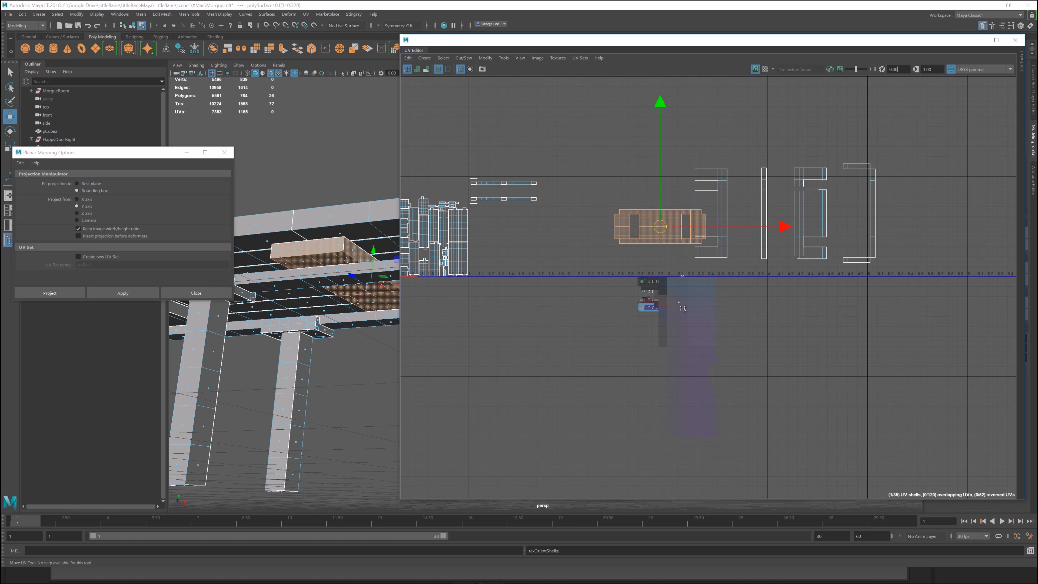
Rotate the unfolded middle cross board shell upright and align it with Orient Shells.
{"action": "scroll", "coordinate": [666, 255], "scroll_direction": "down", "scroll_amount": 2}
{"action": "key", "text": "e"}
{"action": "left_click_drag", "start_coordinate": [747, 146], "coordinate": [711, 278]}
{"action": "right_click_drag", "start_coordinate": [689, 170], "coordinate": [681, 284], "text": "shift"}
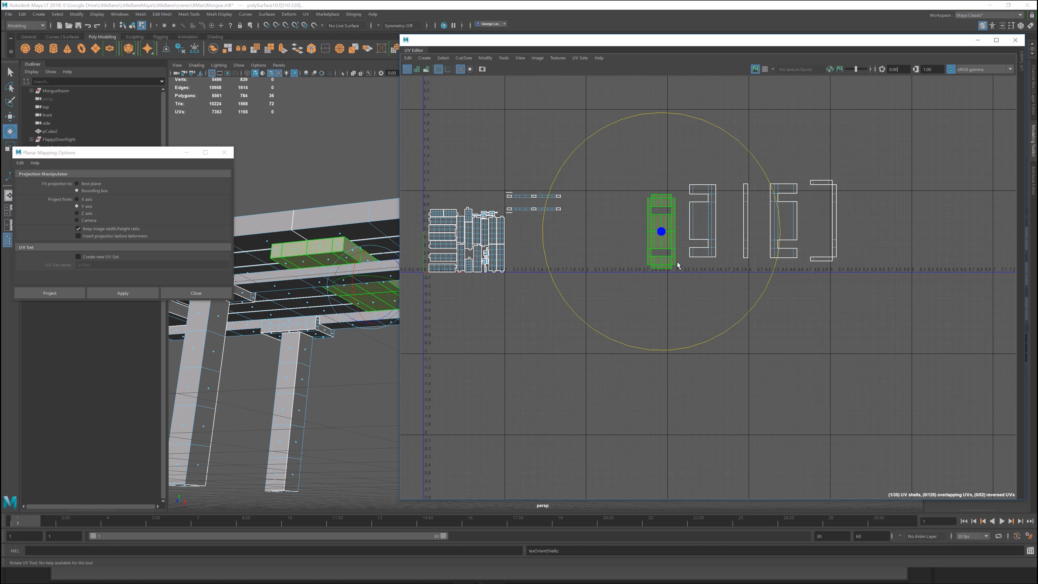
Select the long thin shells lying beside the packed shells.
{"action": "scroll", "coordinate": [581, 191], "scroll_direction": "down", "scroll_amount": 1}
{"action": "middle_click_drag", "start_coordinate": [581, 191], "coordinate": [661, 204], "text": "alt"}
{"action": "left_click", "coordinate": [661, 205]}
{"action": "scroll", "coordinate": [639, 210], "scroll_direction": "up", "scroll_amount": 2}
{"action": "left_click_drag", "start_coordinate": [654, 197], "coordinate": [578, 237]}
Examine the table's underside to see which boards the selected thin shells belong to.
{"action": "left_click_drag", "start_coordinate": [310, 286], "coordinate": [327, 279], "text": "alt"}
{"action": "left_click_drag", "start_coordinate": [542, 40], "coordinate": [825, 31]}
{"action": "left_click_drag", "start_coordinate": [489, 213], "coordinate": [552, 164], "text": "alt"}
{"action": "scroll", "coordinate": [487, 196], "scroll_direction": "up", "scroll_amount": 3}
{"action": "scroll", "coordinate": [501, 191], "scroll_direction": "up", "scroll_amount": 2}
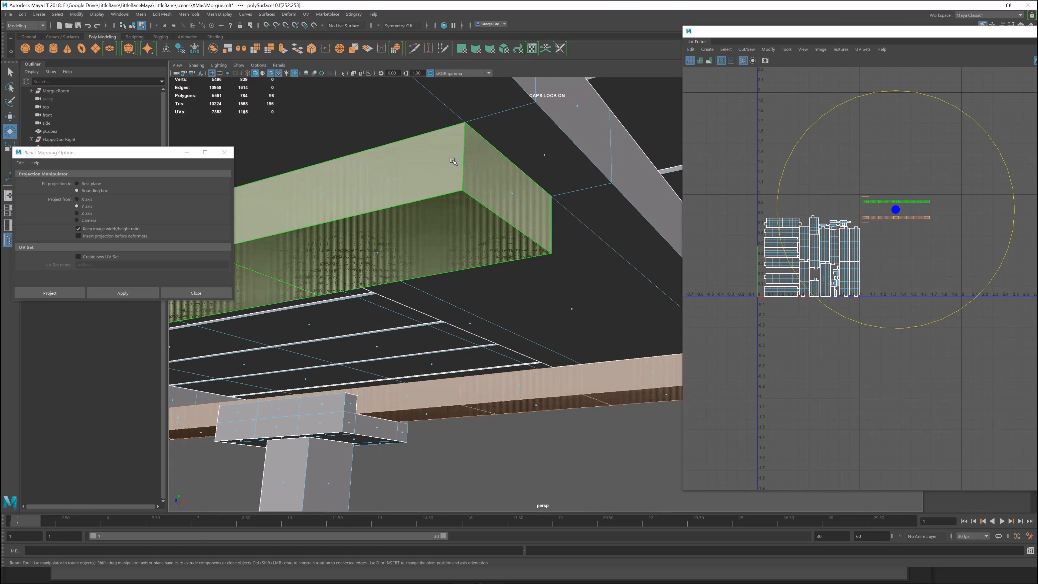
{"action": "scroll", "coordinate": [463, 157], "scroll_direction": "up", "scroll_amount": 1}
{"action": "left_click_drag", "start_coordinate": [463, 158], "coordinate": [450, 165], "text": "alt"}
{"action": "scroll", "coordinate": [450, 166], "scroll_direction": "down", "scroll_amount": 3}
Reduce the selection to the shells collapsed into lines, frame them and move the UV Editor off the model.
{"action": "left_click_drag", "start_coordinate": [857, 31], "coordinate": [527, 33]}
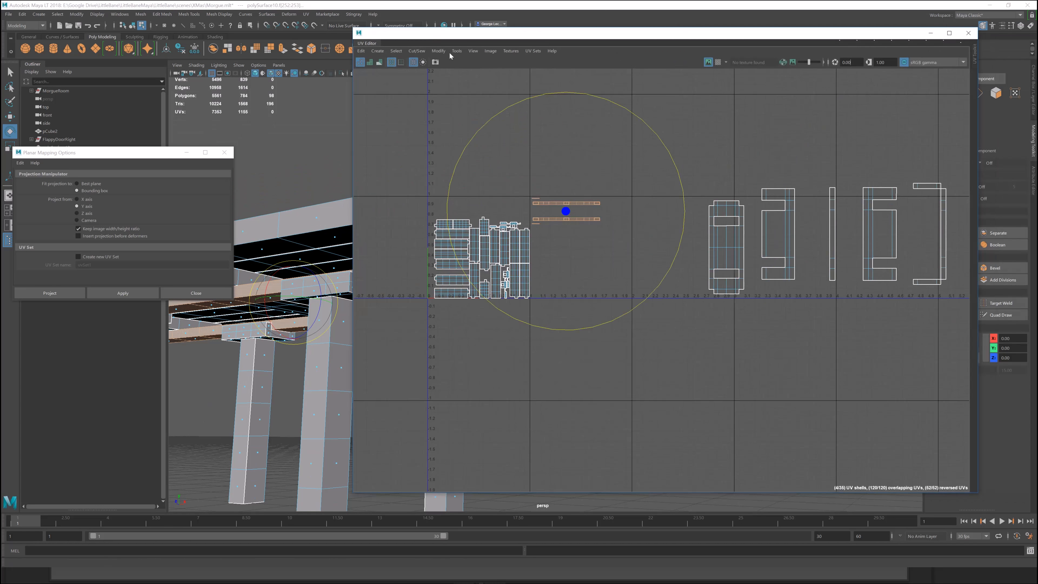
{"action": "left_click_drag", "start_coordinate": [629, 206], "coordinate": [532, 233], "text": "ctrl"}
{"action": "key", "text": "f"}
{"action": "left_click_drag", "start_coordinate": [526, 33], "coordinate": [816, 57]}
Examine where the collapsed line shells sit on the table and clear the selection.
{"action": "left_click_drag", "start_coordinate": [450, 229], "coordinate": [489, 213], "text": "alt"}
{"action": "scroll", "coordinate": [493, 215], "scroll_direction": "down", "scroll_amount": 5}
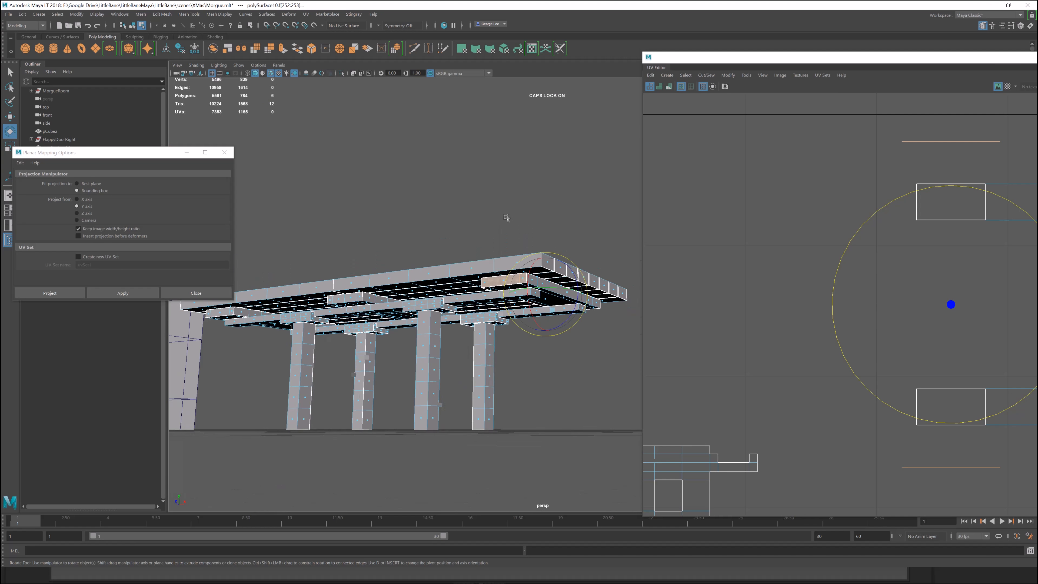
{"action": "middle_click_drag", "start_coordinate": [544, 270], "coordinate": [553, 235], "text": "alt"}
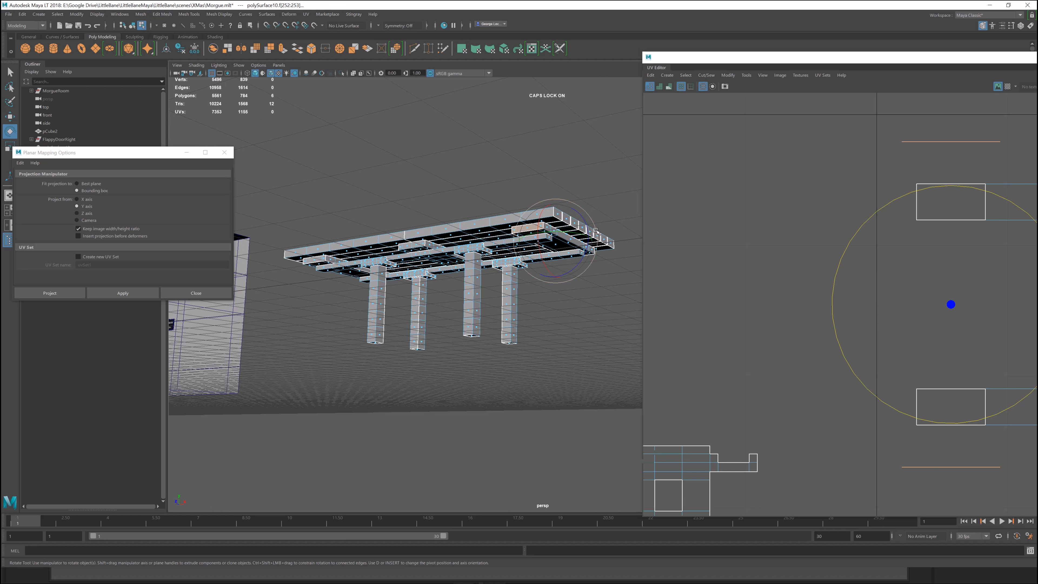
{"action": "left_click_drag", "start_coordinate": [552, 234], "coordinate": [548, 257], "text": "alt"}
{"action": "left_click", "coordinate": [549, 257]}
{"action": "double_click", "coordinate": [517, 236]}
{"action": "right_click_drag", "start_coordinate": [453, 214], "coordinate": [554, 196], "text": "alt"}
{"action": "scroll", "coordinate": [866, 286], "scroll_direction": "down", "scroll_amount": 5}
{"action": "middle_click_drag", "start_coordinate": [900, 299], "coordinate": [748, 253], "text": "alt"}
{"action": "left_click", "coordinate": [838, 262]}
Select the collapsed side shell of the end cross board on the table's underside.
{"action": "middle_click_drag", "start_coordinate": [356, 139], "coordinate": [526, 208], "text": "alt"}
{"action": "right_click_drag", "start_coordinate": [526, 208], "coordinate": [564, 229]}
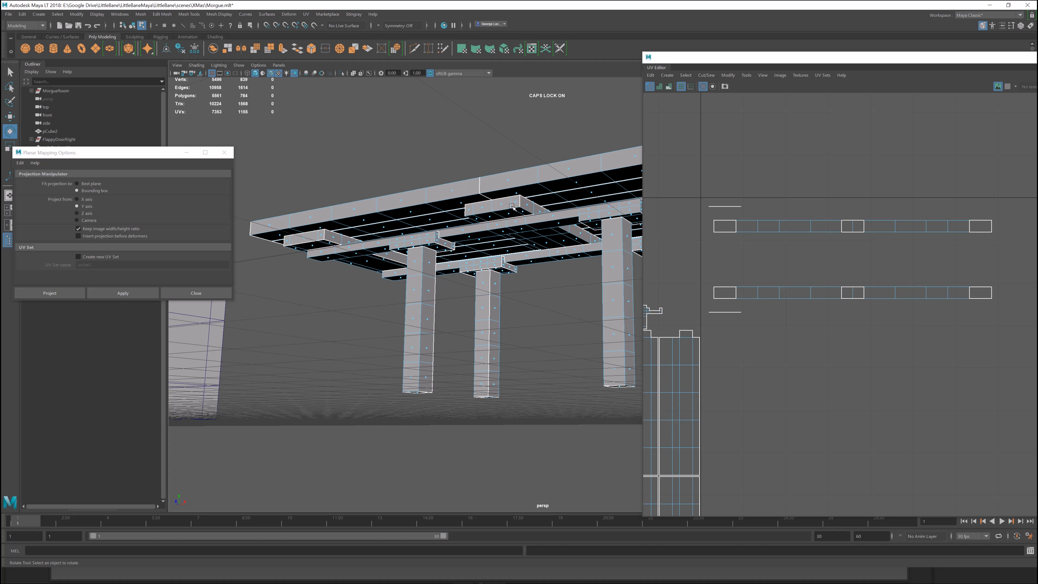
{"action": "middle_click_drag", "start_coordinate": [582, 211], "coordinate": [450, 225], "text": "alt"}
{"action": "left_click", "coordinate": [586, 178]}
{"action": "left_click_drag", "start_coordinate": [573, 192], "coordinate": [436, 128], "text": "alt"}
{"action": "left_click", "coordinate": [557, 179]}
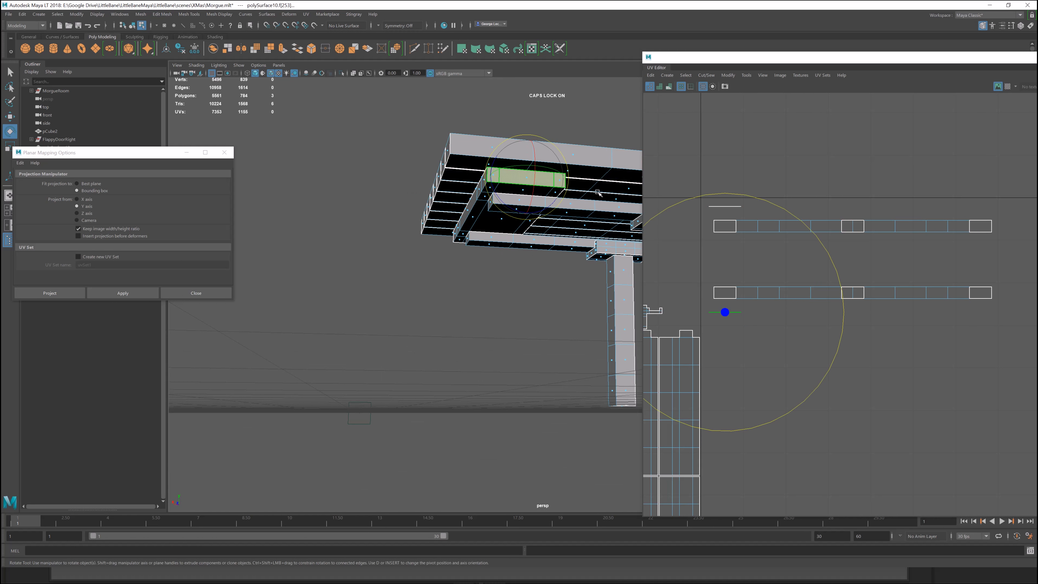
Locate both end cross boards on the table's underside and select the side shell of one of them.
{"action": "middle_click_drag", "start_coordinate": [598, 192], "coordinate": [470, 203], "text": "alt"}
{"action": "middle_click_drag", "start_coordinate": [613, 254], "coordinate": [392, 188], "text": "alt"}
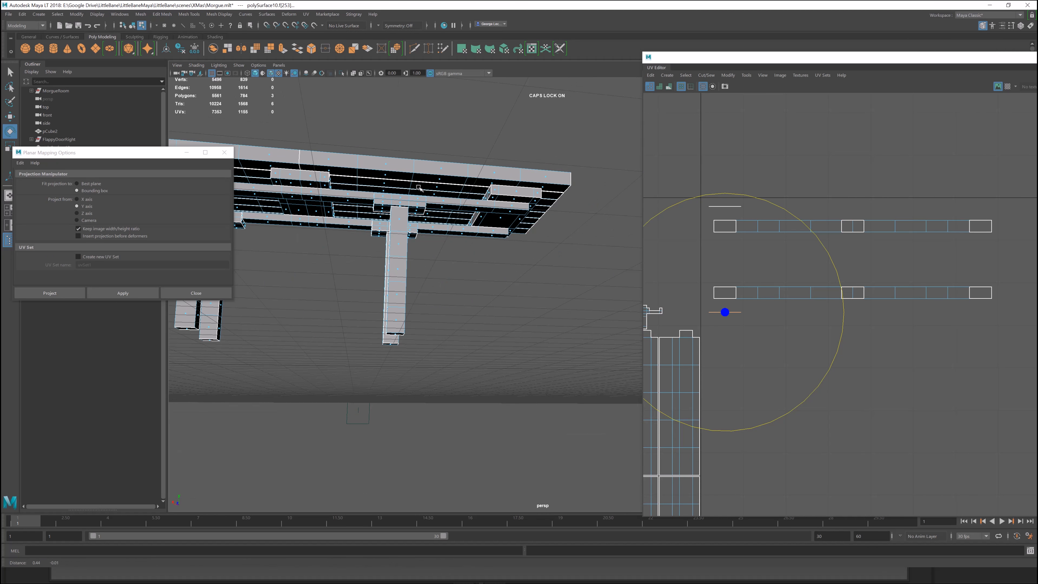
{"action": "left_click", "coordinate": [509, 191]}
{"action": "left_click_drag", "start_coordinate": [509, 191], "coordinate": [482, 217], "text": "alt"}
{"action": "middle_click_drag", "start_coordinate": [385, 221], "coordinate": [560, 249], "text": "alt"}
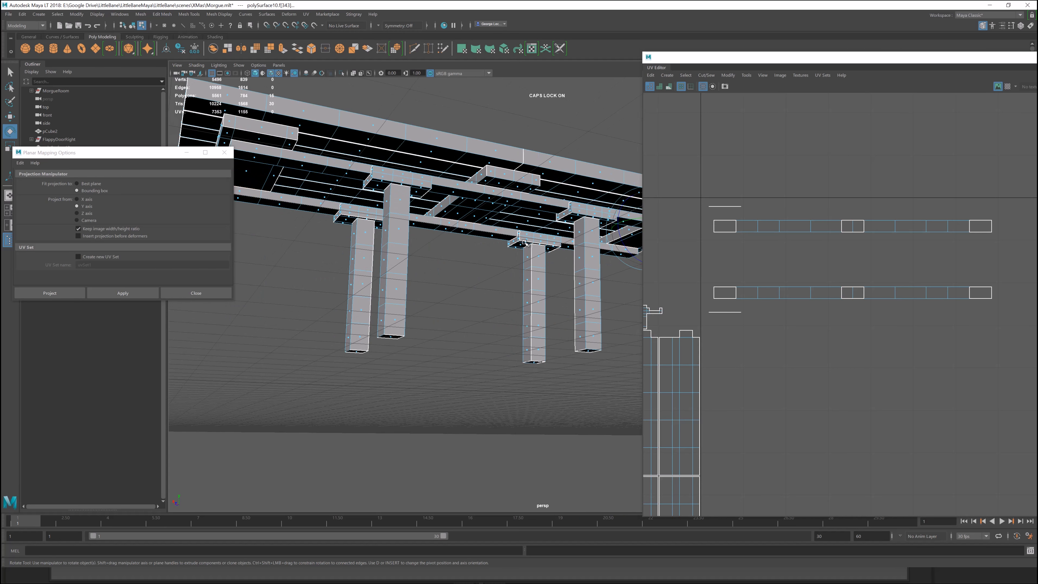
{"action": "middle_click_drag", "start_coordinate": [503, 196], "coordinate": [427, 231], "text": "alt"}
{"action": "right_click_drag", "start_coordinate": [427, 231], "coordinate": [403, 233], "text": "alt"}
{"action": "middle_click_drag", "start_coordinate": [425, 233], "coordinate": [504, 246], "text": "alt"}
{"action": "left_click", "coordinate": [445, 167]}
{"action": "left_click", "coordinate": [341, 196]}
{"action": "middle_click_drag", "start_coordinate": [340, 195], "coordinate": [255, 192], "text": "alt"}
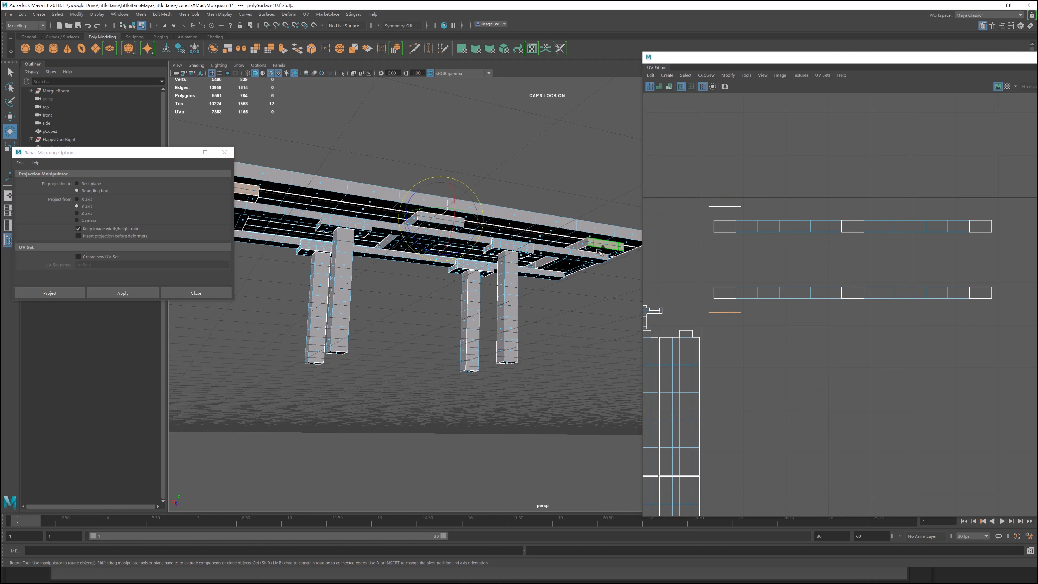
Add the remaining shells of the two end cross boards to the selection.
{"action": "left_click", "coordinate": [568, 266], "text": "shift"}
{"action": "left_click_drag", "start_coordinate": [568, 266], "coordinate": [507, 233], "text": "alt"}
{"action": "right_click_drag", "start_coordinate": [491, 233], "coordinate": [572, 234], "text": "alt"}
{"action": "left_click_drag", "start_coordinate": [581, 231], "coordinate": [519, 230], "text": "alt"}
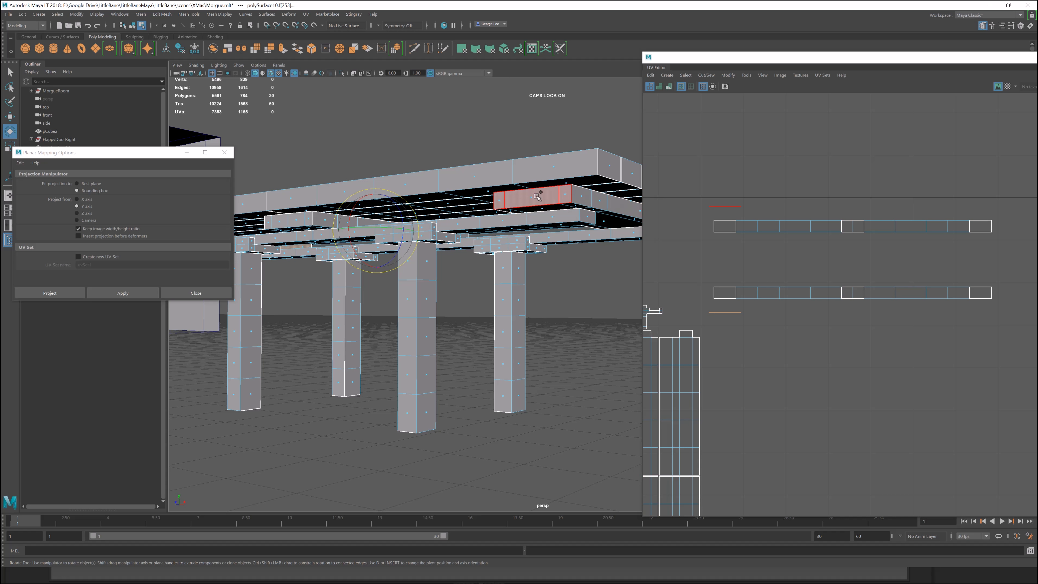
{"action": "double_click", "coordinate": [560, 198], "text": "shift"}
{"action": "left_click", "coordinate": [560, 199], "text": "shift"}
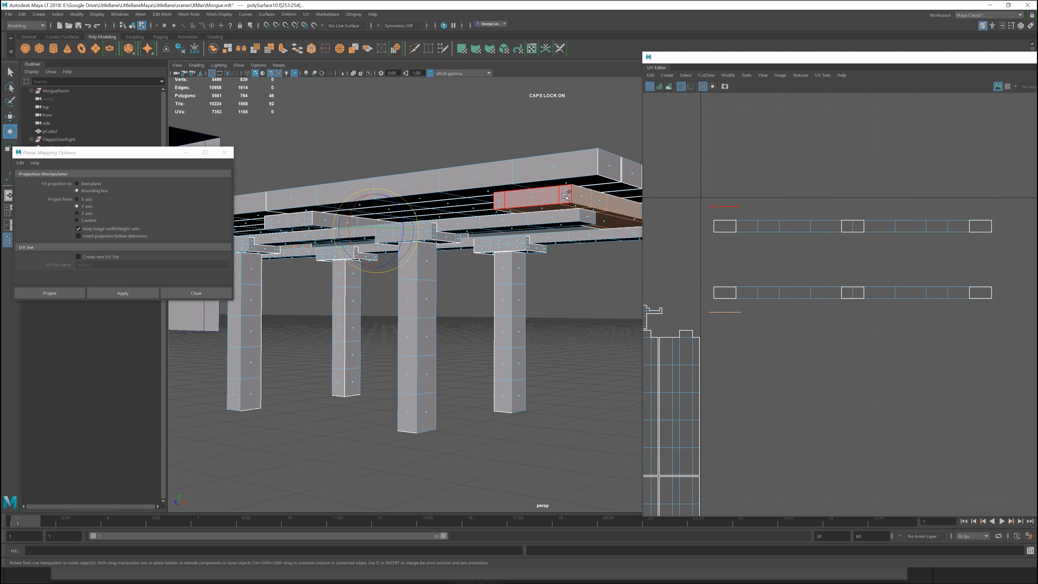
{"action": "left_click_drag", "start_coordinate": [511, 229], "coordinate": [413, 234], "text": "alt"}
{"action": "right_click_drag", "start_coordinate": [413, 234], "coordinate": [409, 234], "text": "alt"}
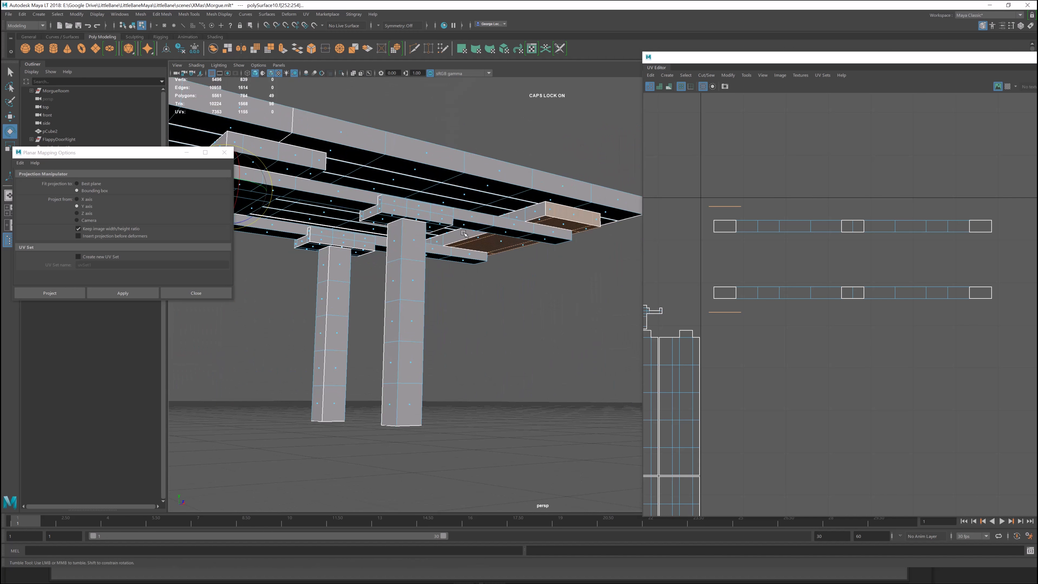
{"action": "left_click_drag", "start_coordinate": [410, 235], "coordinate": [418, 231], "text": "alt"}
{"action": "double_click", "coordinate": [527, 215], "text": "shift"}
{"action": "left_click_drag", "start_coordinate": [381, 283], "coordinate": [458, 242], "text": "alt"}
Planar-map the end cross boards along the Y axis and move their shells clear of the other shells.
{"action": "left_click", "coordinate": [123, 292]}
{"action": "scroll", "coordinate": [777, 262], "scroll_direction": "down", "scroll_amount": 3}
{"action": "left_click_drag", "start_coordinate": [662, 262], "coordinate": [815, 262]}
{"action": "scroll", "coordinate": [821, 255], "scroll_direction": "up", "scroll_amount": 2}
{"action": "middle_click_drag", "start_coordinate": [716, 205], "coordinate": [788, 220], "text": "alt"}
{"action": "scroll", "coordinate": [488, 264], "scroll_direction": "up", "scroll_amount": 3}
Straighten the two tilted end cross board shells with Orient Shells.
{"action": "key", "text": "q"}
{"action": "scroll", "coordinate": [505, 244], "scroll_direction": "down", "scroll_amount": 1}
{"action": "mouse_move", "coordinate": [505, 244]}
{"action": "middle_mouse_down", "text": "alt"}
{"action": "mouse_move", "coordinate": [416, 234]}
{"action": "mouse_move", "coordinate": [490, 250]}
{"action": "middle_mouse_up", "text": "alt"}
{"action": "left_click_drag", "start_coordinate": [490, 249], "coordinate": [347, 213], "text": "alt"}
{"action": "scroll", "coordinate": [729, 319], "scroll_direction": "down", "scroll_amount": 8}
{"action": "scroll", "coordinate": [816, 299], "scroll_direction": "up", "scroll_amount": 1}
{"action": "scroll", "coordinate": [815, 297], "scroll_direction": "down", "scroll_amount": 2}
{"action": "right_click", "coordinate": [786, 285], "text": "shift"}
{"action": "right_click_drag", "start_coordinate": [786, 285], "coordinate": [766, 421], "text": "shift"}
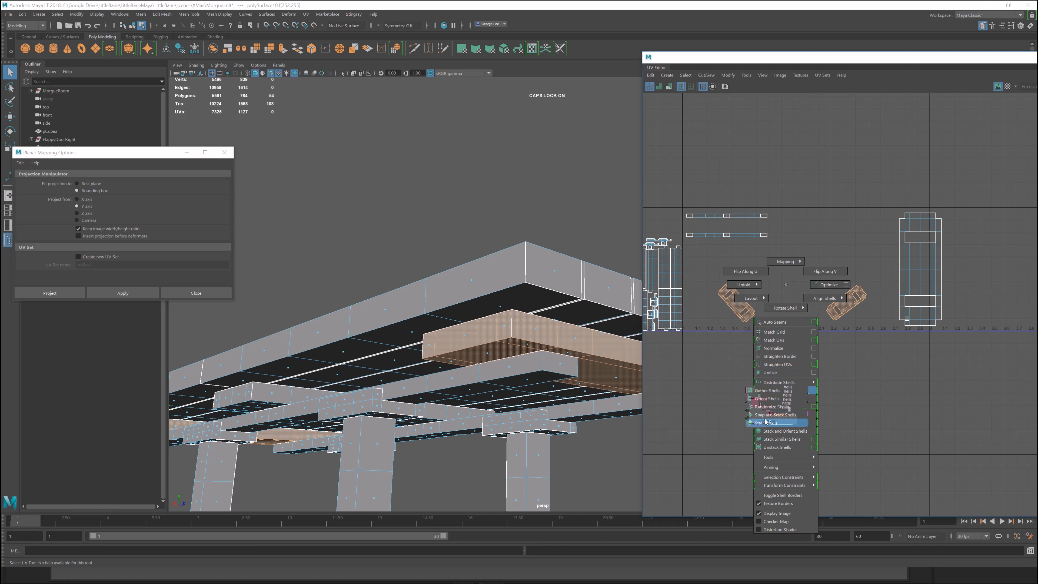
Rotate the horizontal cross board shell upright like its twin and orient both shells.
{"action": "left_click", "coordinate": [735, 302]}
{"action": "key", "text": "e"}
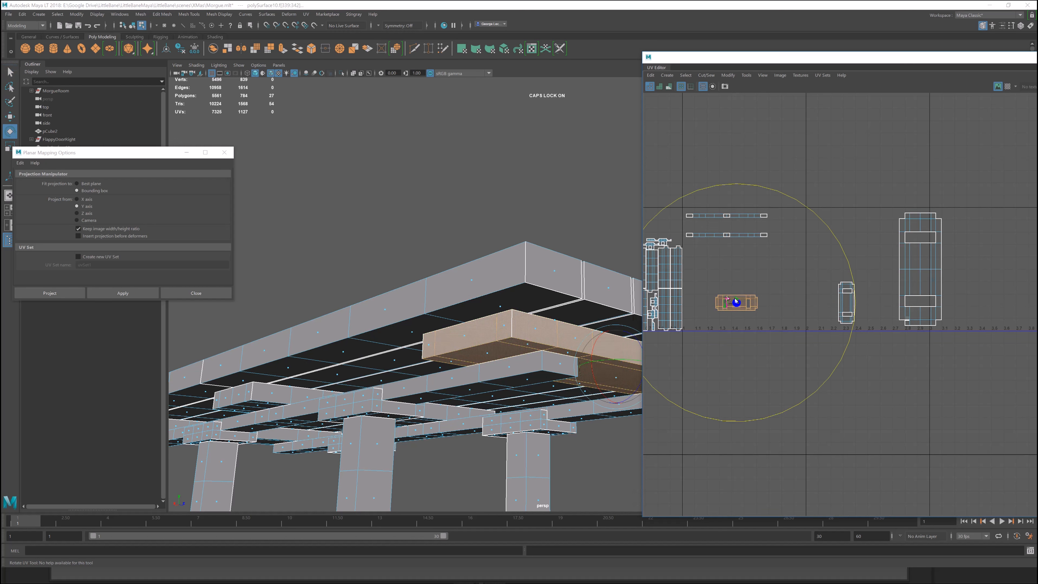
{"action": "mouse_move", "coordinate": [831, 234]}
{"action": "left_mouse_down"}
{"action": "mouse_move", "coordinate": [814, 358]}
{"action": "mouse_move", "coordinate": [783, 363]}
{"action": "left_mouse_up"}
{"action": "left_click", "coordinate": [783, 363]}
{"action": "left_click_drag", "start_coordinate": [707, 286], "coordinate": [872, 336]}
{"action": "right_click_drag", "start_coordinate": [781, 289], "coordinate": [782, 293], "text": "shift"}
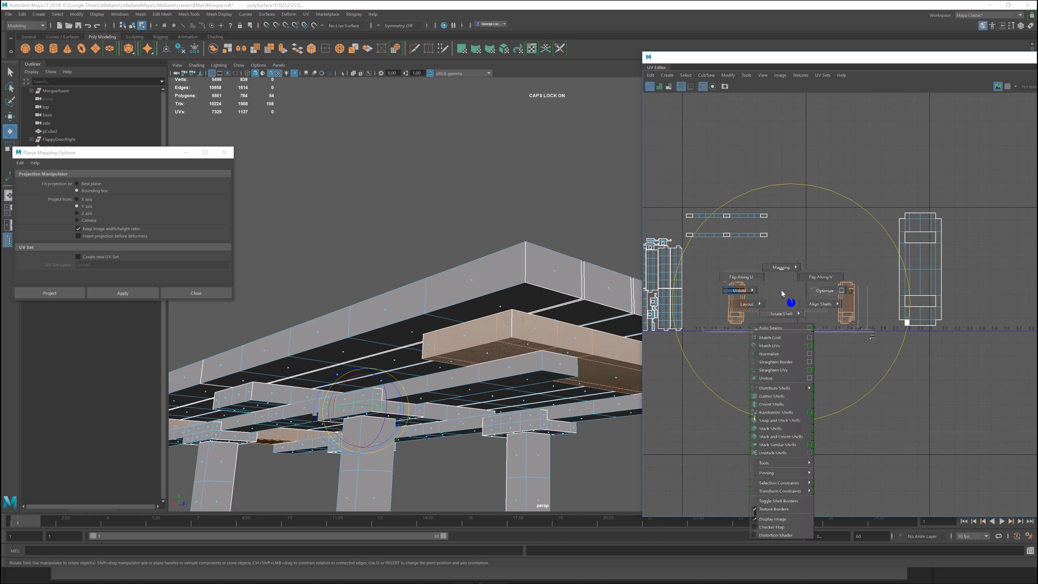
{"action": "left_click", "coordinate": [795, 405]}
{"action": "left_click", "coordinate": [810, 254]}
Examine which boards on the model the two long strip shells belong to.
{"action": "scroll", "coordinate": [712, 231], "scroll_direction": "down", "scroll_amount": 3}
{"action": "scroll", "coordinate": [718, 239], "scroll_direction": "up", "scroll_amount": 5}
{"action": "left_click_drag", "start_coordinate": [719, 168], "coordinate": [732, 229]}
{"action": "left_click_drag", "start_coordinate": [483, 265], "coordinate": [528, 241], "text": "alt"}
{"action": "scroll", "coordinate": [472, 233], "scroll_direction": "down", "scroll_amount": 3}
{"action": "left_click", "coordinate": [864, 173]}
{"action": "scroll", "coordinate": [864, 173], "scroll_direction": "up", "scroll_amount": 10}
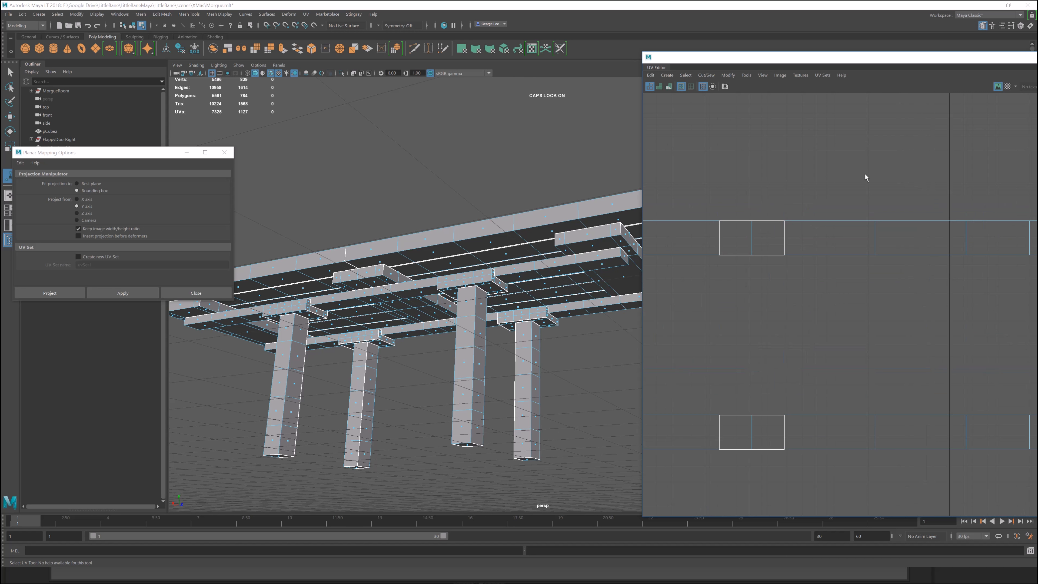
{"action": "left_click", "coordinate": [723, 260]}
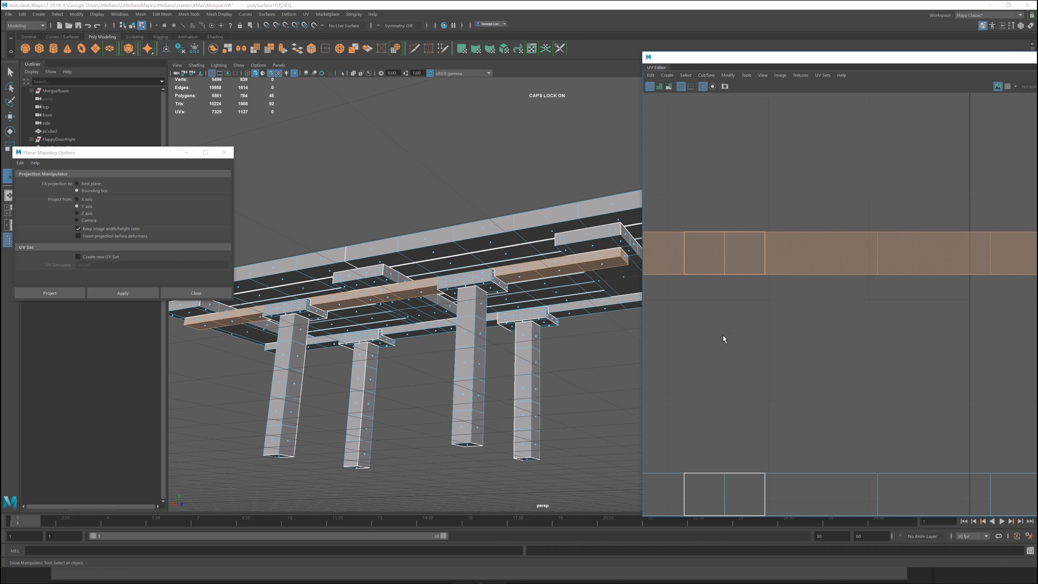
{"action": "scroll", "coordinate": [759, 296], "scroll_direction": "down", "scroll_amount": 1}
{"action": "key", "text": "t"}
Select the vertical corner edges at the first ends of the long frame boards.
{"action": "left_click_drag", "start_coordinate": [470, 287], "coordinate": [529, 274], "text": "alt"}
{"action": "key", "text": "q"}
{"action": "right_click_drag", "start_coordinate": [554, 260], "coordinate": [554, 236]}
{"action": "left_click", "coordinate": [564, 200]}
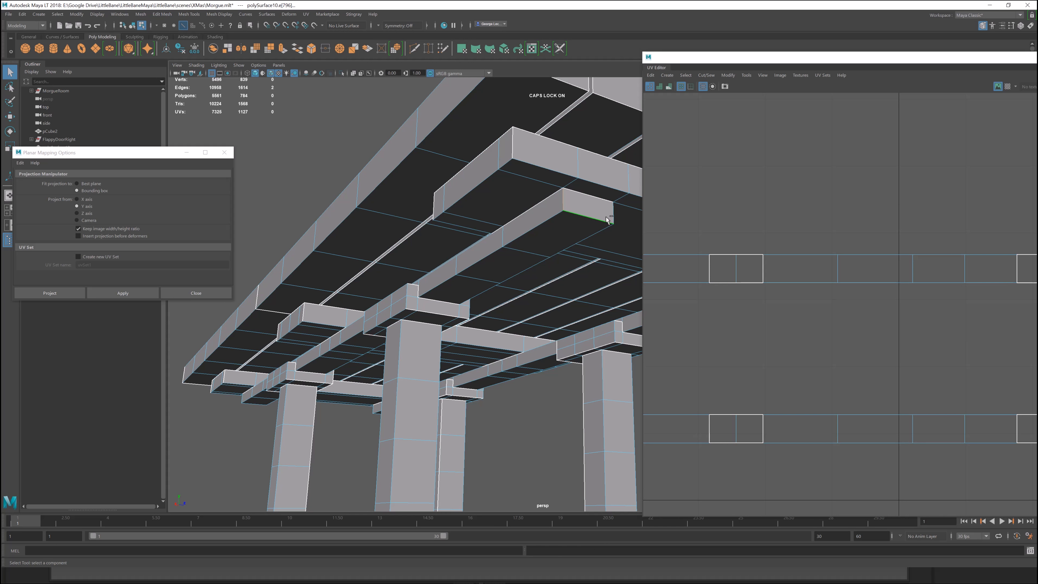
{"action": "left_click", "coordinate": [612, 214], "text": "shift"}
{"action": "mouse_move", "coordinate": [453, 269]}
{"action": "left_mouse_down", "text": "alt"}
{"action": "mouse_move", "coordinate": [446, 246]}
{"action": "mouse_move", "coordinate": [459, 239]}
{"action": "mouse_move", "coordinate": [470, 244]}
{"action": "mouse_move", "coordinate": [416, 258]}
{"action": "mouse_move", "coordinate": [392, 279]}
{"action": "mouse_move", "coordinate": [433, 293]}
{"action": "mouse_move", "coordinate": [457, 278]}
{"action": "left_mouse_up", "text": "alt"}
{"action": "scroll", "coordinate": [457, 278], "scroll_direction": "down", "scroll_amount": 3}
{"action": "middle_click_drag", "start_coordinate": [457, 254], "coordinate": [433, 302], "text": "alt"}
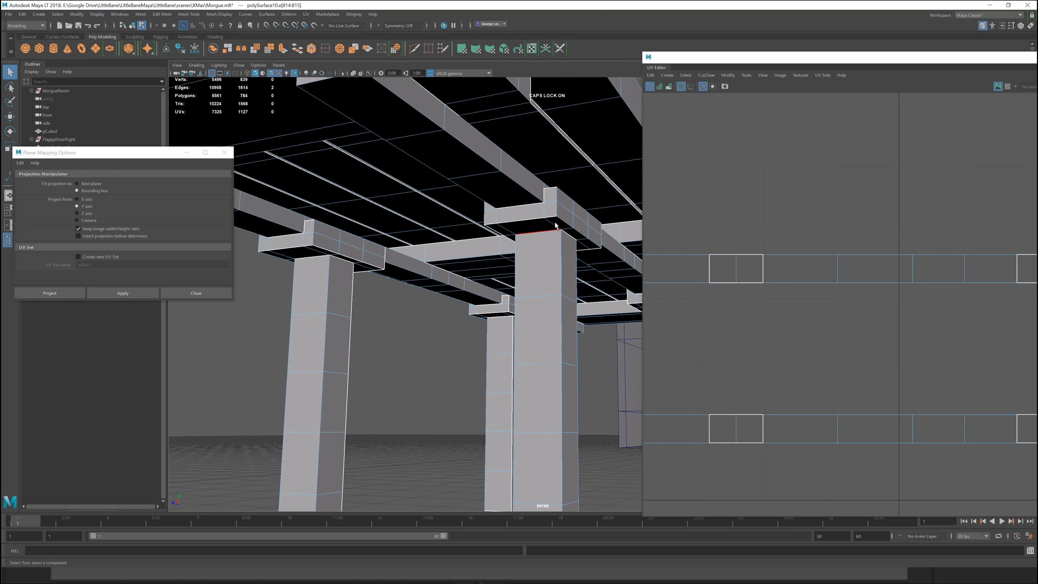
{"action": "middle_click_drag", "start_coordinate": [486, 221], "coordinate": [549, 300], "text": "alt"}
{"action": "left_click", "coordinate": [471, 185], "text": "shift"}
{"action": "left_click", "coordinate": [413, 189], "text": "shift"}
Add the vertical corner edges at the remaining frame board ends and cut the UVs along them.
{"action": "middle_click_drag", "start_coordinate": [319, 231], "coordinate": [423, 204], "text": "alt"}
{"action": "left_click", "coordinate": [430, 186], "text": "shift"}
{"action": "left_click", "coordinate": [378, 191], "text": "shift"}
{"action": "left_click_drag", "start_coordinate": [384, 192], "coordinate": [492, 229], "text": "alt"}
{"action": "middle_click_drag", "start_coordinate": [492, 229], "coordinate": [440, 269], "text": "alt"}
{"action": "left_click_drag", "start_coordinate": [440, 269], "coordinate": [497, 216], "text": "alt"}
{"action": "middle_click_drag", "start_coordinate": [406, 240], "coordinate": [465, 222], "text": "alt"}
{"action": "left_click", "coordinate": [484, 218], "text": "shift"}
{"action": "left_click", "coordinate": [425, 226], "text": "shift"}
{"action": "scroll", "coordinate": [870, 262], "scroll_direction": "down", "scroll_amount": 1}
{"action": "middle_click_drag", "start_coordinate": [870, 262], "coordinate": [828, 235], "text": "alt"}
{"action": "scroll", "coordinate": [754, 236], "scroll_direction": "down", "scroll_amount": 3}
{"action": "right_click_drag", "start_coordinate": [810, 169], "coordinate": [778, 183], "text": "shift"}
Try to unfold the two long frame board shells.
{"action": "middle_click_drag", "start_coordinate": [769, 204], "coordinate": [837, 232], "text": "alt"}
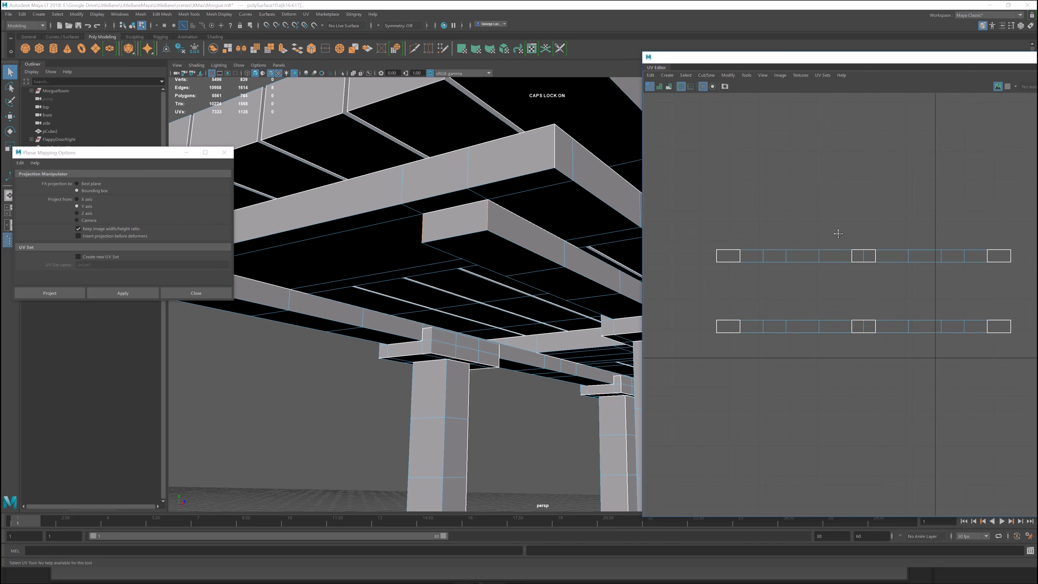
{"action": "right_click_drag", "start_coordinate": [821, 197], "coordinate": [937, 195]}
{"action": "left_click_drag", "start_coordinate": [937, 197], "coordinate": [922, 343]}
{"action": "right_click_drag", "start_coordinate": [883, 285], "coordinate": [834, 290], "text": "shift"}
Turn on X-Ray shading and examine the frame boards where they meet the leg brackets and cross boards.
{"action": "left_click", "coordinate": [829, 261]}
{"action": "left_click_drag", "start_coordinate": [367, 172], "coordinate": [473, 209], "text": "alt"}
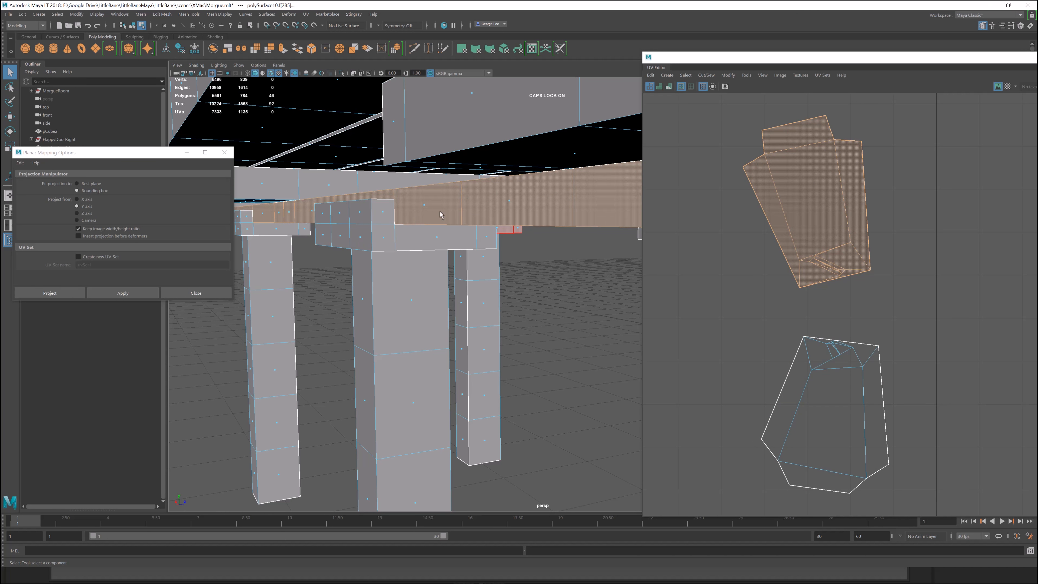
{"action": "scroll", "coordinate": [447, 276], "scroll_direction": "up", "scroll_amount": 3}
{"action": "left_click", "coordinate": [198, 66]}
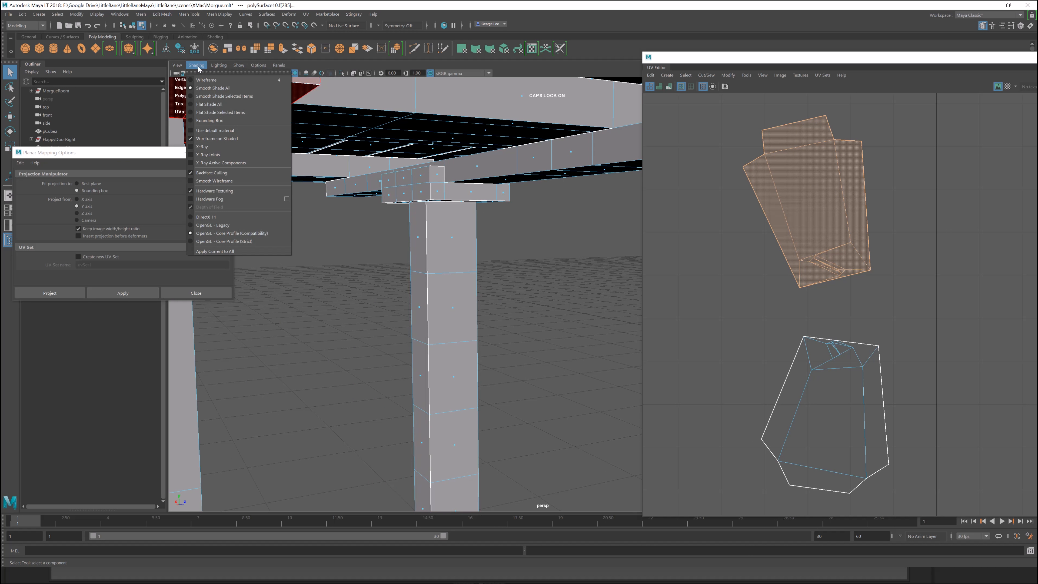
{"action": "left_click", "coordinate": [201, 147]}
{"action": "mouse_move", "coordinate": [414, 219]}
{"action": "left_mouse_down", "text": "alt"}
{"action": "mouse_move", "coordinate": [513, 237]}
{"action": "mouse_move", "coordinate": [496, 225]}
{"action": "mouse_move", "coordinate": [503, 317]}
{"action": "left_mouse_up", "text": "alt"}
{"action": "left_click_drag", "start_coordinate": [565, 288], "coordinate": [293, 346], "text": "alt"}
{"action": "left_click", "coordinate": [294, 346]}
{"action": "left_click_drag", "start_coordinate": [392, 327], "coordinate": [464, 299], "text": "alt"}
{"action": "scroll", "coordinate": [465, 299], "scroll_direction": "up", "scroll_amount": 5}
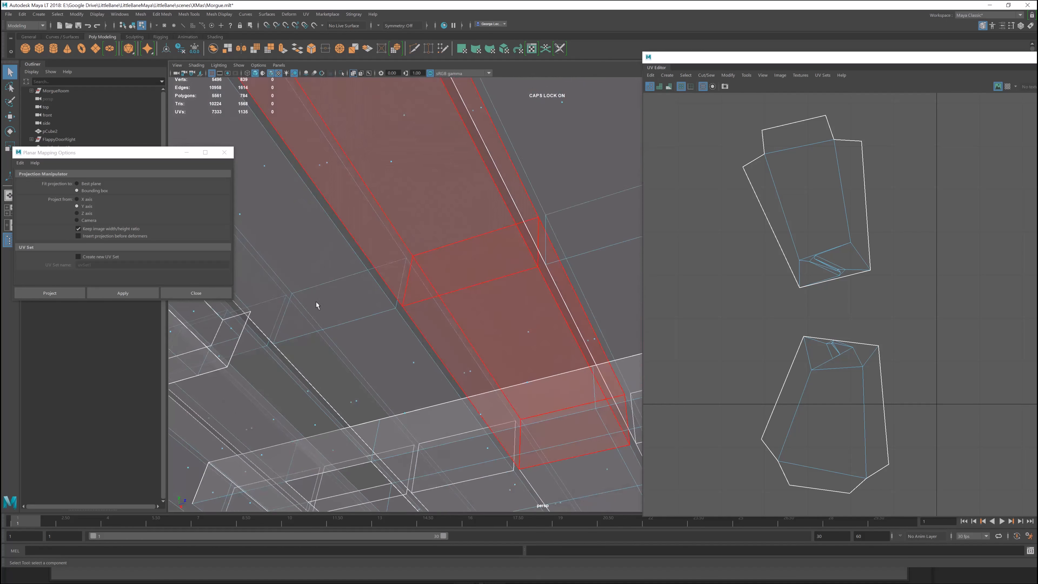
{"action": "middle_click_drag", "start_coordinate": [354, 303], "coordinate": [499, 272], "text": "alt"}
{"action": "left_click_drag", "start_coordinate": [498, 271], "coordinate": [538, 296], "text": "alt"}
{"action": "middle_click_drag", "start_coordinate": [538, 296], "coordinate": [471, 288], "text": "alt"}
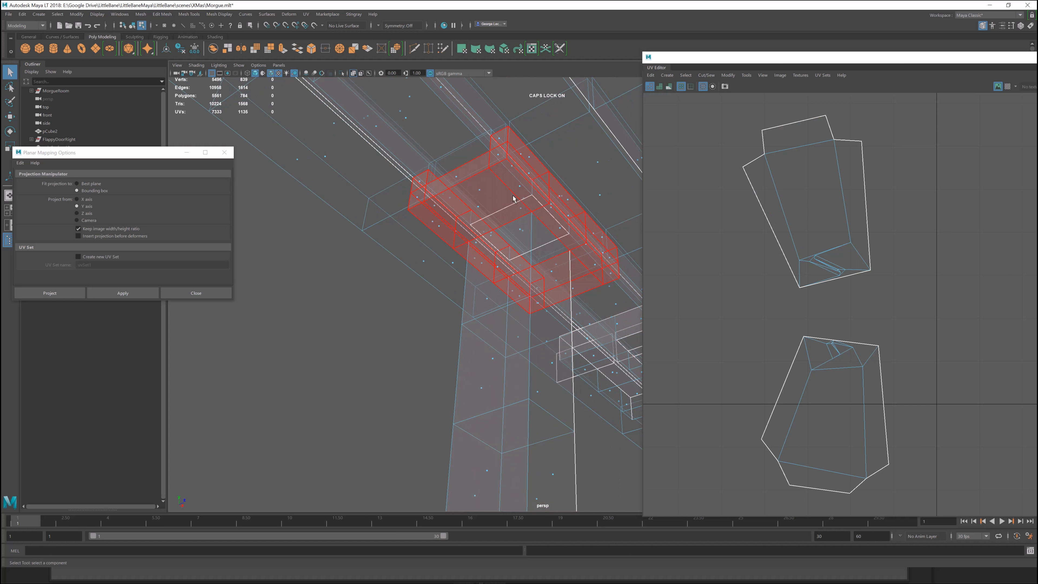
Inspect individual shells around the leg brackets and frame boards through the transparent model.
{"action": "left_click", "coordinate": [501, 215]}
{"action": "left_click_drag", "start_coordinate": [501, 215], "coordinate": [497, 245], "text": "alt"}
{"action": "left_click", "coordinate": [419, 151]}
{"action": "left_click_drag", "start_coordinate": [491, 183], "coordinate": [560, 178], "text": "alt"}
{"action": "right_click_drag", "start_coordinate": [575, 102], "coordinate": [573, 118]}
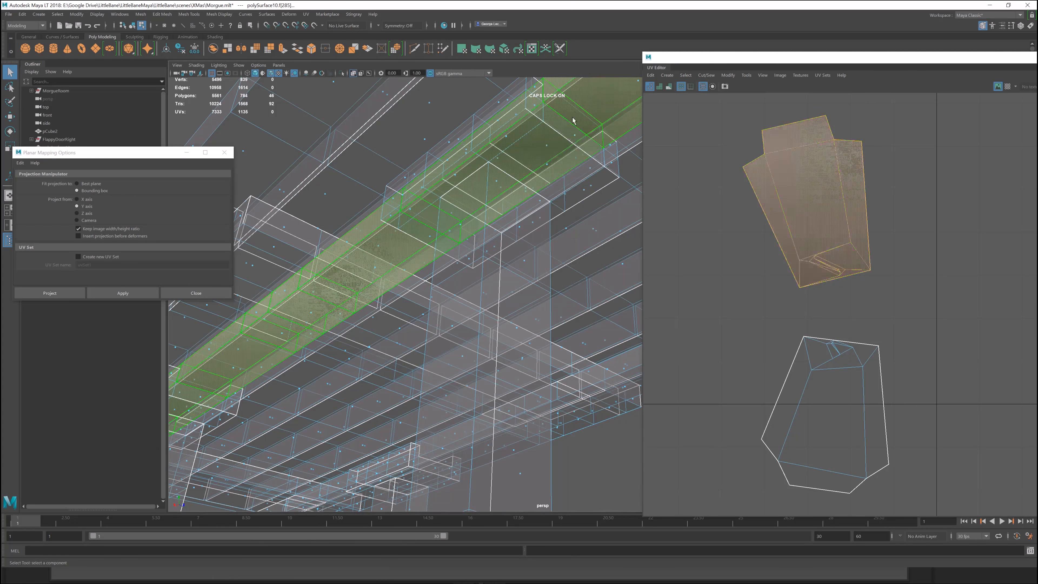
{"action": "left_click", "coordinate": [547, 151]}
{"action": "left_click", "coordinate": [465, 209], "text": "shift"}
{"action": "left_click_drag", "start_coordinate": [465, 209], "coordinate": [507, 254], "text": "alt"}
{"action": "scroll", "coordinate": [503, 257], "scroll_direction": "up", "scroll_amount": 8}
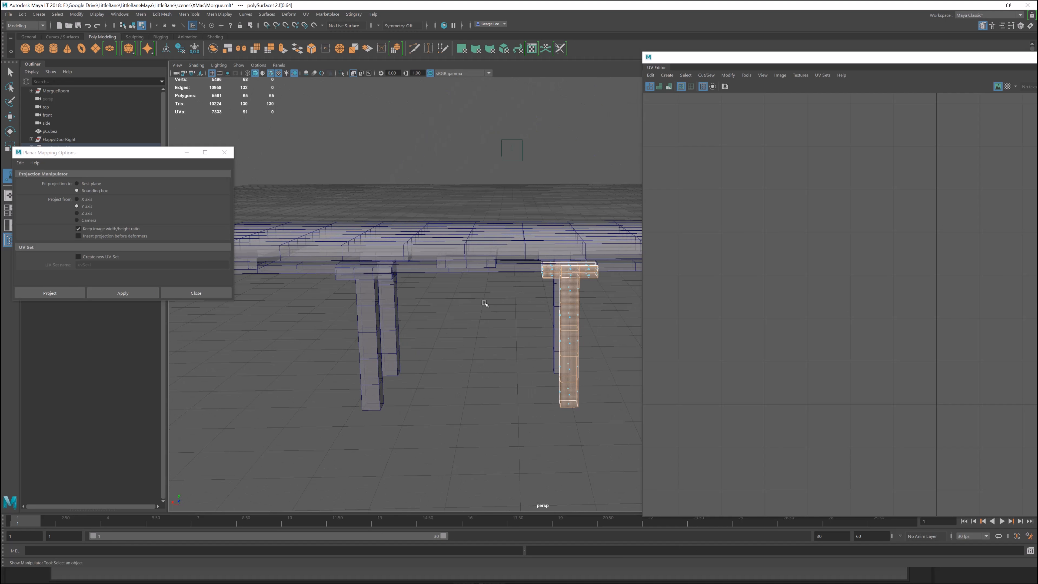
Return to object selection and hide the table legs.
{"action": "key", "text": "F8"}
{"action": "left_click_drag", "start_coordinate": [308, 315], "coordinate": [605, 384]}
{"action": "key", "text": "ctrl+h"}
{"action": "left_click_drag", "start_coordinate": [509, 319], "coordinate": [536, 353], "text": "alt"}
Hide the tabletop boards so the frame and cross boards are isolated.
{"action": "left_click", "coordinate": [521, 311]}
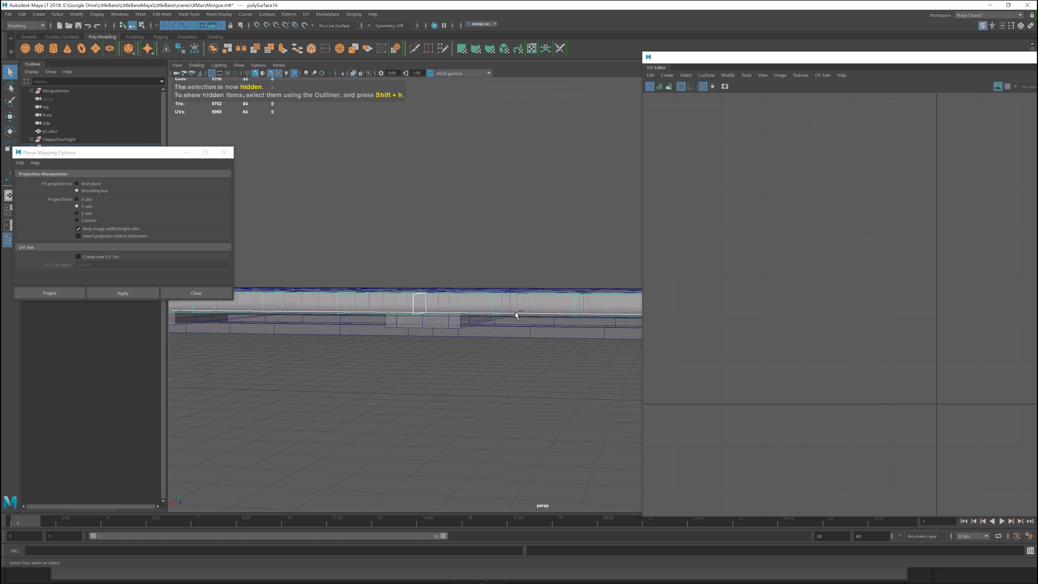
{"action": "left_click", "coordinate": [515, 312]}
{"action": "left_click_drag", "start_coordinate": [515, 312], "coordinate": [549, 316], "text": "alt"}
{"action": "left_click", "coordinate": [482, 324]}
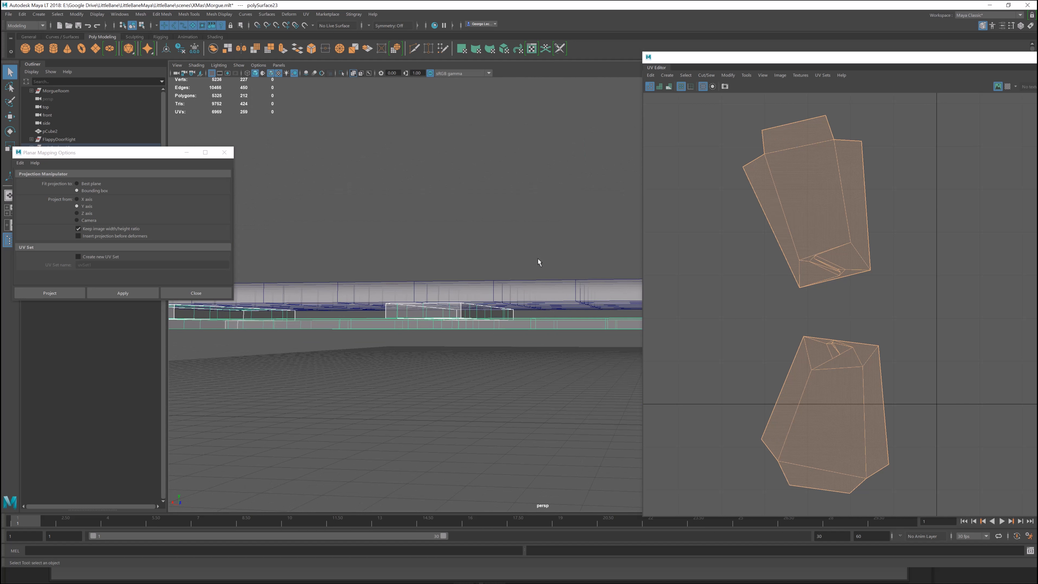
{"action": "key", "text": "ctrl+h"}
{"action": "left_click", "coordinate": [460, 319]}
{"action": "left_click_drag", "start_coordinate": [461, 319], "coordinate": [503, 284], "text": "alt"}
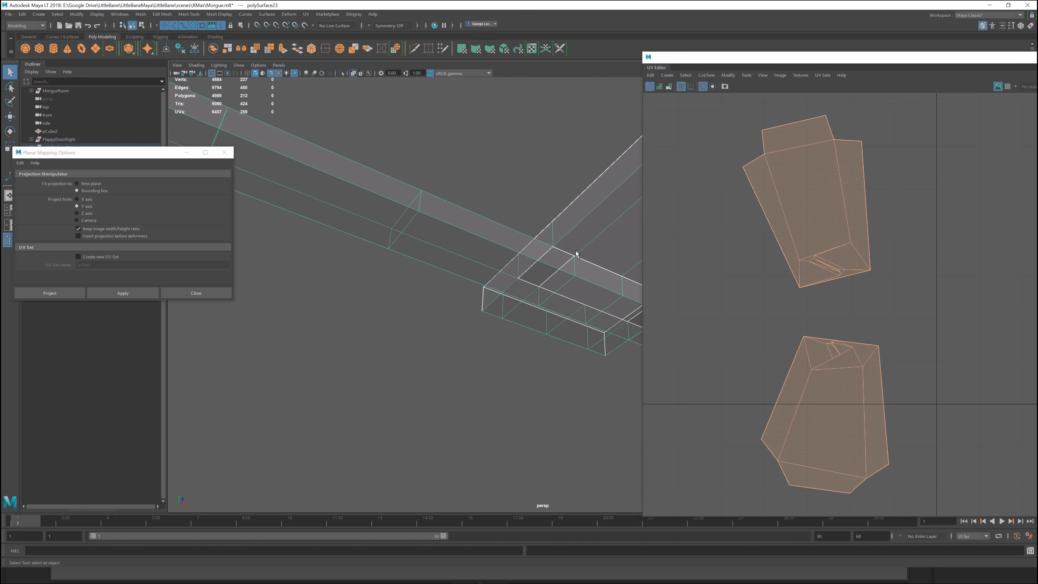
Select the shells of both long frame boards and planar-map them again along the Y axis.
{"action": "middle_click_drag", "start_coordinate": [578, 254], "coordinate": [491, 242], "text": "alt"}
{"action": "left_click_drag", "start_coordinate": [462, 252], "coordinate": [572, 327], "text": "alt"}
{"action": "right_click_drag", "start_coordinate": [570, 247], "coordinate": [602, 270]}
{"action": "left_click", "coordinate": [573, 207]}
{"action": "scroll", "coordinate": [561, 333], "scroll_direction": "down", "scroll_amount": 4}
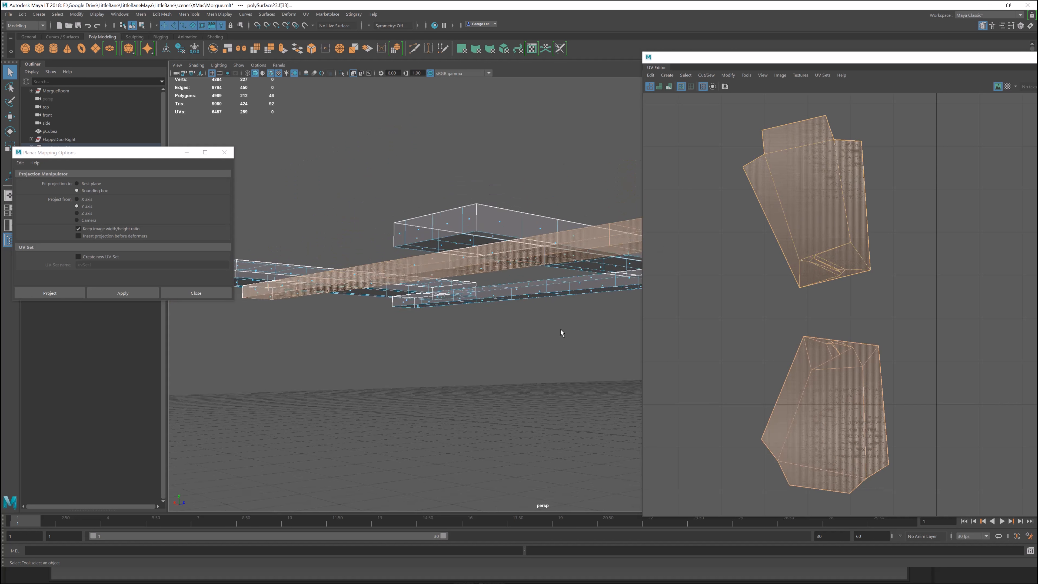
{"action": "middle_click_drag", "start_coordinate": [561, 333], "coordinate": [445, 311], "text": "alt"}
{"action": "left_click", "coordinate": [496, 279], "text": "shift"}
{"action": "middle_click_drag", "start_coordinate": [780, 274], "coordinate": [837, 297], "text": "alt"}
{"action": "right_click_drag", "start_coordinate": [732, 327], "coordinate": [723, 286], "text": "alt"}
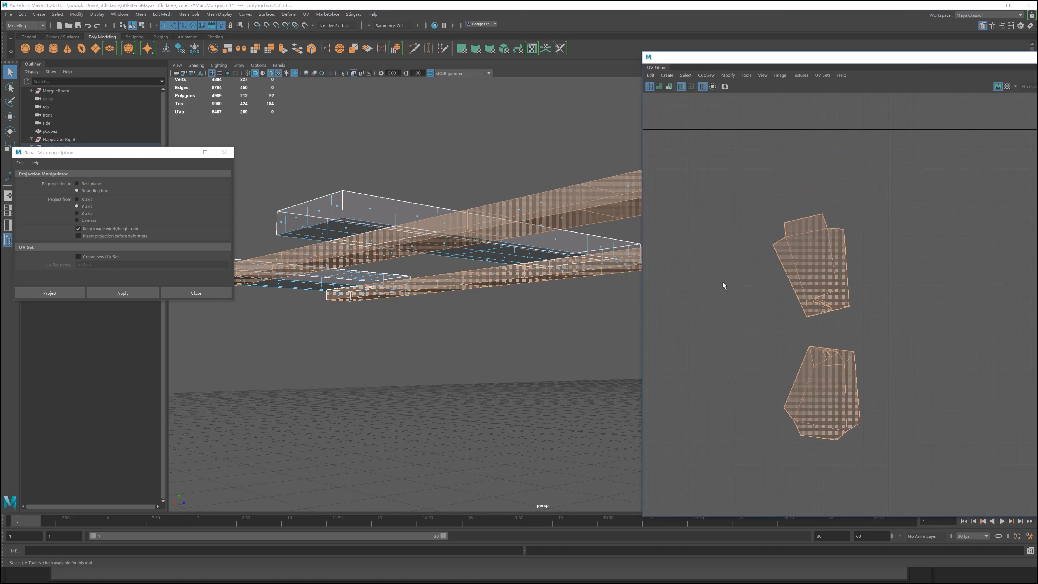
{"action": "left_click", "coordinate": [145, 293]}
{"action": "right_click_drag", "start_coordinate": [736, 303], "coordinate": [763, 380], "text": "alt"}
{"action": "middle_click_drag", "start_coordinate": [763, 379], "coordinate": [816, 287], "text": "alt"}
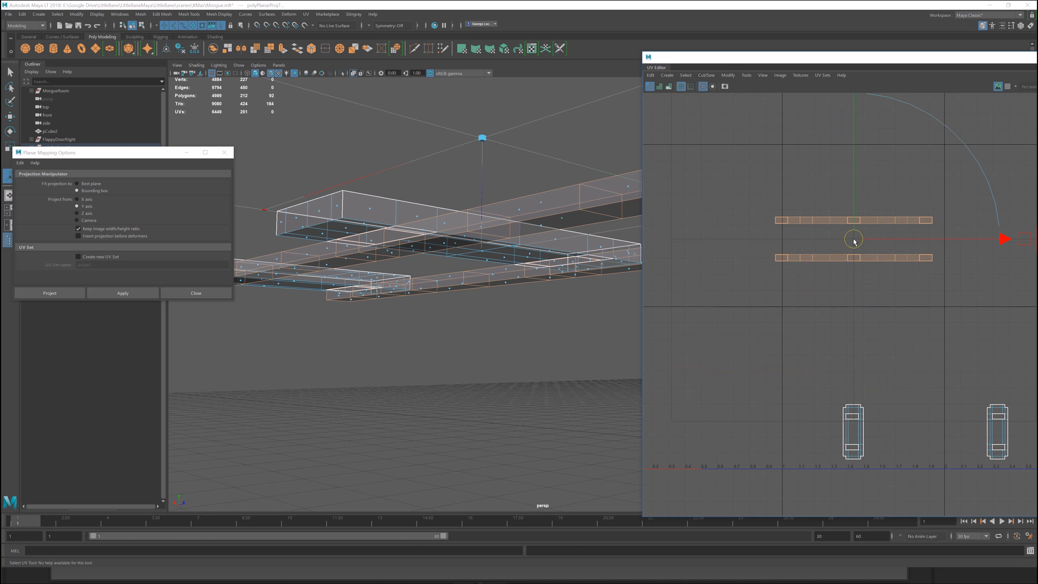
Select the vertical corner edges at the ends of both long frame boards as seams.
{"action": "scroll", "coordinate": [827, 274], "scroll_direction": "up", "scroll_amount": 5}
{"action": "scroll", "coordinate": [827, 269], "scroll_direction": "up", "scroll_amount": 2}
{"action": "right_click_drag", "start_coordinate": [495, 301], "coordinate": [533, 285]}
{"action": "middle_click_drag", "start_coordinate": [597, 246], "coordinate": [538, 280], "text": "alt"}
{"action": "scroll", "coordinate": [539, 280], "scroll_direction": "down", "scroll_amount": 3}
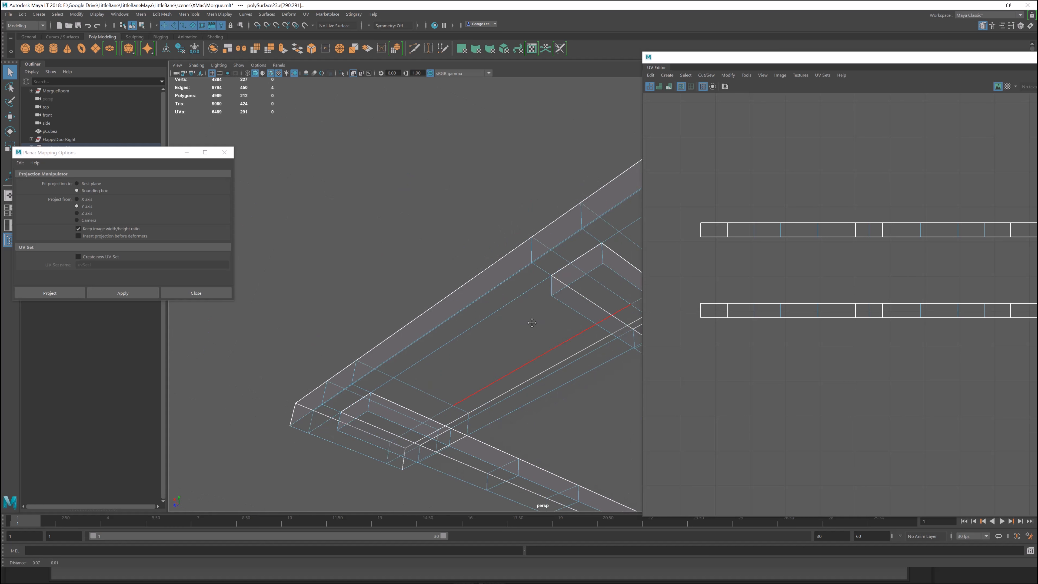
{"action": "left_click_drag", "start_coordinate": [531, 322], "coordinate": [515, 315], "text": "alt"}
{"action": "left_click", "coordinate": [571, 253], "text": "shift"}
{"action": "left_click", "coordinate": [521, 287], "text": "shift"}
{"action": "left_click", "coordinate": [343, 403], "text": "shift"}
{"action": "left_click", "coordinate": [317, 418], "text": "shift"}
Select the cut frame board shells and unfold them.
{"action": "middle_click_drag", "start_coordinate": [808, 312], "coordinate": [776, 334], "text": "alt"}
{"action": "right_click_drag", "start_coordinate": [776, 334], "coordinate": [757, 299]}
{"action": "scroll", "coordinate": [777, 316], "scroll_direction": "down", "scroll_amount": 2}
{"action": "right_click_drag", "start_coordinate": [837, 300], "coordinate": [788, 303], "text": "shift"}
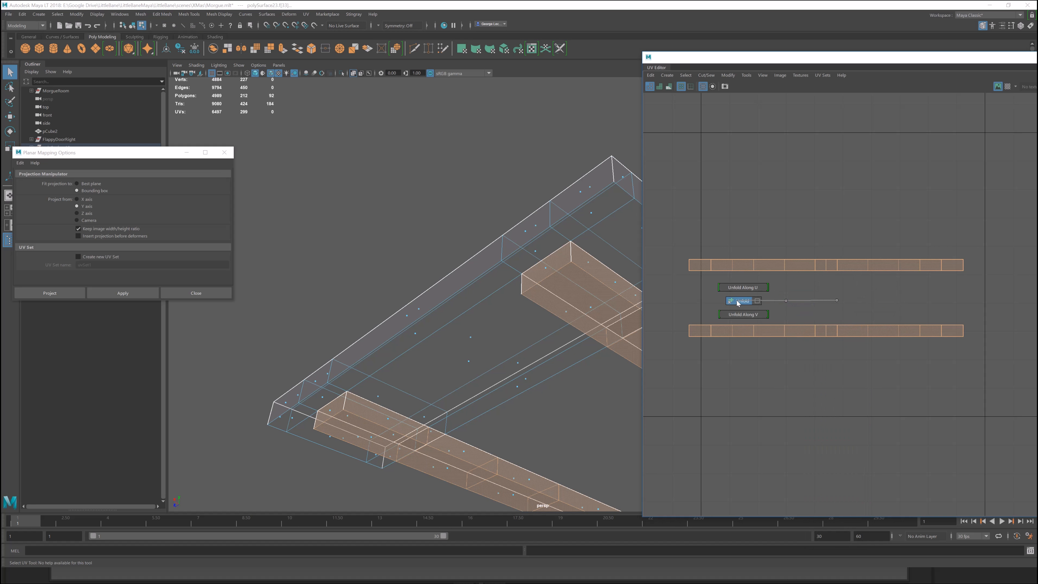
{"action": "key", "text": "w"}
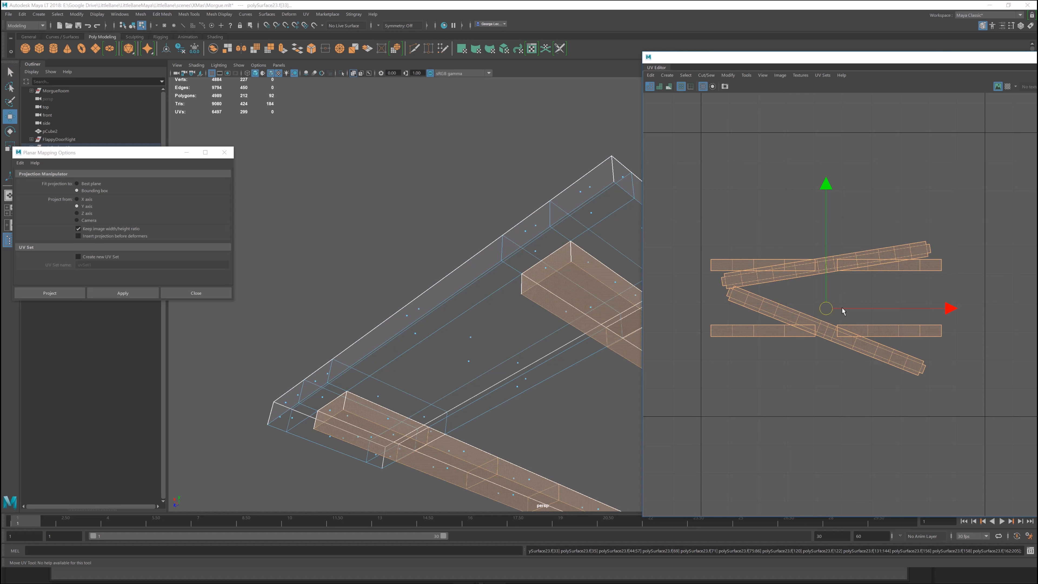
Move one slanted frame board shell above and the other below the short strip shells to clear the overlap.
{"action": "mouse_move", "coordinate": [826, 196]}
{"action": "left_mouse_down"}
{"action": "mouse_move", "coordinate": [834, 112]}
{"action": "mouse_move", "coordinate": [834, 196]}
{"action": "left_mouse_up"}
{"action": "left_click", "coordinate": [897, 281]}
{"action": "left_click", "coordinate": [848, 266]}
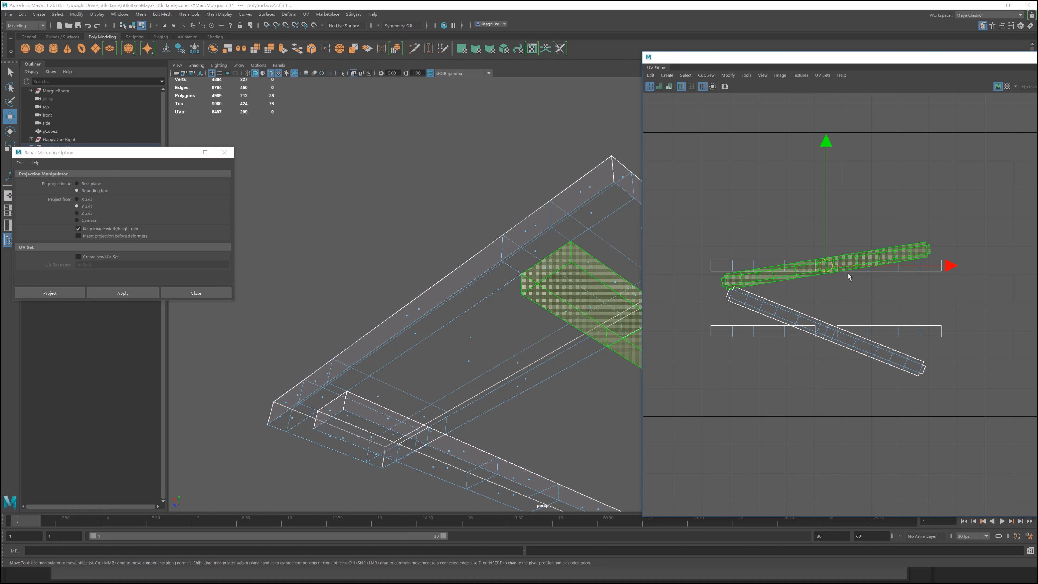
{"action": "left_click_drag", "start_coordinate": [825, 143], "coordinate": [826, 95]}
{"action": "left_click", "coordinate": [835, 336]}
{"action": "left_click_drag", "start_coordinate": [826, 208], "coordinate": [826, 299]}
{"action": "left_click", "coordinate": [799, 282]}
{"action": "left_click", "coordinate": [792, 267]}
{"action": "left_click_drag", "start_coordinate": [859, 266], "coordinate": [862, 265]}
{"action": "left_click", "coordinate": [826, 299]}
{"action": "left_click", "coordinate": [790, 331]}
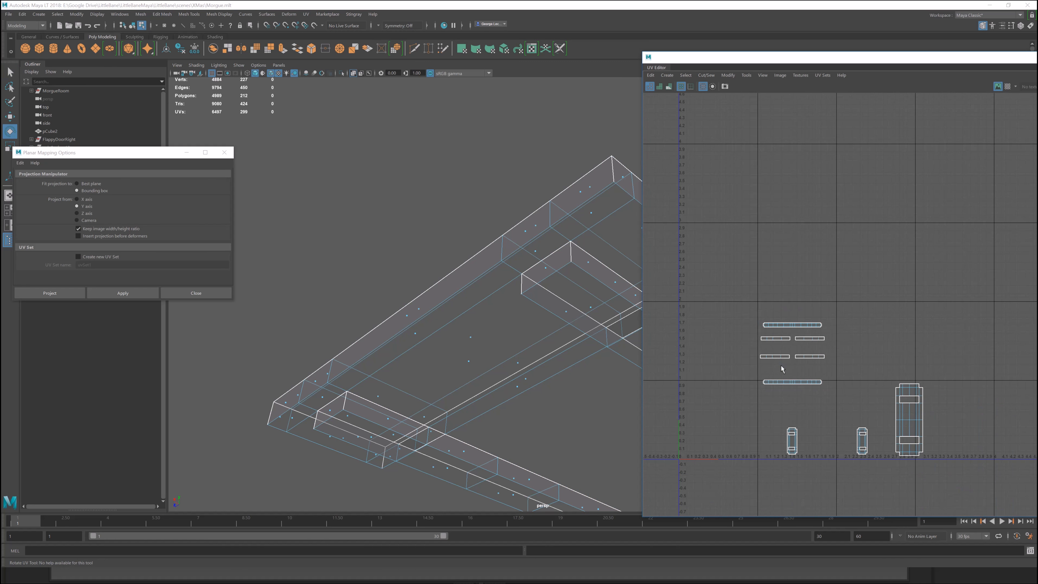
Save the scene and show the hidden tabletop and legs again.
{"action": "scroll", "coordinate": [781, 364], "scroll_direction": "down", "scroll_amount": 2}
{"action": "scroll", "coordinate": [834, 316], "scroll_direction": "down", "scroll_amount": 2}
{"action": "middle_click_drag", "start_coordinate": [522, 298], "coordinate": [375, 295], "text": "alt"}
{"action": "key", "text": "ctrl+s"}
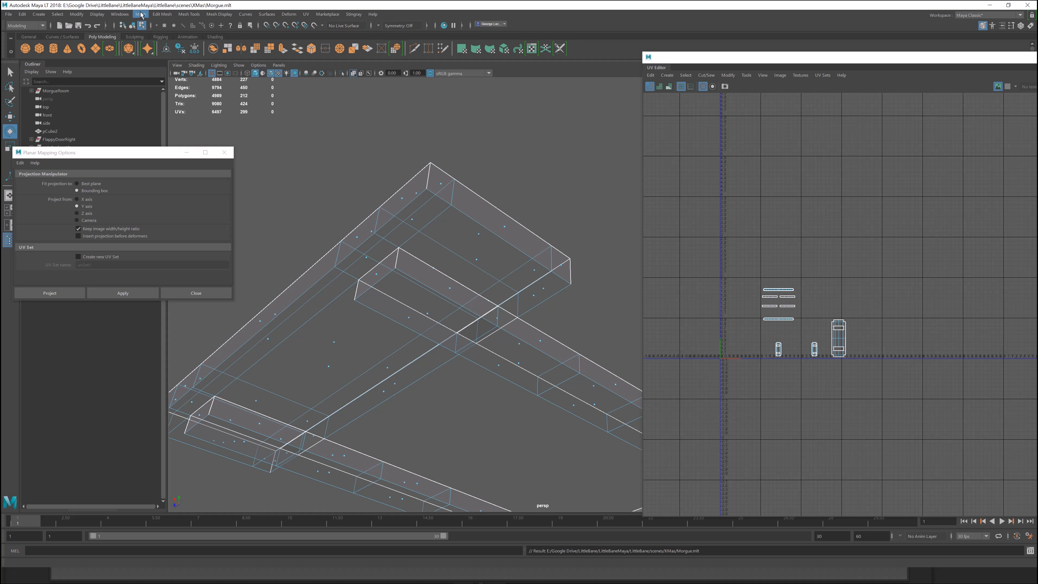
{"action": "left_click", "coordinate": [97, 14]}
{"action": "mouse_move", "coordinate": [123, 65]}
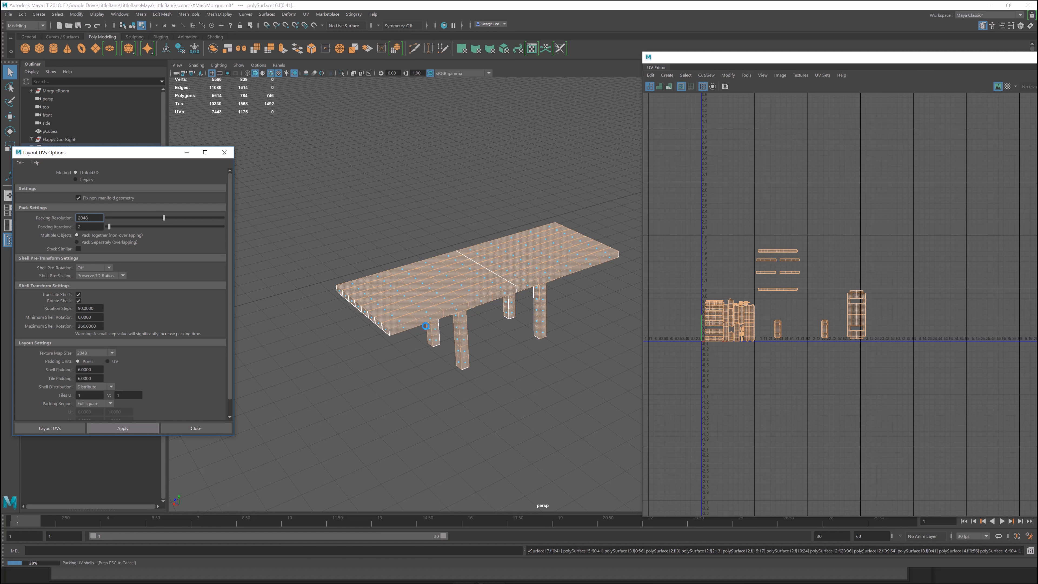
{"action": "scroll", "coordinate": [799, 394], "scroll_direction": "up", "scroll_amount": 1}
{"action": "scroll", "coordinate": [799, 395], "scroll_direction": "up", "scroll_amount": 5}
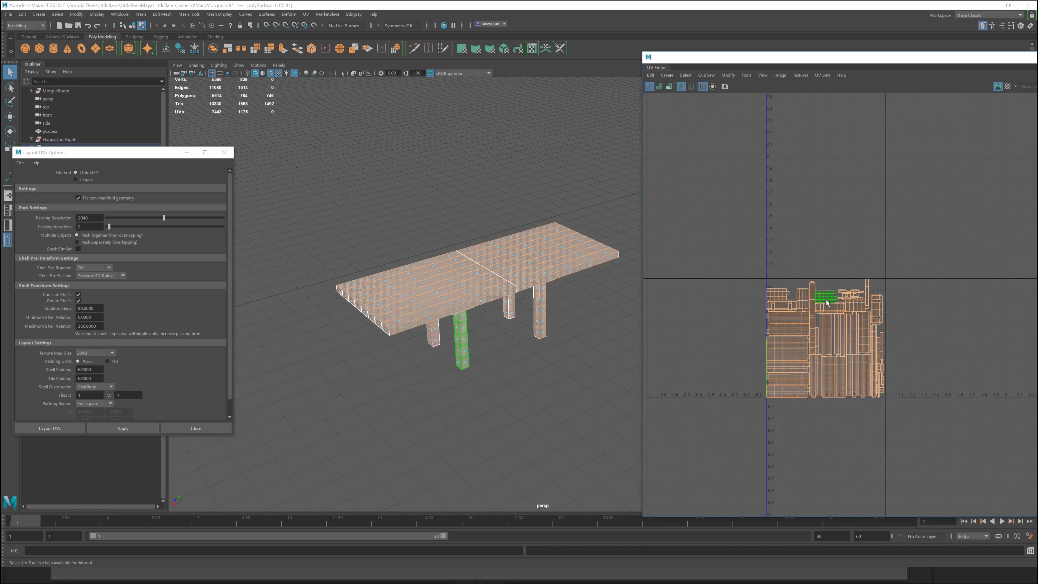